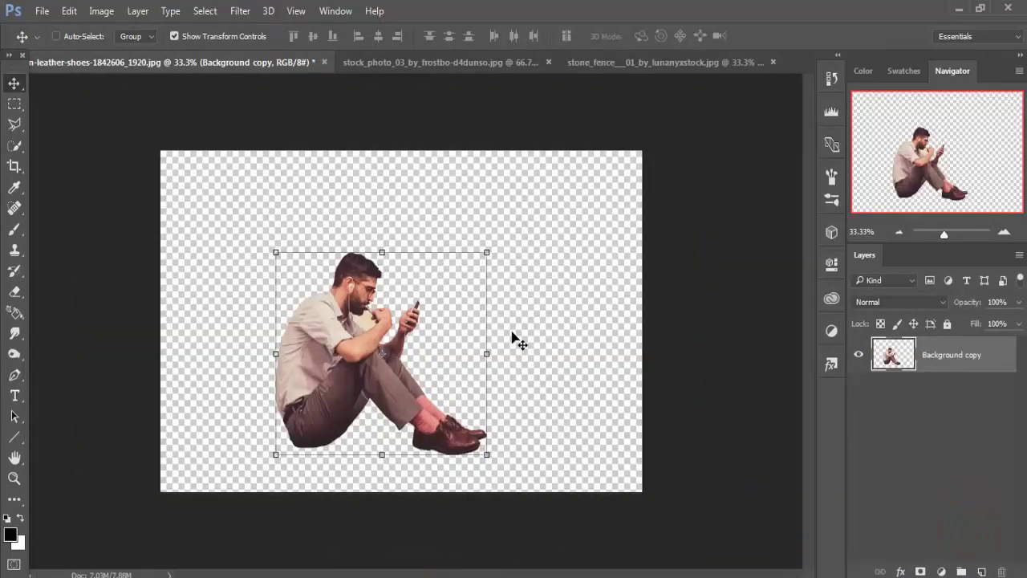
- Create a new Untitled-1 document from the 1280 px X 720 px preset
{"action": "left_click", "coordinate": [42, 11]}
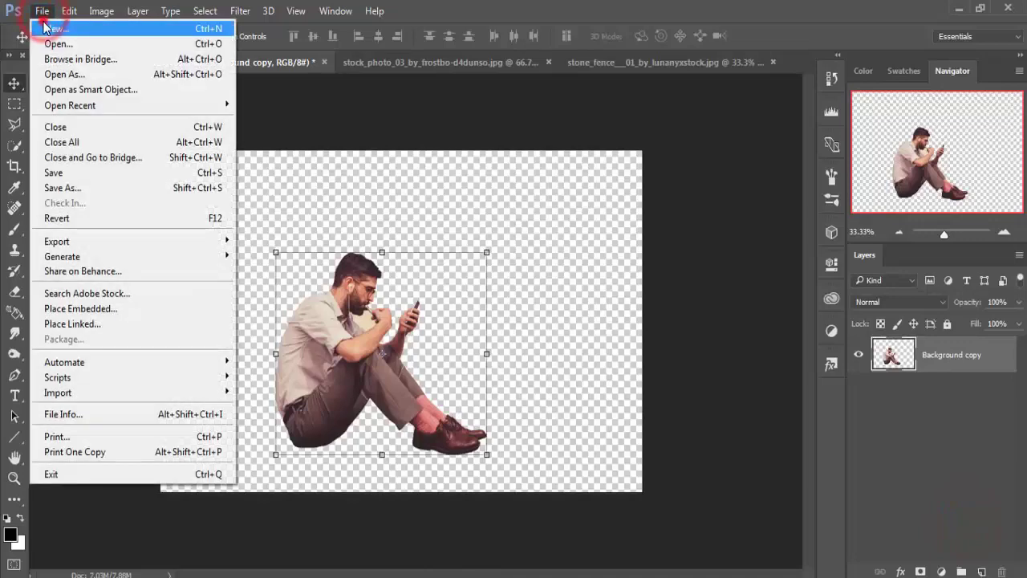
{"action": "left_click", "coordinate": [36, 28]}
{"action": "left_click", "coordinate": [583, 142]}
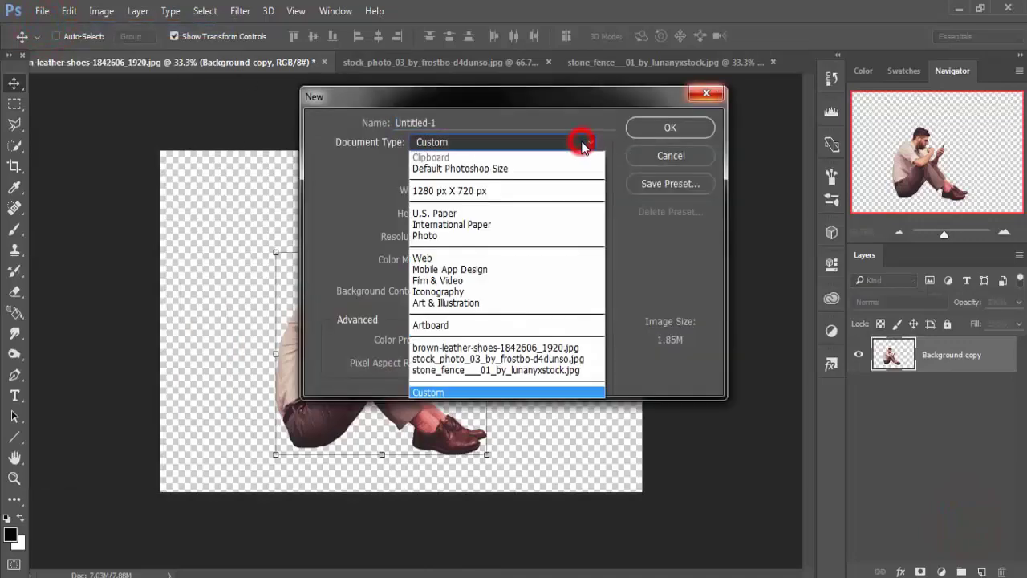
{"action": "left_click", "coordinate": [495, 191]}
{"action": "left_click", "coordinate": [644, 131]}
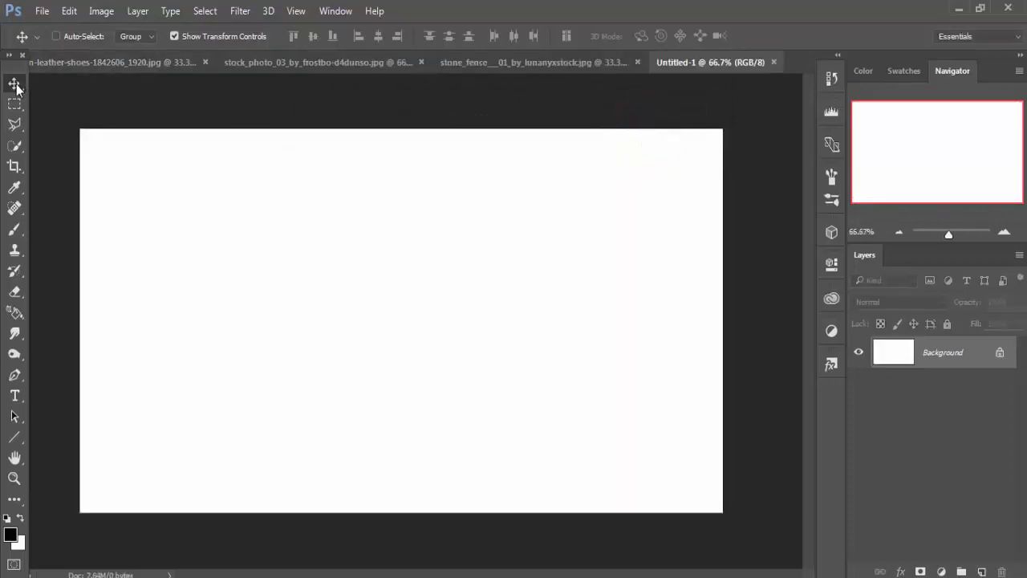
- In the stone_fence photo, paint a Quick Selection across the wall's stones
{"action": "left_click", "coordinate": [603, 150]}
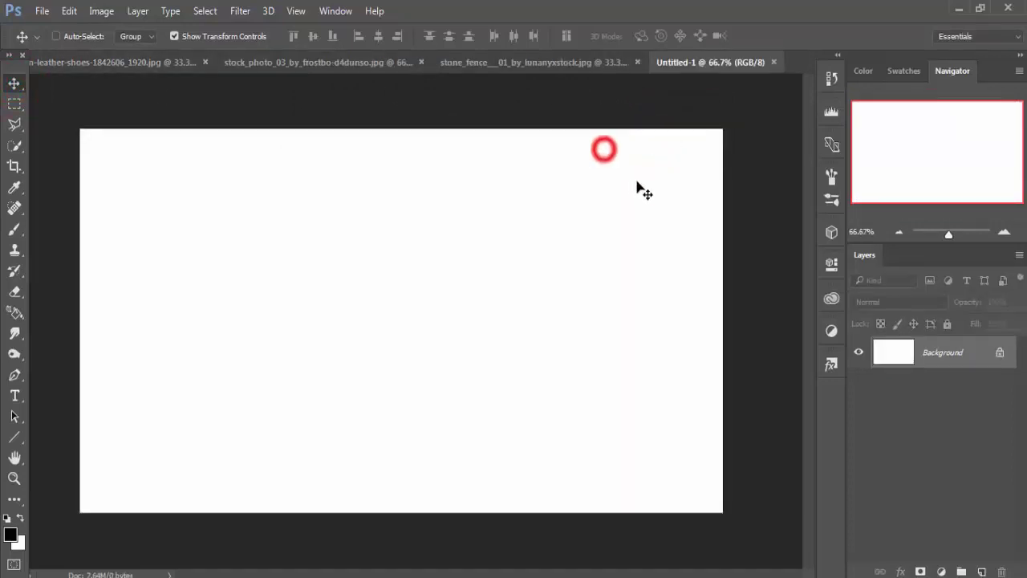
{"action": "left_click", "coordinate": [519, 67]}
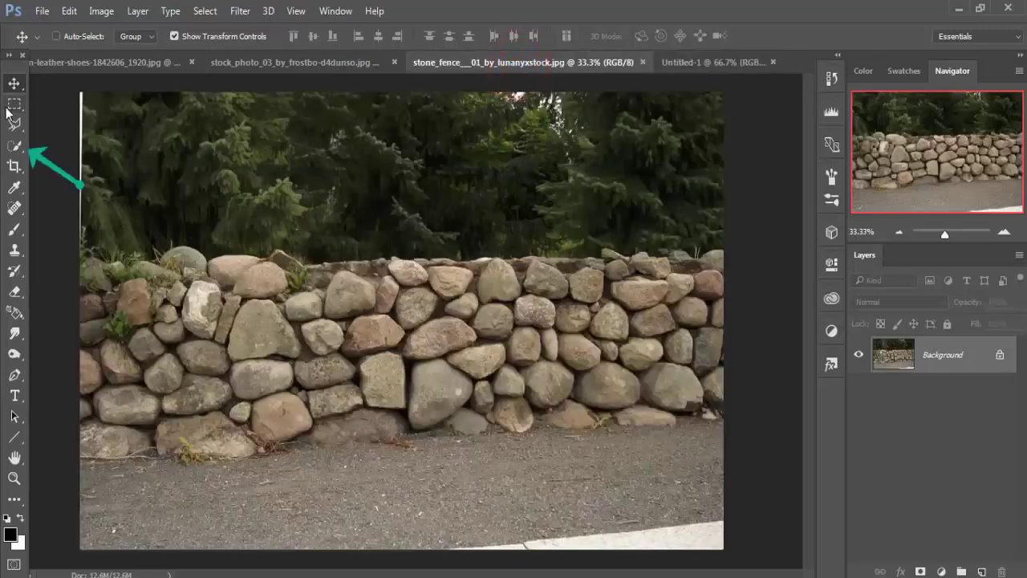
{"action": "left_click", "coordinate": [10, 149]}
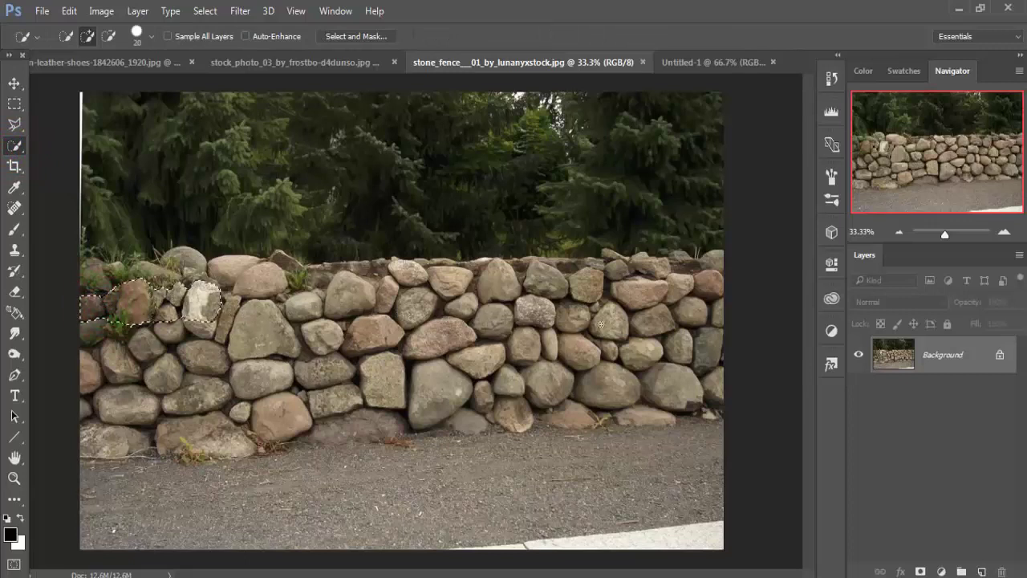
{"action": "mouse_move", "coordinate": [200, 321]}
{"action": "left_mouse_down"}
{"action": "mouse_move", "coordinate": [369, 281]}
{"action": "mouse_move", "coordinate": [574, 321]}
{"action": "left_mouse_up"}
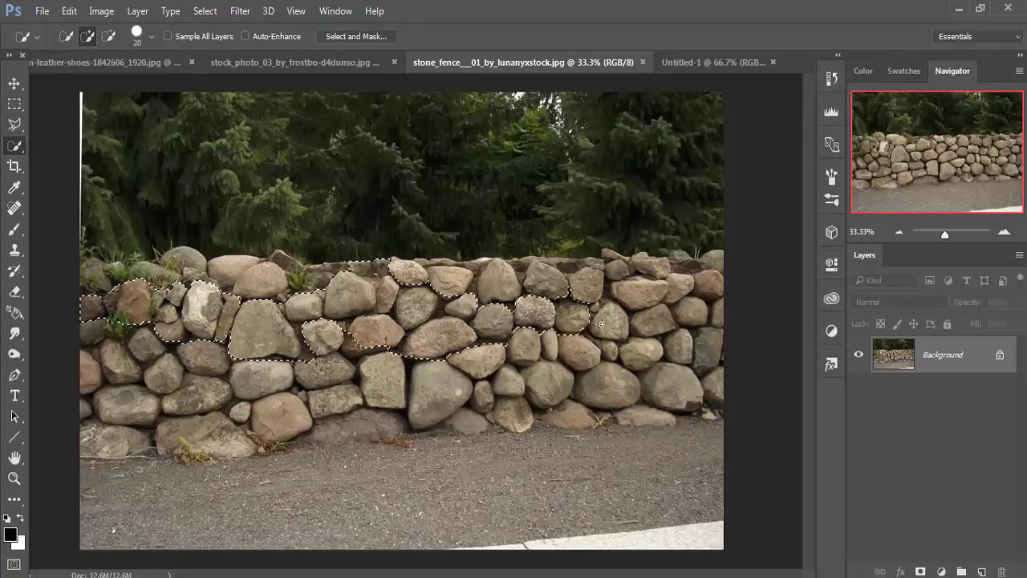
{"action": "left_click", "coordinate": [601, 323]}
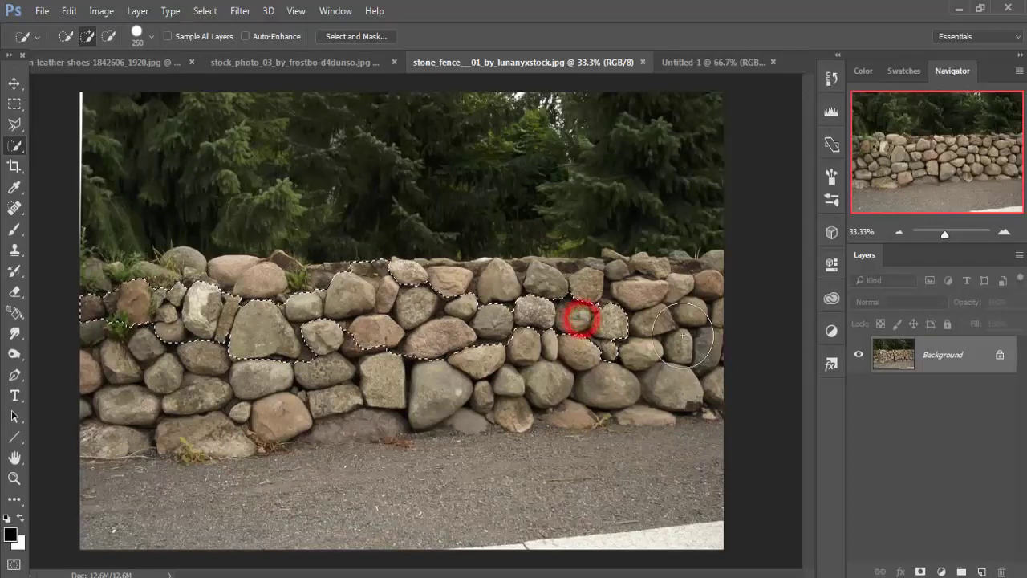
{"action": "mouse_move", "coordinate": [578, 313]}
{"action": "left_mouse_down"}
{"action": "mouse_move", "coordinate": [626, 391]}
{"action": "mouse_move", "coordinate": [162, 470]}
{"action": "mouse_move", "coordinate": [124, 499]}
{"action": "mouse_move", "coordinate": [495, 490]}
{"action": "left_mouse_up"}
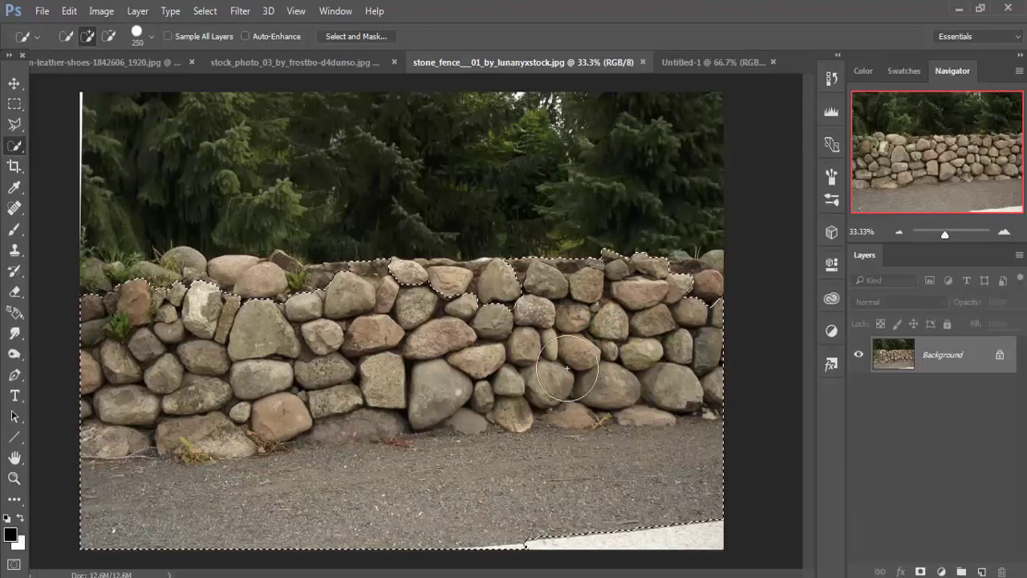
{"action": "mouse_move", "coordinate": [468, 303]}
{"action": "left_mouse_down"}
{"action": "mouse_move", "coordinate": [281, 321]}
{"action": "mouse_move", "coordinate": [194, 306]}
{"action": "mouse_move", "coordinate": [188, 269]}
{"action": "mouse_move", "coordinate": [96, 273]}
{"action": "mouse_move", "coordinate": [182, 250]}
{"action": "left_mouse_up"}
{"action": "left_click_drag", "start_coordinate": [607, 366], "coordinate": [698, 280]}
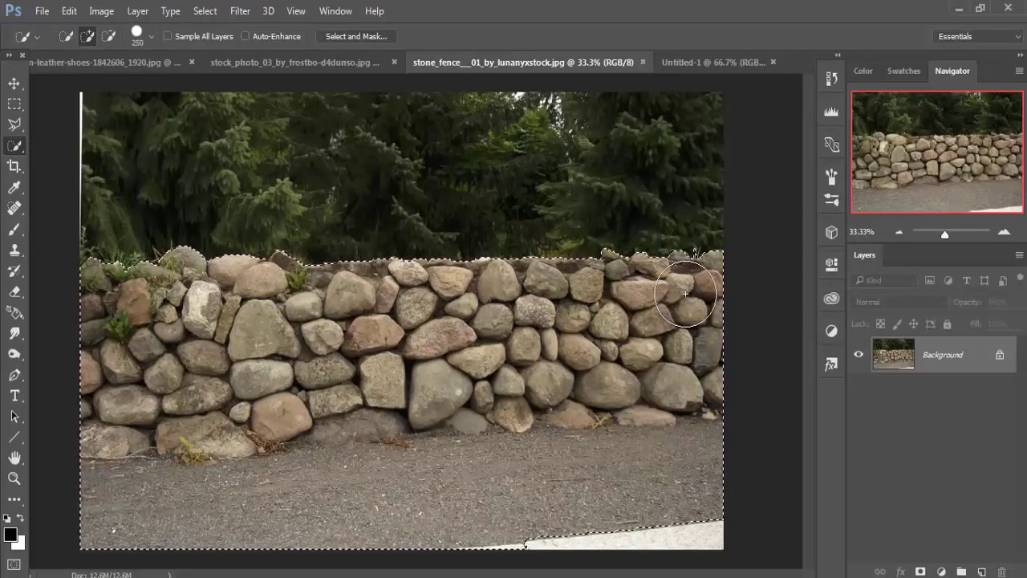
- Shrink the brush and Alt-subtract stray areas along the selection's bottom edge
{"action": "key", "text": "bracketleft"}
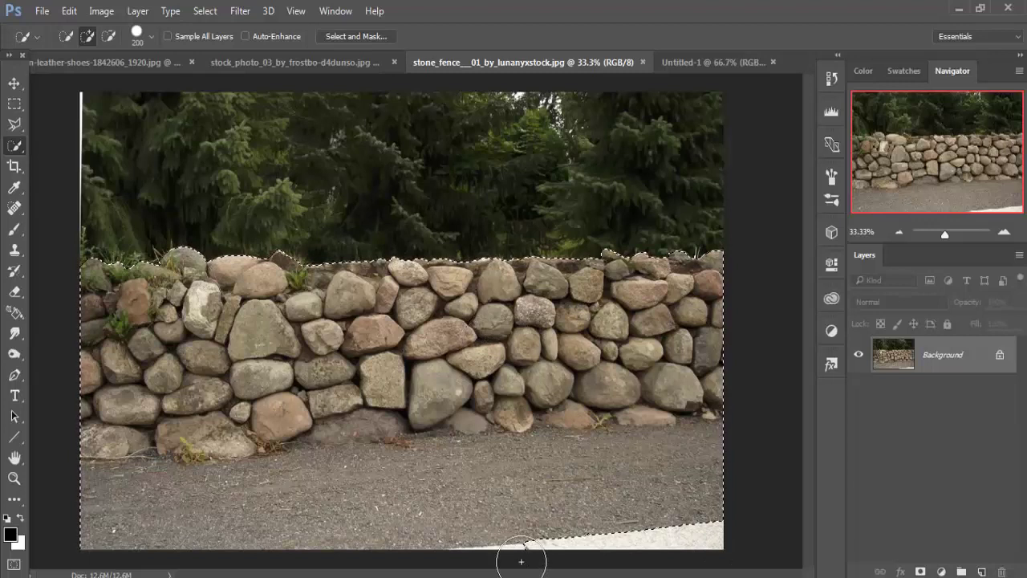
{"action": "key", "text": "bracketleft"}
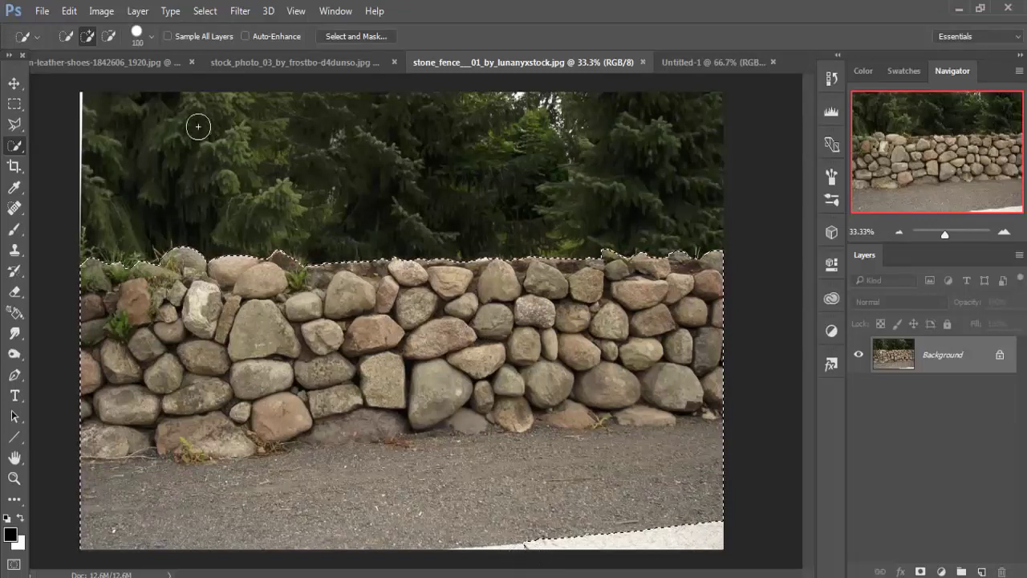
{"action": "key", "text": "bracketleft"}
{"action": "key", "text": "alt"}
{"action": "key", "text": "bracketleft"}
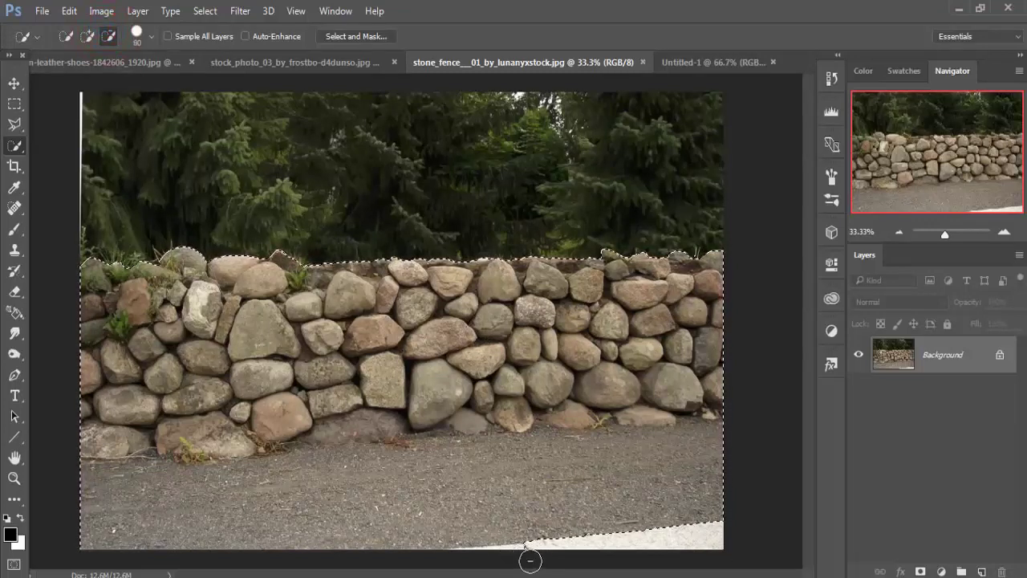
{"action": "left_click", "coordinate": [527, 559]}
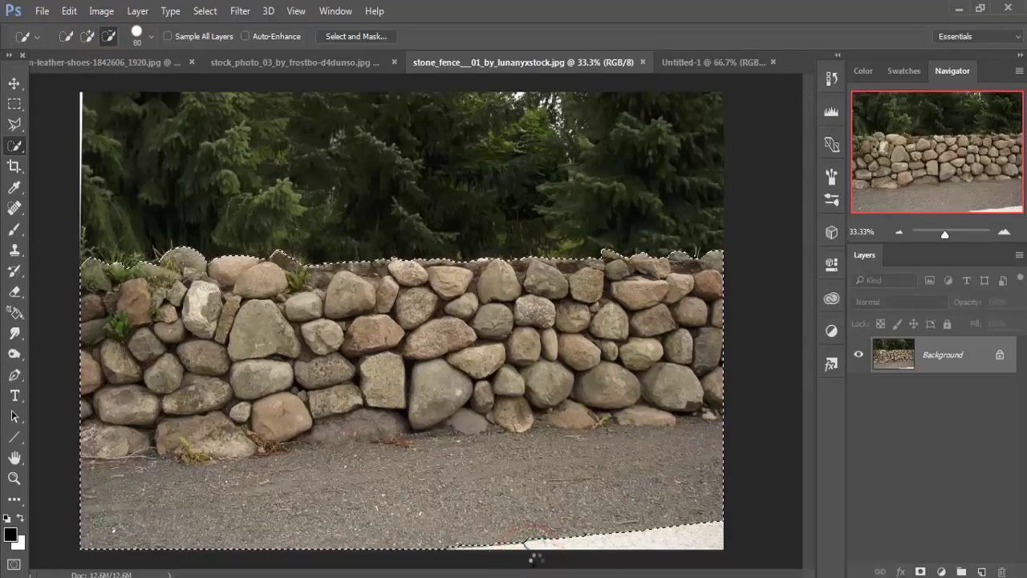
- Drag the selected wall from a floating stone_fence window into Untitled-1 as Layer 1, closing the source
{"action": "left_click", "coordinate": [13, 83]}
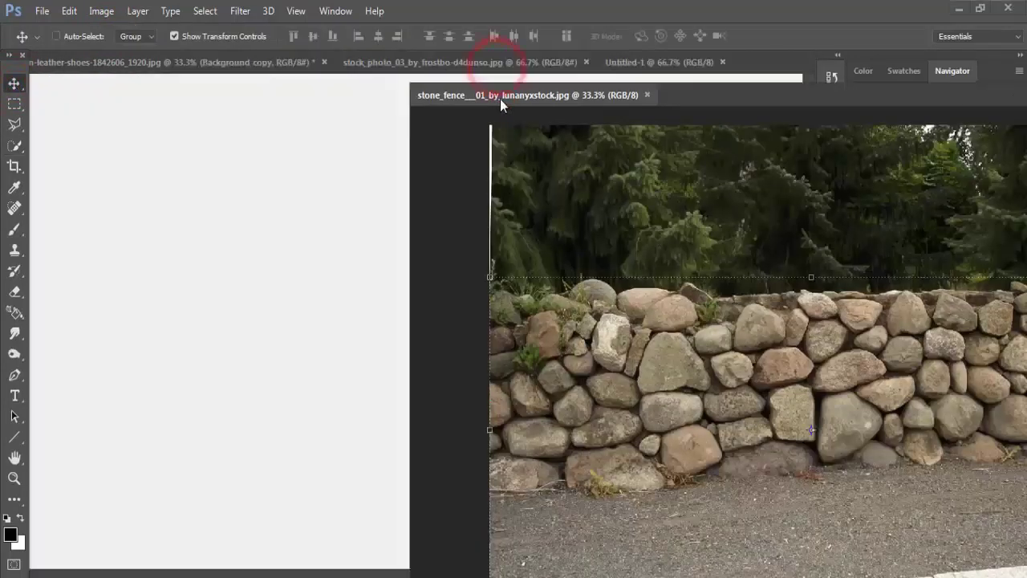
{"action": "left_click_drag", "start_coordinate": [500, 98], "coordinate": [502, 110]}
{"action": "left_click_drag", "start_coordinate": [590, 347], "coordinate": [249, 333]}
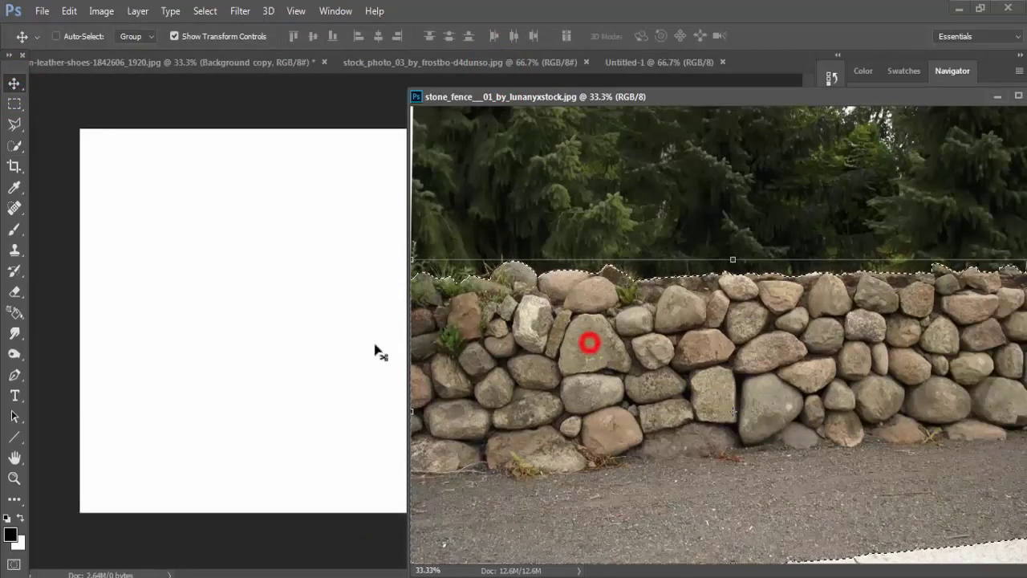
{"action": "left_click", "coordinate": [998, 97]}
{"action": "mouse_move", "coordinate": [647, 245]}
{"action": "left_mouse_down"}
{"action": "mouse_move", "coordinate": [624, 329]}
{"action": "mouse_move", "coordinate": [422, 312]}
{"action": "left_mouse_up"}
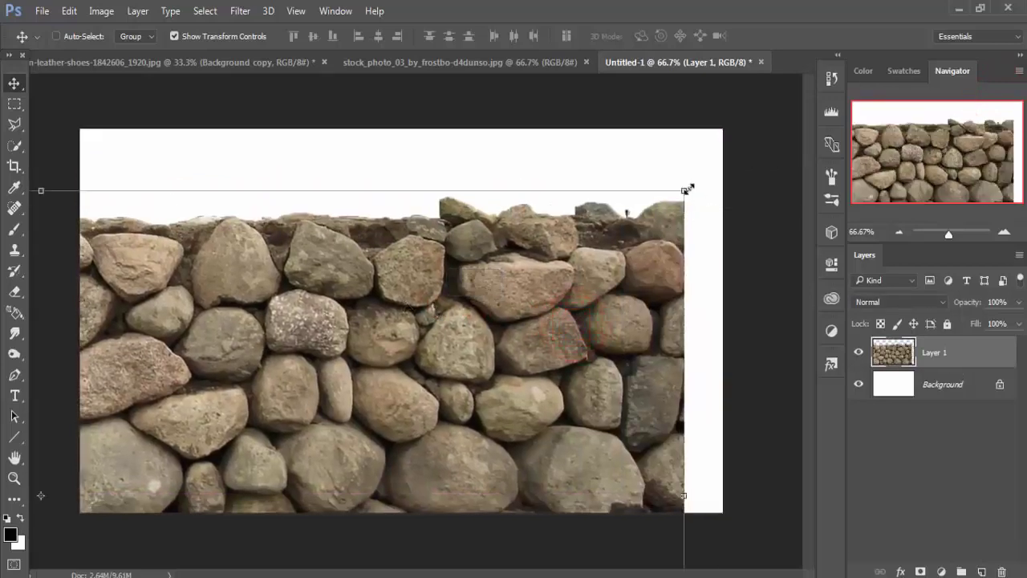
{"action": "left_click", "coordinate": [687, 190]}
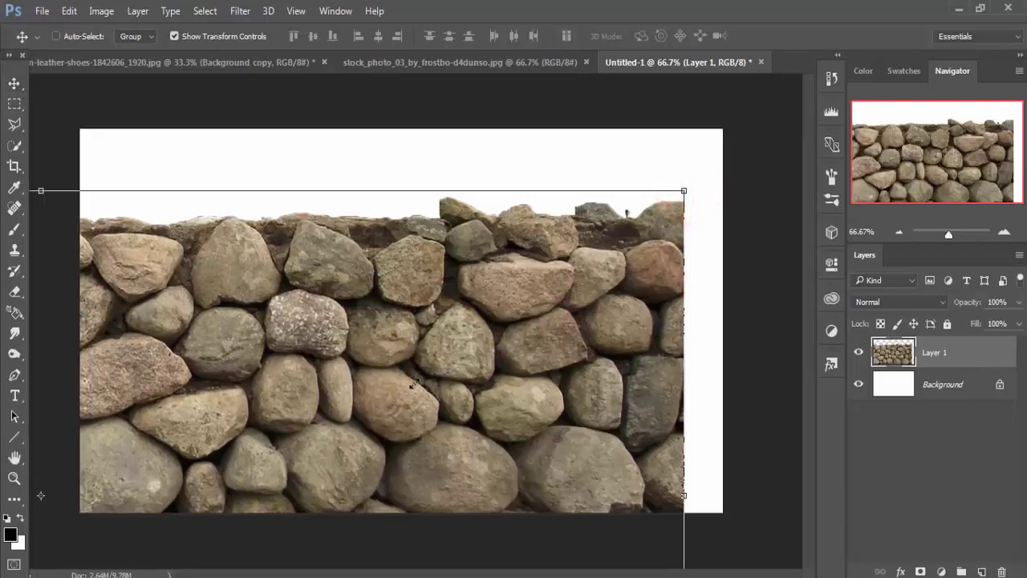
- Scale the wall to about 30%, stretch it across the canvas bottom, and level it
{"action": "left_click_drag", "start_coordinate": [414, 384], "coordinate": [257, 462]}
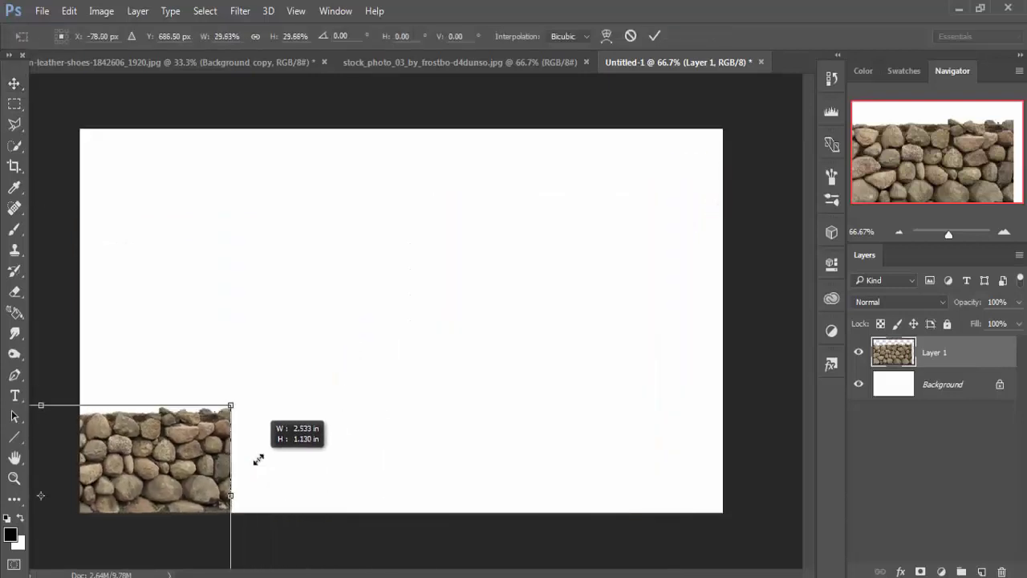
{"action": "mouse_move", "coordinate": [164, 479]}
{"action": "left_mouse_down"}
{"action": "mouse_move", "coordinate": [473, 435]}
{"action": "mouse_move", "coordinate": [477, 447]}
{"action": "left_mouse_up"}
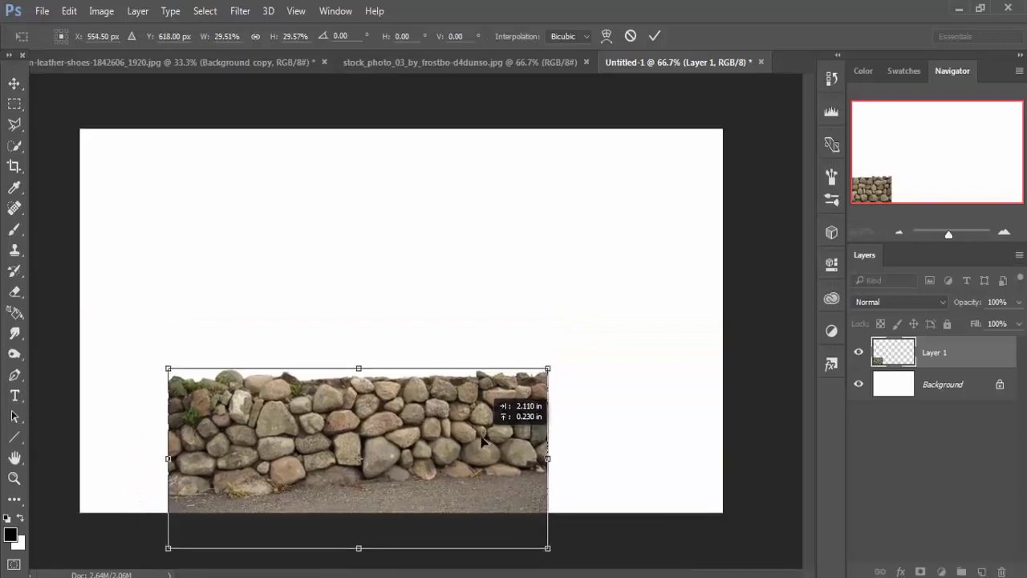
{"action": "left_click_drag", "start_coordinate": [573, 353], "coordinate": [578, 363]}
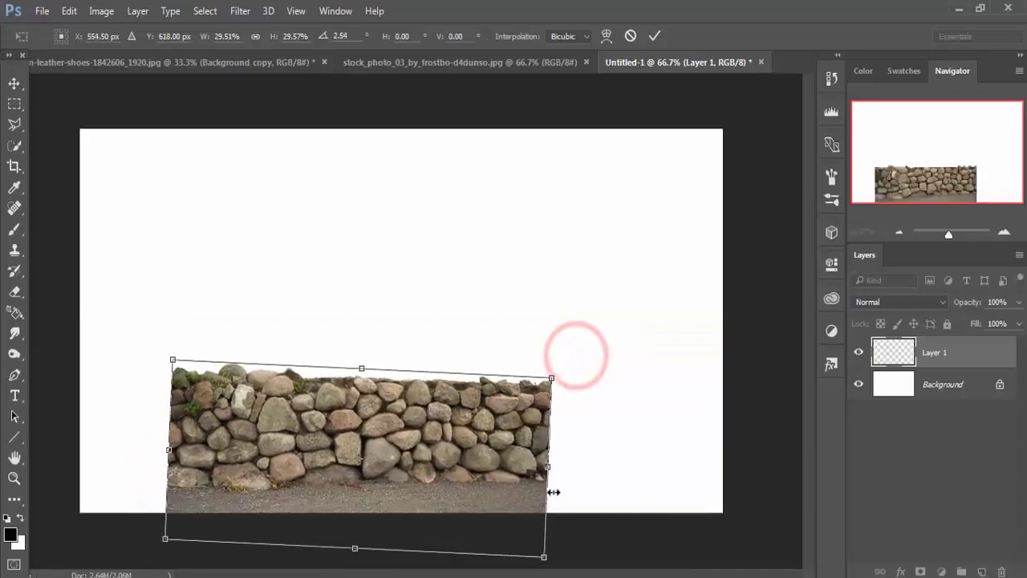
{"action": "left_click_drag", "start_coordinate": [549, 467], "coordinate": [719, 467]}
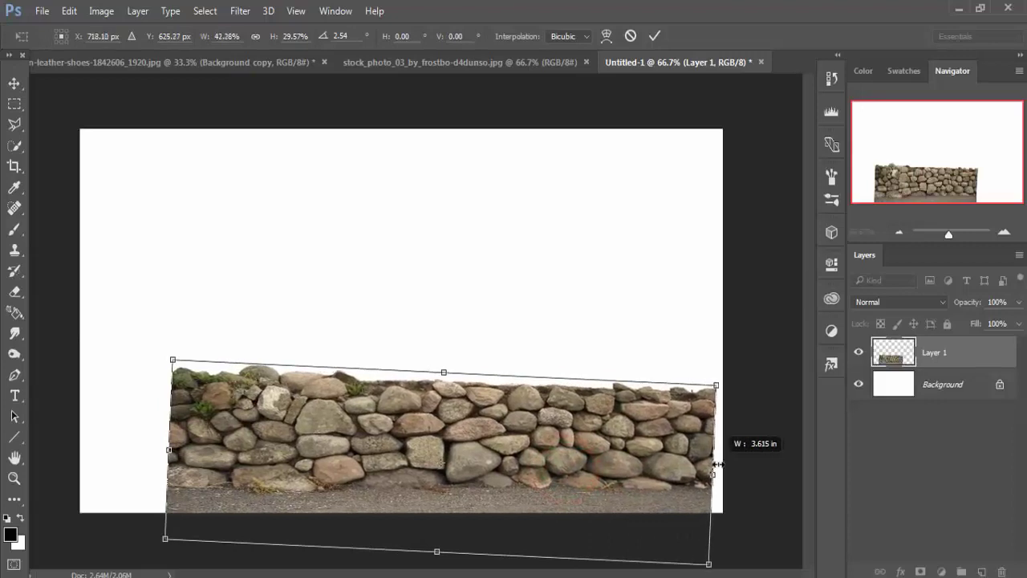
{"action": "left_click_drag", "start_coordinate": [171, 450], "coordinate": [68, 472]}
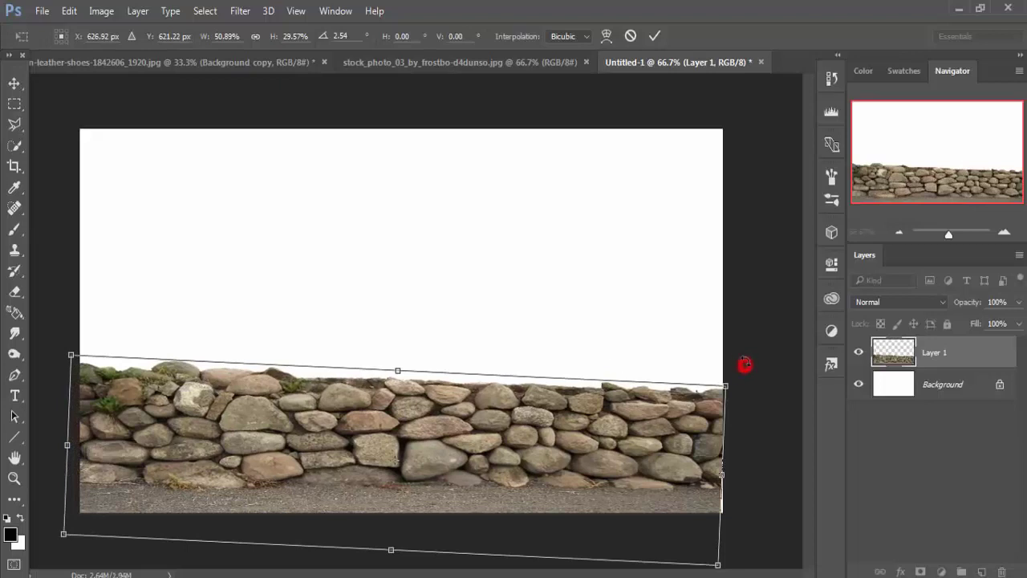
{"action": "left_click_drag", "start_coordinate": [745, 364], "coordinate": [742, 351]}
{"action": "left_click", "coordinate": [654, 35]}
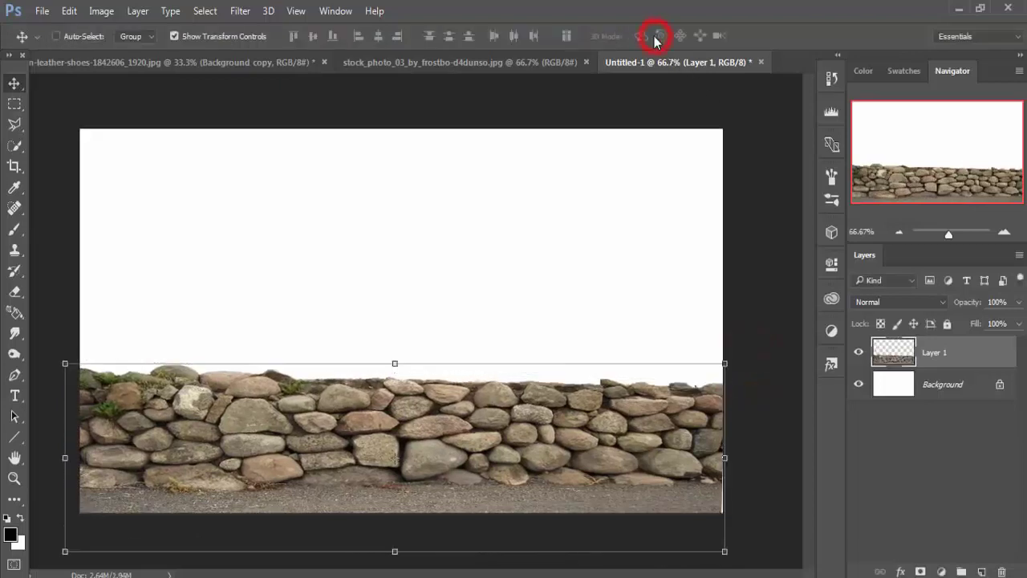
- Fine-tune the wall's rotation, width and height so it sits level along the bottom
{"action": "left_click_drag", "start_coordinate": [739, 353], "coordinate": [741, 349]}
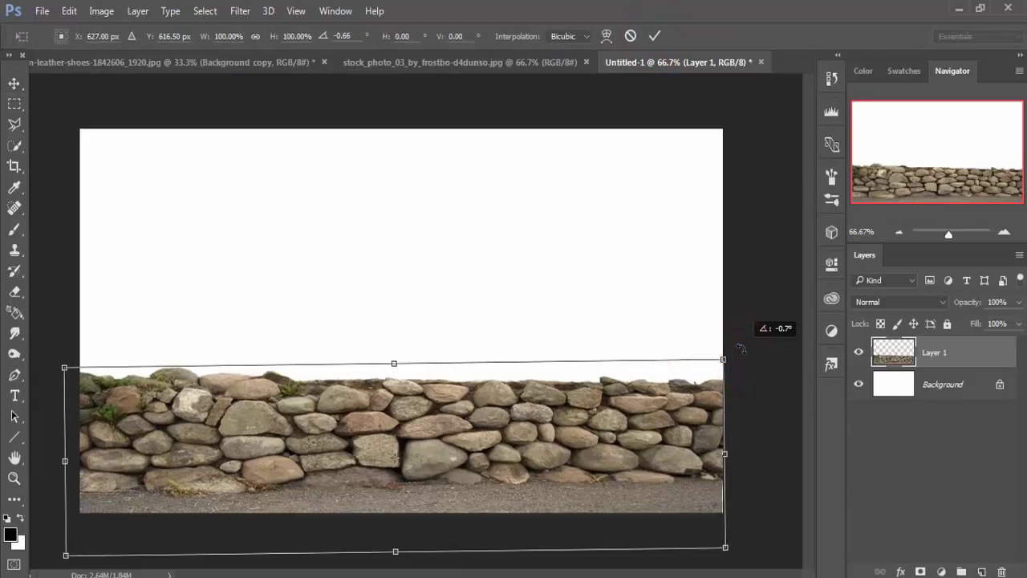
{"action": "left_click_drag", "start_coordinate": [726, 454], "coordinate": [736, 452]}
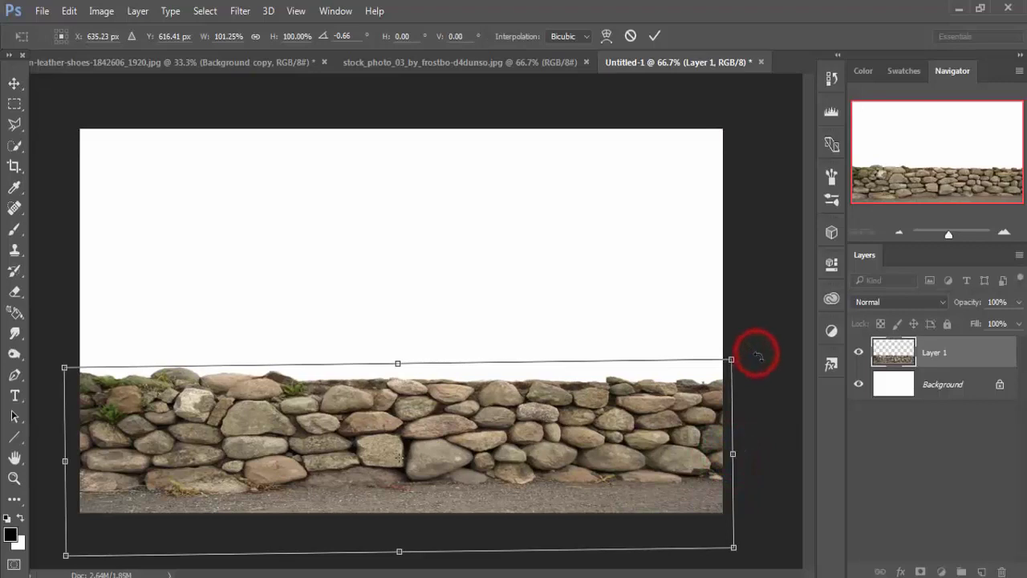
{"action": "left_click_drag", "start_coordinate": [756, 353], "coordinate": [758, 355]}
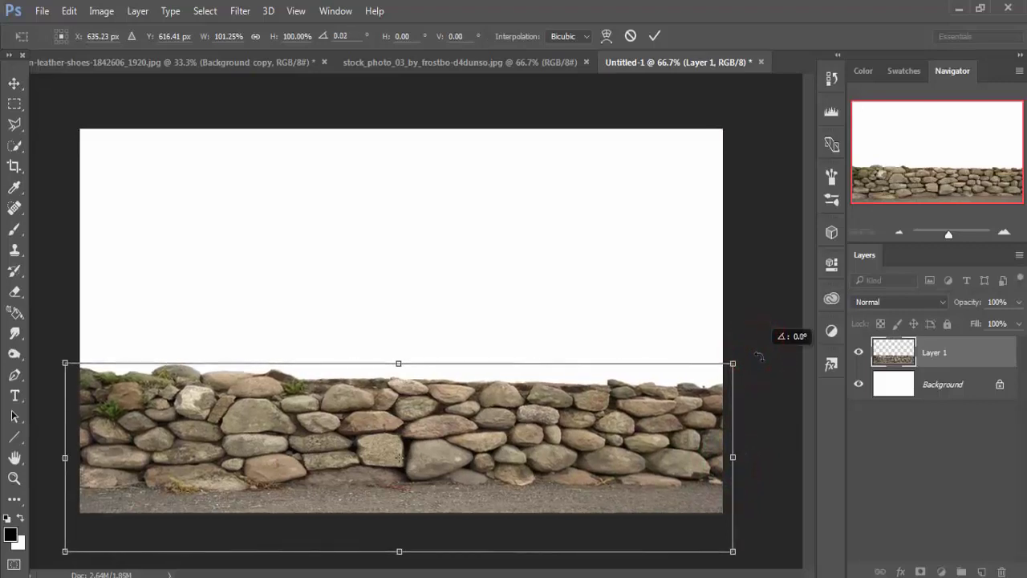
{"action": "left_click", "coordinate": [655, 36]}
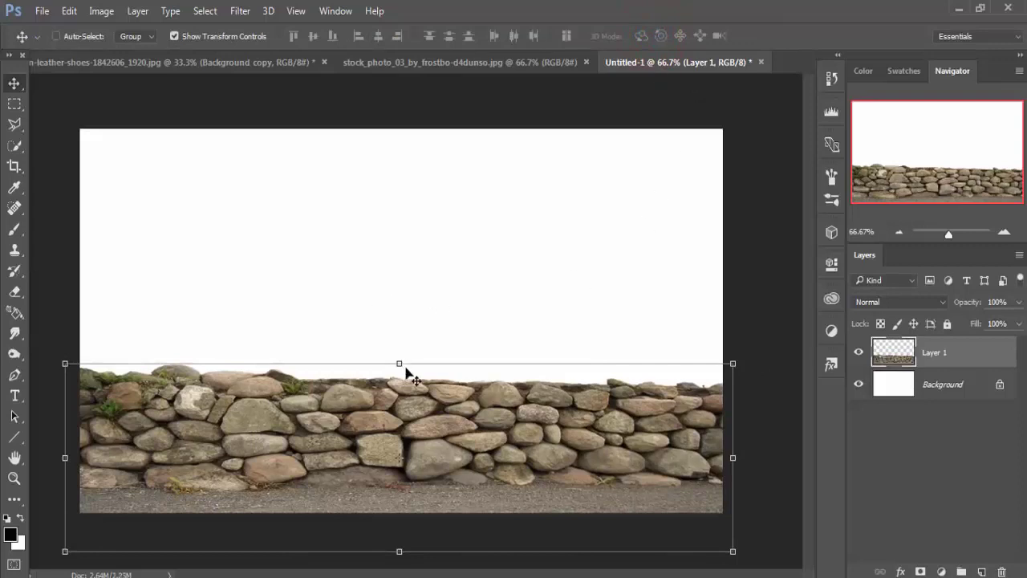
{"action": "left_click_drag", "start_coordinate": [417, 431], "coordinate": [419, 449]}
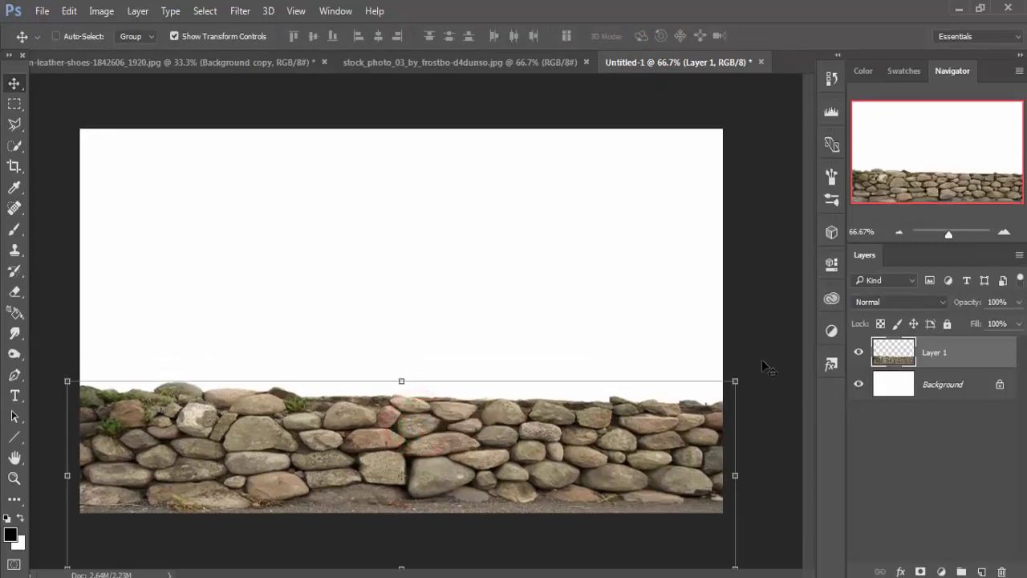
{"action": "left_click_drag", "start_coordinate": [750, 370], "coordinate": [758, 366]}
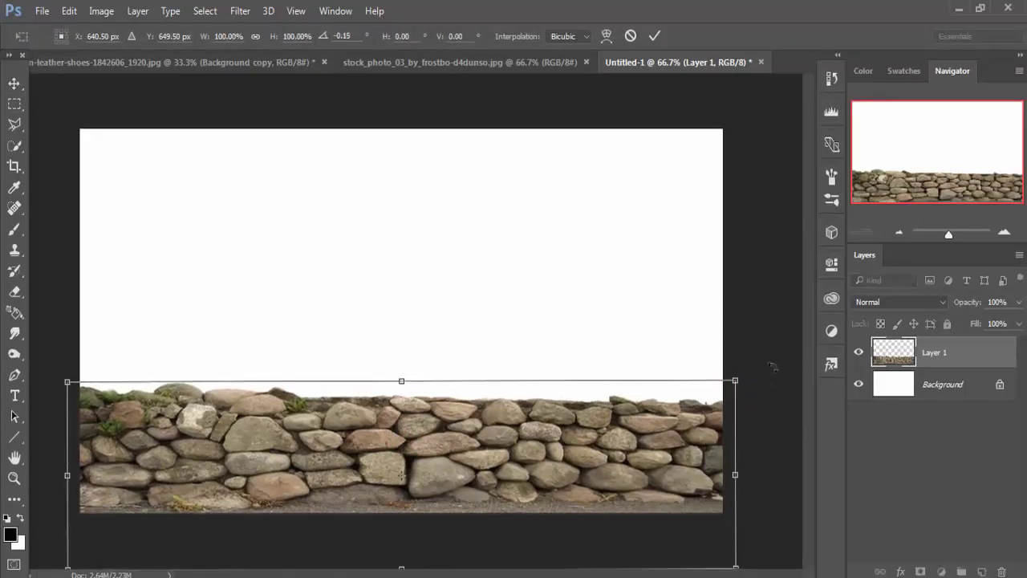
{"action": "left_click", "coordinate": [657, 36]}
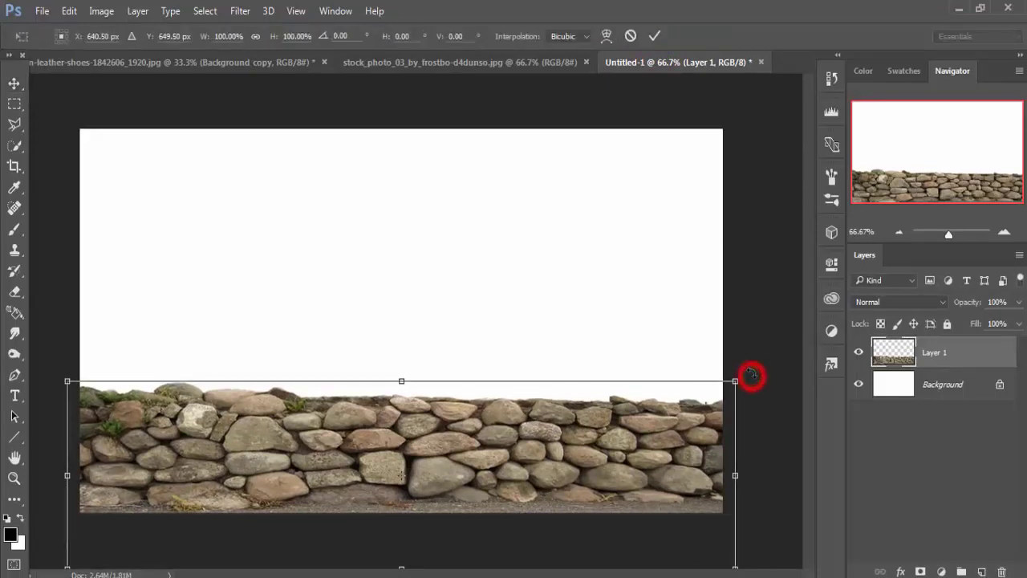
{"action": "left_click_drag", "start_coordinate": [750, 374], "coordinate": [752, 369]}
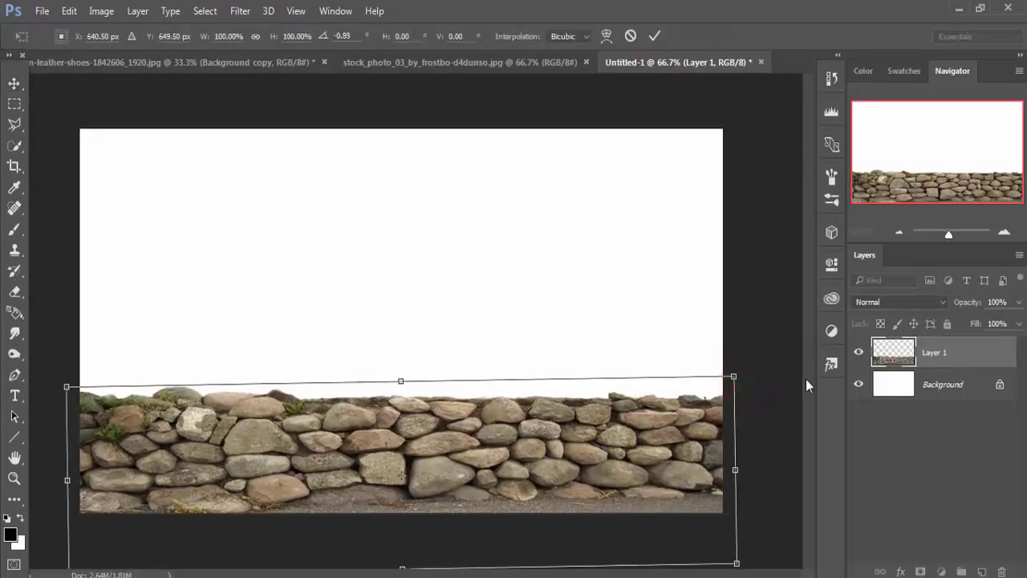
{"action": "left_click", "coordinate": [656, 36]}
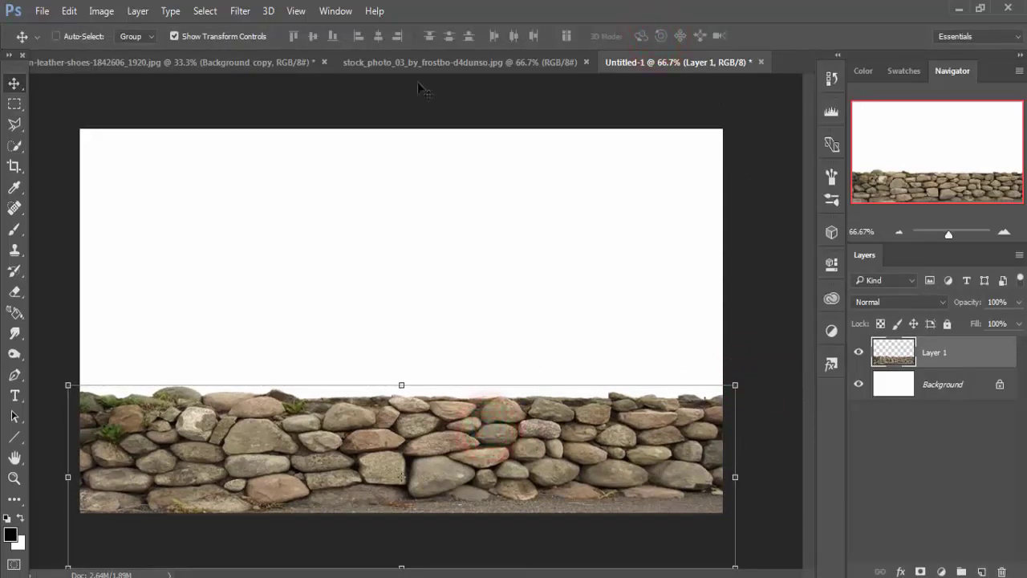
- Drag the seated man from a floating leather-shoes window into Untitled-1 as Background copy, minimizing the source
{"action": "left_click", "coordinate": [397, 63]}
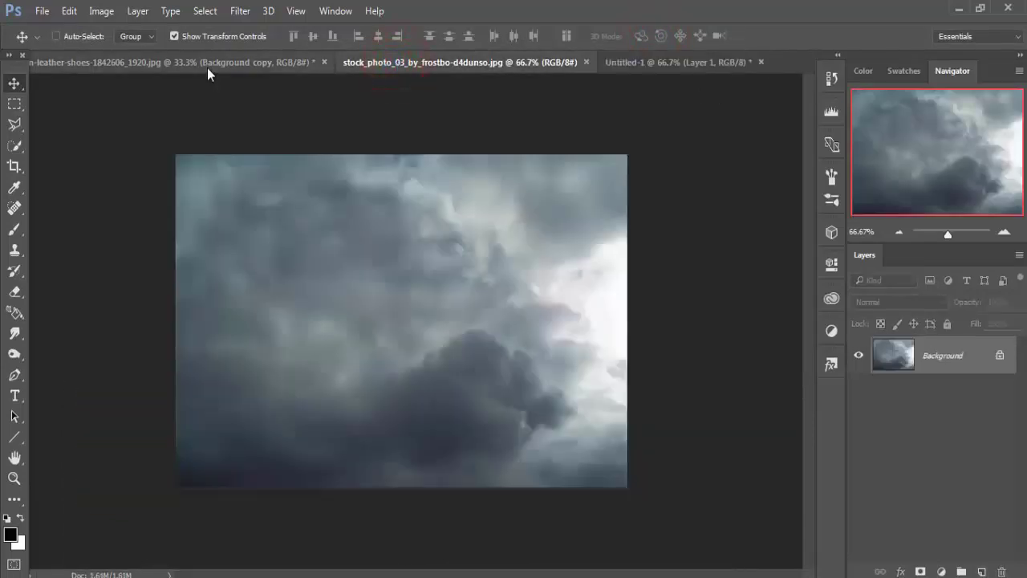
{"action": "mouse_move", "coordinate": [206, 65]}
{"action": "left_mouse_down"}
{"action": "mouse_move", "coordinate": [204, 127]}
{"action": "mouse_move", "coordinate": [500, 121]}
{"action": "left_mouse_up"}
{"action": "mouse_move", "coordinate": [613, 337]}
{"action": "left_mouse_down"}
{"action": "mouse_move", "coordinate": [528, 265]}
{"action": "mouse_move", "coordinate": [598, 310]}
{"action": "left_mouse_up"}
{"action": "left_click_drag", "start_coordinate": [566, 341], "coordinate": [297, 329]}
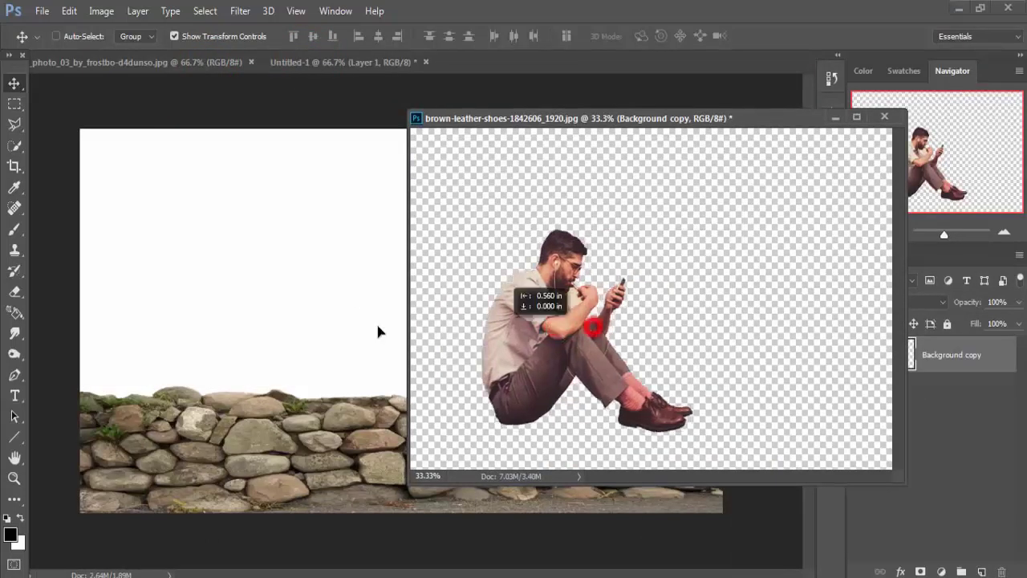
{"action": "left_click", "coordinate": [834, 120]}
{"action": "left_click", "coordinate": [69, 11]}
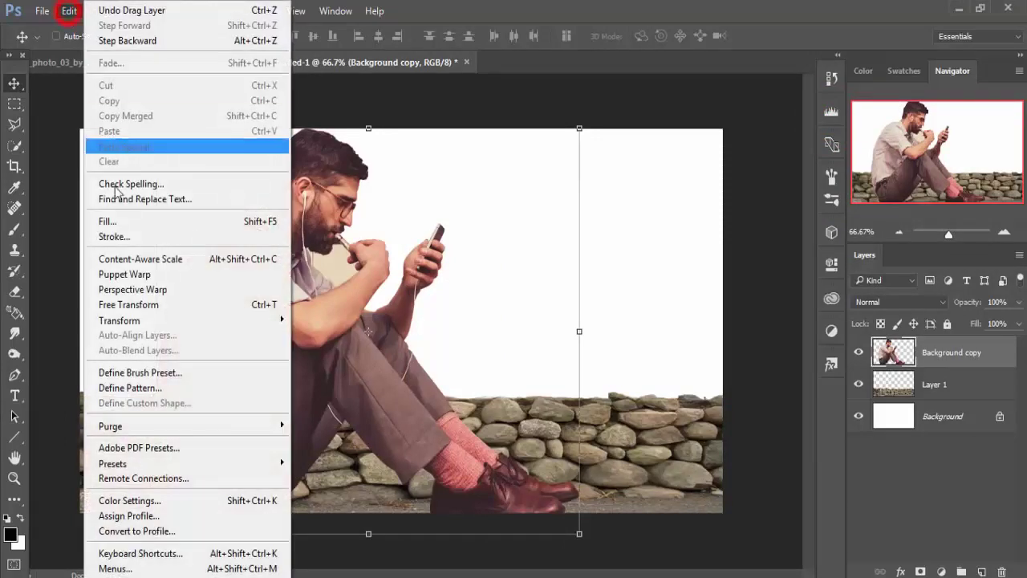
{"action": "mouse_move", "coordinate": [146, 321]}
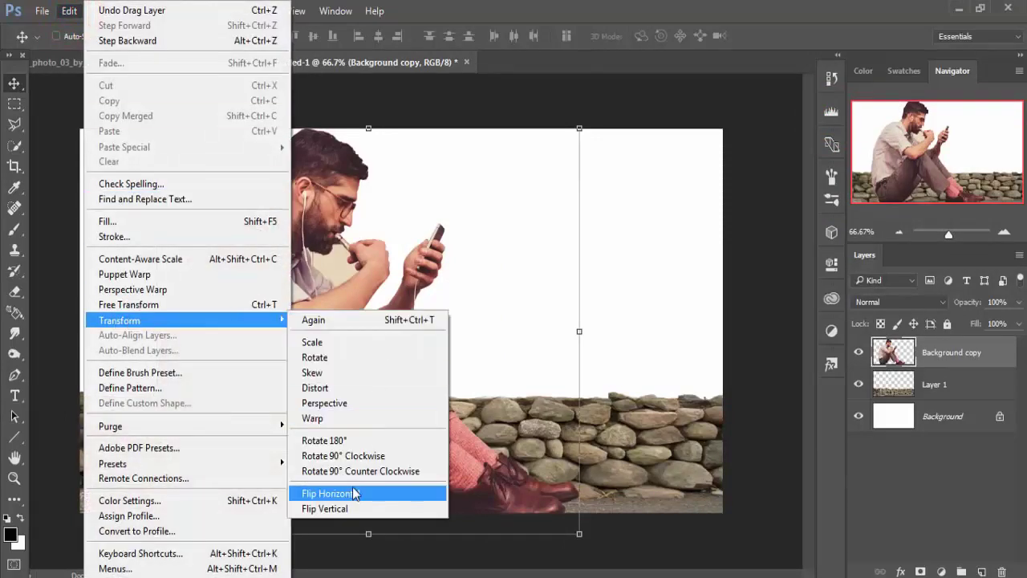
- Flip the man horizontally, scale him to about 87.6%, and seat him on the wall top
{"action": "left_click", "coordinate": [353, 489]}
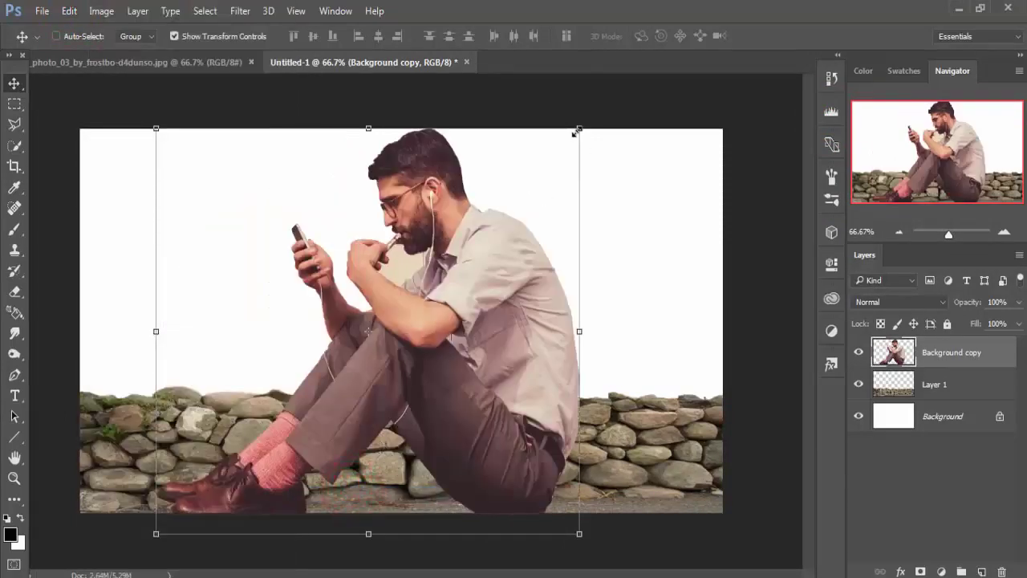
{"action": "left_click_drag", "start_coordinate": [578, 129], "coordinate": [522, 243]}
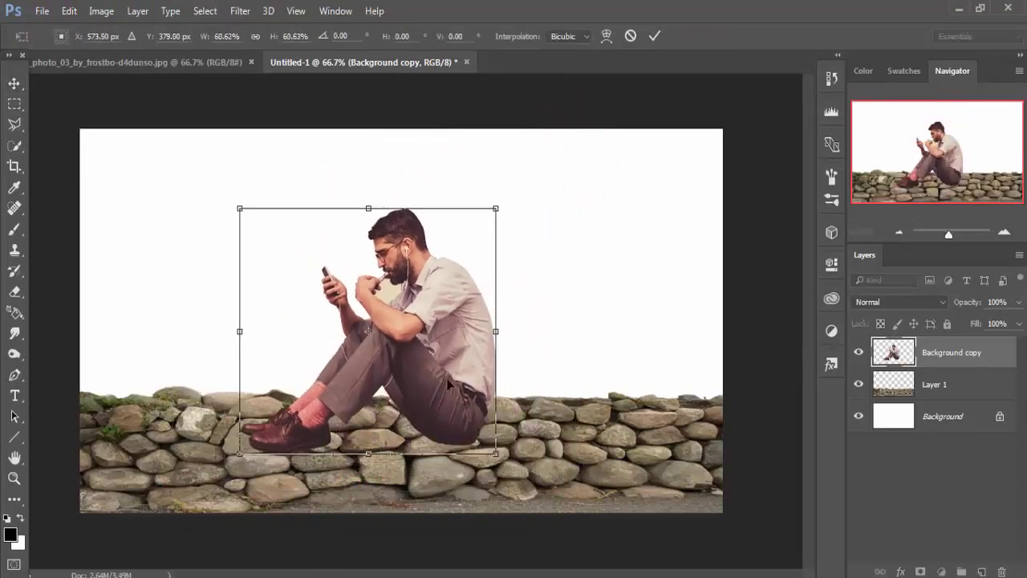
{"action": "left_click_drag", "start_coordinate": [449, 382], "coordinate": [474, 343]}
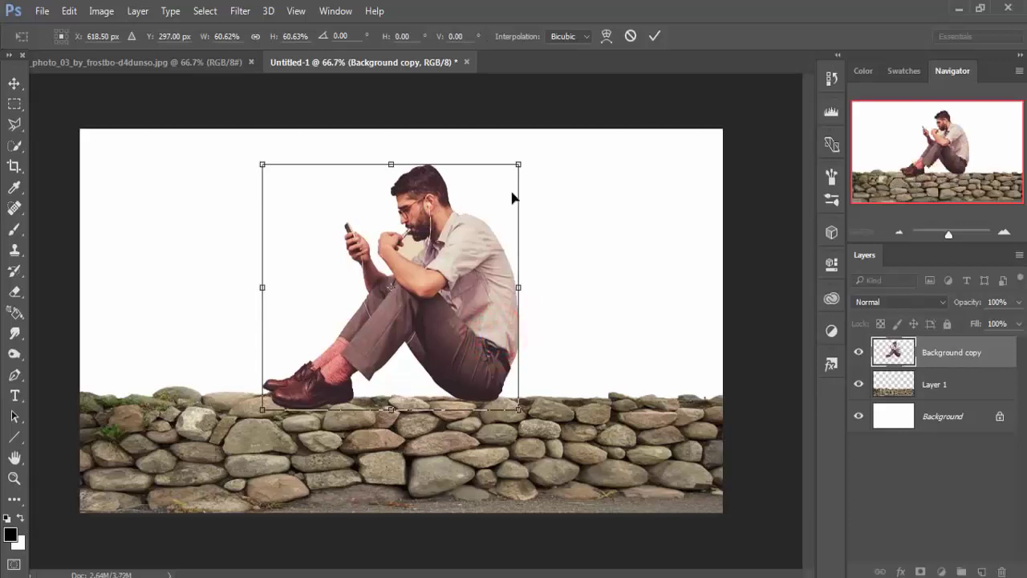
{"action": "left_click_drag", "start_coordinate": [519, 165], "coordinate": [513, 169]}
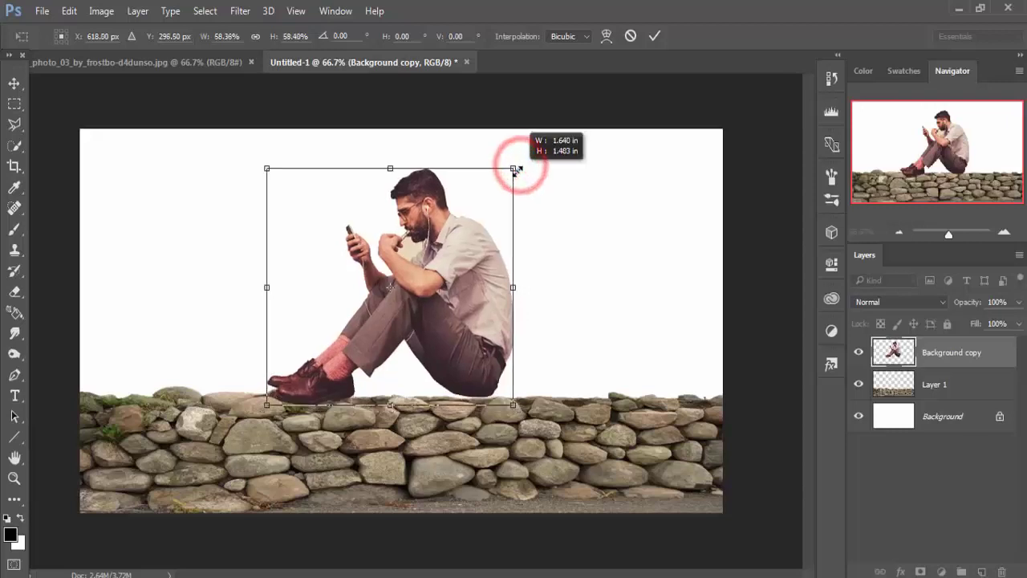
{"action": "left_click_drag", "start_coordinate": [484, 267], "coordinate": [485, 264]}
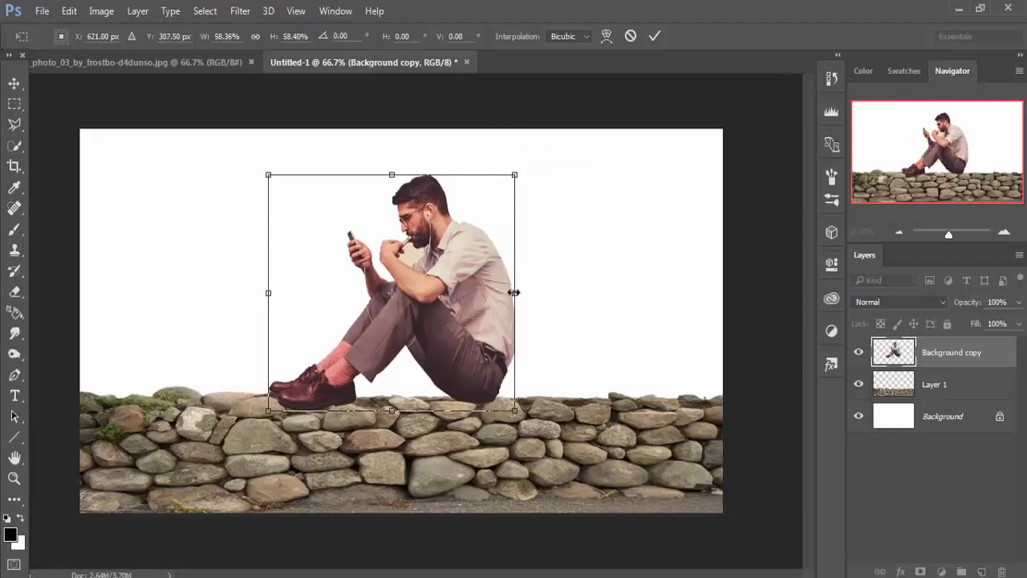
{"action": "left_click", "coordinate": [654, 37]}
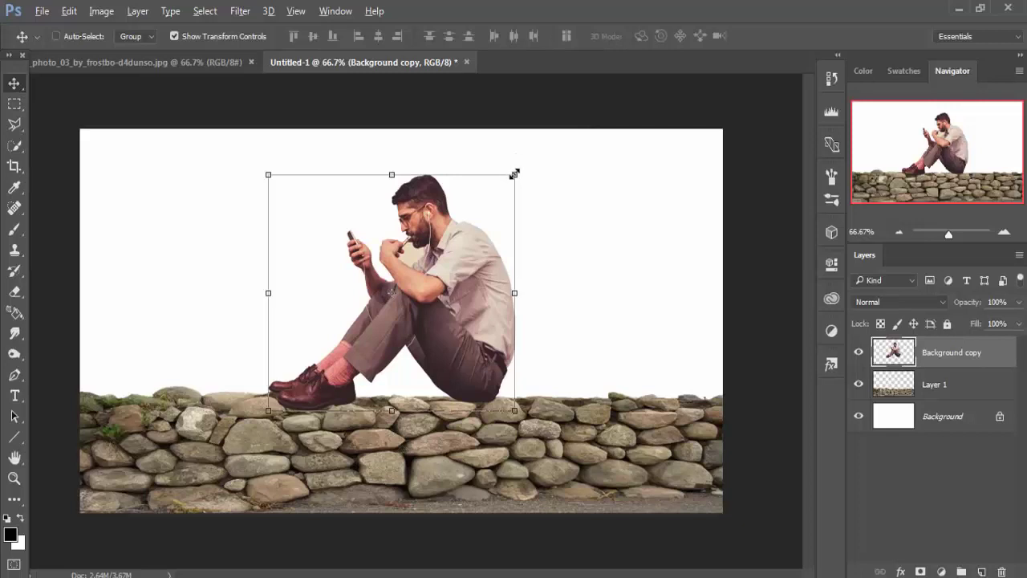
{"action": "left_click_drag", "start_coordinate": [514, 174], "coordinate": [501, 191]}
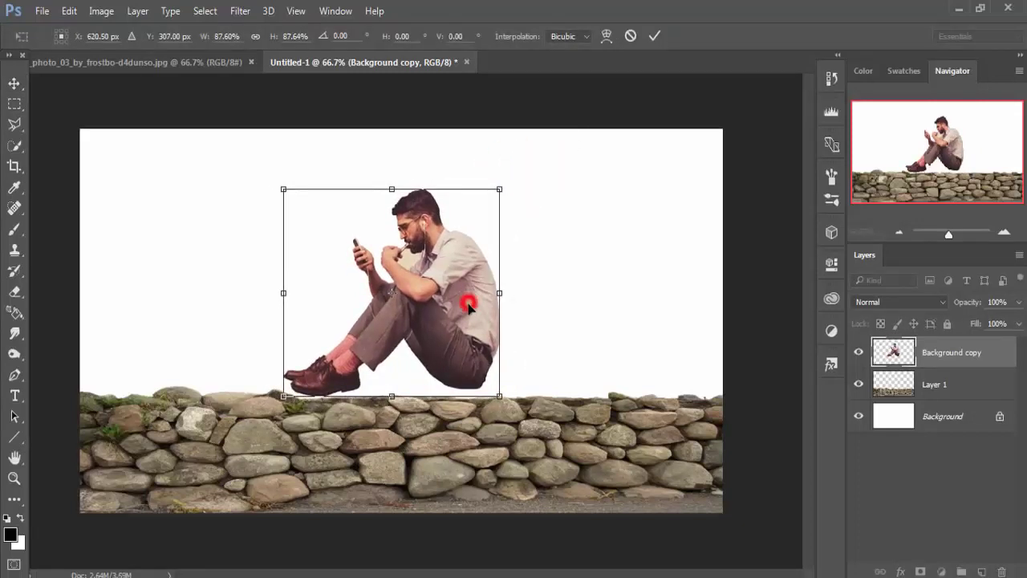
{"action": "mouse_move", "coordinate": [469, 304]}
{"action": "left_mouse_down"}
{"action": "mouse_move", "coordinate": [457, 320]}
{"action": "mouse_move", "coordinate": [479, 321]}
{"action": "left_mouse_up"}
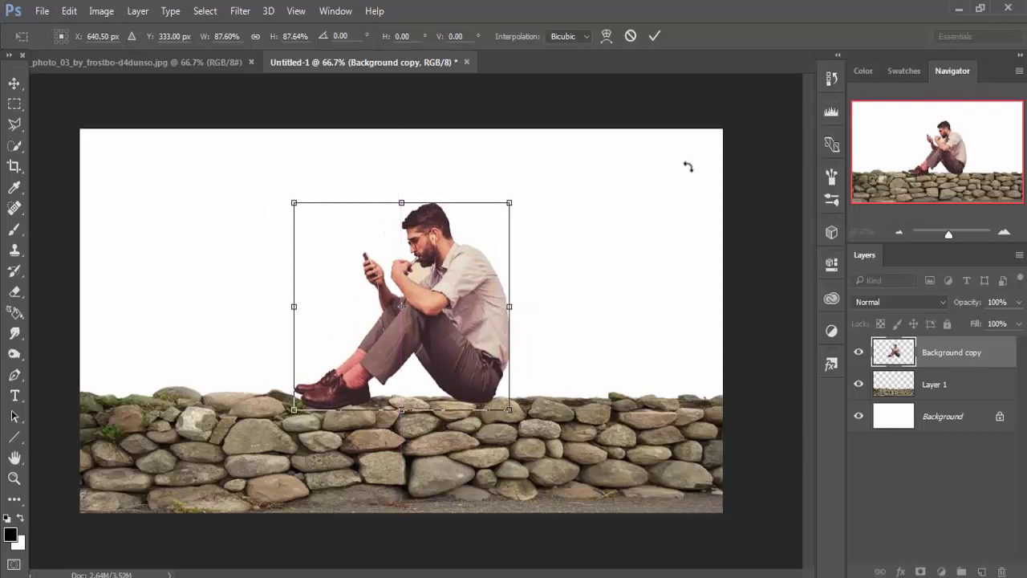
{"action": "left_click", "coordinate": [654, 35]}
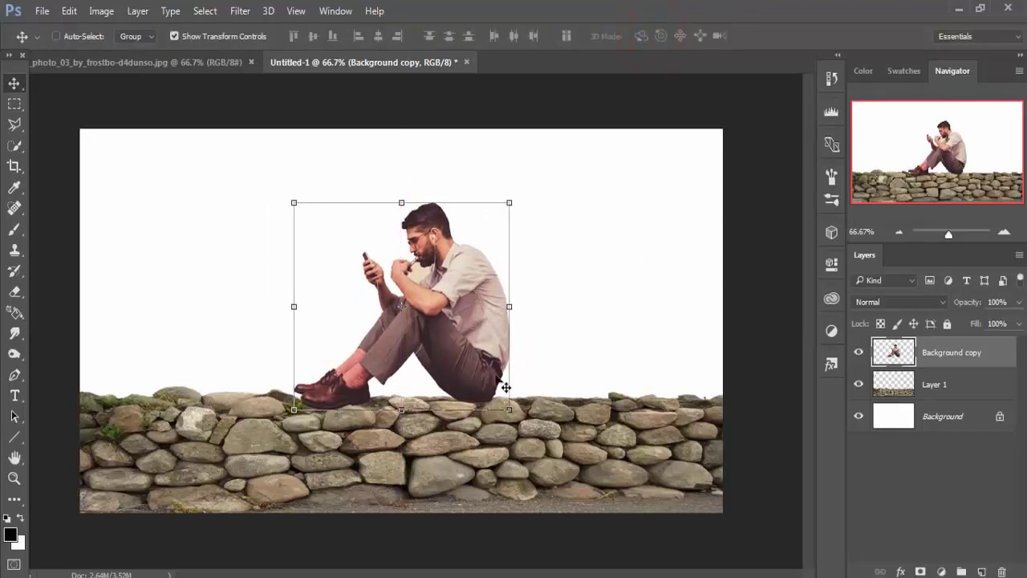
- Drag the clouds photo from its own window into Untitled-1, then minimize the source
{"action": "left_click", "coordinate": [75, 61]}
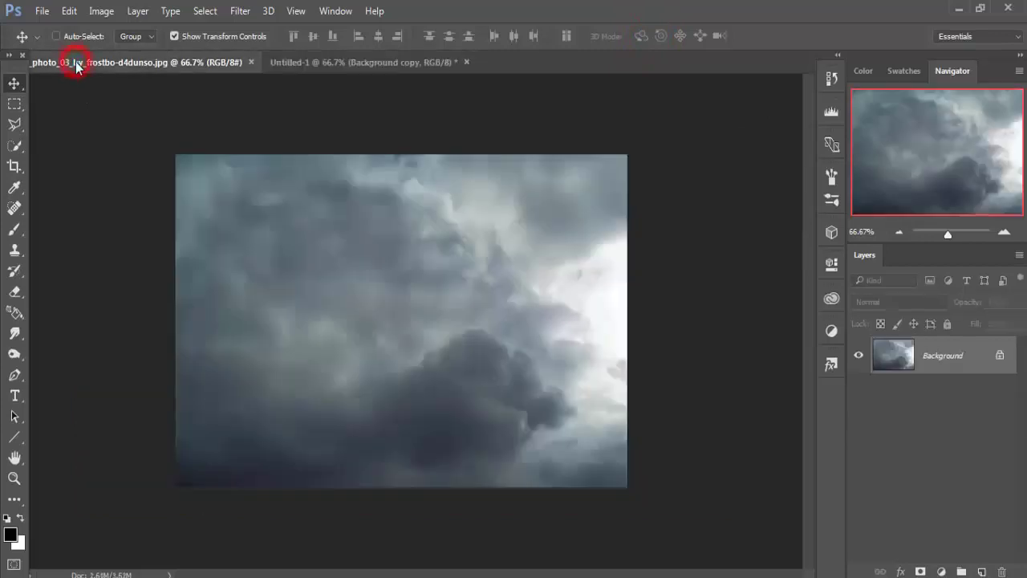
{"action": "left_click_drag", "start_coordinate": [78, 64], "coordinate": [725, 132]}
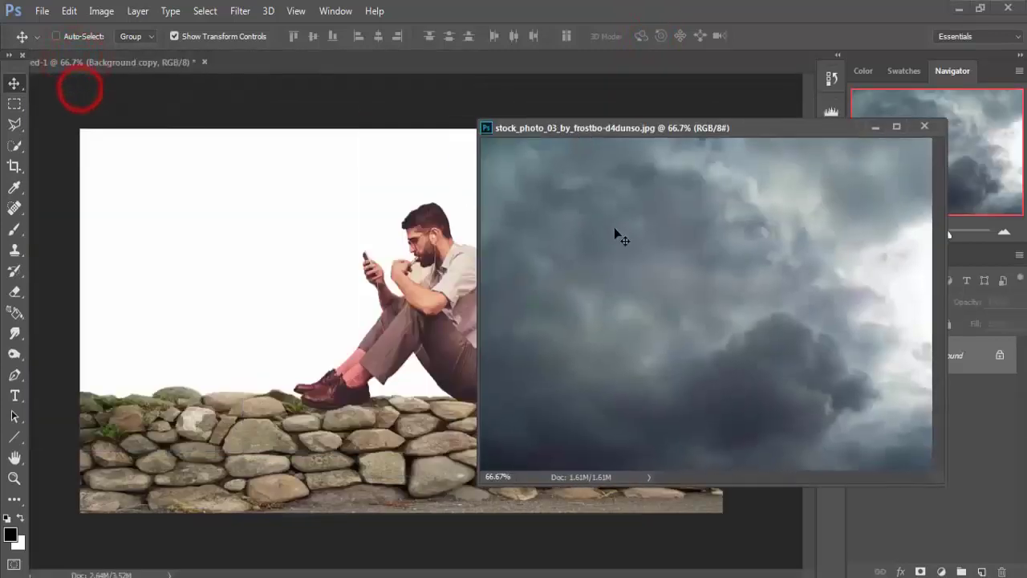
{"action": "left_click_drag", "start_coordinate": [613, 228], "coordinate": [281, 190]}
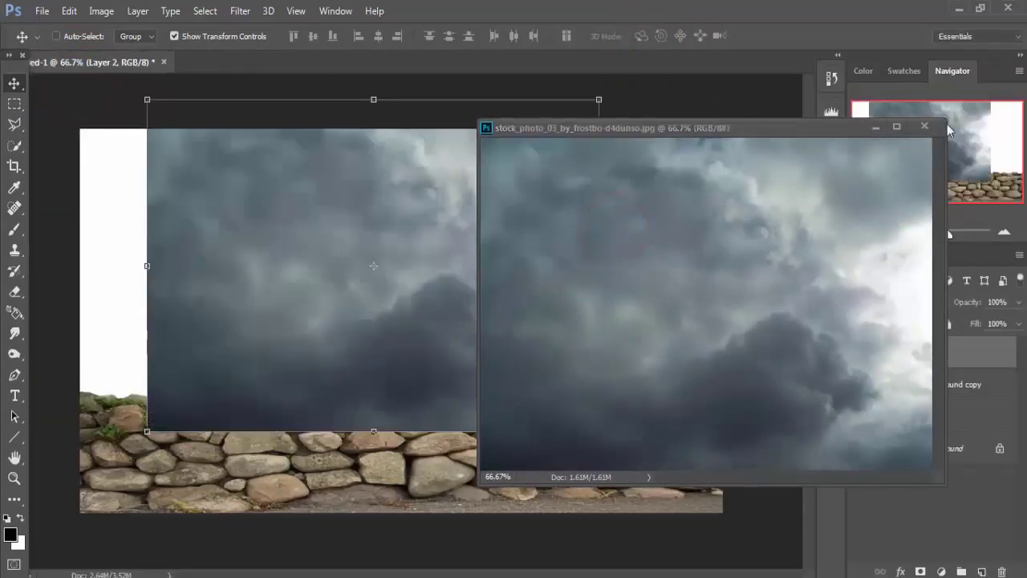
{"action": "left_click", "coordinate": [874, 127]}
- Stretch the clouds over the whole canvas and move the layer below the wall
{"action": "left_click_drag", "start_coordinate": [540, 193], "coordinate": [473, 223]}
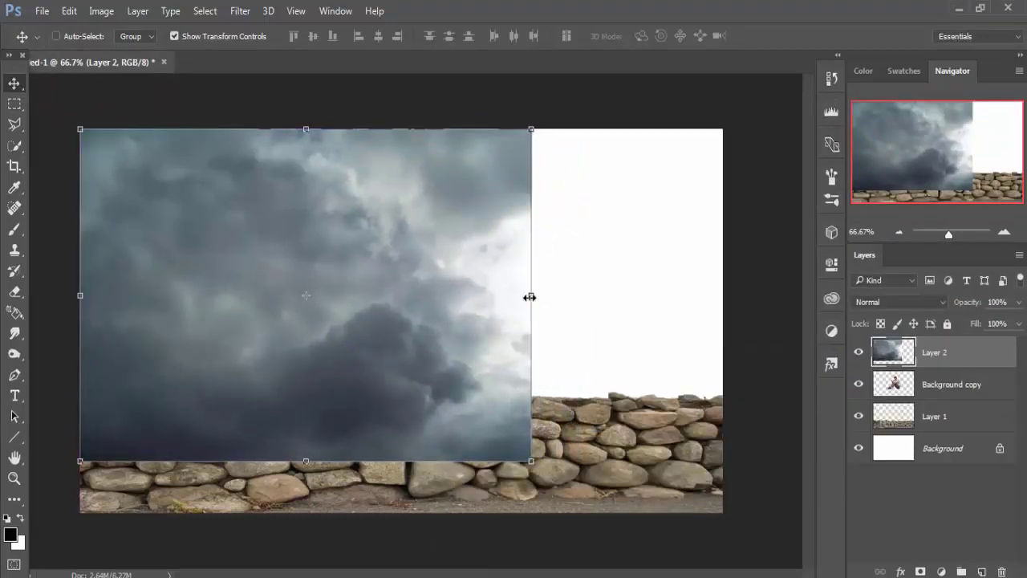
{"action": "left_click_drag", "start_coordinate": [529, 297], "coordinate": [899, 293]}
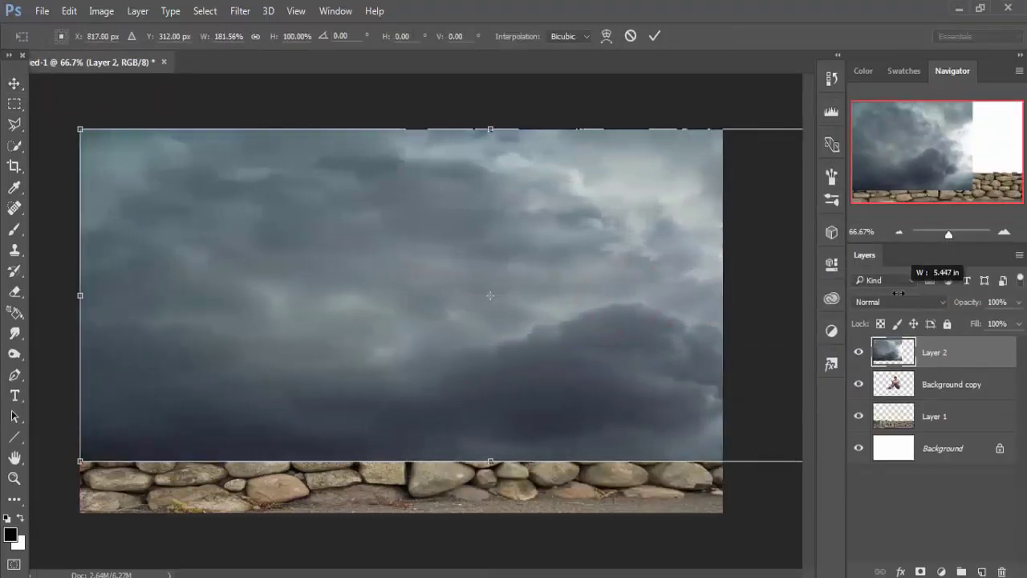
{"action": "left_click_drag", "start_coordinate": [490, 460], "coordinate": [490, 467]}
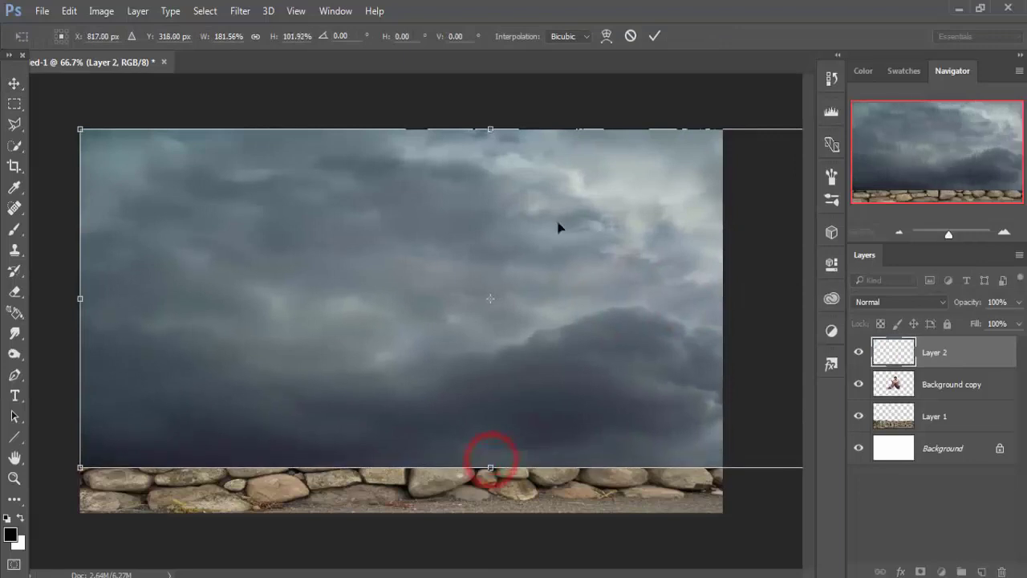
{"action": "left_click_drag", "start_coordinate": [490, 128], "coordinate": [490, 119]}
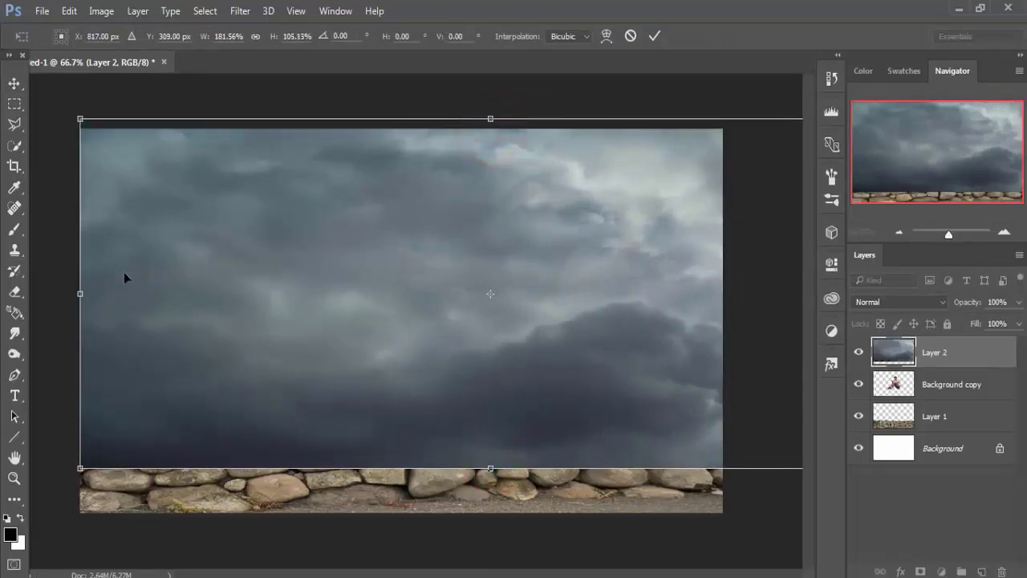
{"action": "left_click_drag", "start_coordinate": [78, 291], "coordinate": [67, 294]}
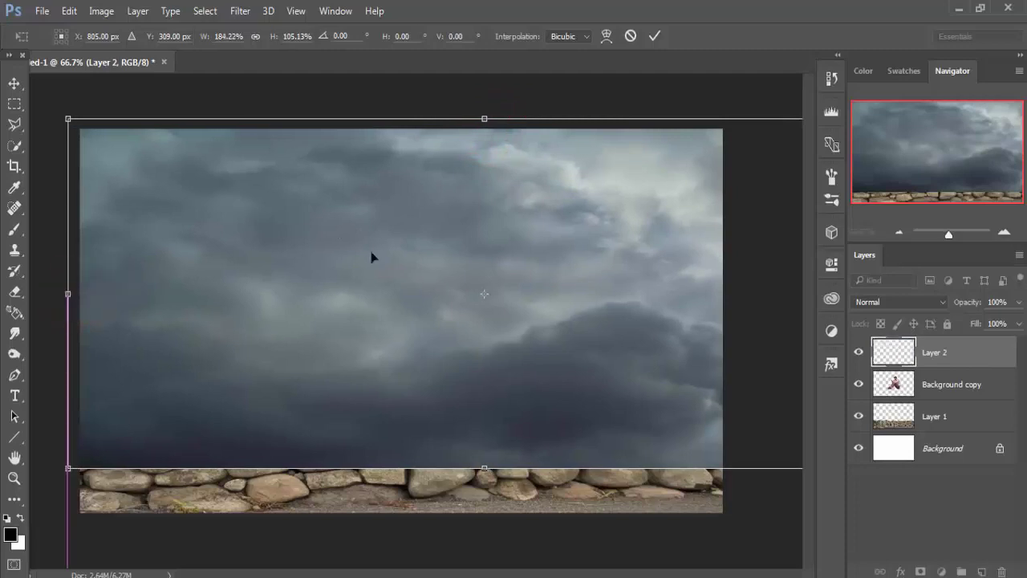
{"action": "left_click", "coordinate": [651, 36]}
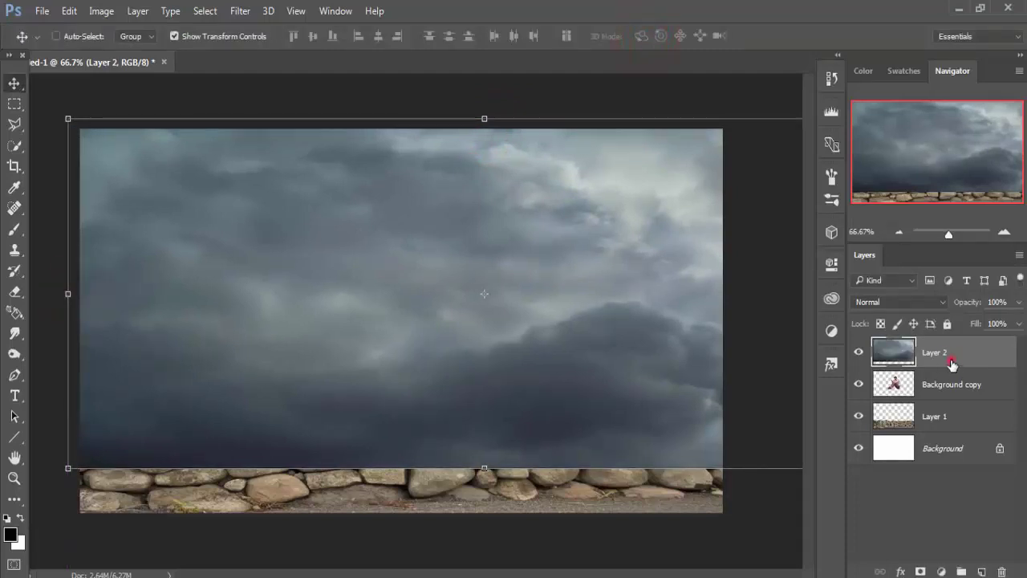
{"action": "left_click_drag", "start_coordinate": [950, 363], "coordinate": [953, 442]}
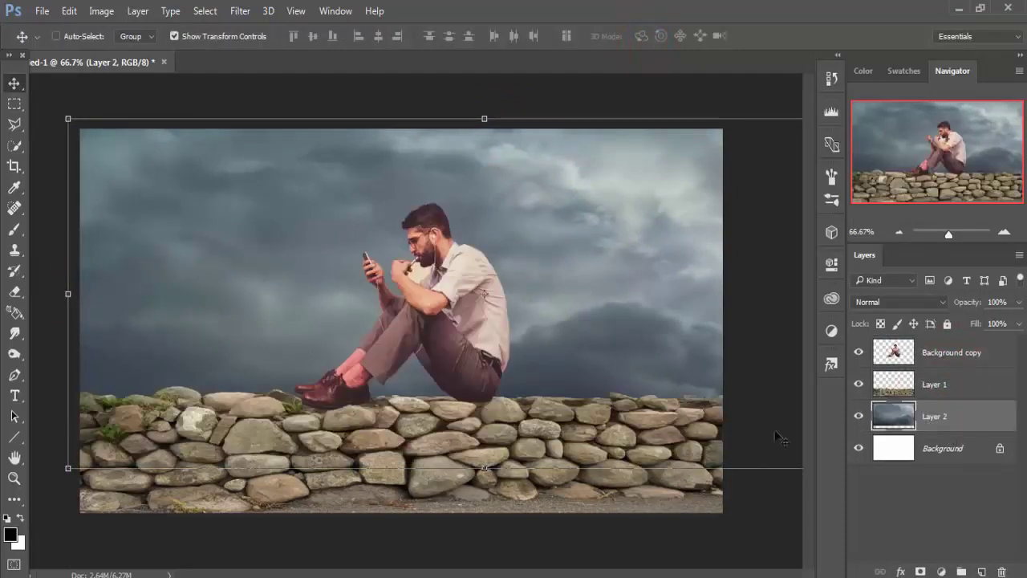
- Clip a Color Balance layer (Cyan/Red -27, Yellow/Blue +20) to the Layer 1 wall
{"action": "left_click", "coordinate": [618, 314]}
{"action": "left_click", "coordinate": [936, 380]}
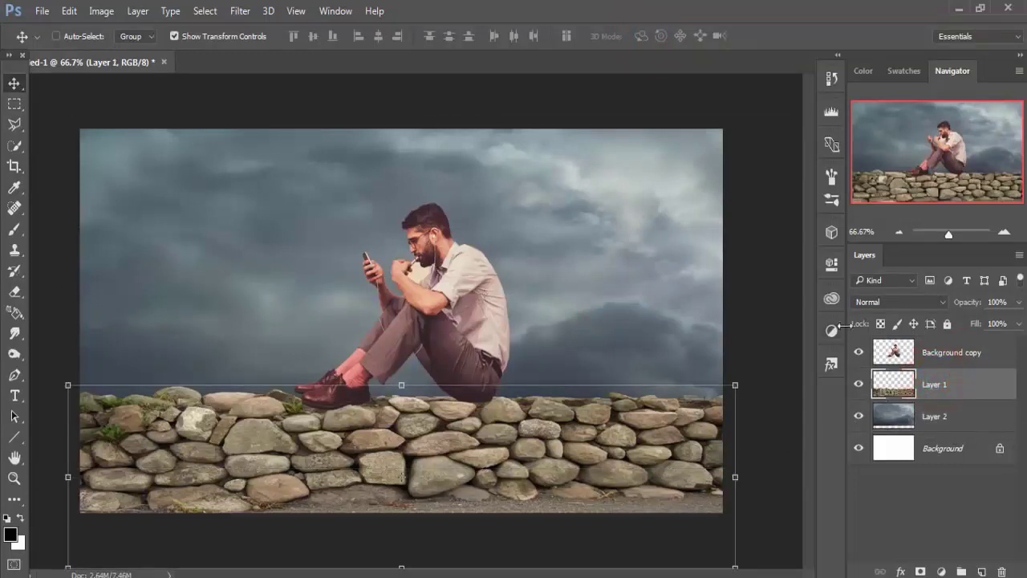
{"action": "left_click", "coordinate": [940, 571]}
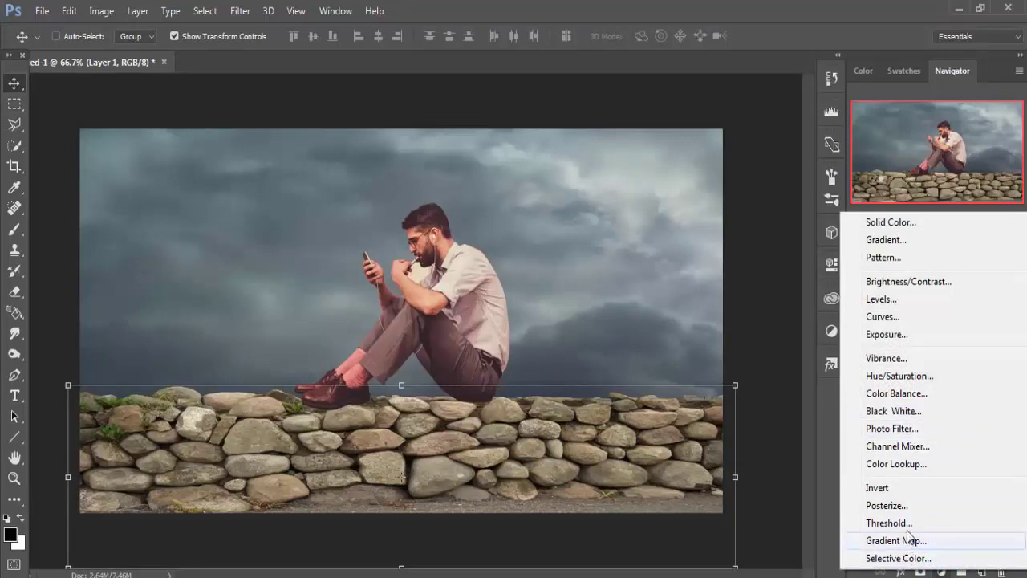
{"action": "left_click", "coordinate": [911, 393]}
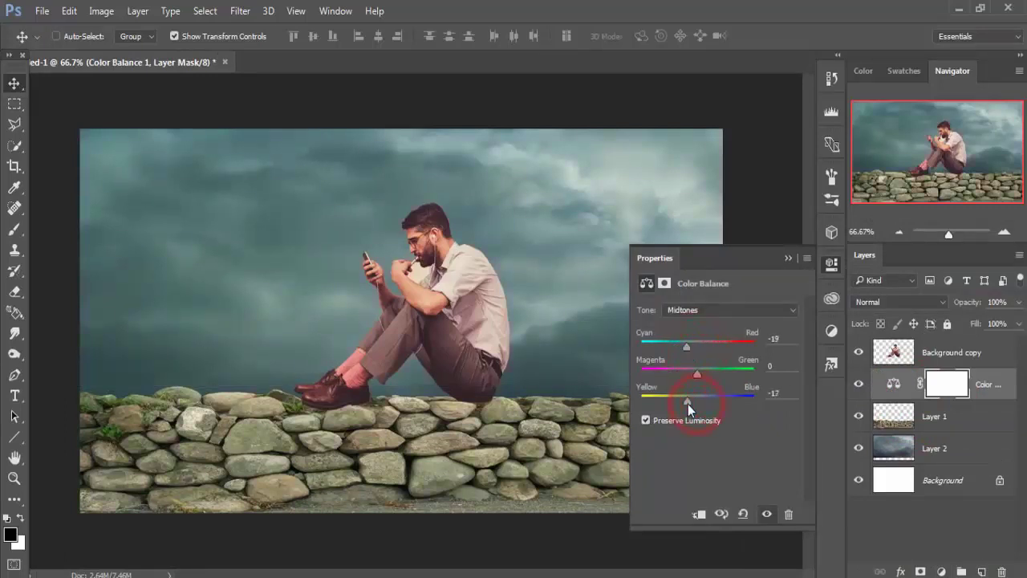
{"action": "left_click_drag", "start_coordinate": [687, 404], "coordinate": [719, 404]}
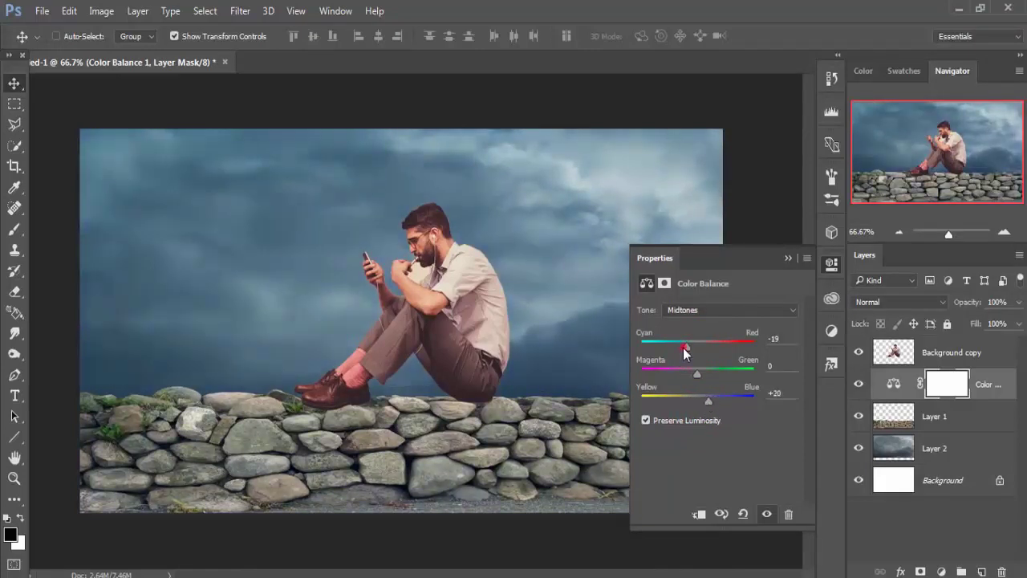
{"action": "left_click", "coordinate": [785, 258]}
{"action": "right_click", "coordinate": [994, 377]}
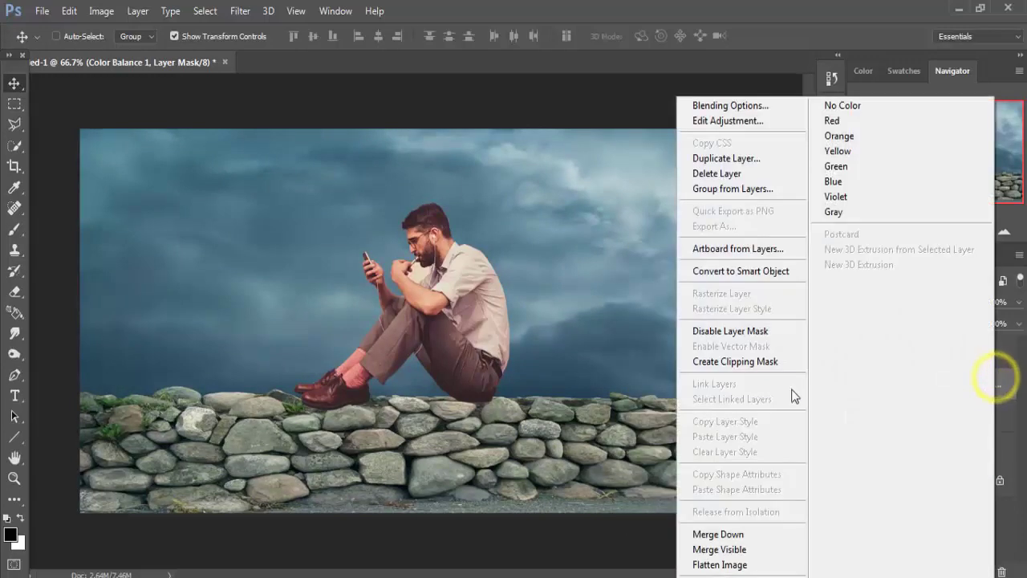
{"action": "left_click", "coordinate": [770, 363]}
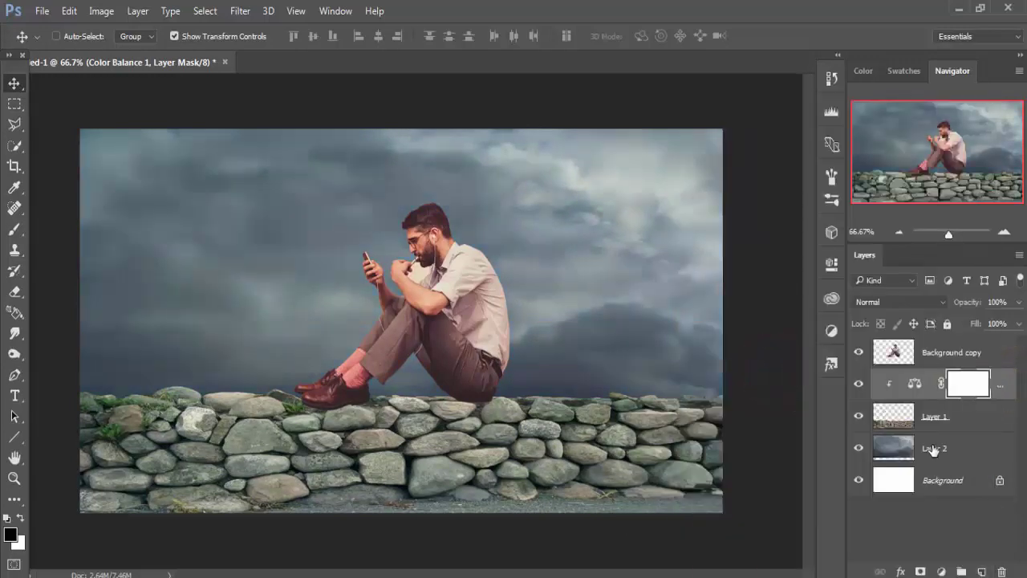
- Add a Curves adjustment layer and clip it to the stone wall
{"action": "left_click", "coordinate": [941, 571]}
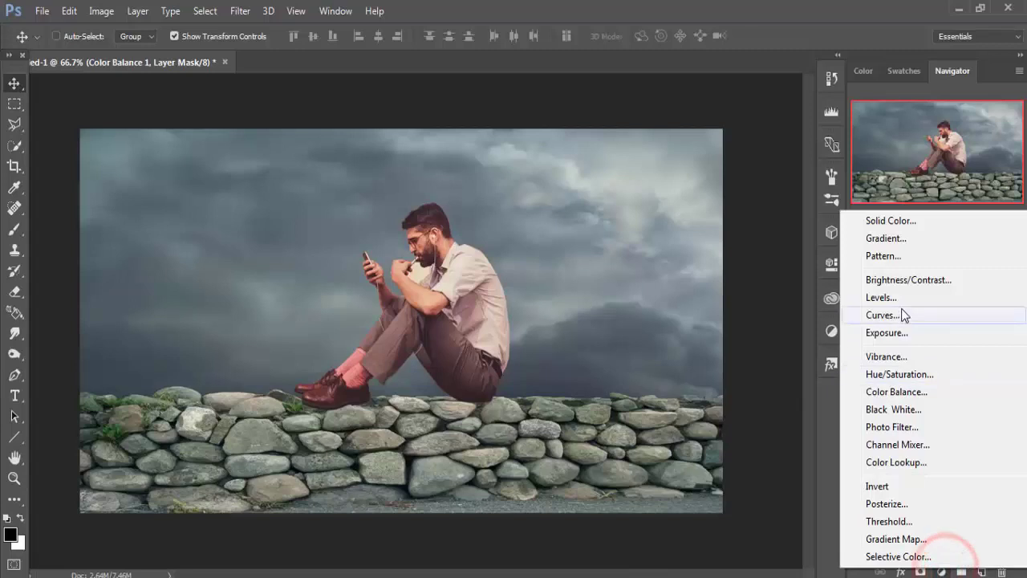
{"action": "left_click", "coordinate": [900, 316]}
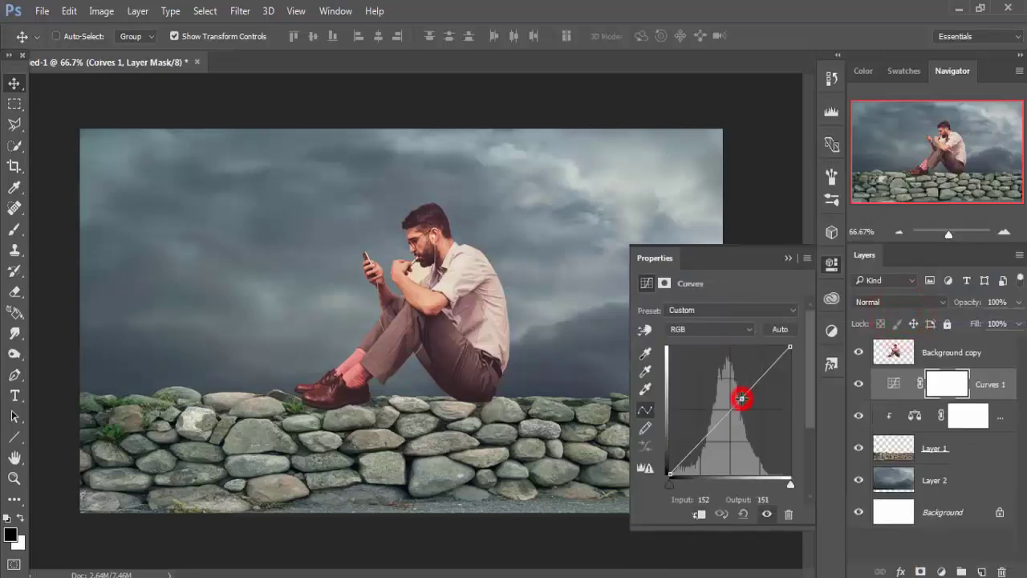
{"action": "left_click_drag", "start_coordinate": [740, 398], "coordinate": [746, 401]}
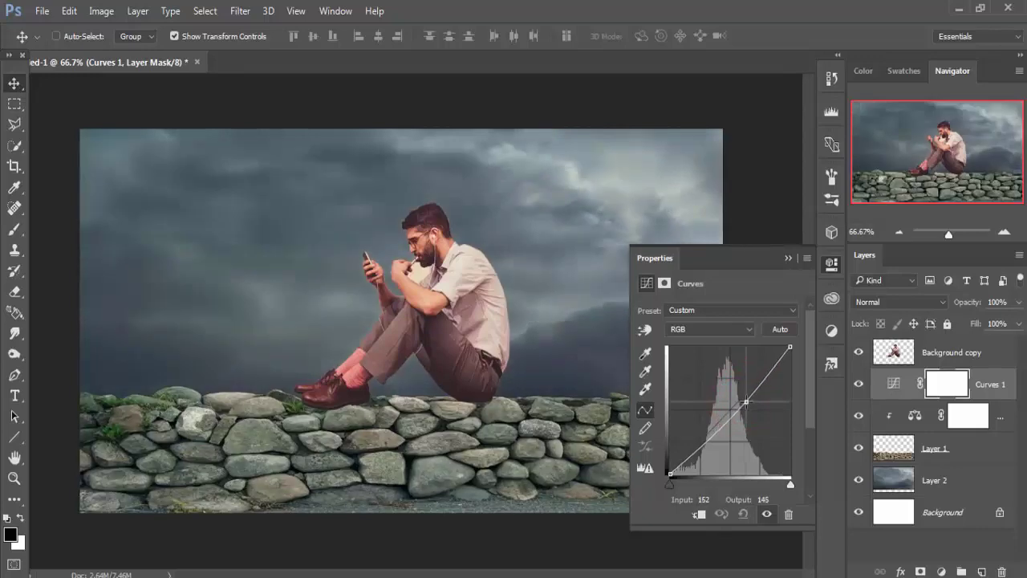
{"action": "right_click", "coordinate": [990, 388]}
{"action": "left_click", "coordinate": [754, 360]}
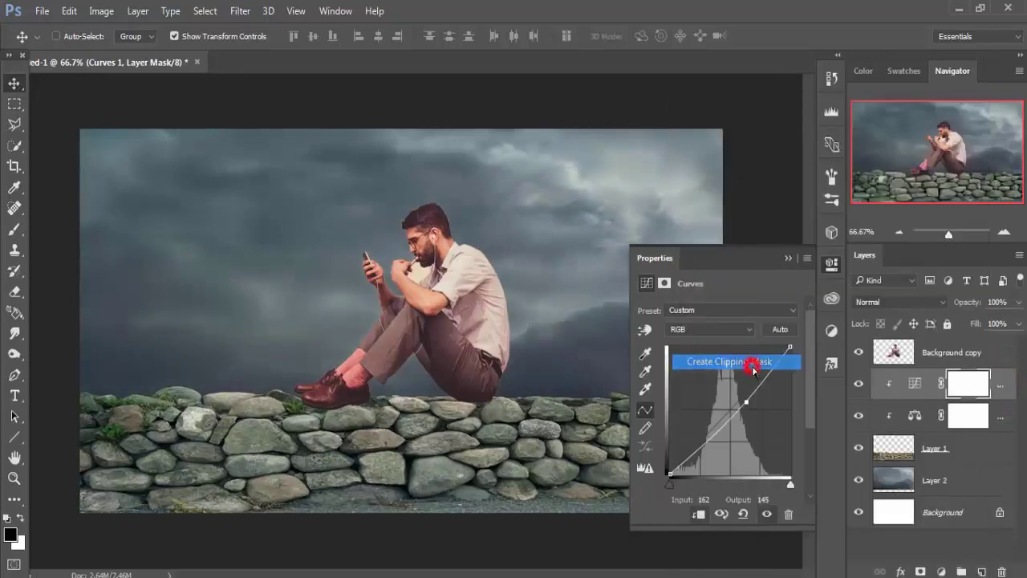
- Cap the curve's highlights at 221, set midtones 173→145, and deepen the shadows
{"action": "left_click_drag", "start_coordinate": [747, 400], "coordinate": [752, 402]}
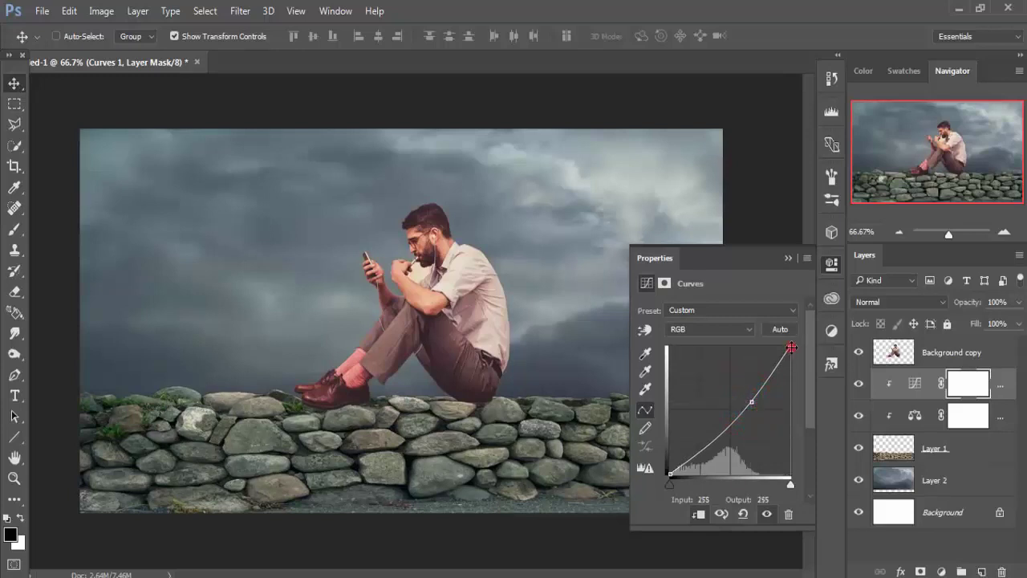
{"action": "left_click_drag", "start_coordinate": [789, 350], "coordinate": [791, 363]}
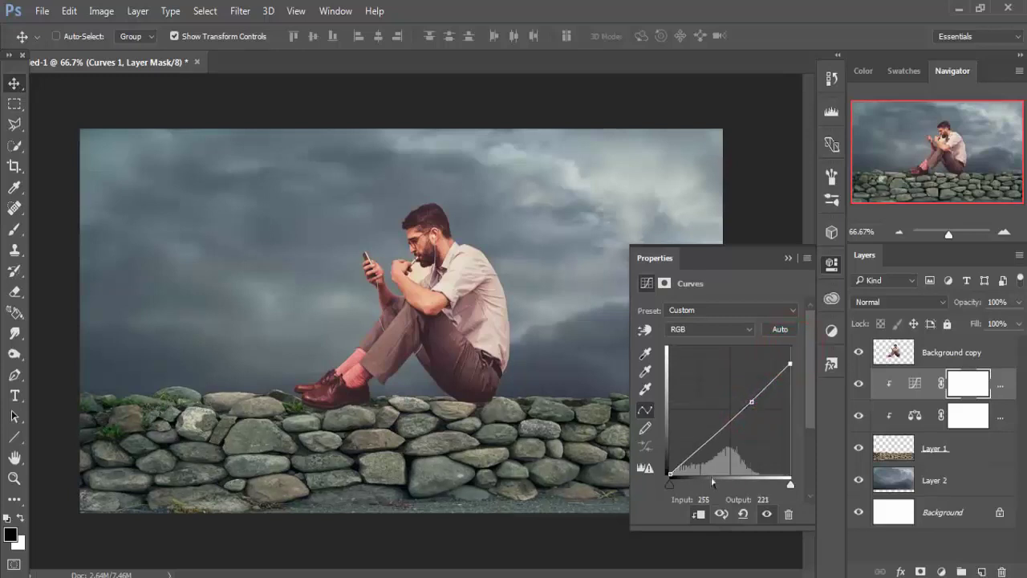
{"action": "left_click_drag", "start_coordinate": [680, 464], "coordinate": [682, 467]}
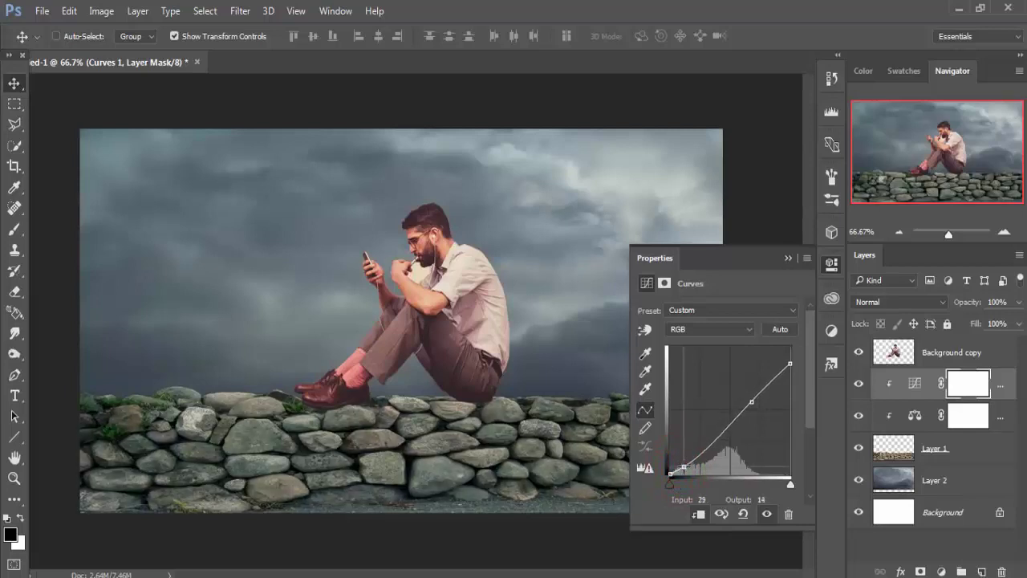
{"action": "left_click", "coordinate": [787, 259]}
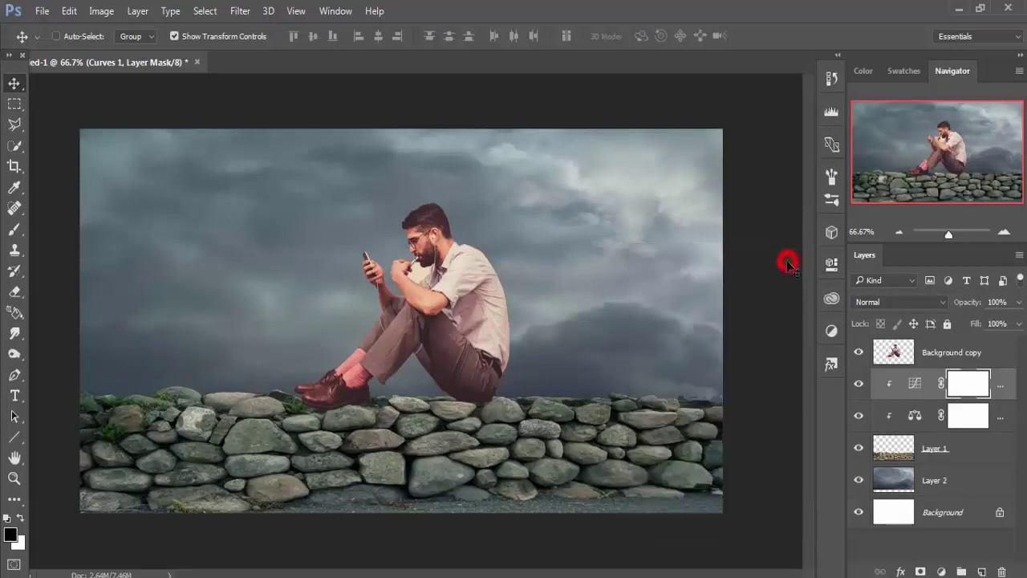
{"action": "left_click", "coordinate": [993, 386]}
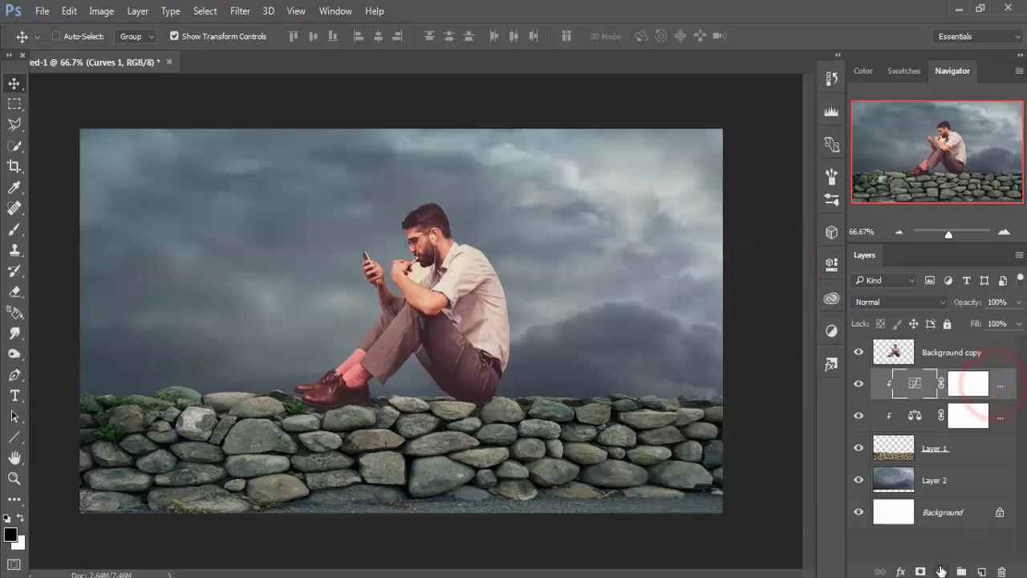
{"action": "left_click", "coordinate": [941, 570]}
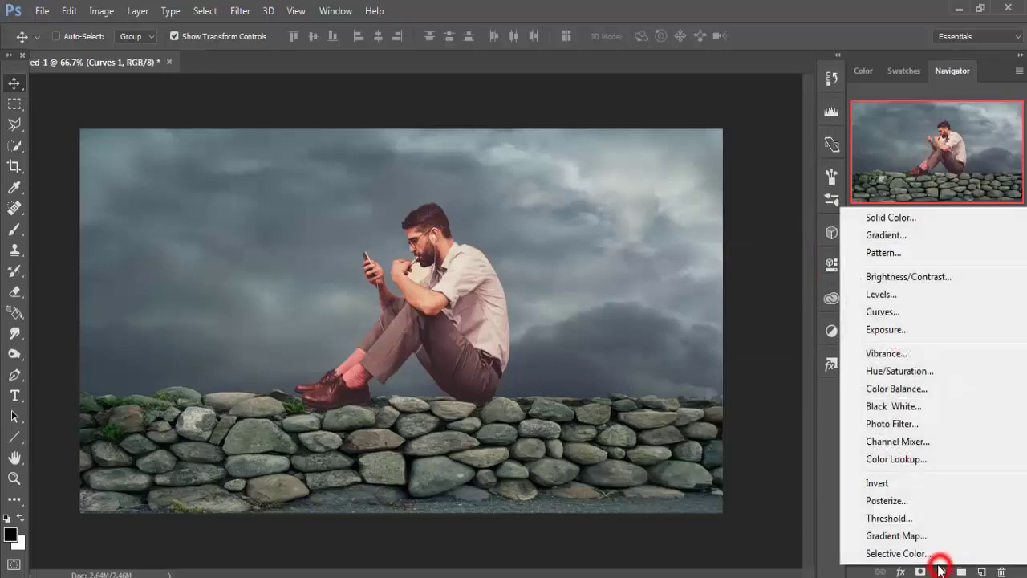
- Clip a Vibrance layer with Saturation -40 to the wall, then select Background copy
{"action": "left_click", "coordinate": [904, 355]}
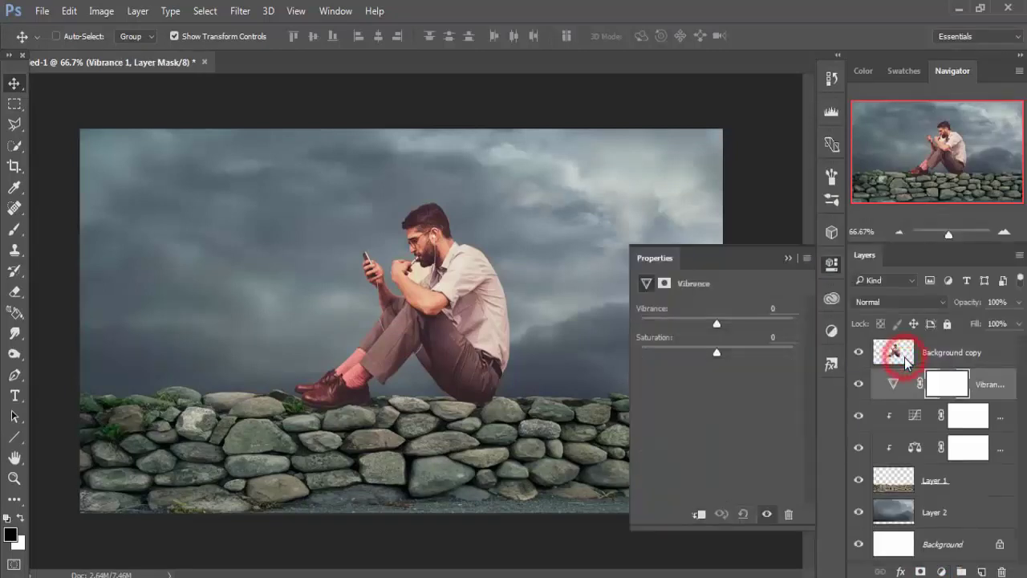
{"action": "right_click", "coordinate": [986, 390]}
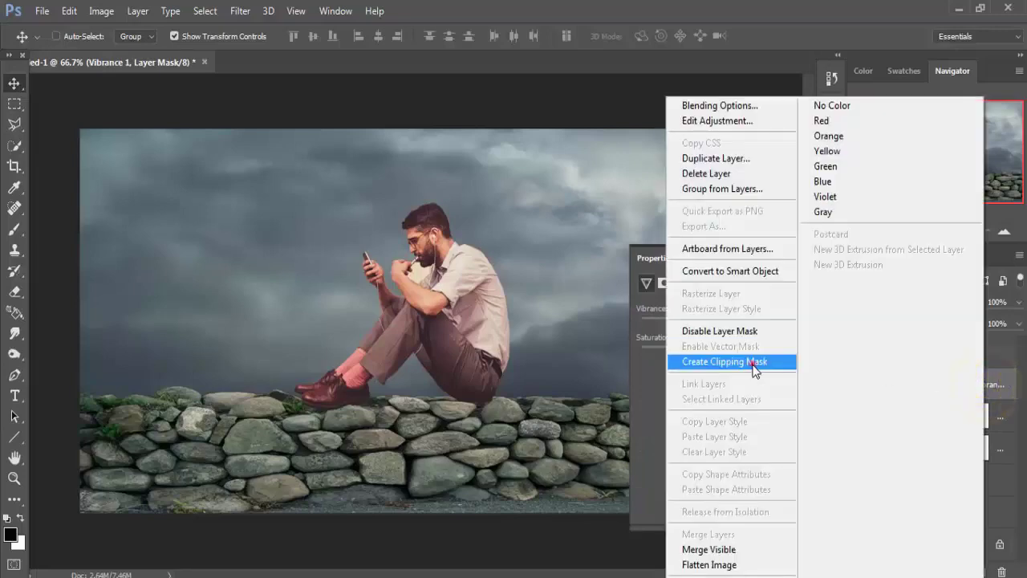
{"action": "left_click", "coordinate": [739, 368]}
{"action": "left_click_drag", "start_coordinate": [720, 349], "coordinate": [690, 350]}
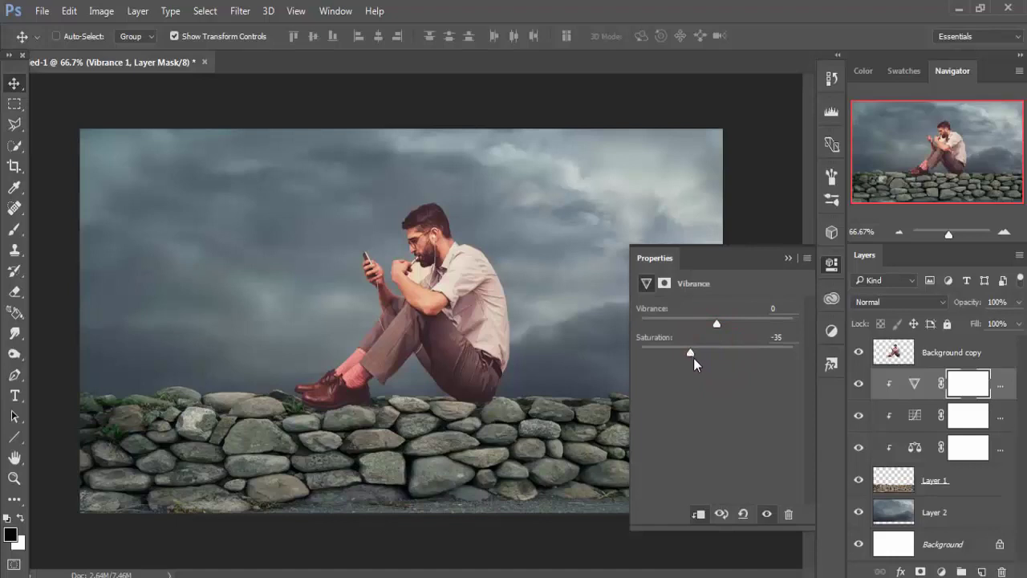
{"action": "left_click_drag", "start_coordinate": [690, 352], "coordinate": [687, 353]}
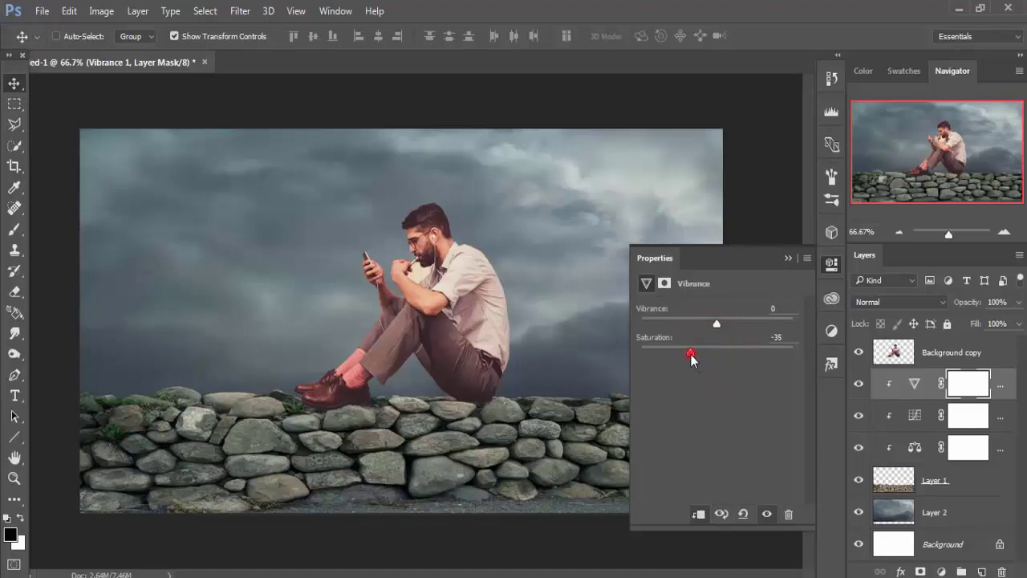
{"action": "left_click", "coordinate": [788, 260]}
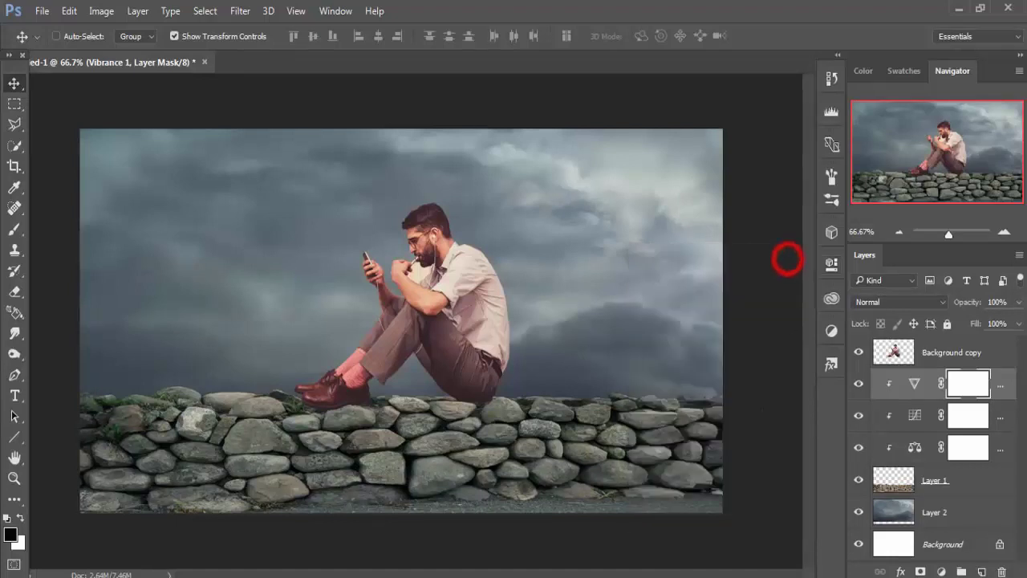
{"action": "left_click", "coordinate": [996, 385]}
{"action": "left_click", "coordinate": [963, 361]}
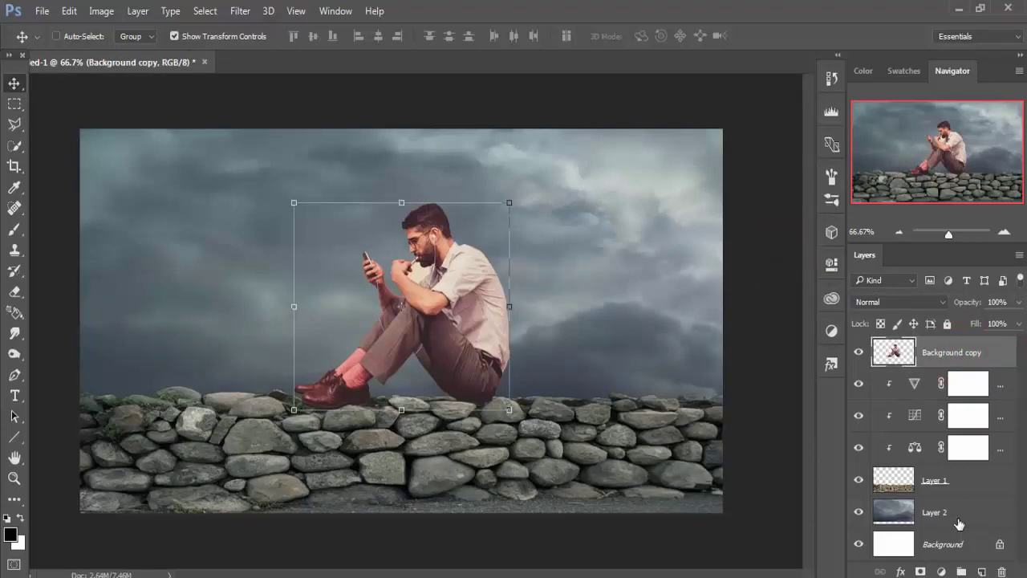
- Zoom in and trace a pen path from the cigarette down the lighter, fist and forearm
{"action": "key", "text": "ctrl+plus"}
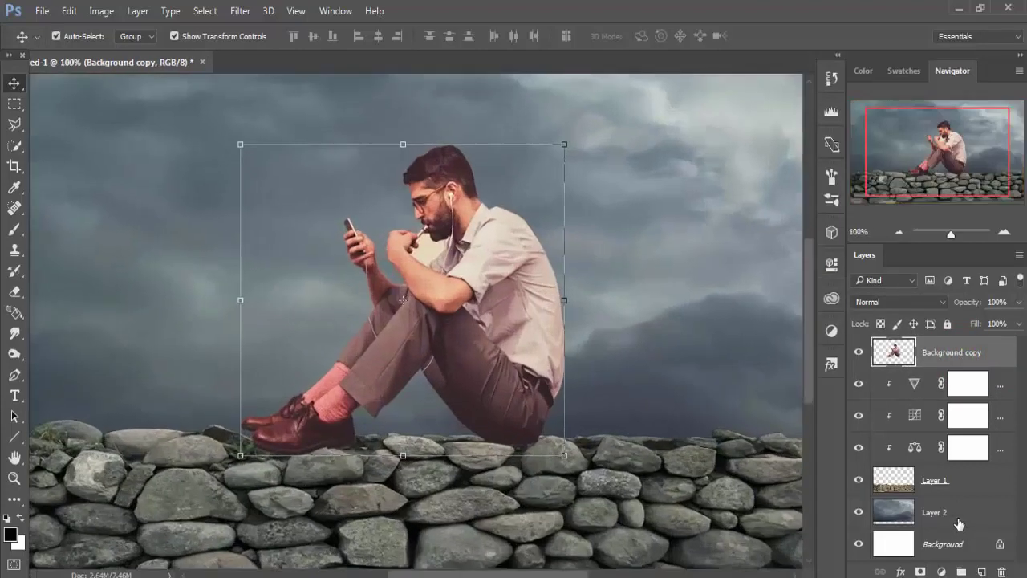
{"action": "key", "text": "ctrl+plus"}
{"action": "key", "text": "ctrl+plus"}
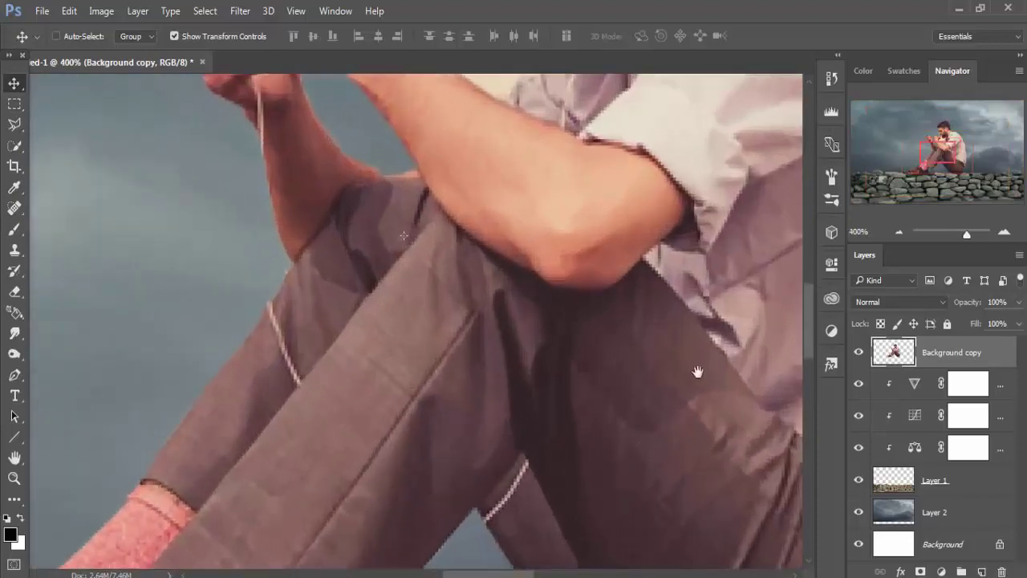
{"action": "scroll", "coordinate": [545, 419], "scroll_direction": "up", "scroll_amount": 5}
{"action": "key", "text": "ctrl+plus"}
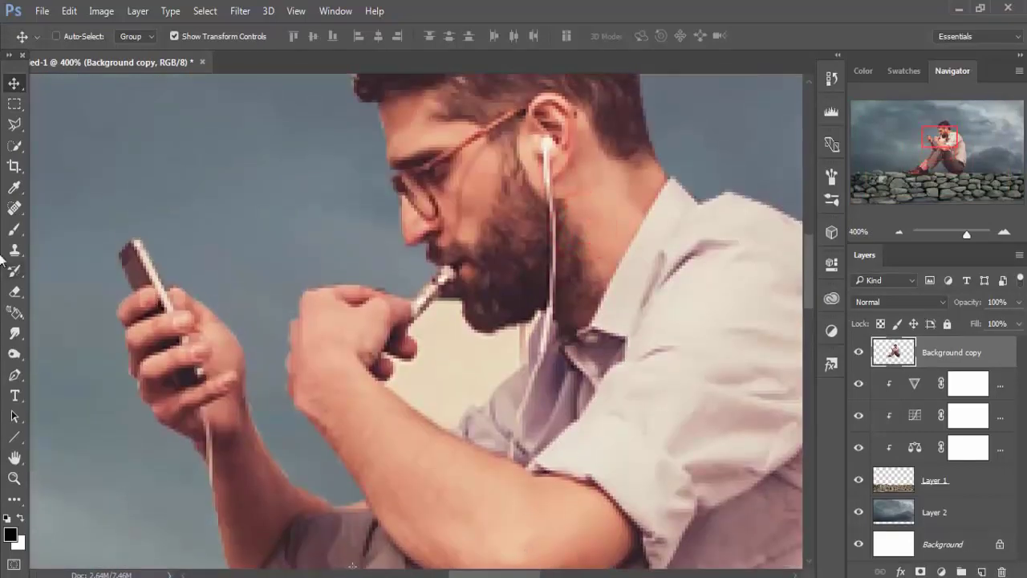
{"action": "left_click", "coordinate": [15, 375]}
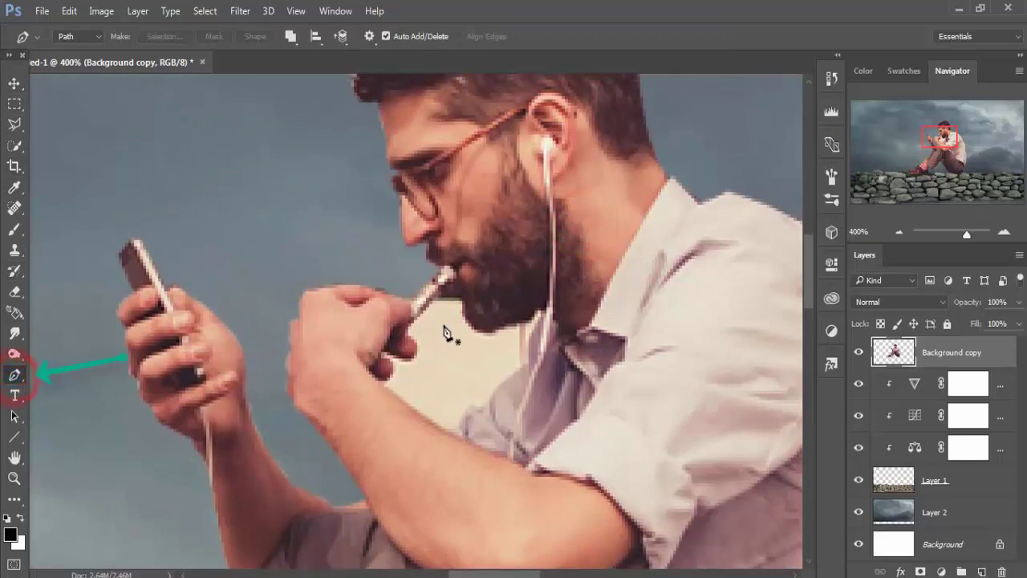
{"action": "left_click", "coordinate": [440, 295]}
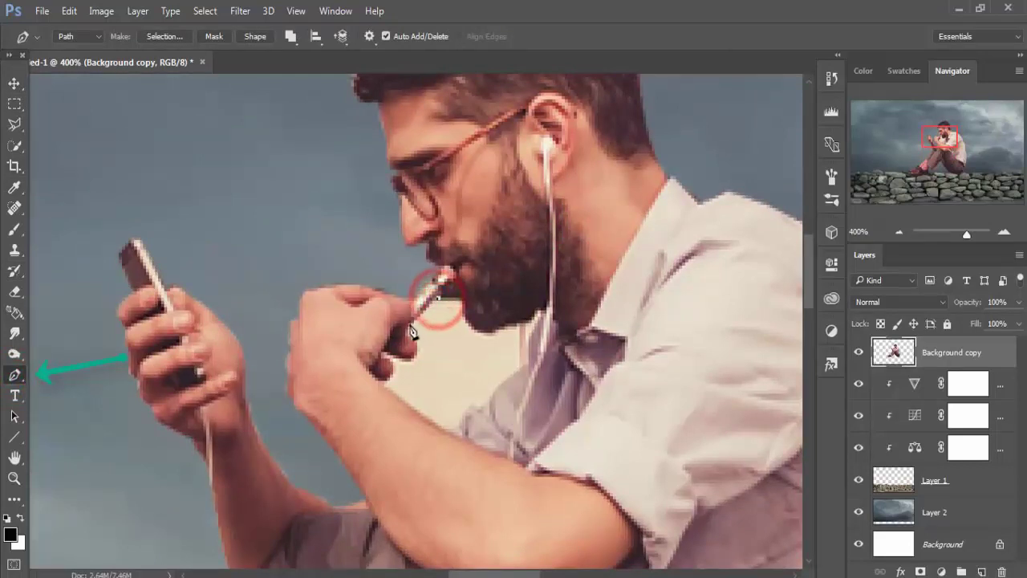
{"action": "left_click", "coordinate": [410, 324]}
{"action": "left_click", "coordinate": [413, 336]}
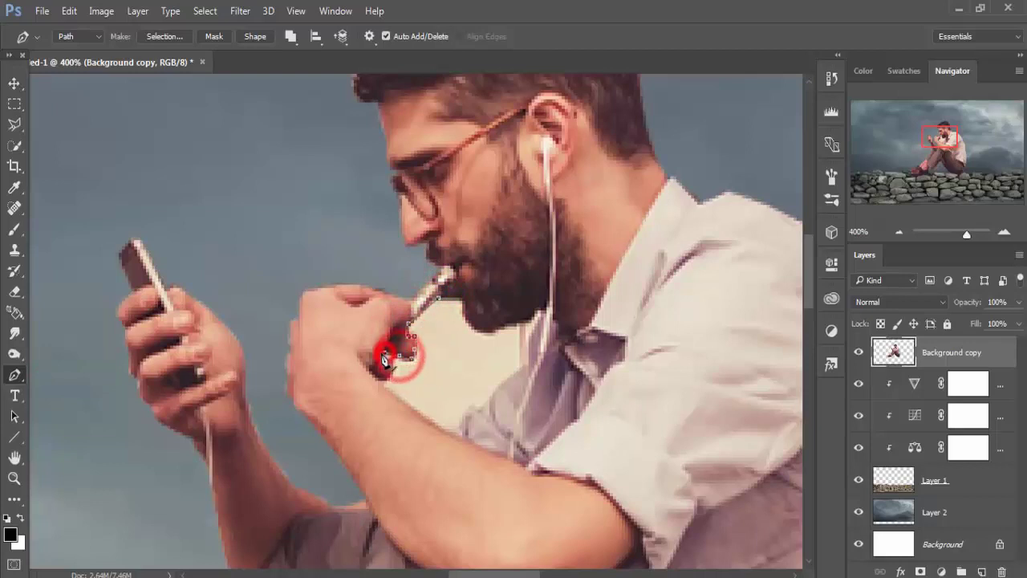
{"action": "left_click", "coordinate": [390, 362]}
{"action": "left_click", "coordinate": [380, 376]}
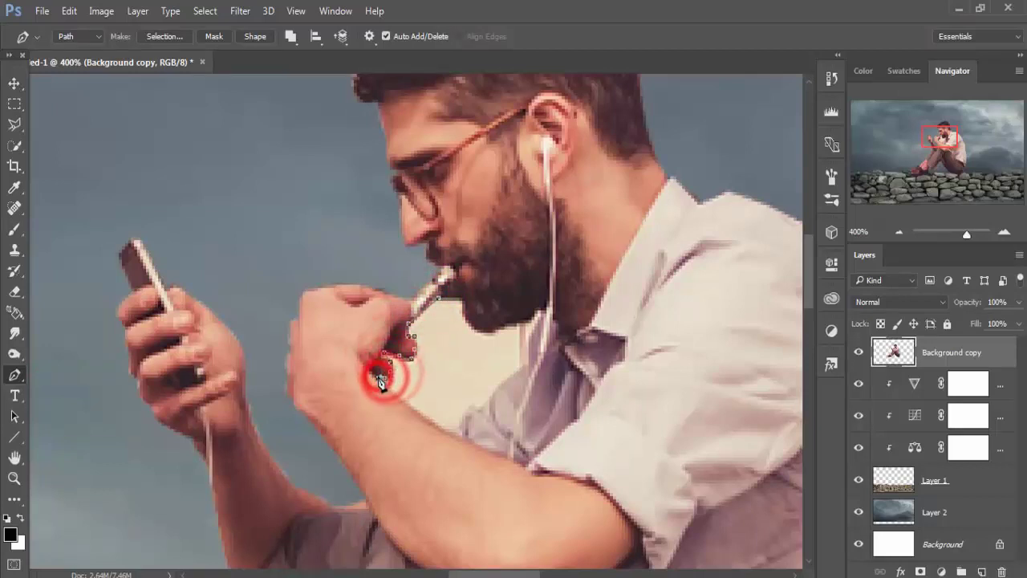
{"action": "left_click", "coordinate": [420, 413]}
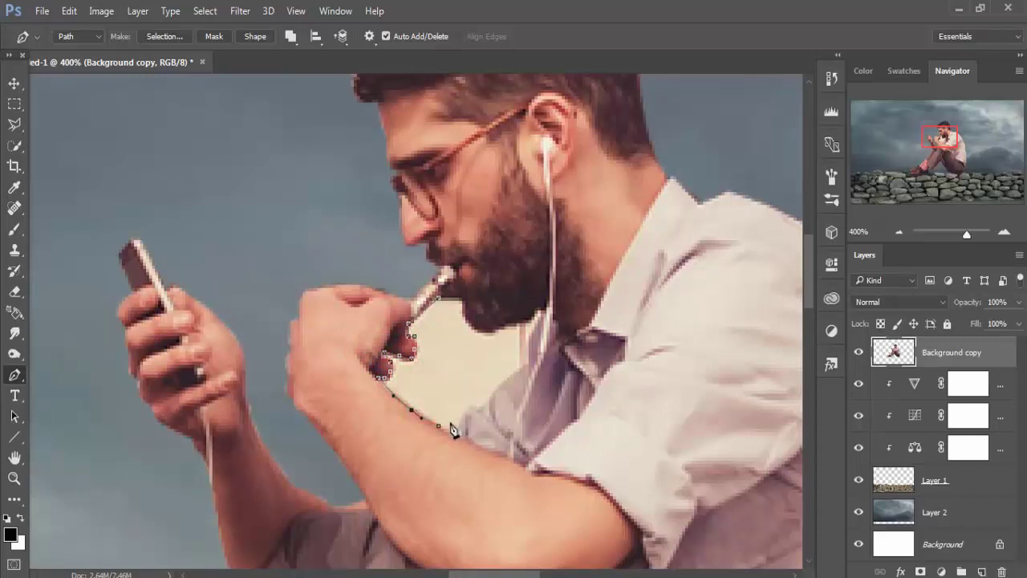
{"action": "left_click", "coordinate": [461, 416]}
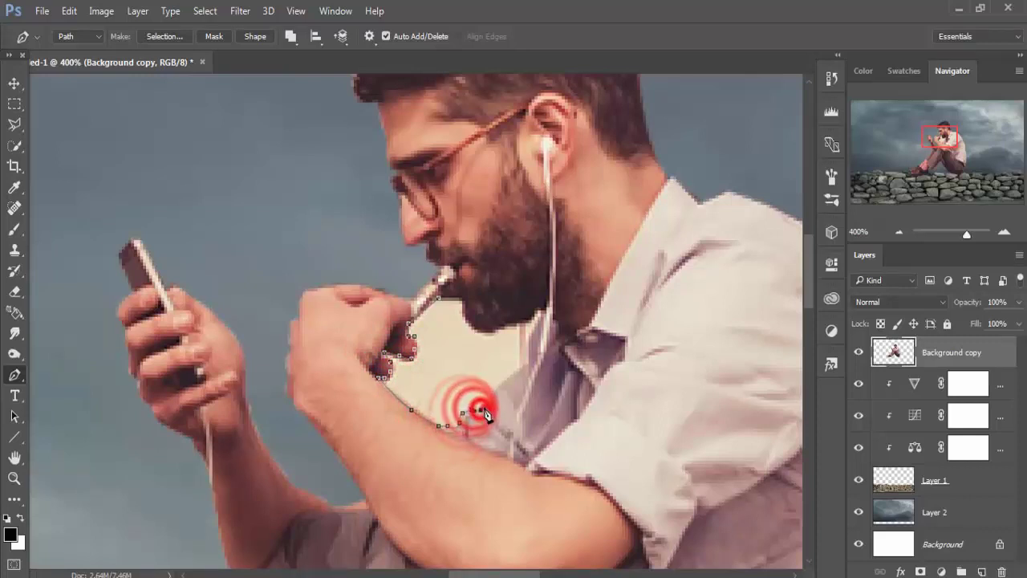
- Continue the path up the shirt, neck, beard and chin, closing it at the cigarette
{"action": "left_click", "coordinate": [483, 406]}
{"action": "left_click", "coordinate": [497, 388]}
{"action": "left_click", "coordinate": [518, 366]}
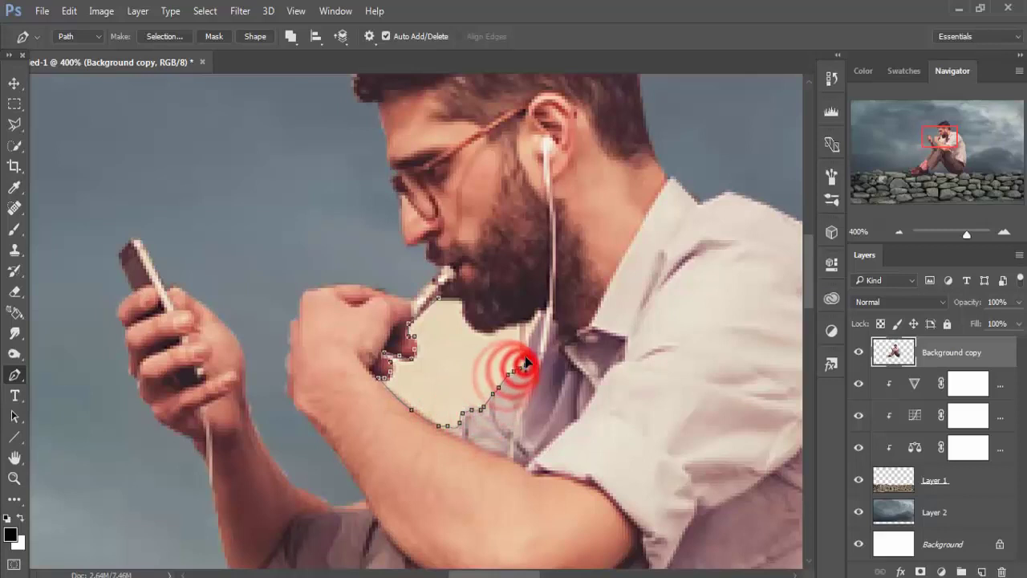
{"action": "left_click", "coordinate": [526, 348]}
{"action": "left_click", "coordinate": [526, 329]}
{"action": "left_click", "coordinate": [542, 308]}
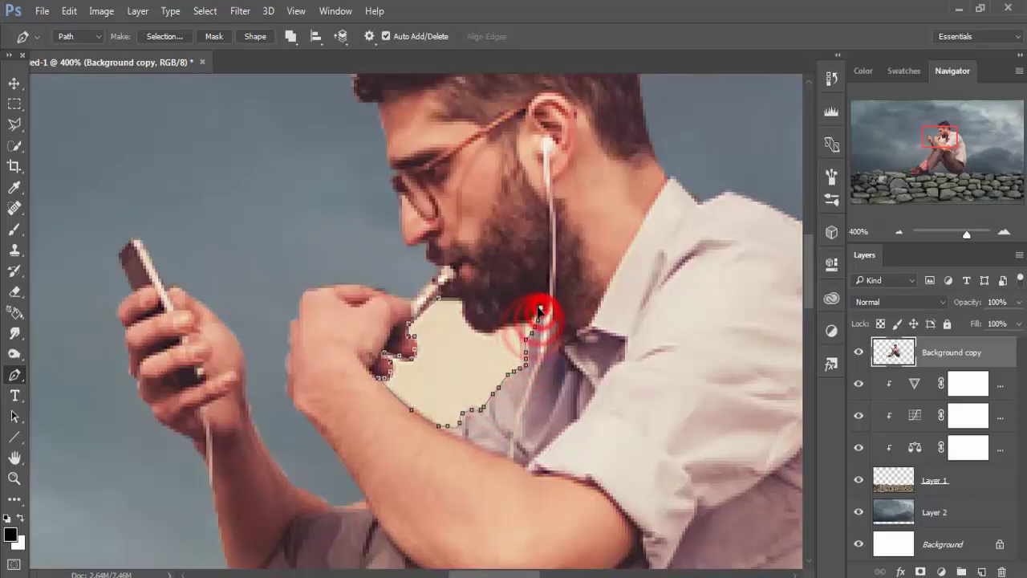
{"action": "left_click", "coordinate": [529, 313]}
{"action": "left_click", "coordinate": [504, 327]}
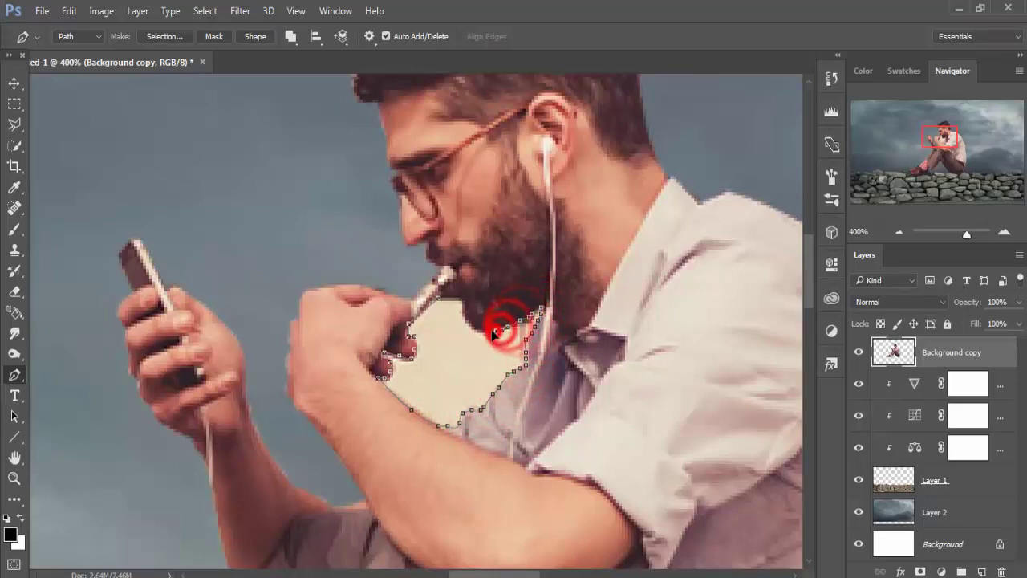
{"action": "left_click", "coordinate": [472, 325]}
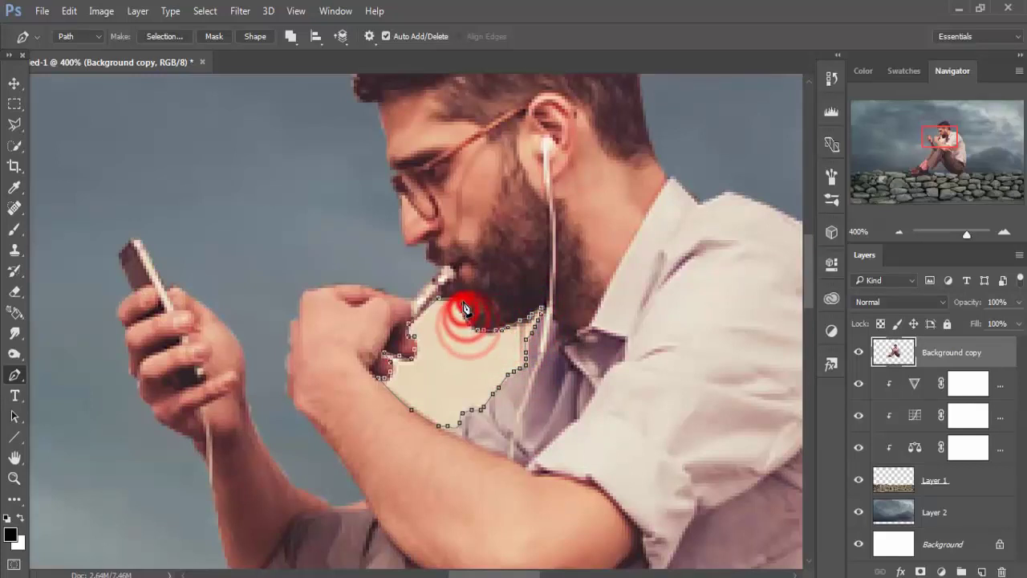
{"action": "left_click", "coordinate": [455, 304]}
{"action": "left_click", "coordinate": [437, 291]}
- Convert the closed path to a selection and delete the leftover cream background patch
{"action": "right_click", "coordinate": [455, 341]}
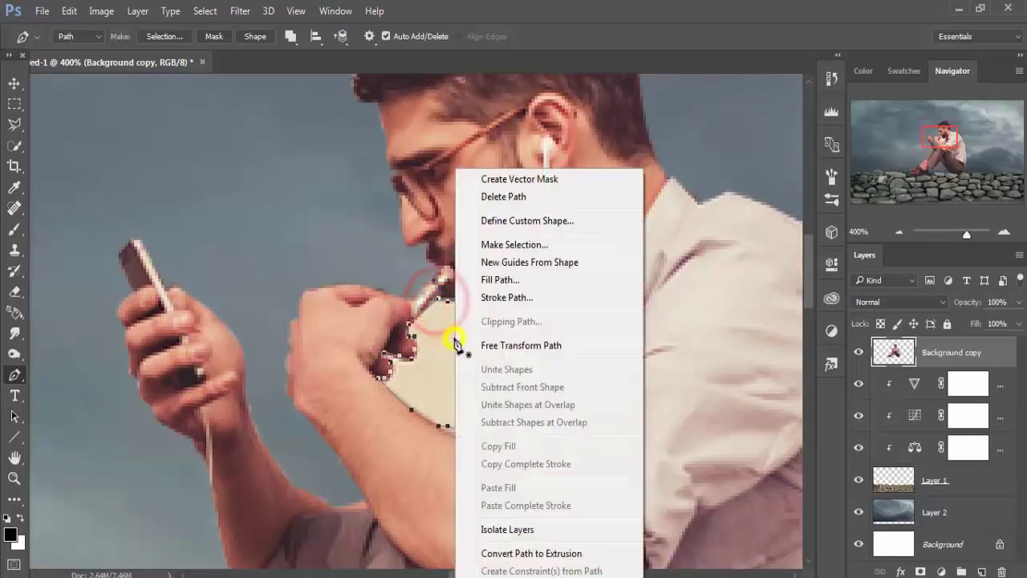
{"action": "left_click", "coordinate": [539, 250]}
{"action": "left_click", "coordinate": [602, 165]}
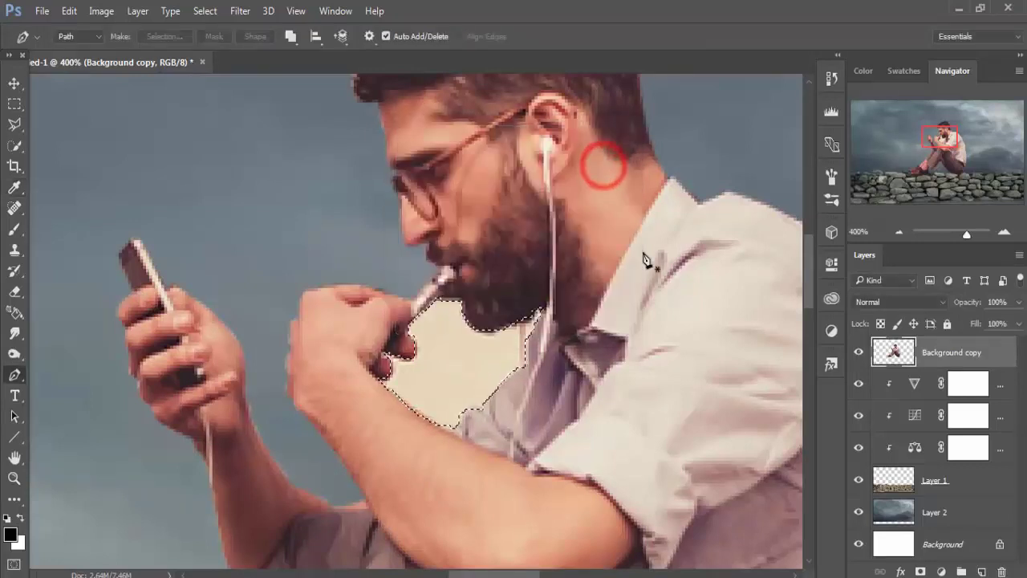
{"action": "key", "text": "Delete"}
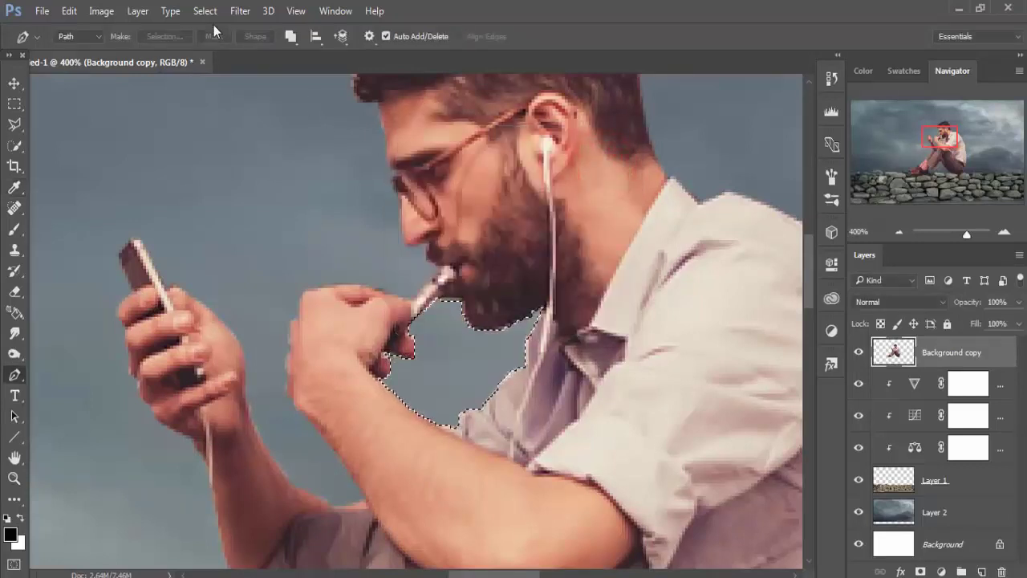
- Deselect everything and switch to the Move tool
{"action": "left_click", "coordinate": [207, 11]}
{"action": "left_click", "coordinate": [214, 40]}
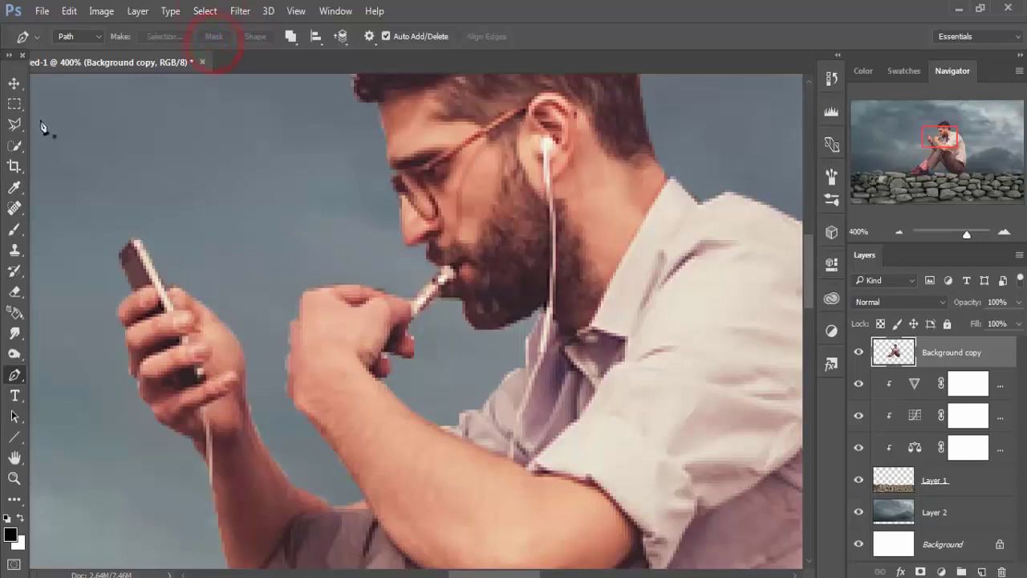
{"action": "left_click", "coordinate": [15, 83]}
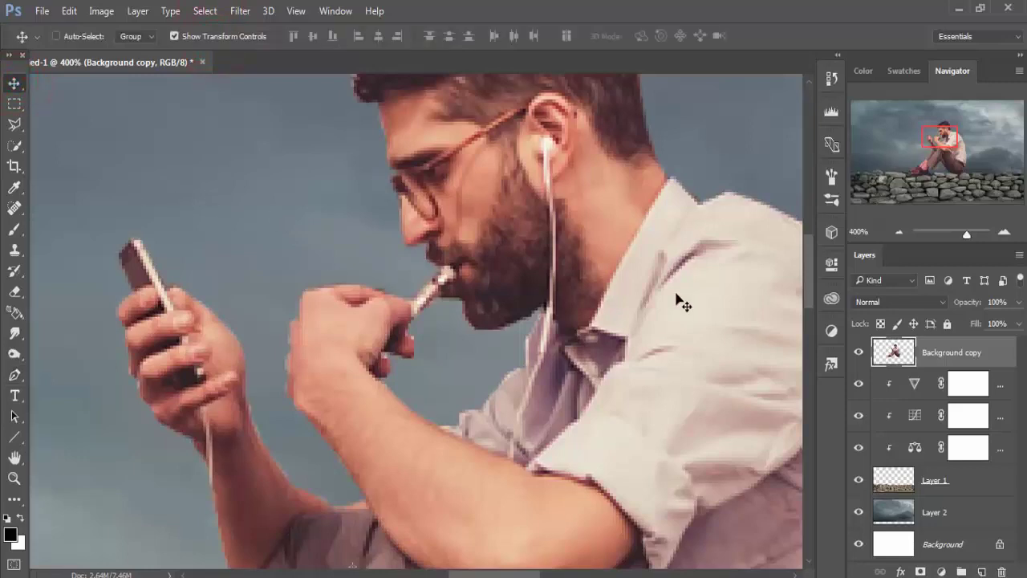
- Open 1.png and add a new Layer 3 placed below Background copy
{"action": "left_click", "coordinate": [42, 11]}
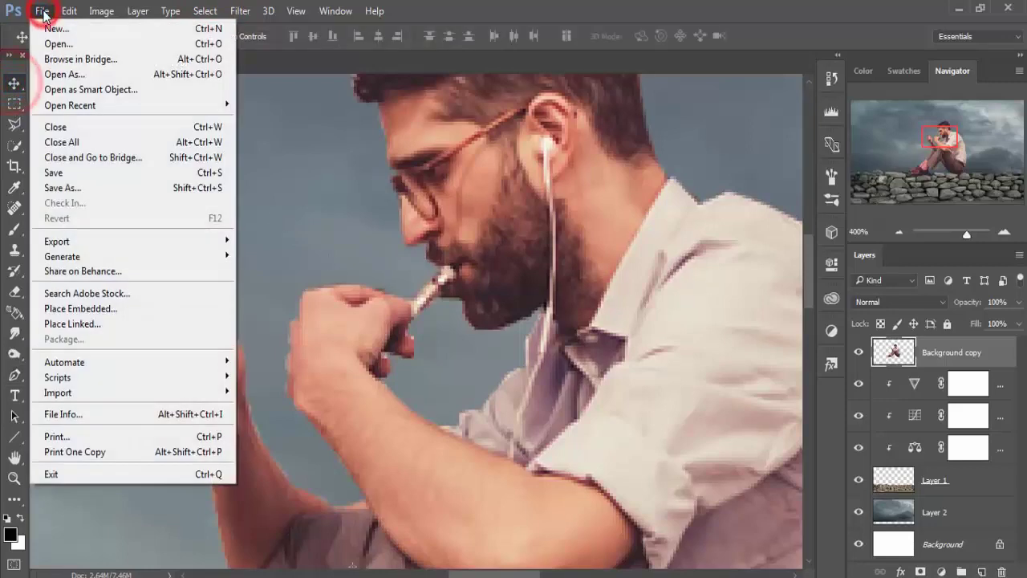
{"action": "left_click", "coordinate": [320, 160]}
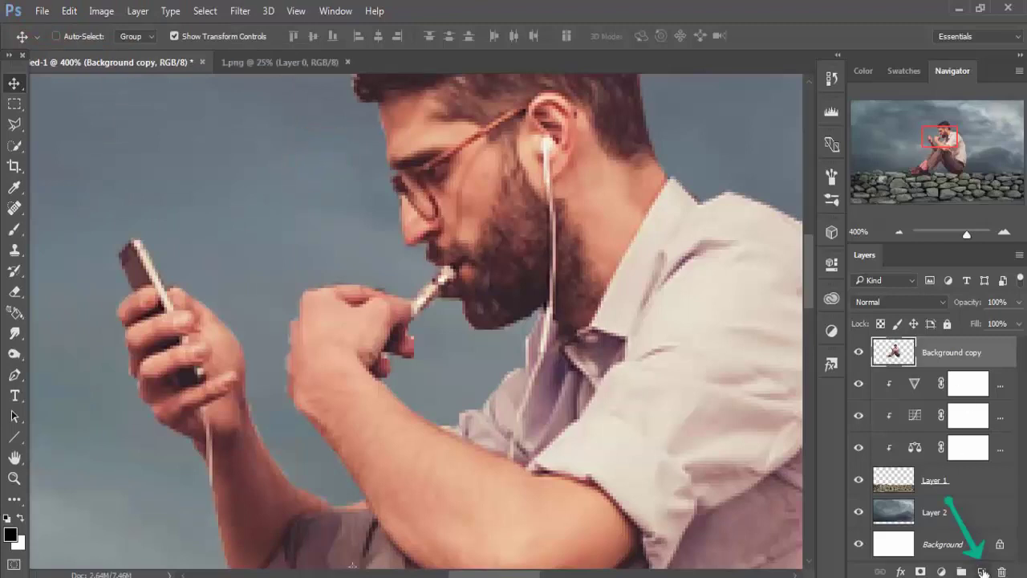
{"action": "left_click", "coordinate": [981, 571]}
{"action": "left_click_drag", "start_coordinate": [964, 356], "coordinate": [905, 391]}
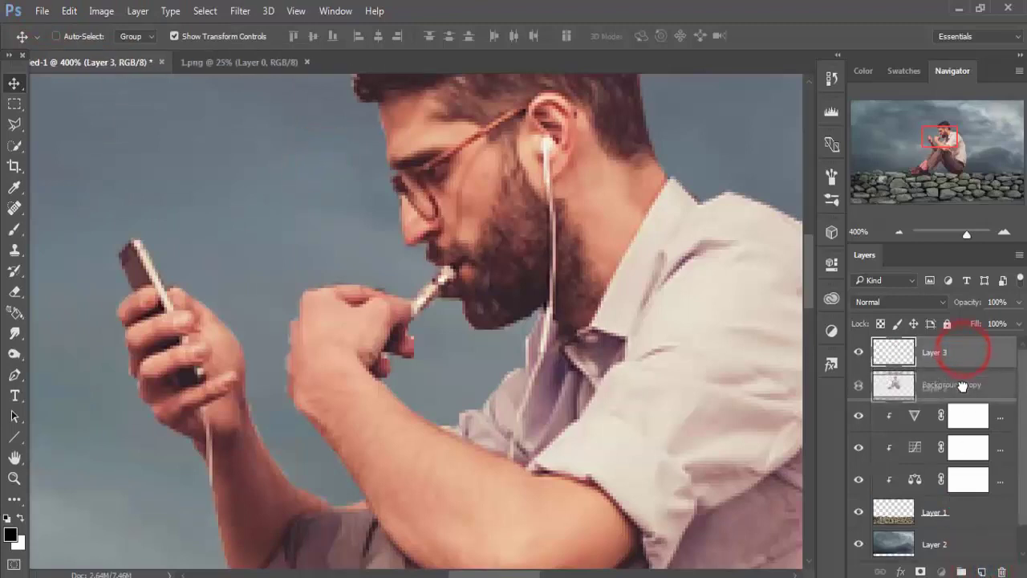
- Paint a dark 43% brush contact shadow under the trousers on Layer 3, then add empty Layer 4
{"action": "left_click", "coordinate": [14, 229]}
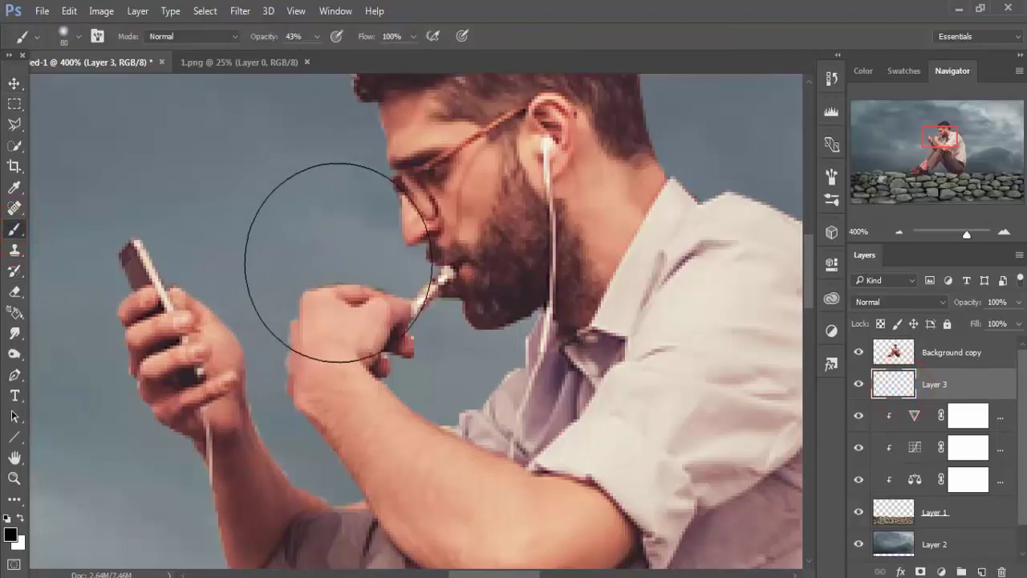
{"action": "left_click_drag", "start_coordinate": [550, 367], "coordinate": [414, 371]}
{"action": "left_click_drag", "start_coordinate": [412, 443], "coordinate": [435, 347]}
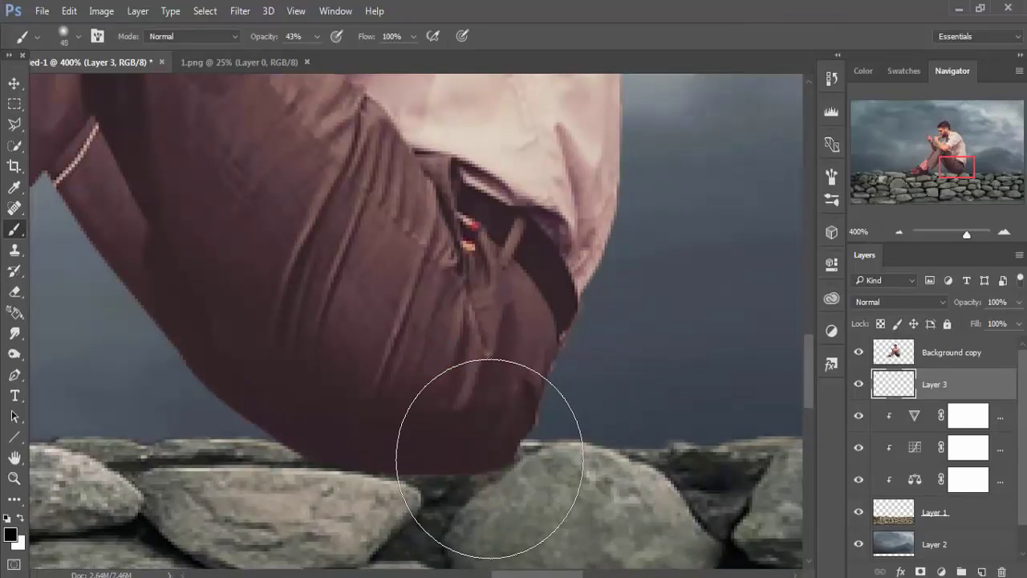
{"action": "key", "text": "bracketleft"}
{"action": "key", "text": "bracketleft"}
{"action": "key", "text": "bracketleft"}
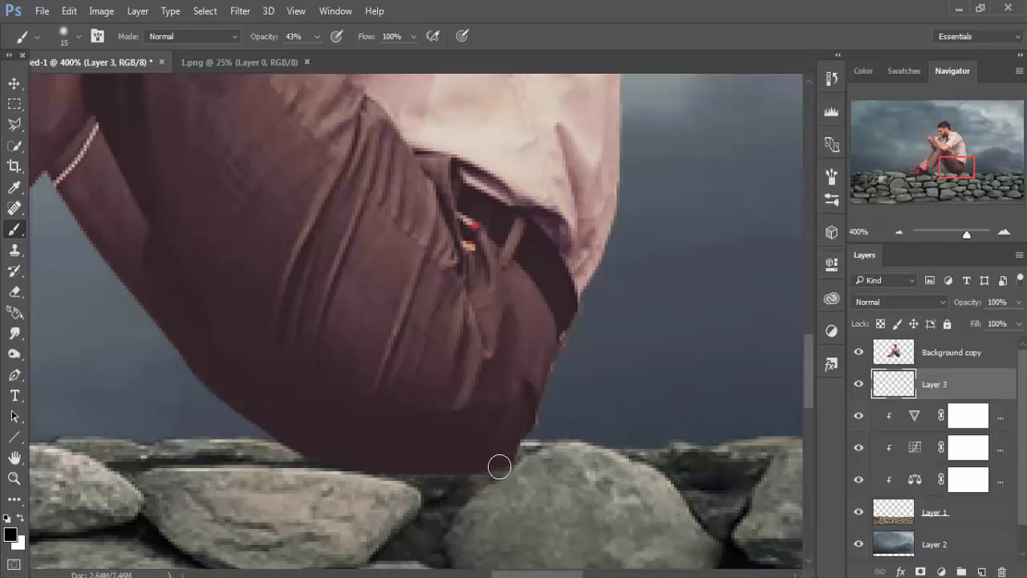
{"action": "left_click", "coordinate": [484, 467]}
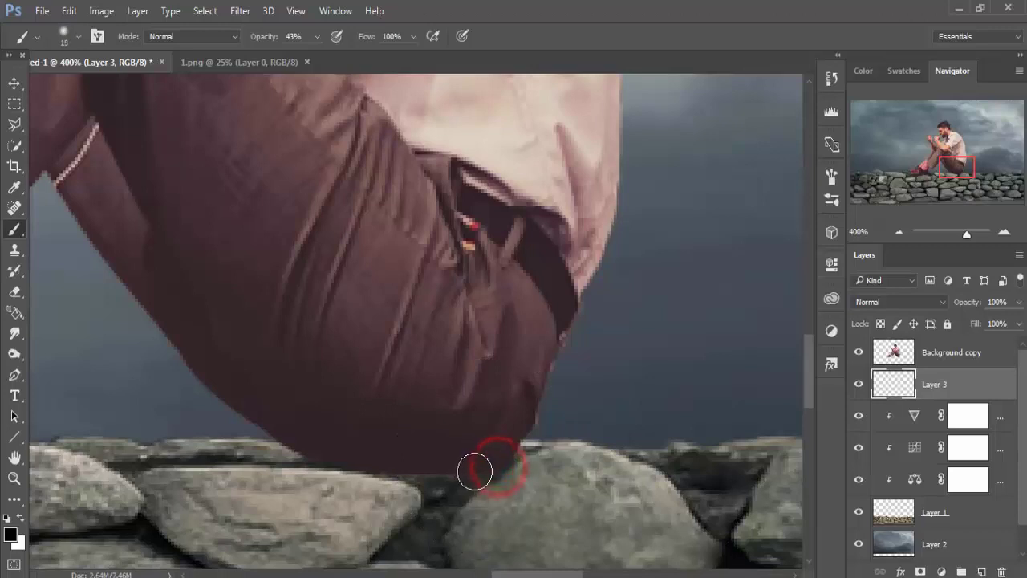
{"action": "mouse_move", "coordinate": [337, 463]}
{"action": "left_mouse_down"}
{"action": "mouse_move", "coordinate": [436, 486]}
{"action": "mouse_move", "coordinate": [342, 470]}
{"action": "mouse_move", "coordinate": [284, 434]}
{"action": "mouse_move", "coordinate": [345, 470]}
{"action": "left_mouse_up"}
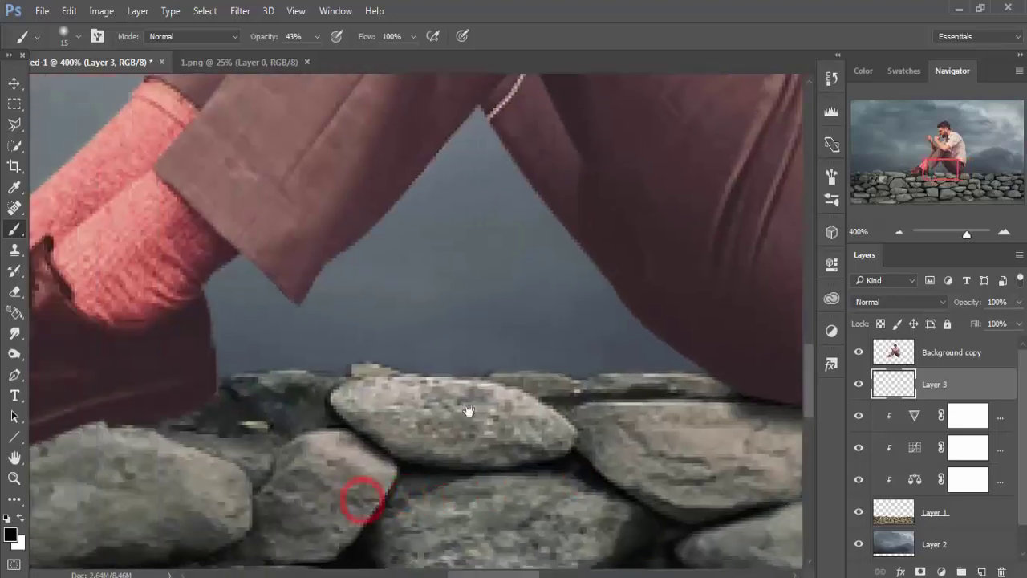
{"action": "mouse_move", "coordinate": [362, 497]}
{"action": "left_mouse_down"}
{"action": "mouse_move", "coordinate": [360, 447]}
{"action": "mouse_move", "coordinate": [400, 426]}
{"action": "mouse_move", "coordinate": [374, 413]}
{"action": "mouse_move", "coordinate": [332, 426]}
{"action": "mouse_move", "coordinate": [298, 415]}
{"action": "mouse_move", "coordinate": [349, 439]}
{"action": "mouse_move", "coordinate": [380, 406]}
{"action": "mouse_move", "coordinate": [401, 401]}
{"action": "mouse_move", "coordinate": [323, 422]}
{"action": "mouse_move", "coordinate": [243, 419]}
{"action": "mouse_move", "coordinate": [254, 428]}
{"action": "mouse_move", "coordinate": [294, 424]}
{"action": "mouse_move", "coordinate": [129, 449]}
{"action": "mouse_move", "coordinate": [73, 436]}
{"action": "mouse_move", "coordinate": [182, 456]}
{"action": "mouse_move", "coordinate": [155, 440]}
{"action": "mouse_move", "coordinate": [271, 439]}
{"action": "mouse_move", "coordinate": [145, 438]}
{"action": "mouse_move", "coordinate": [110, 424]}
{"action": "left_mouse_up"}
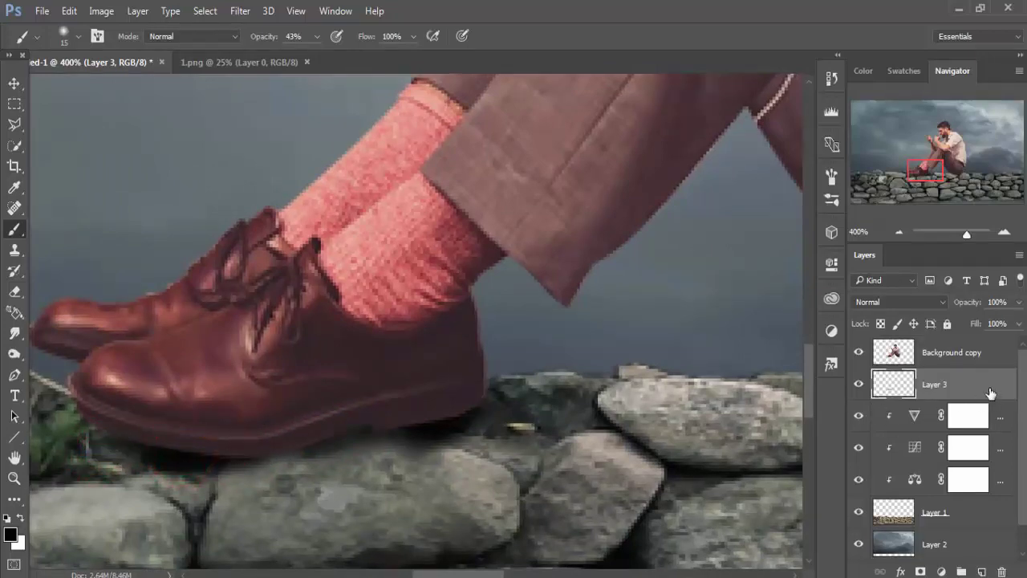
{"action": "left_click", "coordinate": [980, 571]}
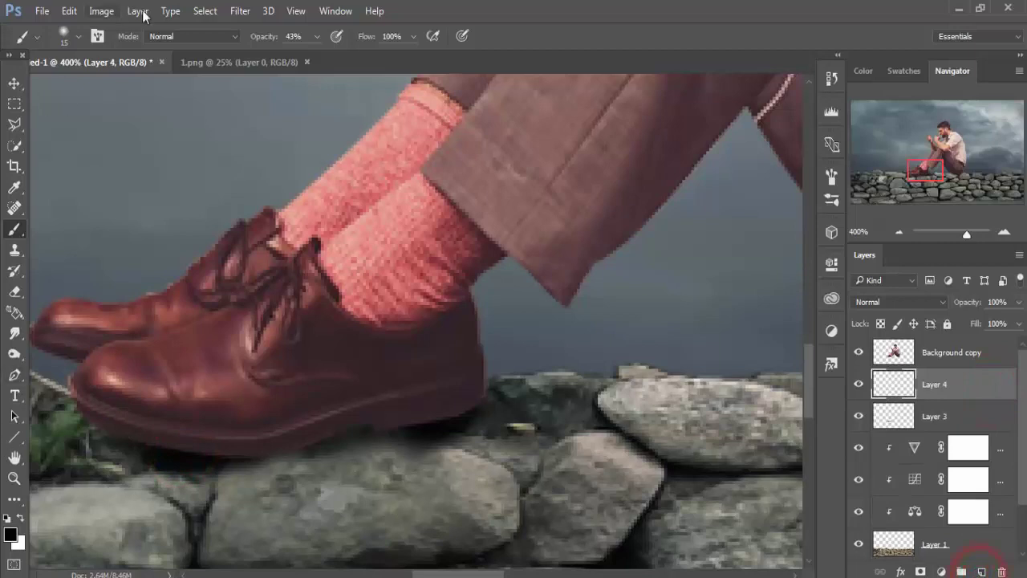
- Set brush opacity to 5% and dab faint shadows on the stones below the shoe and leftward
{"action": "left_click", "coordinate": [317, 37]}
{"action": "left_click_drag", "start_coordinate": [317, 53], "coordinate": [296, 53]}
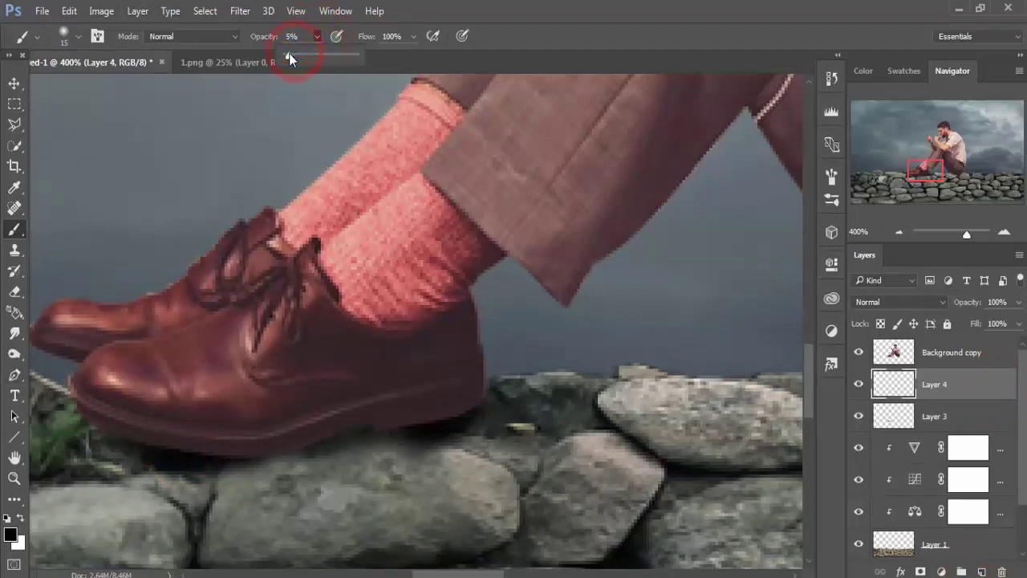
{"action": "left_click_drag", "start_coordinate": [159, 478], "coordinate": [242, 482]}
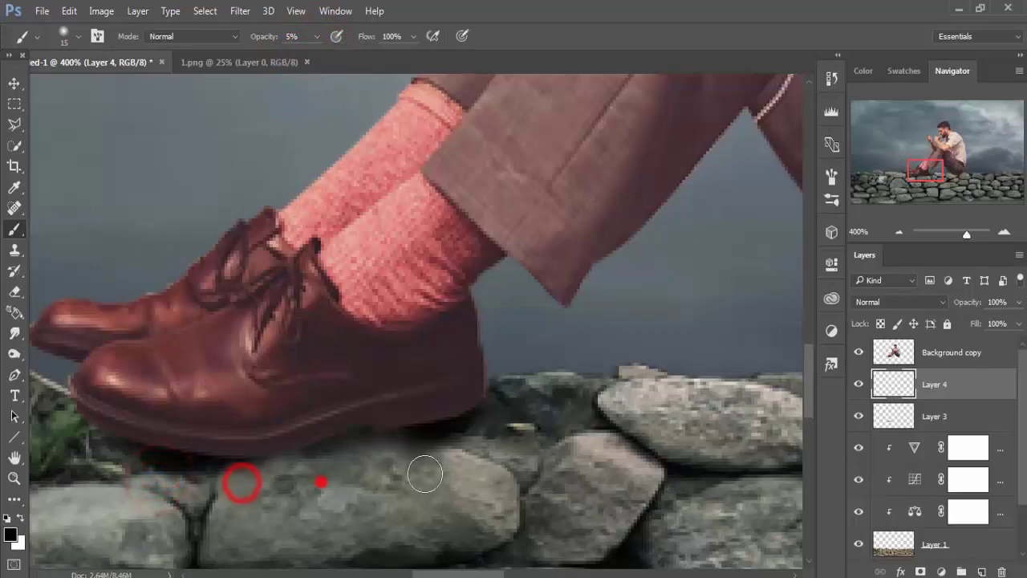
{"action": "left_click", "coordinate": [309, 487]}
{"action": "left_click", "coordinate": [458, 443]}
{"action": "left_click", "coordinate": [420, 458]}
{"action": "left_click", "coordinate": [390, 463]}
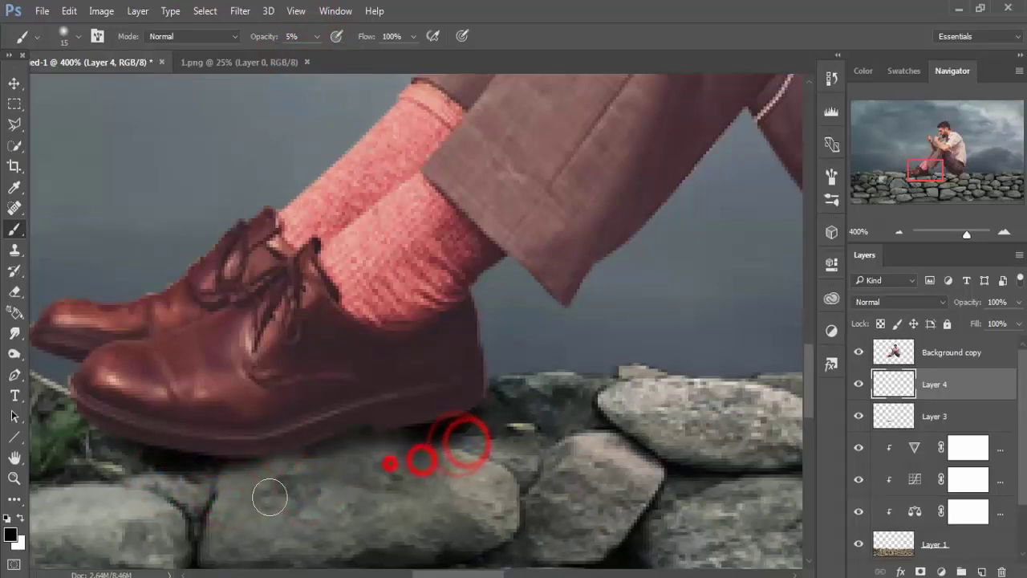
{"action": "left_click", "coordinate": [344, 458]}
{"action": "left_click", "coordinate": [296, 461]}
{"action": "left_click", "coordinate": [217, 484]}
{"action": "left_click", "coordinate": [92, 501]}
- Shade the central stones directly under the shoe with faint 5% dabs
{"action": "left_click", "coordinate": [345, 472]}
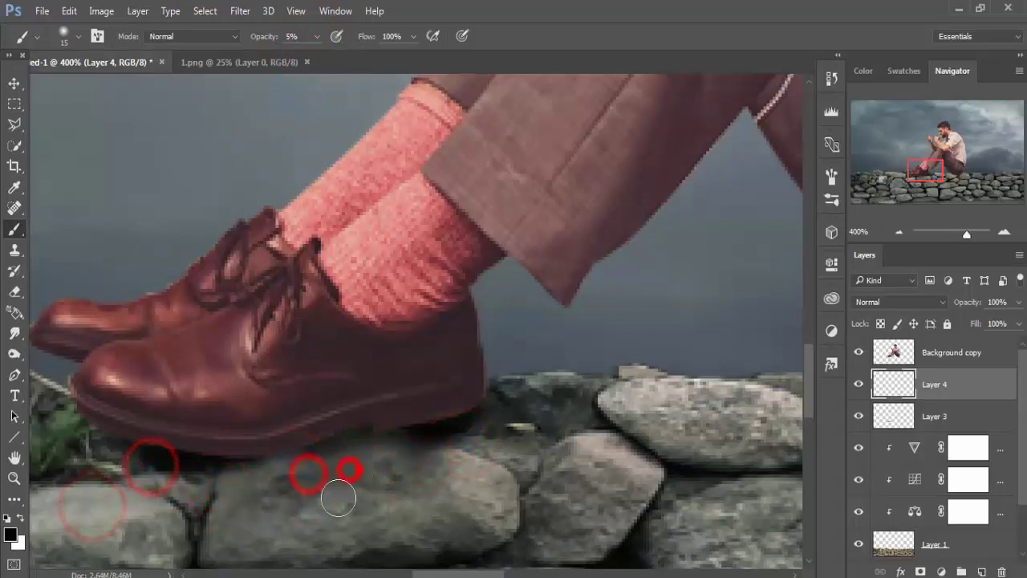
{"action": "left_click", "coordinate": [422, 475]}
{"action": "left_click", "coordinate": [444, 447]}
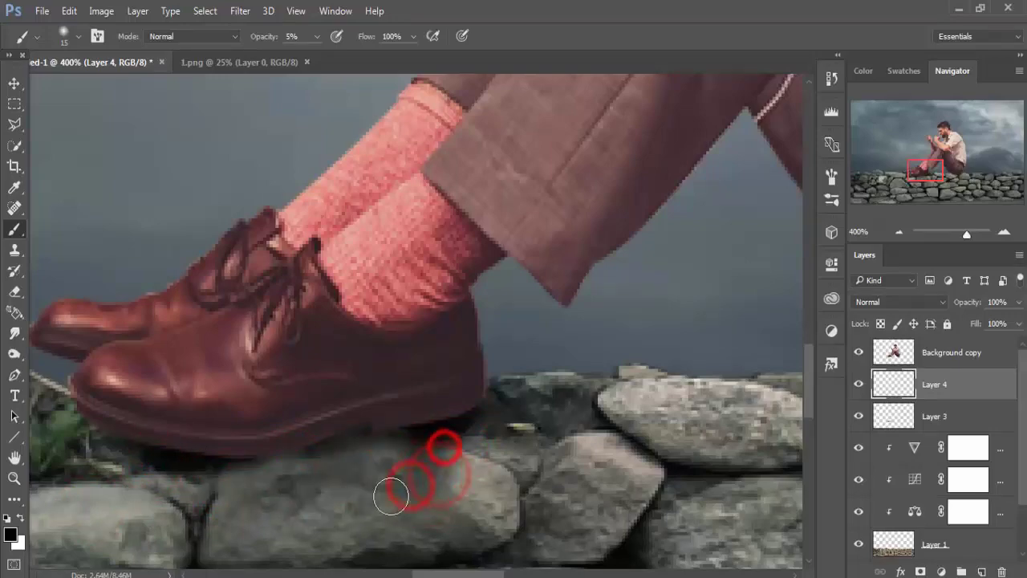
{"action": "left_click_drag", "start_coordinate": [378, 498], "coordinate": [443, 337]}
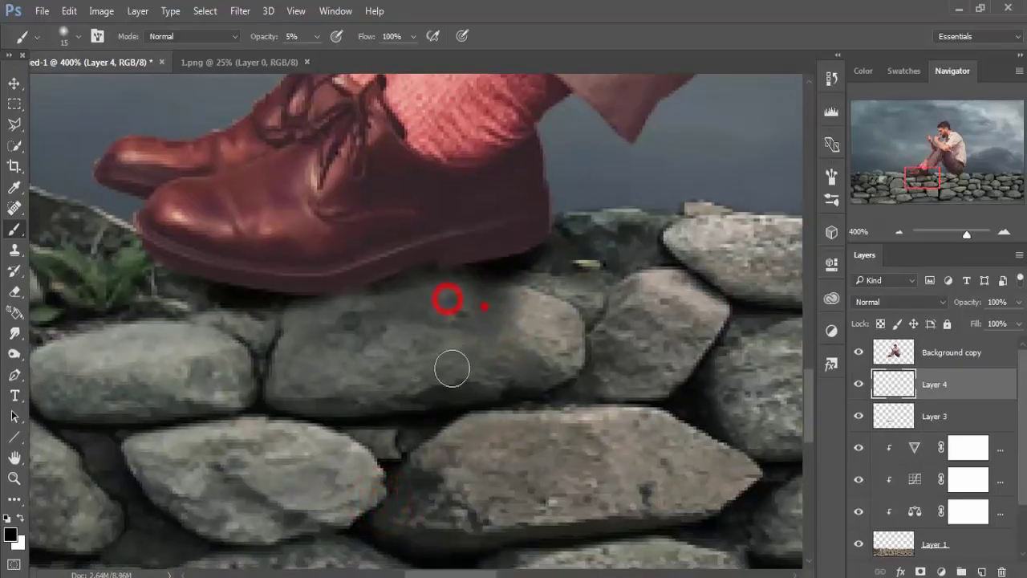
{"action": "left_click", "coordinate": [380, 361]}
{"action": "left_click", "coordinate": [430, 346]}
{"action": "left_click", "coordinate": [351, 404]}
{"action": "left_click", "coordinate": [254, 390]}
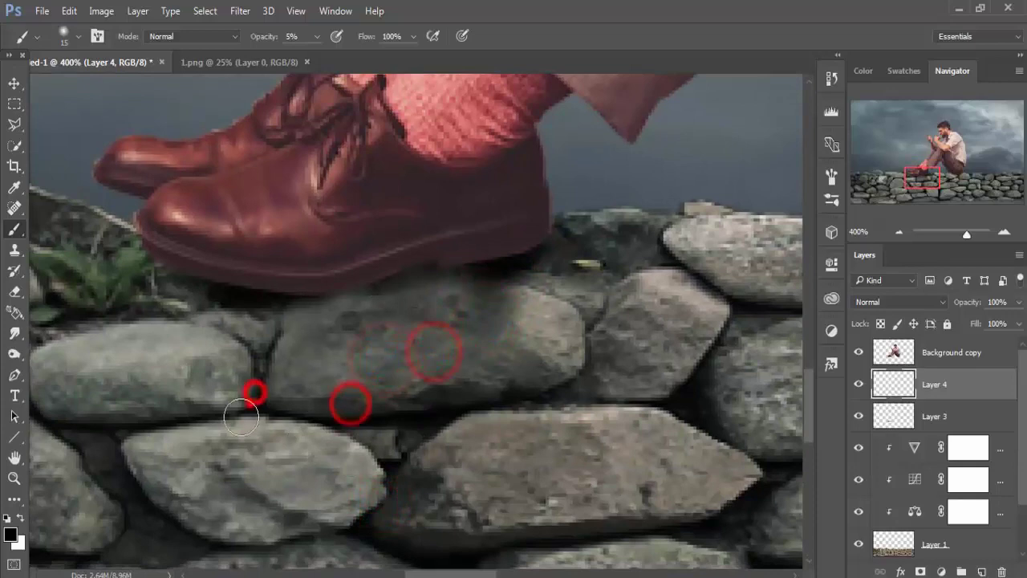
{"action": "left_click", "coordinate": [226, 359]}
{"action": "left_click", "coordinate": [179, 390]}
- Darken the crack between the stones and the stone right below the shoe
{"action": "left_click", "coordinate": [258, 302]}
{"action": "left_click", "coordinate": [289, 319]}
{"action": "left_click", "coordinate": [297, 385]}
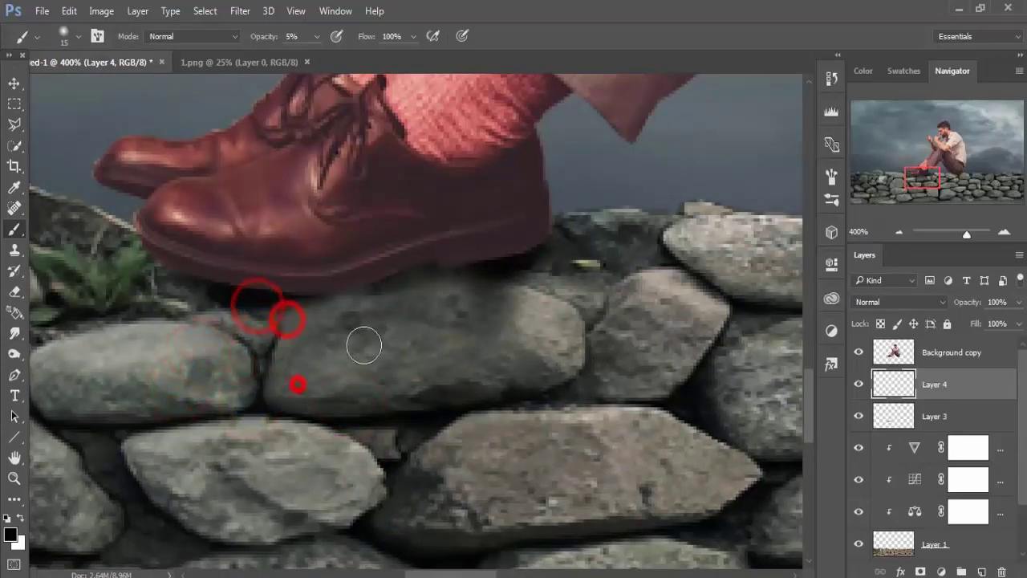
{"action": "left_click", "coordinate": [320, 433]}
{"action": "left_click", "coordinate": [443, 365]}
{"action": "left_click", "coordinate": [479, 343]}
{"action": "left_click", "coordinate": [422, 420]}
{"action": "left_click", "coordinate": [476, 280]}
{"action": "left_click", "coordinate": [436, 314]}
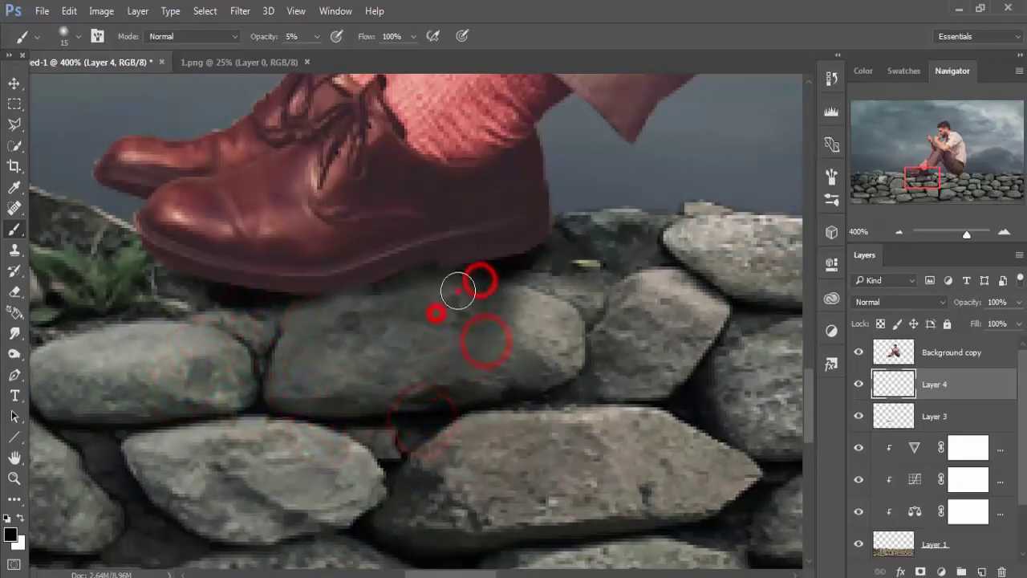
{"action": "left_click", "coordinate": [457, 289]}
{"action": "left_click", "coordinate": [423, 378]}
- Shade the stone beneath the seat and darken the gap under the trousers
{"action": "left_click_drag", "start_coordinate": [295, 386], "coordinate": [48, 385]}
{"action": "left_click_drag", "start_coordinate": [683, 355], "coordinate": [616, 356]}
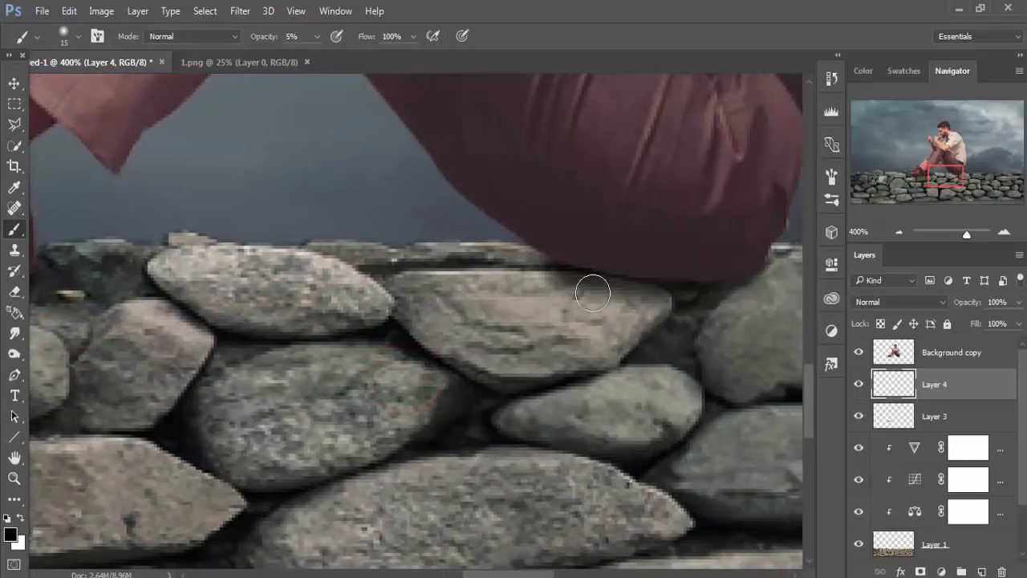
{"action": "left_click", "coordinate": [580, 288]}
{"action": "left_click", "coordinate": [534, 319]}
{"action": "left_click", "coordinate": [591, 319]}
{"action": "left_click", "coordinate": [591, 294]}
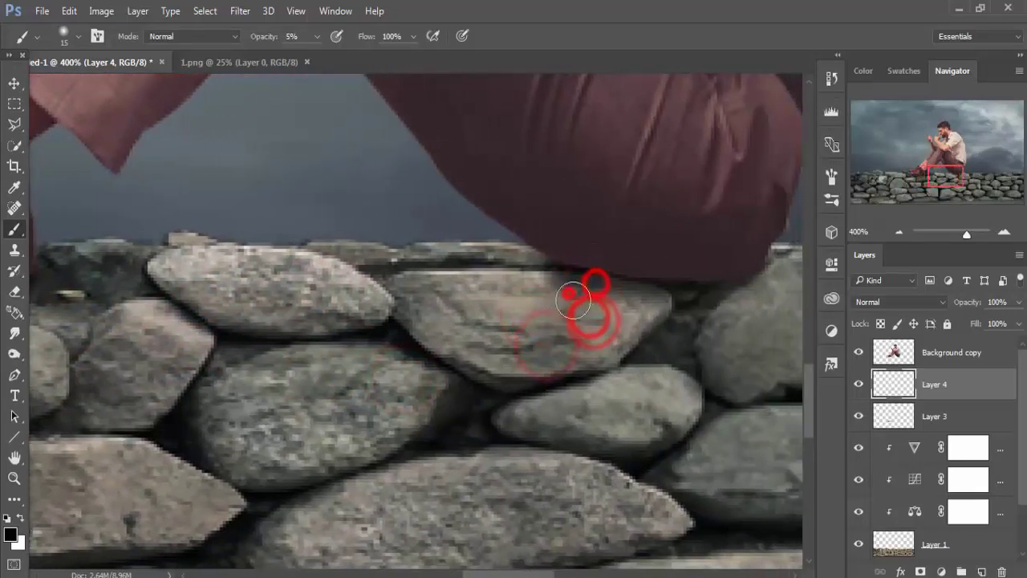
{"action": "left_click", "coordinate": [636, 284]}
{"action": "left_click", "coordinate": [660, 273]}
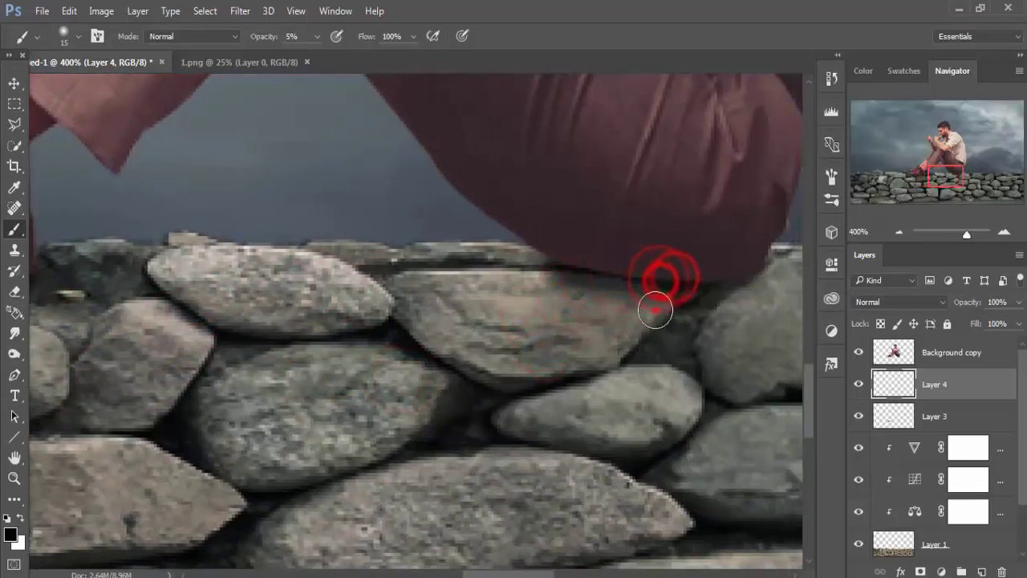
{"action": "left_click", "coordinate": [654, 309]}
{"action": "left_click", "coordinate": [701, 287]}
{"action": "left_click", "coordinate": [680, 321]}
- Shade around the stone gap, along the seat stone and the right stones, then zoom out
{"action": "left_click", "coordinate": [699, 344]}
{"action": "left_click", "coordinate": [665, 316]}
{"action": "left_click", "coordinate": [665, 297]}
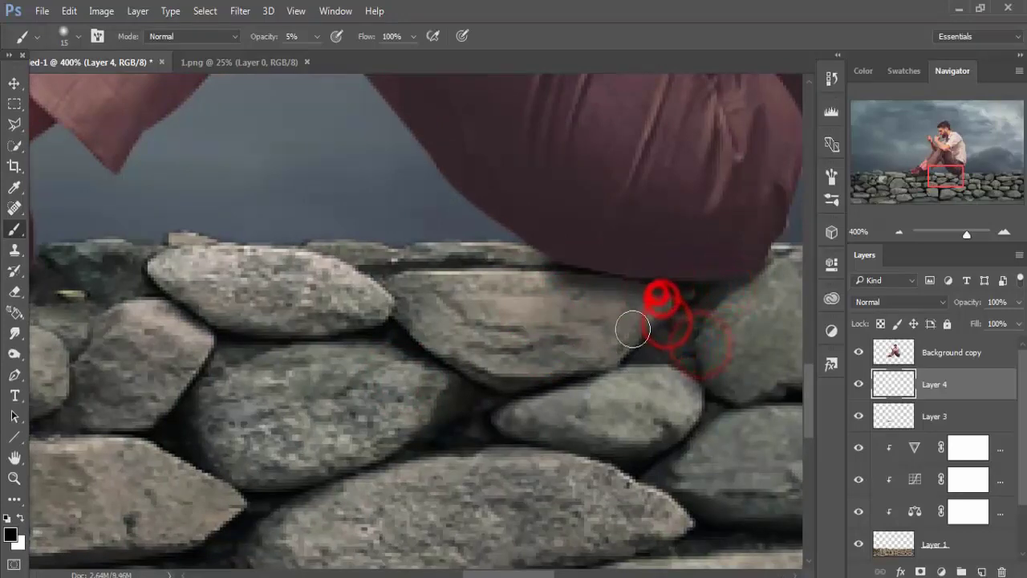
{"action": "left_click", "coordinate": [607, 307]}
{"action": "left_click", "coordinate": [576, 317]}
{"action": "left_click", "coordinate": [550, 330]}
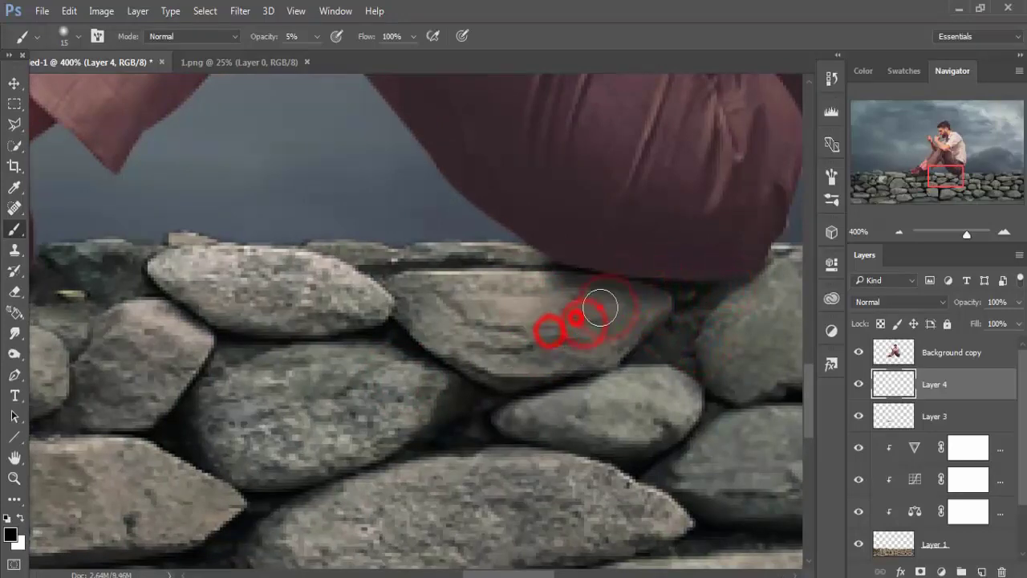
{"action": "left_click", "coordinate": [658, 343]}
{"action": "left_click", "coordinate": [737, 314]}
{"action": "left_click", "coordinate": [757, 363]}
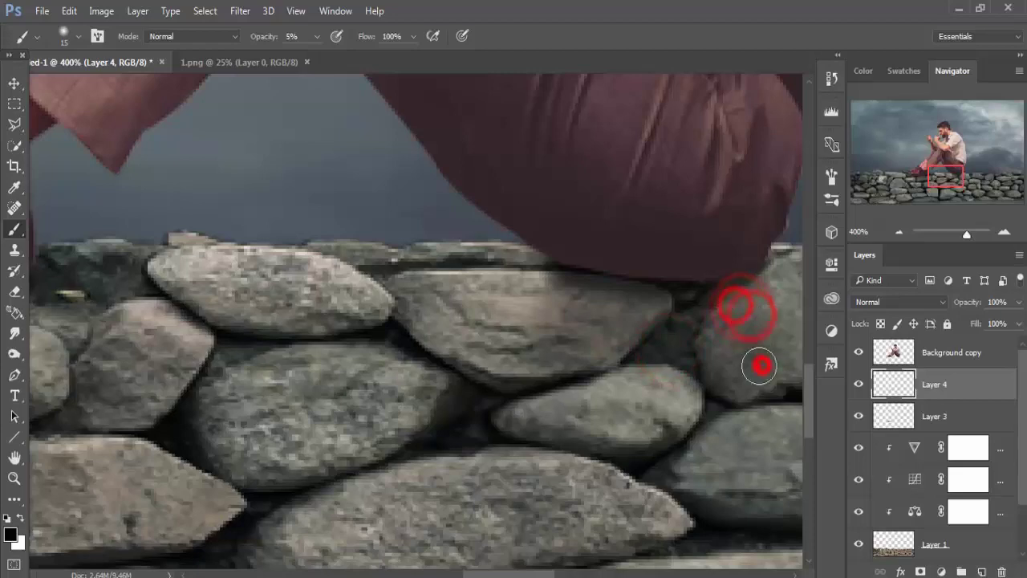
{"action": "left_click", "coordinate": [711, 298]}
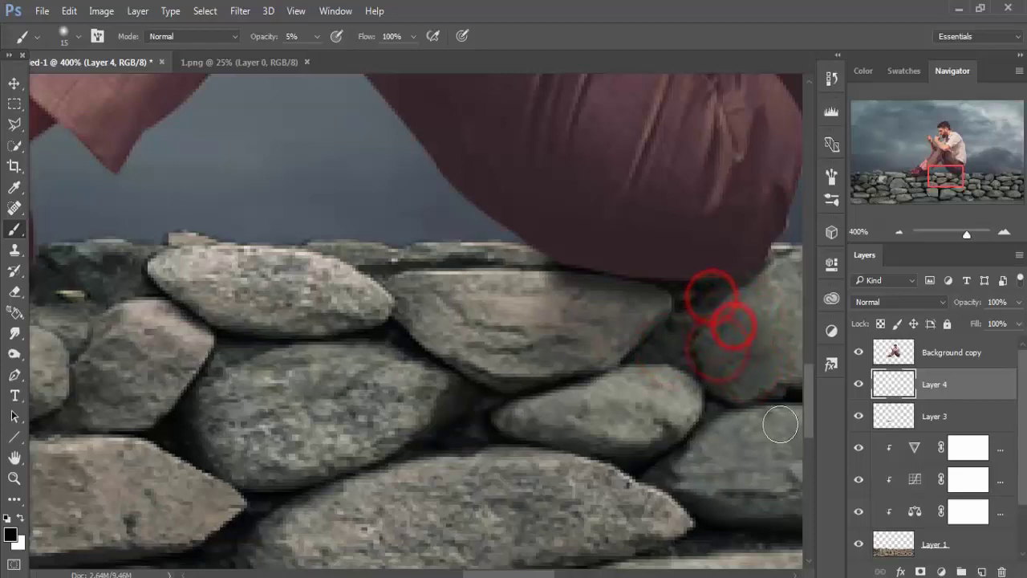
{"action": "key", "text": "ctrl+minus"}
{"action": "key", "text": "ctrl+minus"}
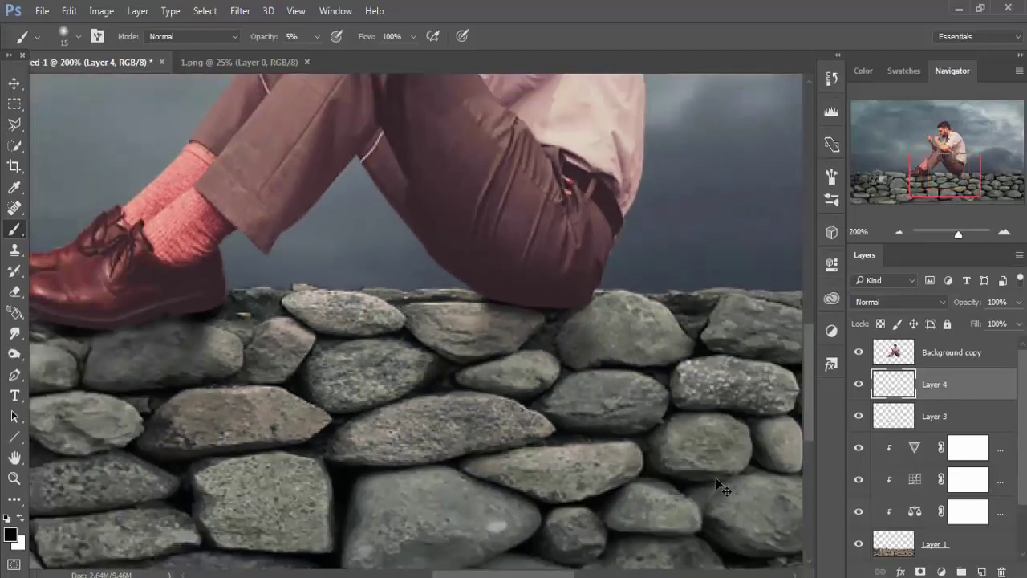
{"action": "key", "text": "ctrl+minus"}
{"action": "key", "text": "ctrl+minus"}
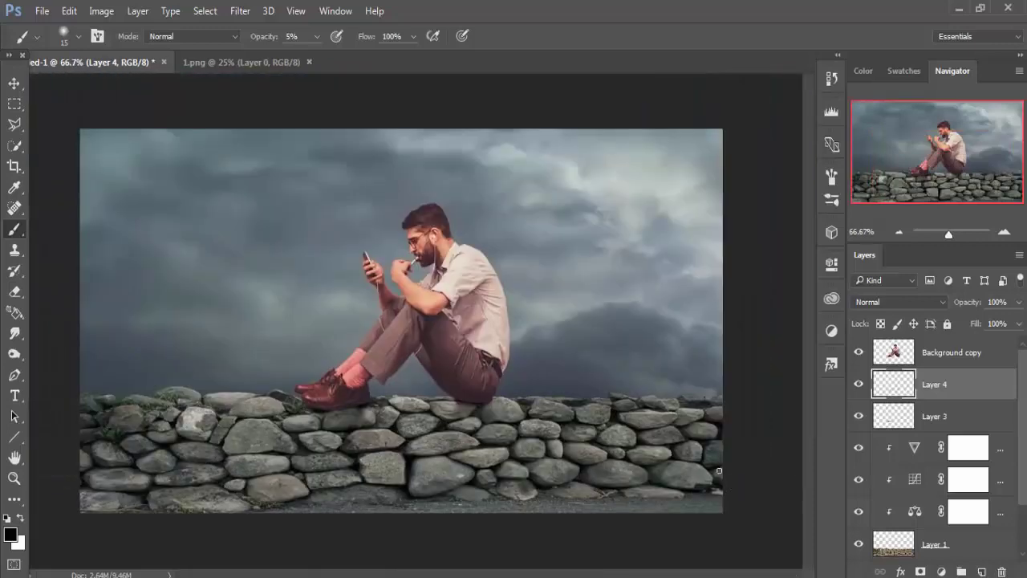
- Add a Vibrance adjustment layer above the Background copy layer
{"action": "left_click", "coordinate": [10, 83]}
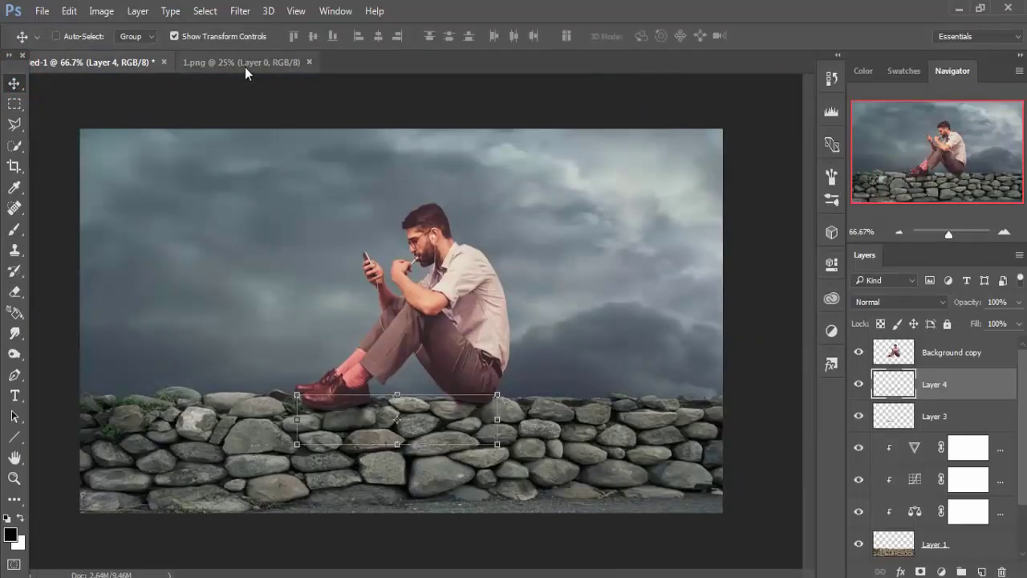
{"action": "left_click", "coordinate": [953, 352]}
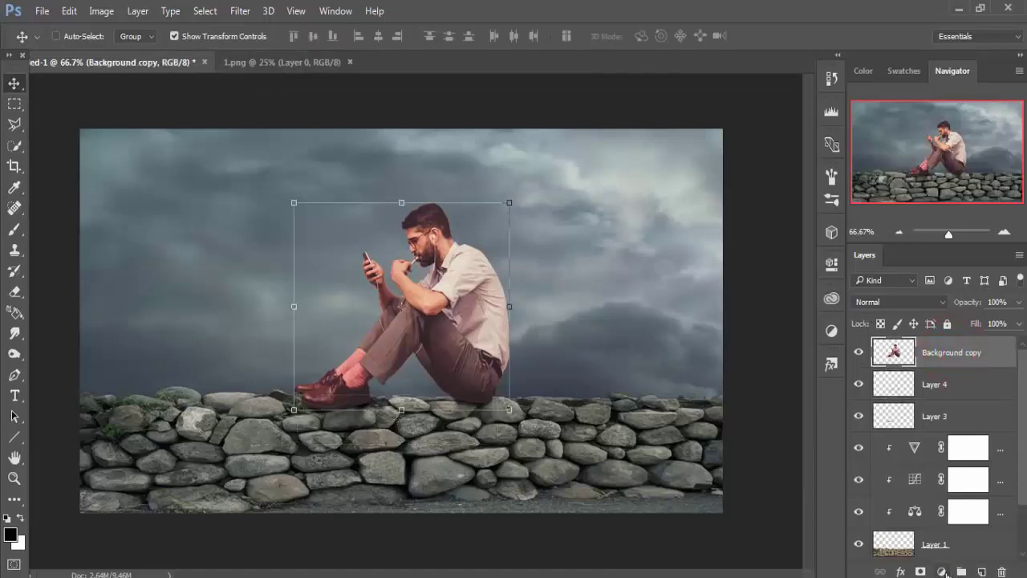
{"action": "left_click", "coordinate": [942, 571]}
{"action": "left_click", "coordinate": [905, 361]}
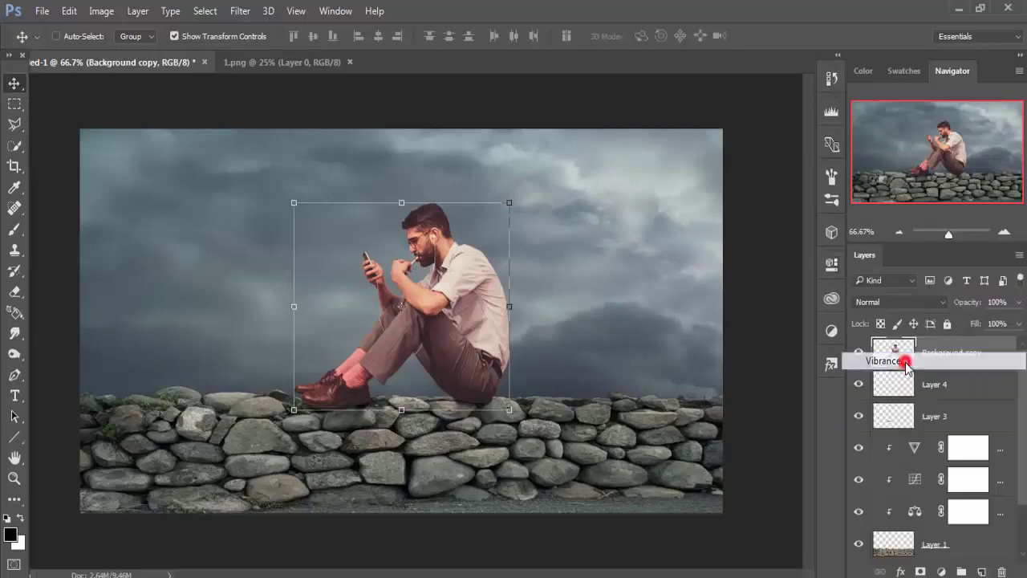
- Clip the Vibrance adjustment to the man's layer and lower Saturation to -16
{"action": "right_click", "coordinate": [982, 349]}
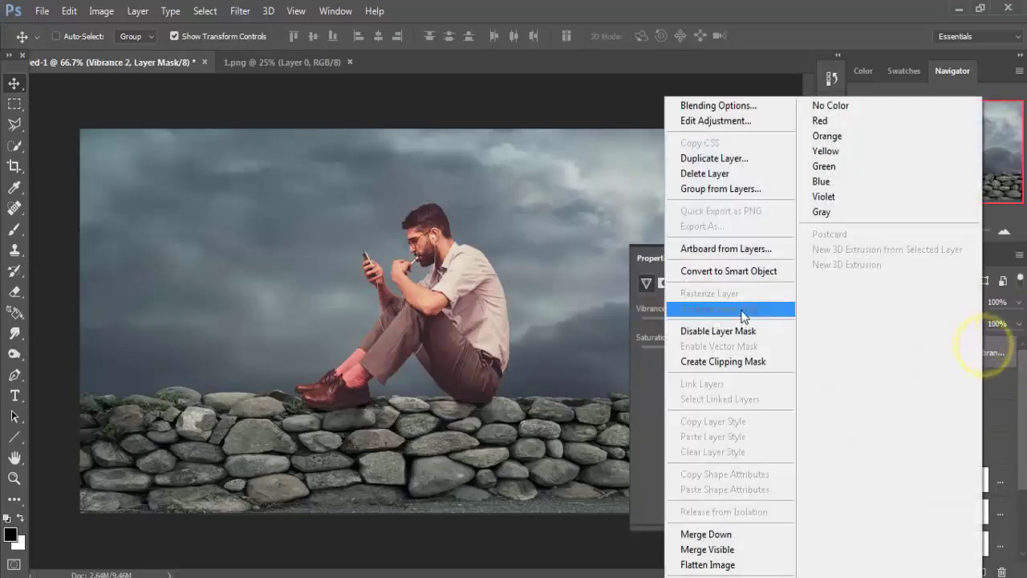
{"action": "left_click", "coordinate": [737, 361]}
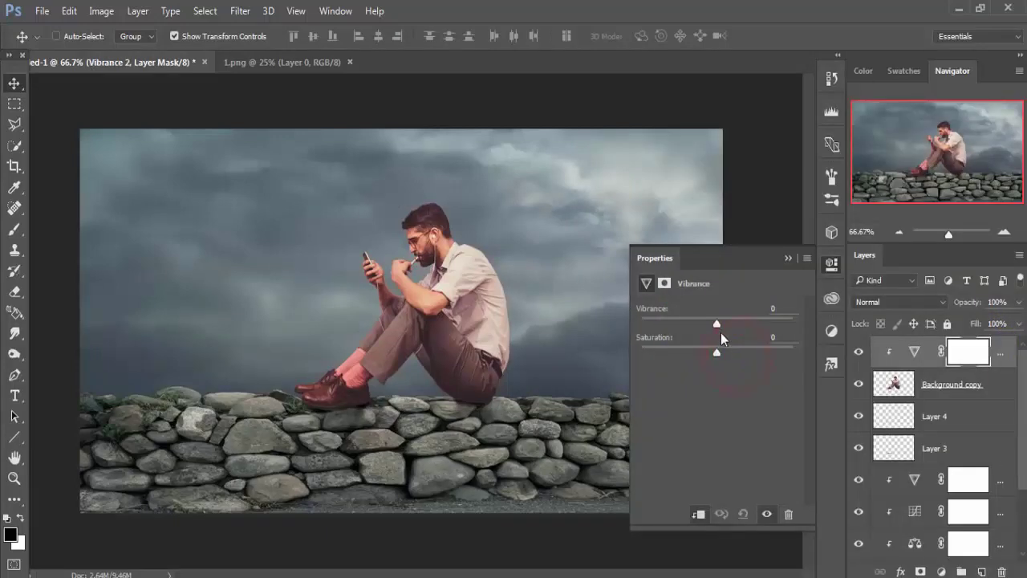
{"action": "mouse_move", "coordinate": [716, 352]}
{"action": "left_mouse_down"}
{"action": "mouse_move", "coordinate": [705, 352]}
{"action": "mouse_move", "coordinate": [718, 324]}
{"action": "left_mouse_up"}
{"action": "left_click", "coordinate": [781, 254]}
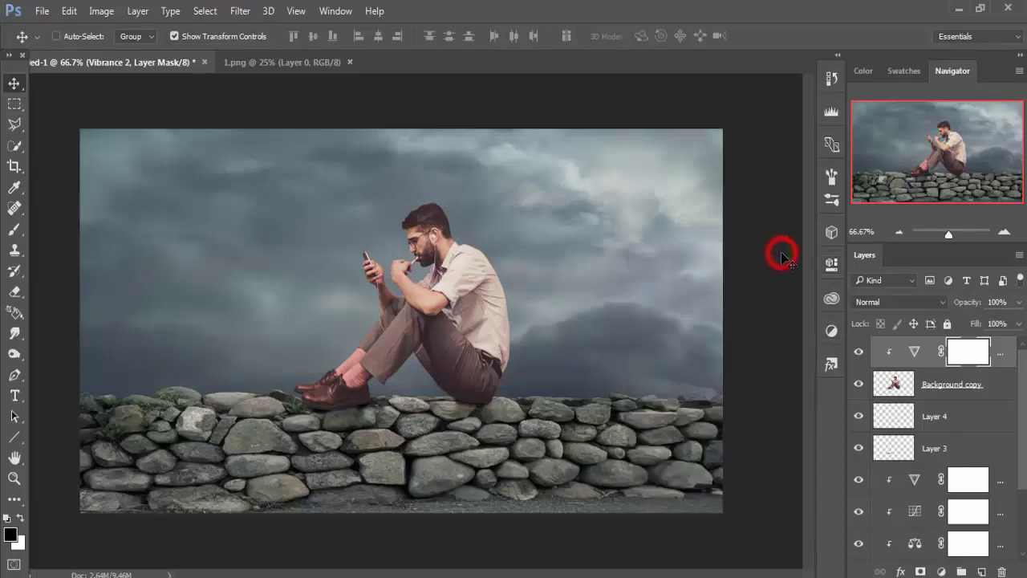
{"action": "left_click", "coordinate": [1008, 350]}
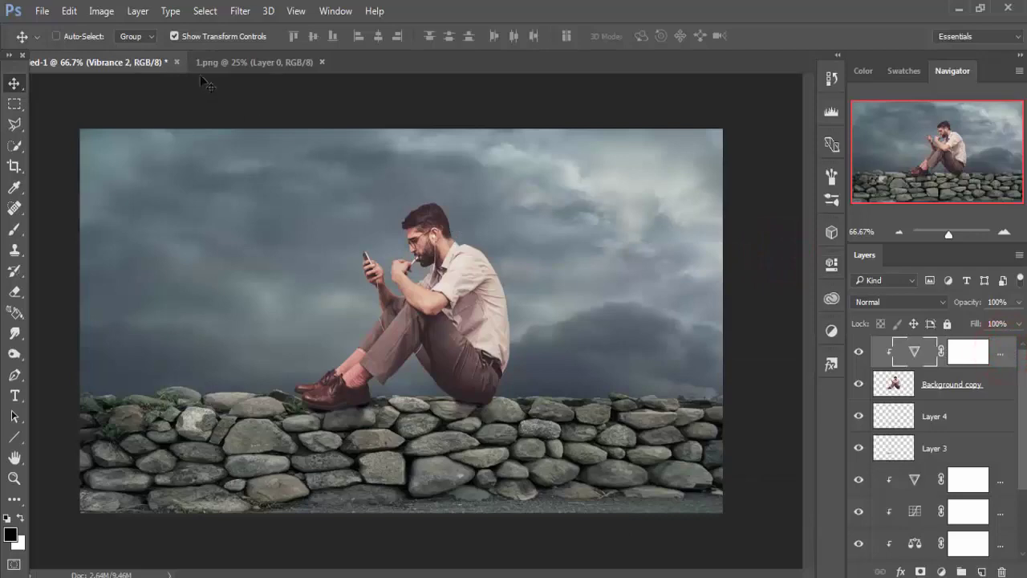
- Lasso the upper-left paper from the 1.png sheet-music document and drop it, shrunk, into the sky
{"action": "left_click", "coordinate": [224, 63]}
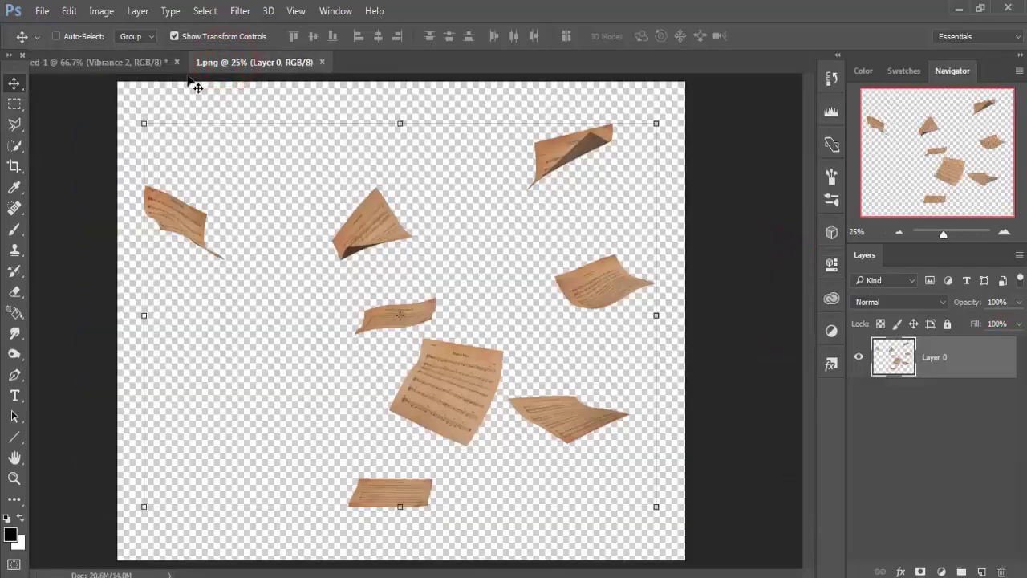
{"action": "mouse_move", "coordinate": [222, 62]}
{"action": "left_mouse_down"}
{"action": "mouse_move", "coordinate": [230, 108]}
{"action": "mouse_move", "coordinate": [451, 41]}
{"action": "left_mouse_up"}
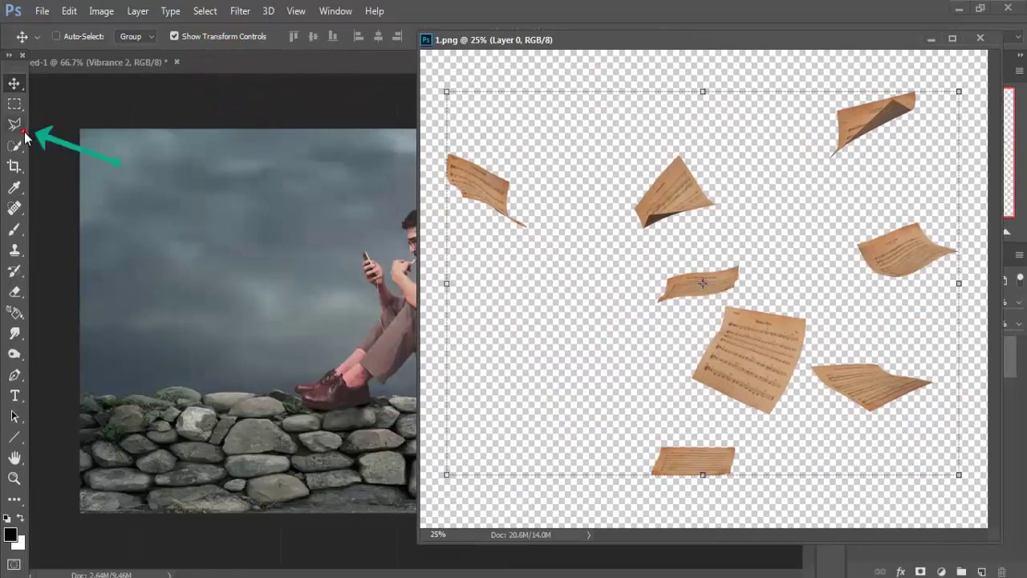
{"action": "left_click", "coordinate": [24, 132]}
{"action": "left_click", "coordinate": [48, 122]}
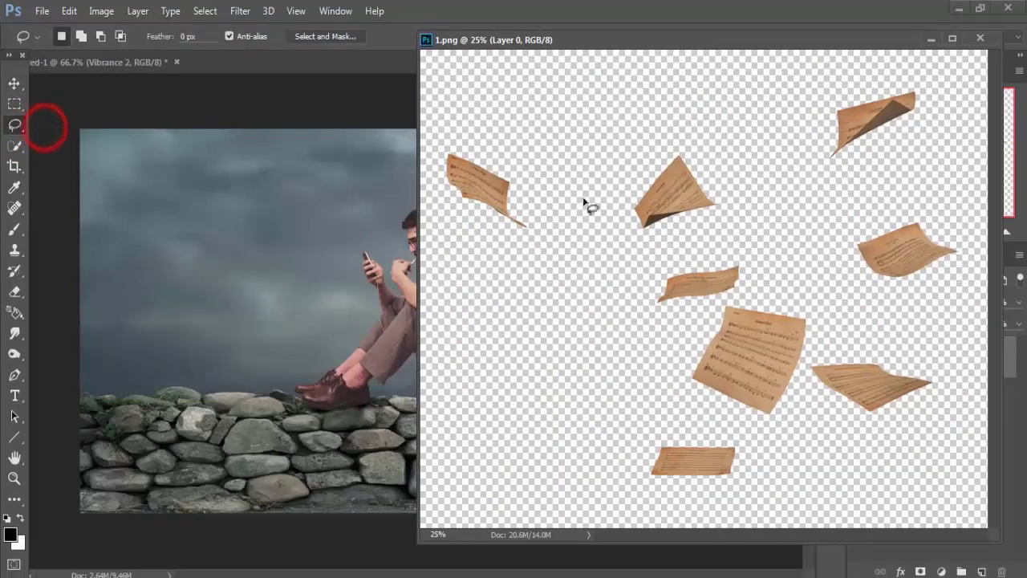
{"action": "left_click_drag", "start_coordinate": [582, 186], "coordinate": [536, 253]}
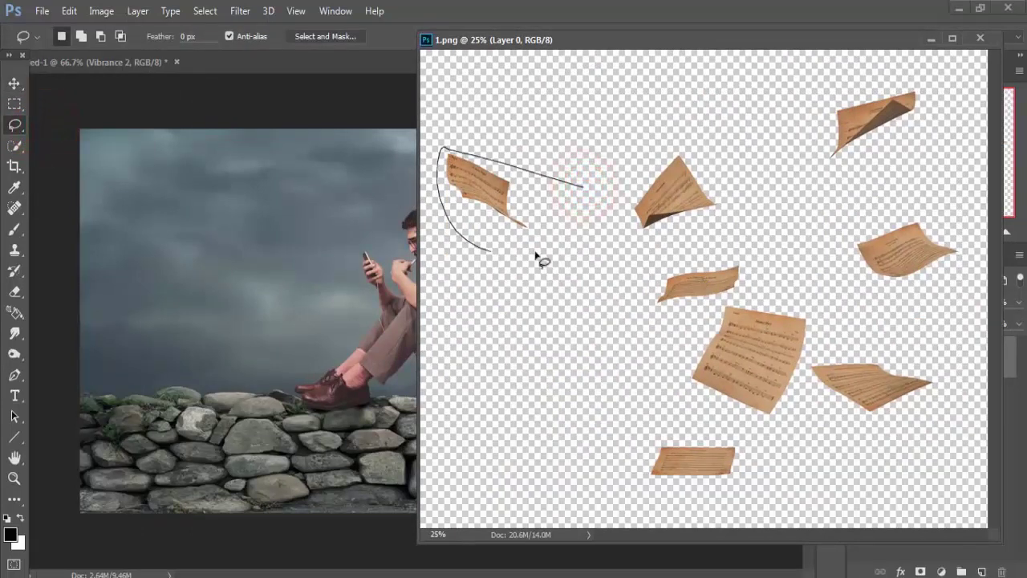
{"action": "left_click_drag", "start_coordinate": [574, 186], "coordinate": [263, 179]}
{"action": "left_click", "coordinate": [15, 83]}
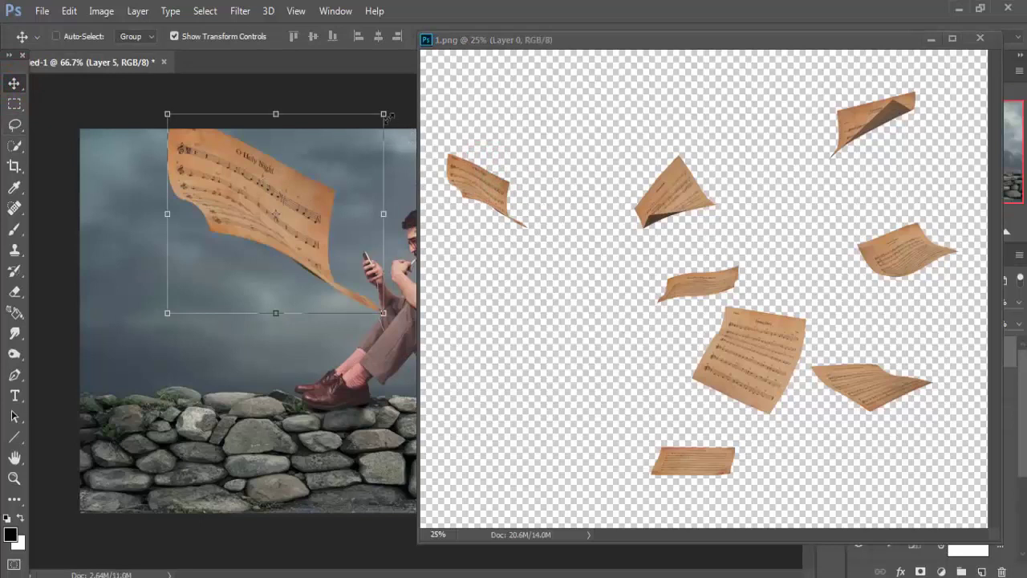
{"action": "mouse_move", "coordinate": [383, 114]}
{"action": "left_mouse_down"}
{"action": "mouse_move", "coordinate": [313, 191]}
{"action": "mouse_move", "coordinate": [157, 197]}
{"action": "left_mouse_up"}
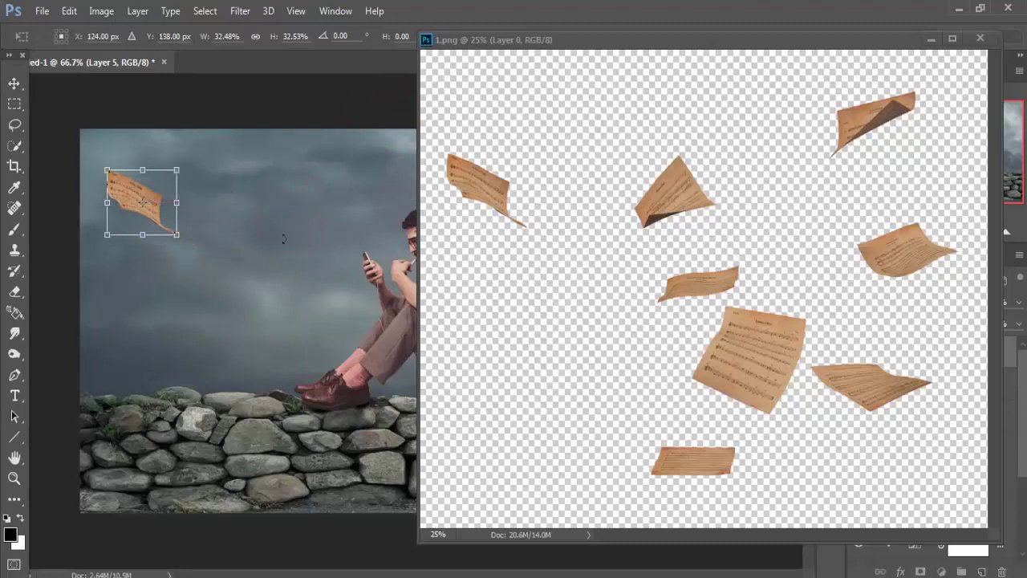
- Bring a second paper sheet into the composite, shrunk and placed left of the man
{"action": "left_click", "coordinate": [14, 127]}
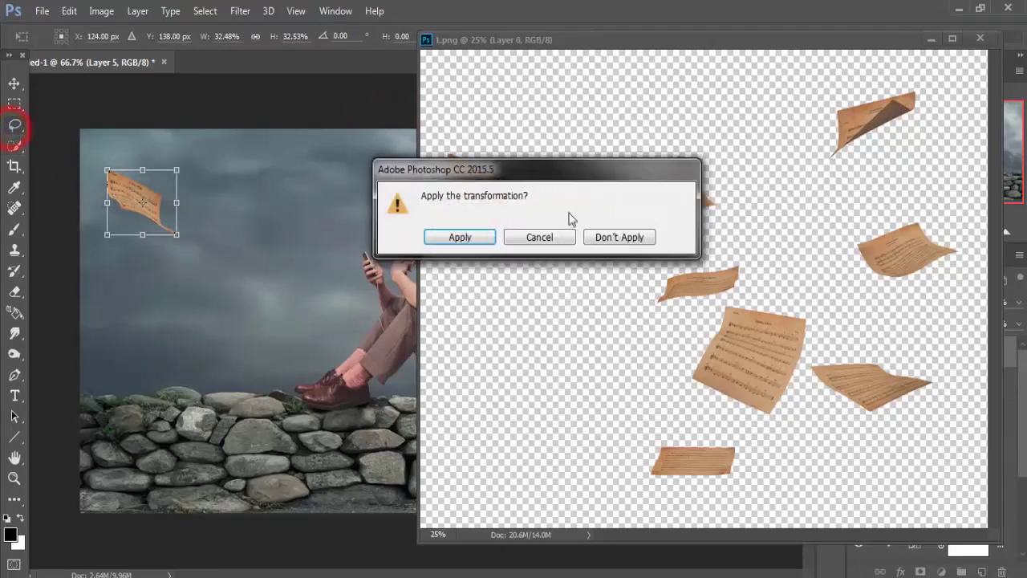
{"action": "left_click", "coordinate": [480, 237]}
{"action": "mouse_move", "coordinate": [718, 174]}
{"action": "left_mouse_down"}
{"action": "mouse_move", "coordinate": [630, 208]}
{"action": "mouse_move", "coordinate": [717, 172]}
{"action": "mouse_move", "coordinate": [297, 233]}
{"action": "left_mouse_up"}
{"action": "left_click", "coordinate": [13, 83]}
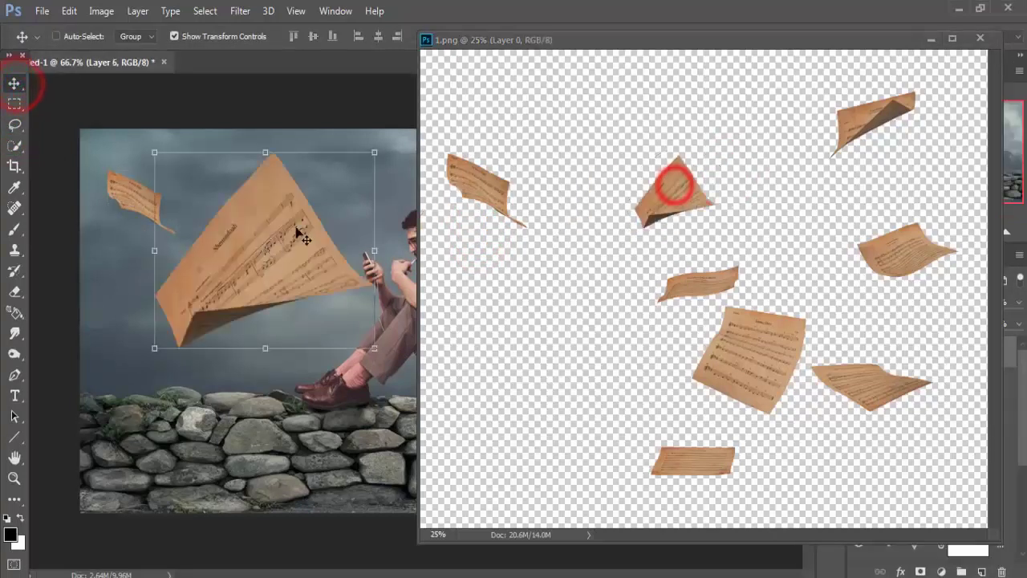
{"action": "mouse_move", "coordinate": [374, 152]}
{"action": "left_mouse_down"}
{"action": "mouse_move", "coordinate": [239, 276]}
{"action": "mouse_move", "coordinate": [257, 280]}
{"action": "left_mouse_up"}
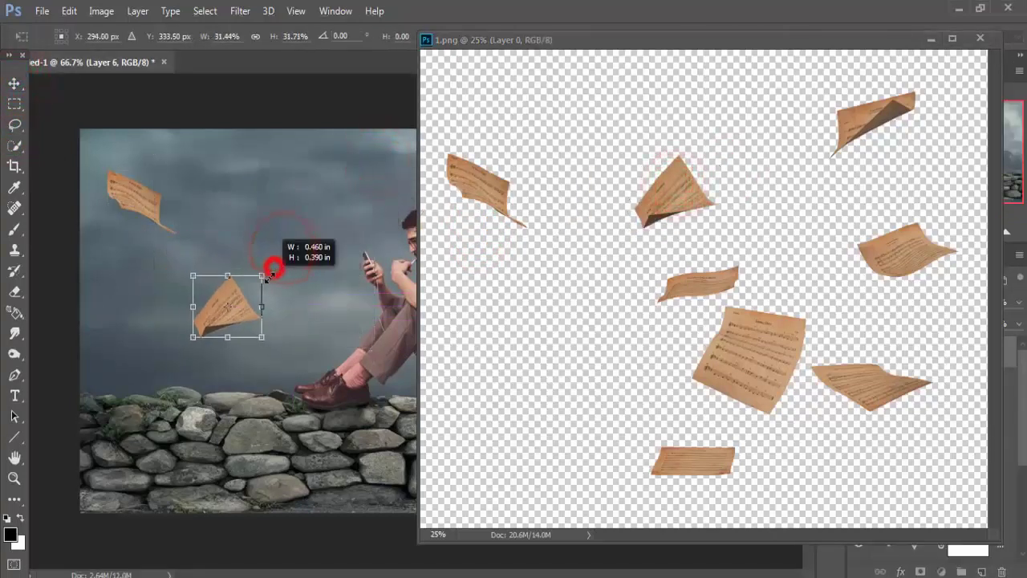
{"action": "left_click", "coordinate": [16, 84]}
{"action": "left_click", "coordinate": [438, 233]}
- Add the large centre 'Danny Boy' sheet, shrunk, in the upper-right sky
{"action": "left_click", "coordinate": [15, 125]}
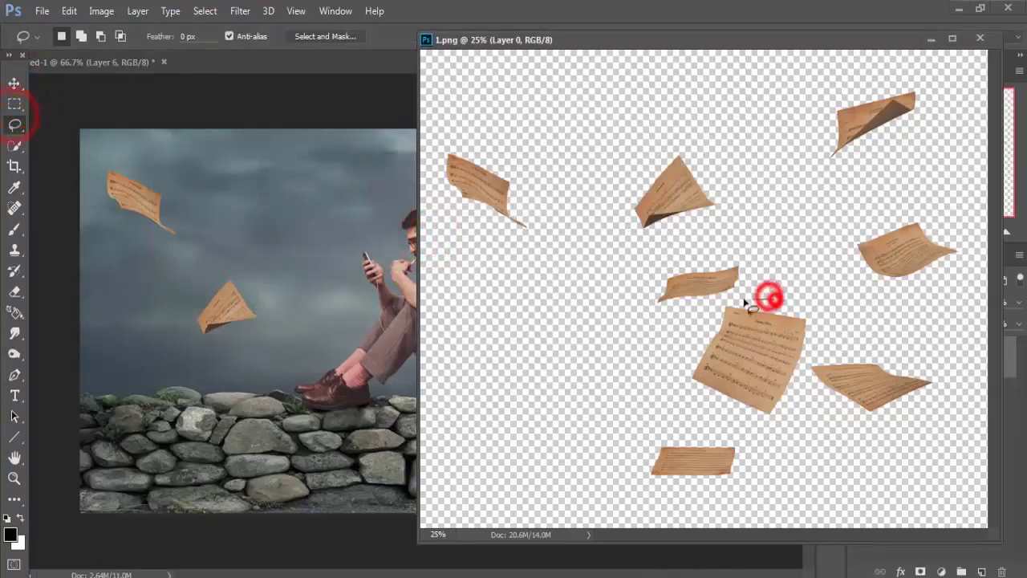
{"action": "mouse_move", "coordinate": [746, 303]}
{"action": "left_mouse_down"}
{"action": "mouse_move", "coordinate": [756, 440]}
{"action": "mouse_move", "coordinate": [819, 337]}
{"action": "mouse_move", "coordinate": [790, 298]}
{"action": "left_mouse_up"}
{"action": "left_click", "coordinate": [15, 83]}
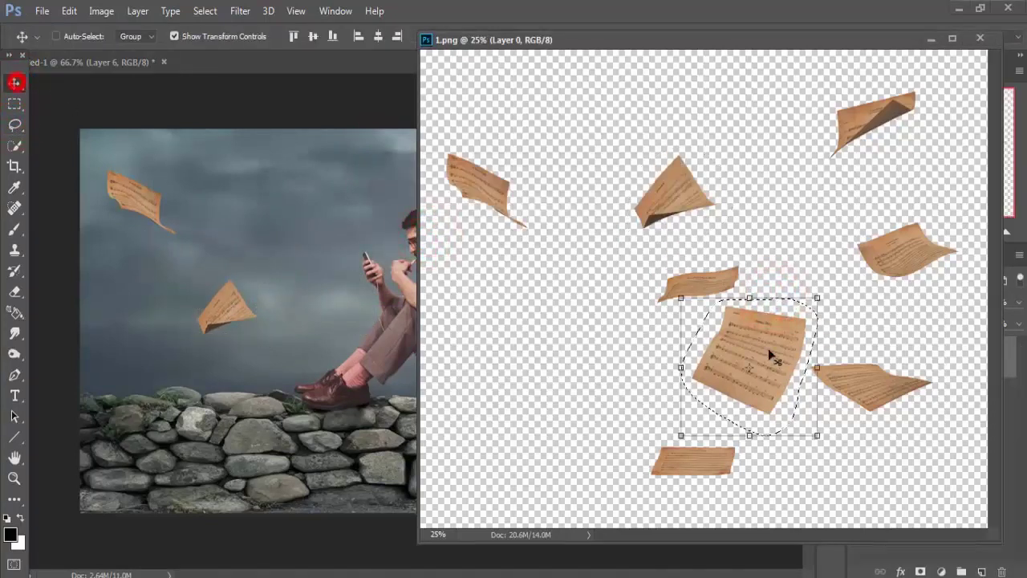
{"action": "left_click_drag", "start_coordinate": [768, 354], "coordinate": [328, 247]}
{"action": "left_click", "coordinate": [930, 38]}
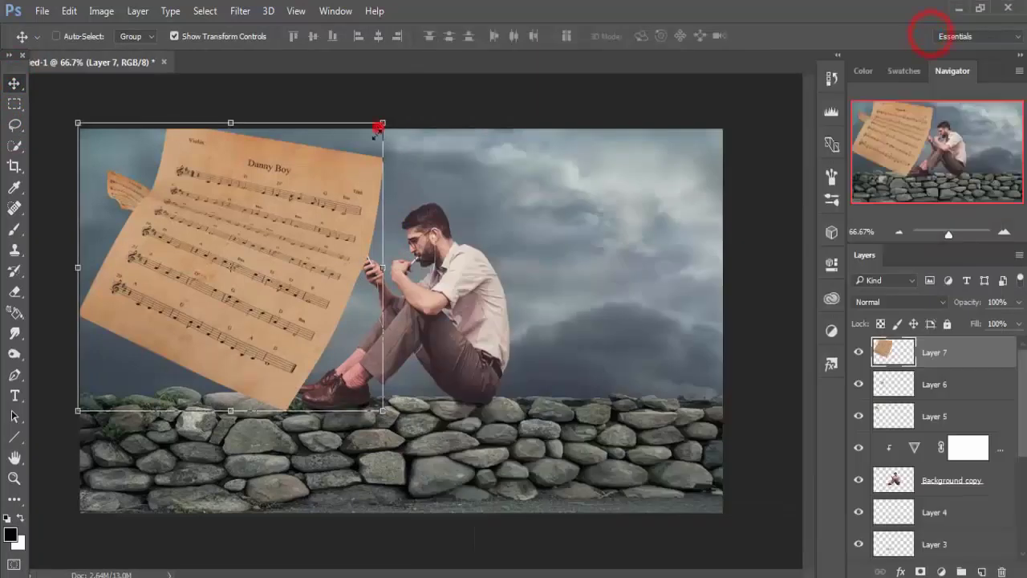
{"action": "mouse_move", "coordinate": [379, 126]}
{"action": "left_mouse_down"}
{"action": "mouse_move", "coordinate": [294, 201]}
{"action": "mouse_move", "coordinate": [296, 236]}
{"action": "mouse_move", "coordinate": [271, 252]}
{"action": "mouse_move", "coordinate": [646, 224]}
{"action": "mouse_move", "coordinate": [607, 237]}
{"action": "mouse_move", "coordinate": [620, 238]}
{"action": "left_mouse_up"}
{"action": "left_click_drag", "start_coordinate": [618, 170], "coordinate": [601, 192]}
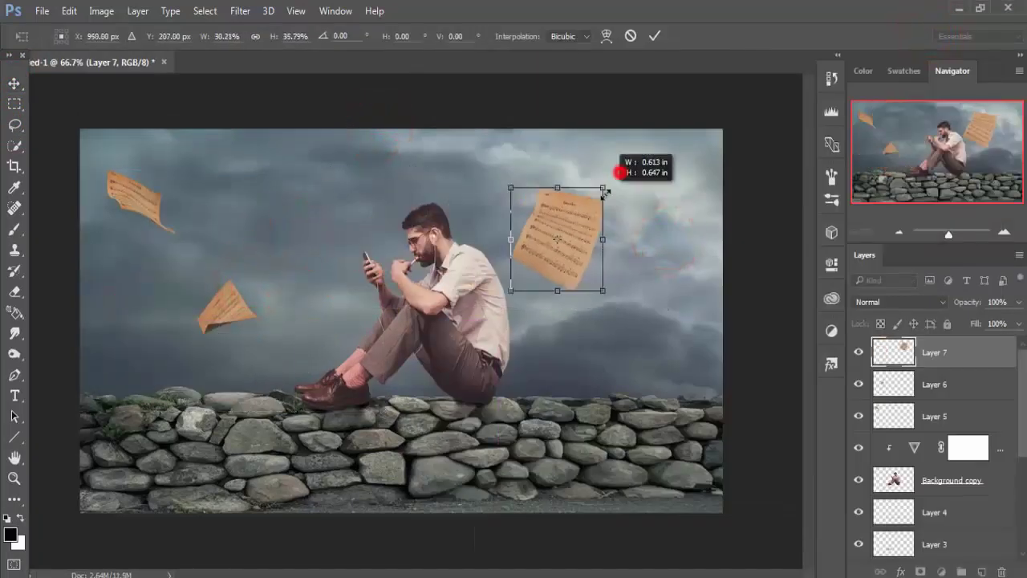
{"action": "left_click_drag", "start_coordinate": [574, 237], "coordinate": [571, 180]}
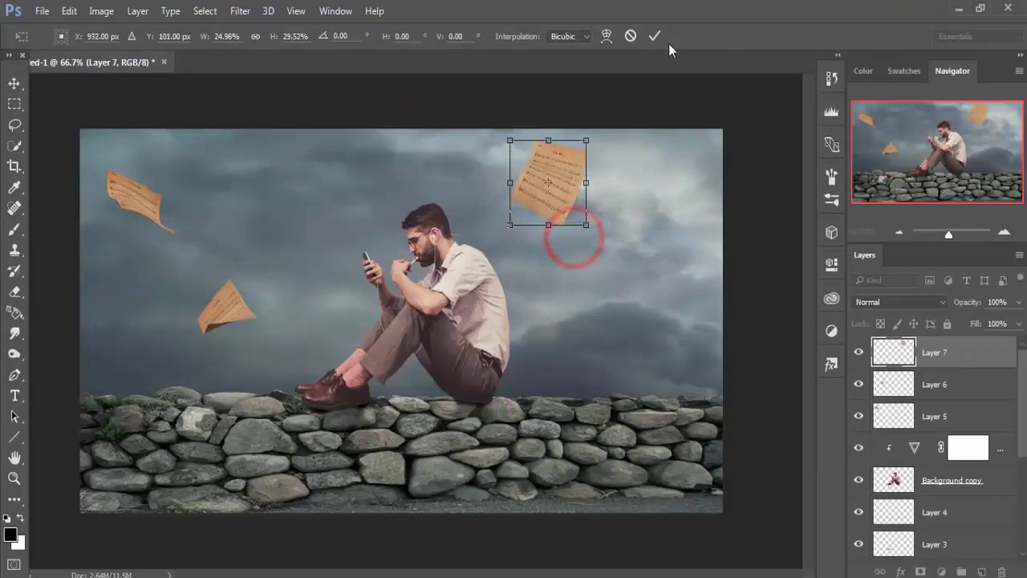
{"action": "left_click", "coordinate": [657, 35]}
- Add the right-middle paper sheet, shrunk sharply and placed high in the sky
{"action": "left_click", "coordinate": [781, 493]}
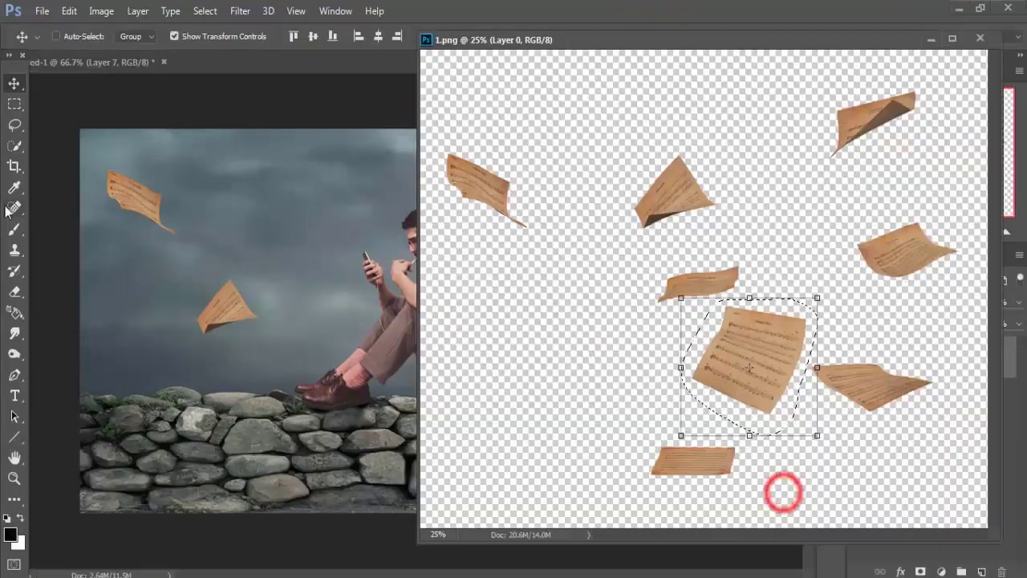
{"action": "left_click", "coordinate": [14, 126]}
{"action": "left_click_drag", "start_coordinate": [912, 282], "coordinate": [910, 333]}
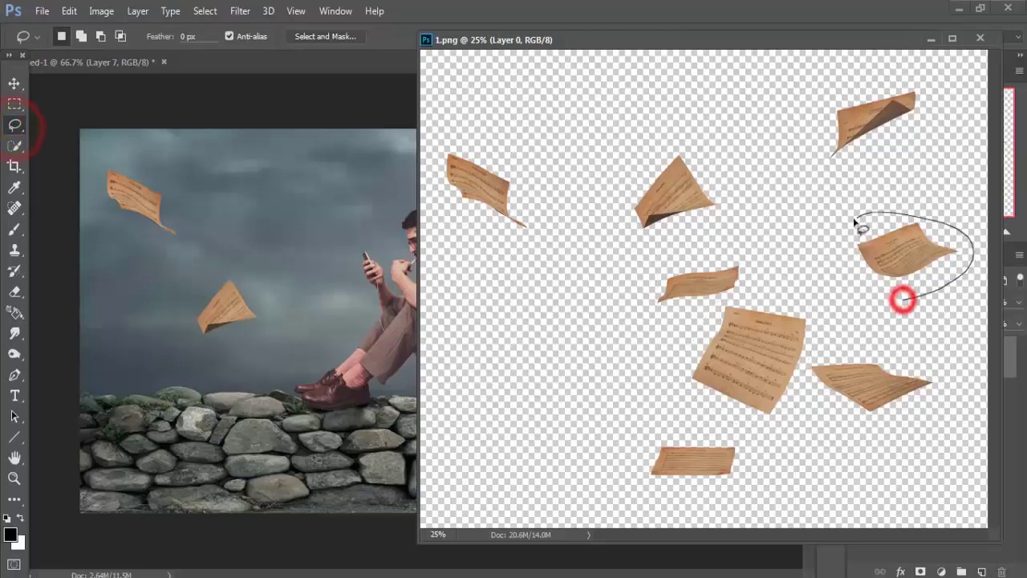
{"action": "key", "text": "v"}
{"action": "left_click_drag", "start_coordinate": [939, 241], "coordinate": [216, 215]}
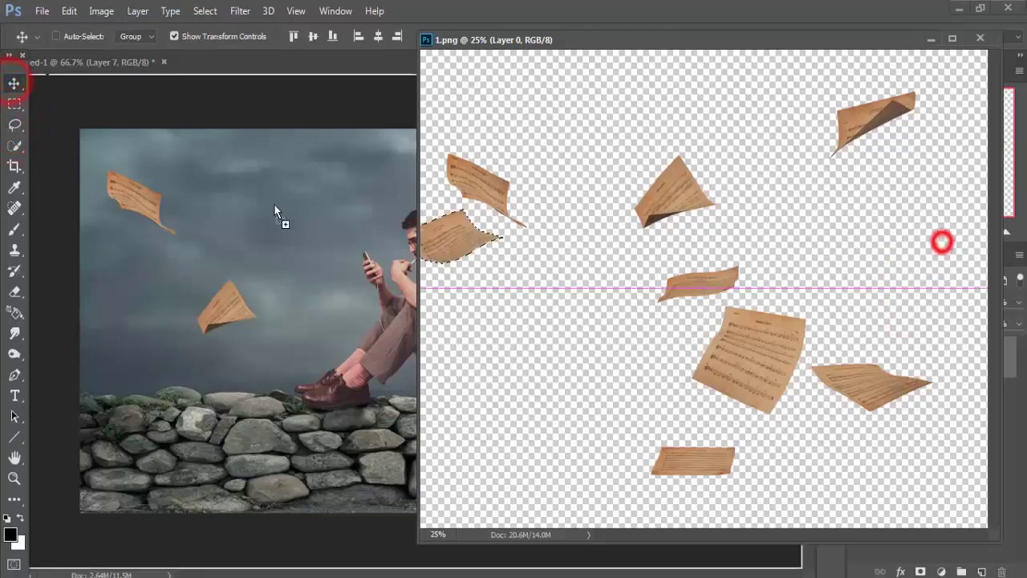
{"action": "key", "text": "ctrl+t"}
{"action": "mouse_move", "coordinate": [319, 152]}
{"action": "left_mouse_down"}
{"action": "mouse_move", "coordinate": [281, 199]}
{"action": "mouse_move", "coordinate": [240, 195]}
{"action": "left_mouse_up"}
{"action": "left_click_drag", "start_coordinate": [197, 232], "coordinate": [319, 193]}
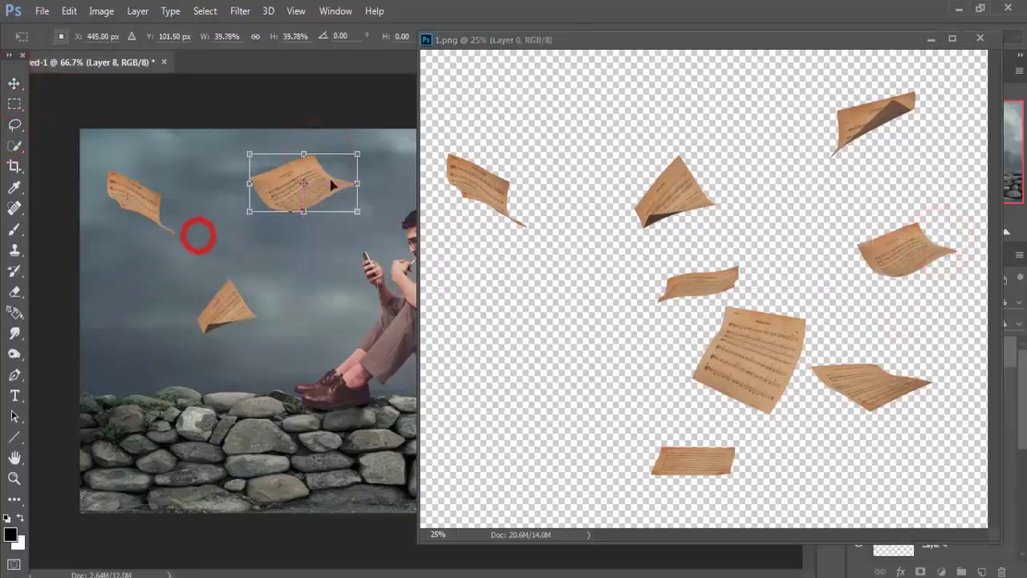
{"action": "left_click_drag", "start_coordinate": [362, 156], "coordinate": [332, 167]}
{"action": "left_click", "coordinate": [14, 83]}
{"action": "left_click", "coordinate": [459, 233]}
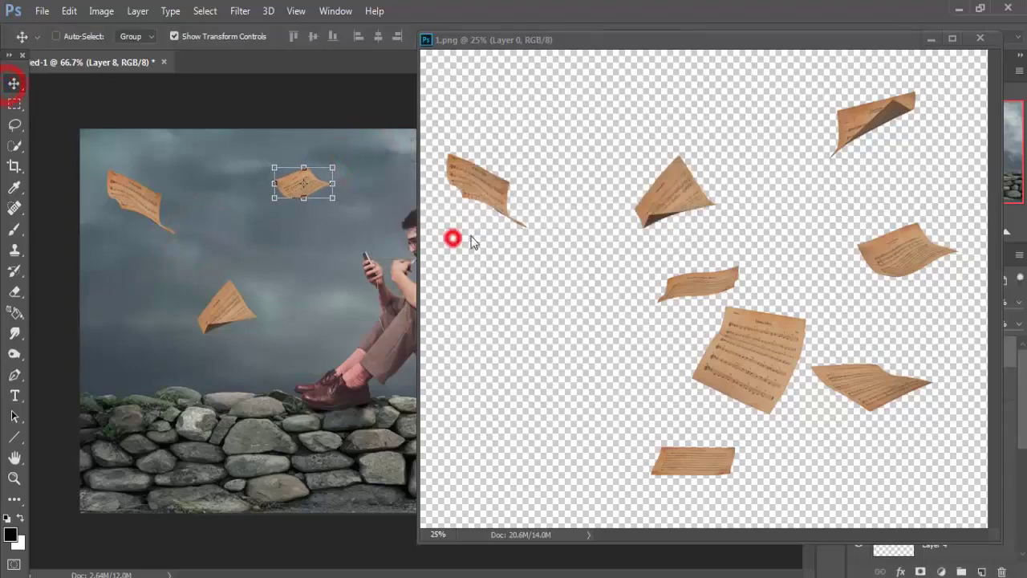
- Add the lower-right sheet, shrunk and placed to the right of the man
{"action": "left_click_drag", "start_coordinate": [631, 39], "coordinate": [733, 230]}
{"action": "left_click", "coordinate": [15, 124]}
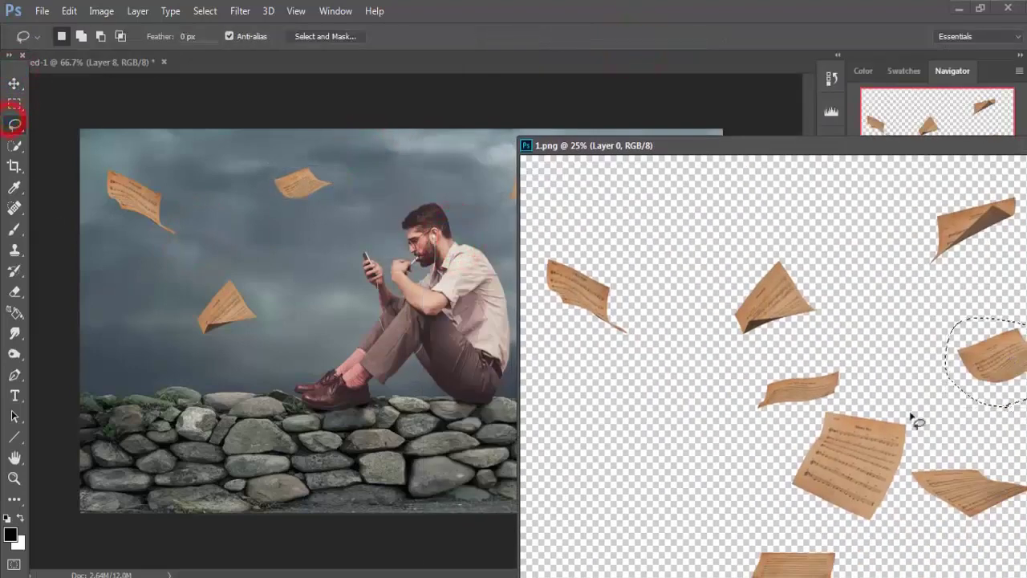
{"action": "mouse_move", "coordinate": [969, 447]}
{"action": "left_mouse_down"}
{"action": "mouse_move", "coordinate": [965, 536]}
{"action": "mouse_move", "coordinate": [955, 452]}
{"action": "left_mouse_up"}
{"action": "left_click", "coordinate": [14, 84]}
{"action": "left_click_drag", "start_coordinate": [986, 487], "coordinate": [301, 276]}
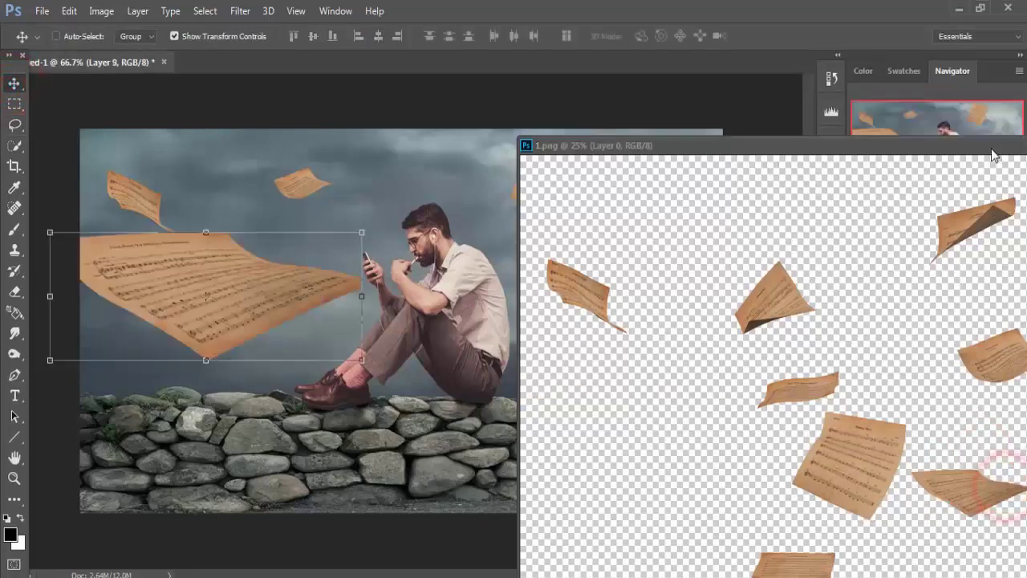
{"action": "left_click", "coordinate": [947, 151]}
{"action": "left_click_drag", "start_coordinate": [361, 232], "coordinate": [290, 262]}
{"action": "left_click_drag", "start_coordinate": [237, 299], "coordinate": [653, 337]}
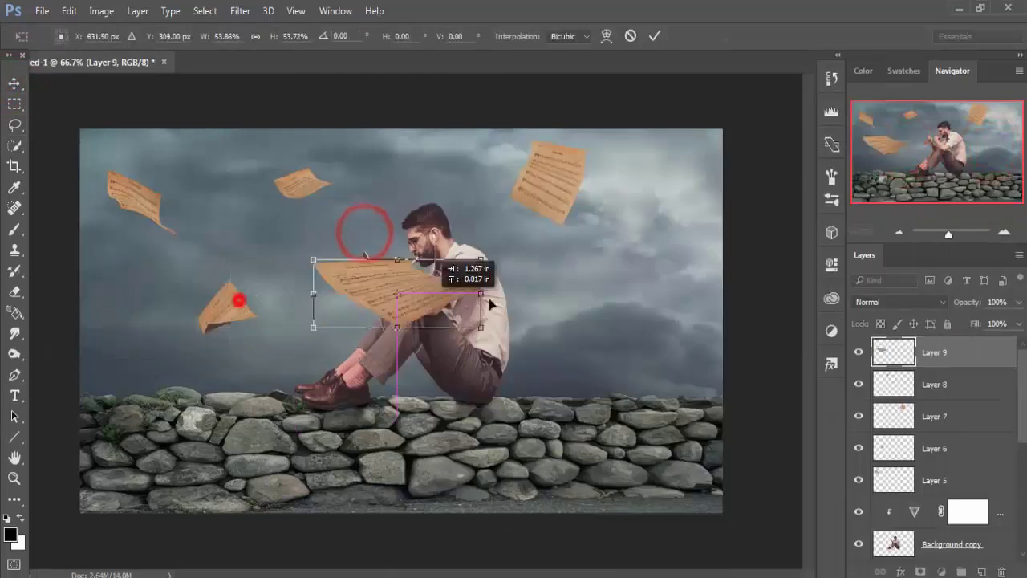
{"action": "left_click_drag", "start_coordinate": [695, 307], "coordinate": [706, 297]}
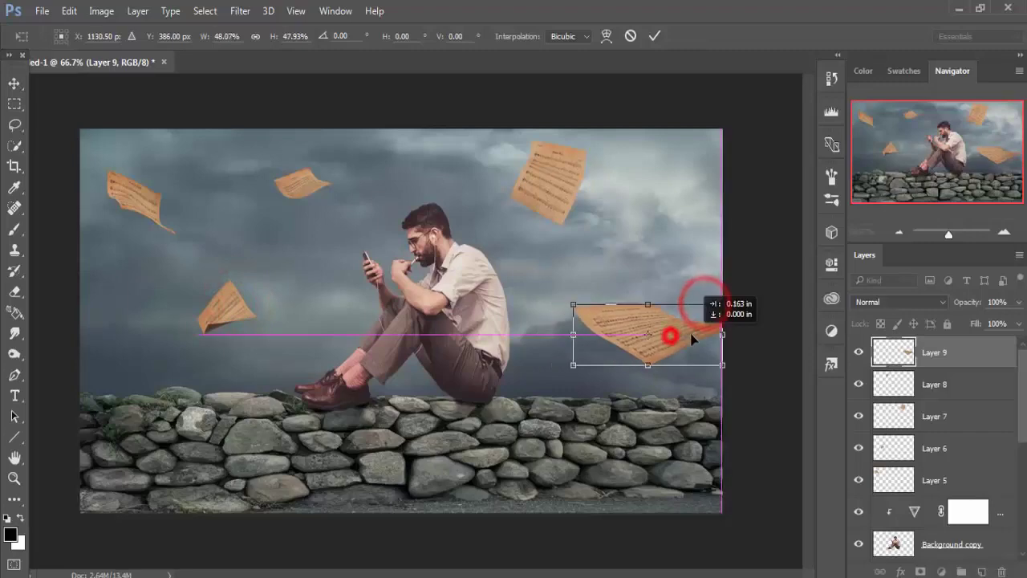
{"action": "left_click_drag", "start_coordinate": [672, 337], "coordinate": [669, 334]}
{"action": "left_click", "coordinate": [652, 36]}
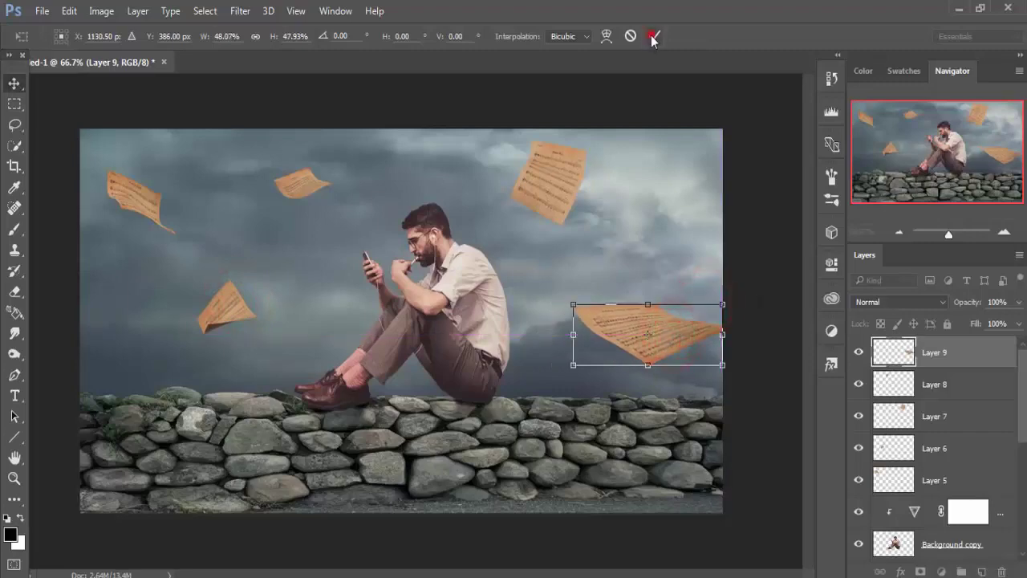
- Duplicate the right-hand sheet's layer and make the copy smaller, up and to the left
{"action": "right_click", "coordinate": [971, 365]}
{"action": "left_click", "coordinate": [710, 155]}
{"action": "key", "text": "Return"}
{"action": "left_click_drag", "start_coordinate": [678, 337], "coordinate": [635, 276]}
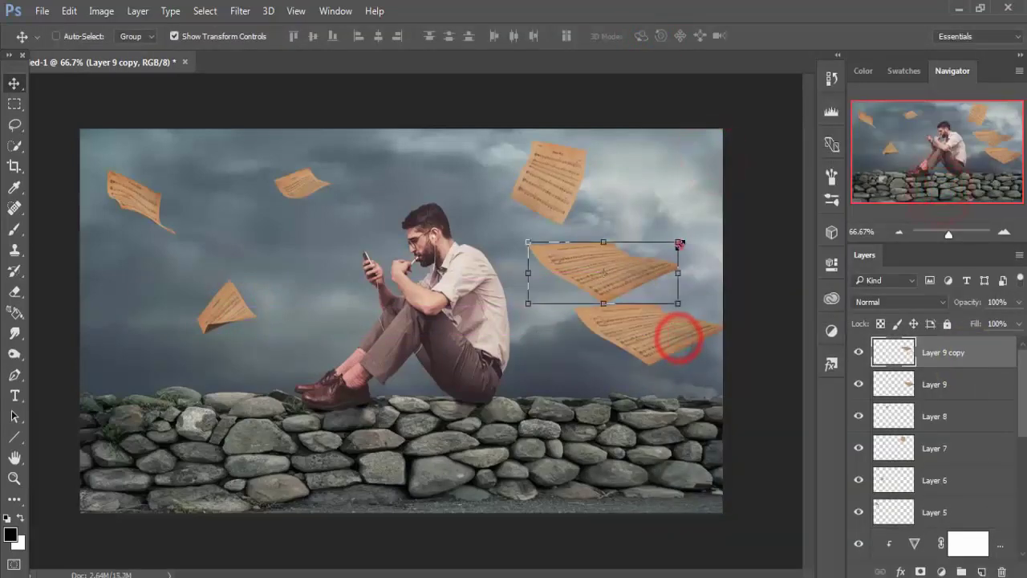
{"action": "mouse_move", "coordinate": [679, 242]}
{"action": "left_mouse_down"}
{"action": "mouse_move", "coordinate": [623, 244]}
{"action": "mouse_move", "coordinate": [603, 262]}
{"action": "left_mouse_up"}
{"action": "left_click", "coordinate": [655, 35]}
- Duplicate the small sheet, move the copy left of the man, and select Layer 5 through it
{"action": "right_click", "coordinate": [934, 360]}
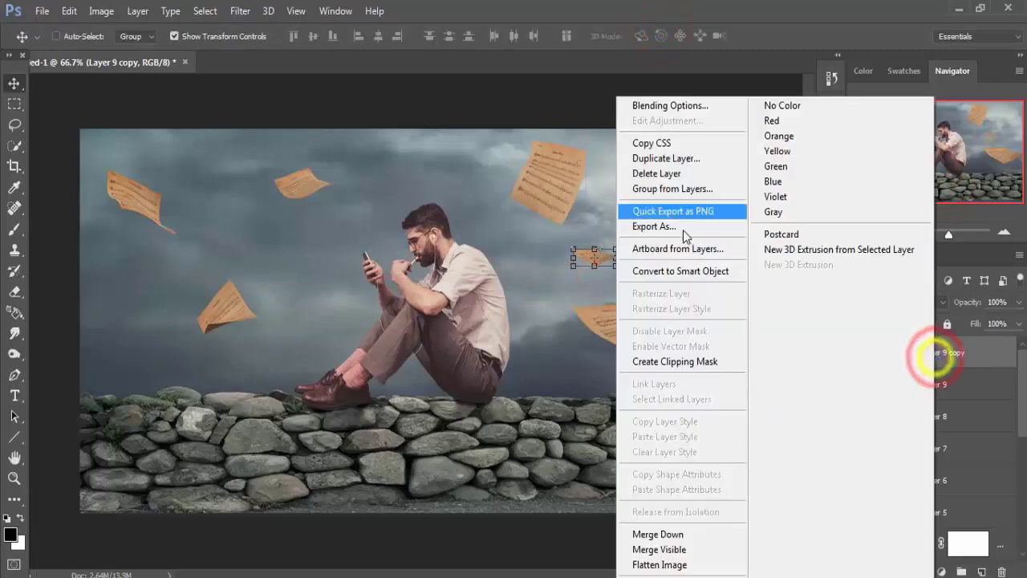
{"action": "left_click", "coordinate": [667, 155]}
{"action": "key", "text": "Return"}
{"action": "key", "text": "ctrl+t"}
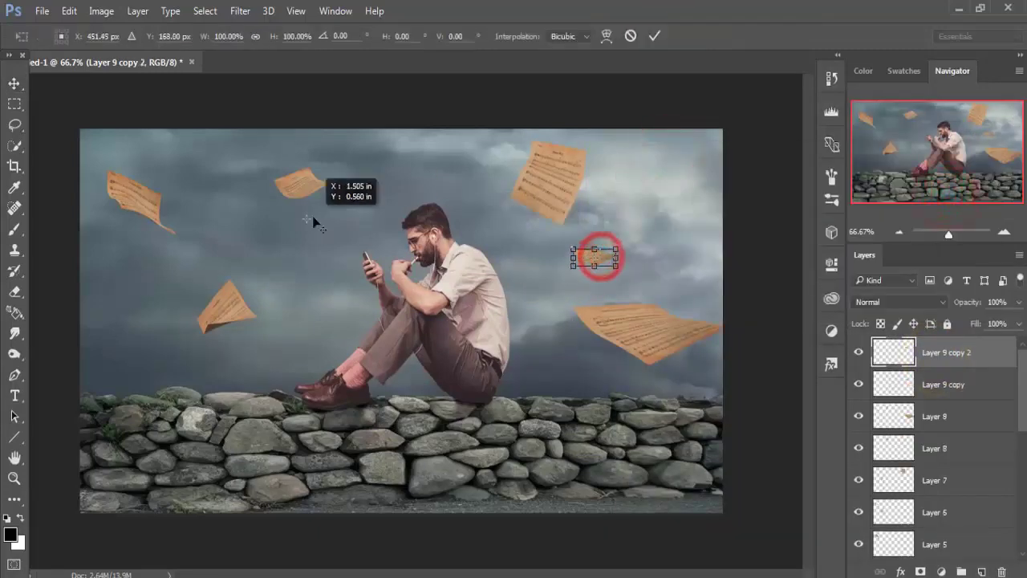
{"action": "mouse_move", "coordinate": [601, 258]}
{"action": "left_mouse_down"}
{"action": "mouse_move", "coordinate": [329, 303]}
{"action": "mouse_move", "coordinate": [339, 307]}
{"action": "left_mouse_up"}
{"action": "left_click", "coordinate": [653, 37]}
{"action": "left_click", "coordinate": [936, 351]}
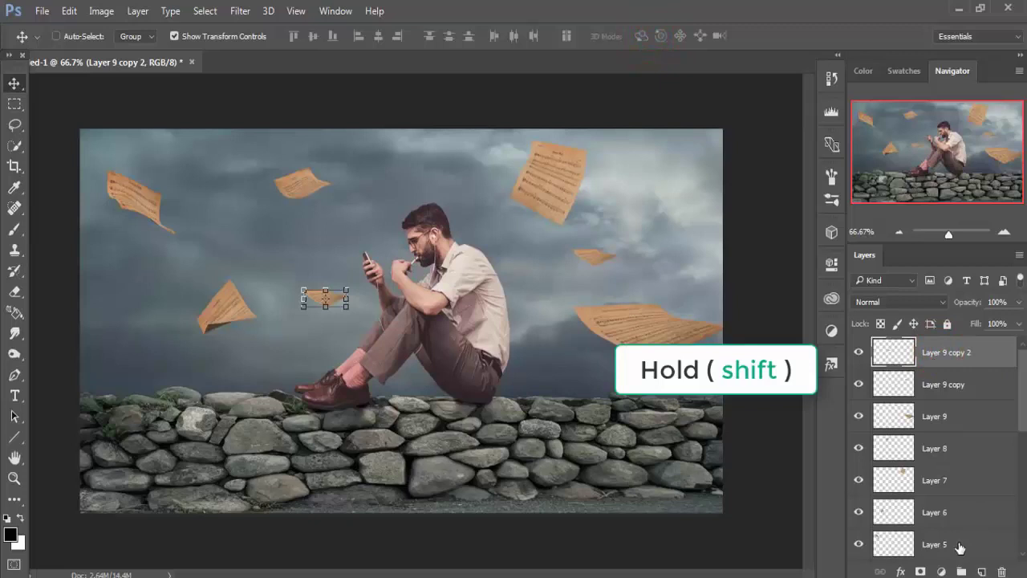
{"action": "left_click", "coordinate": [960, 548], "text": "shift"}
{"action": "mouse_move", "coordinate": [1022, 386]}
{"action": "left_mouse_down"}
{"action": "mouse_move", "coordinate": [1024, 418]}
{"action": "mouse_move", "coordinate": [1024, 402]}
{"action": "left_mouse_up"}
- Group the selected paper-sheet layers into Group 1
{"action": "right_click", "coordinate": [956, 345]}
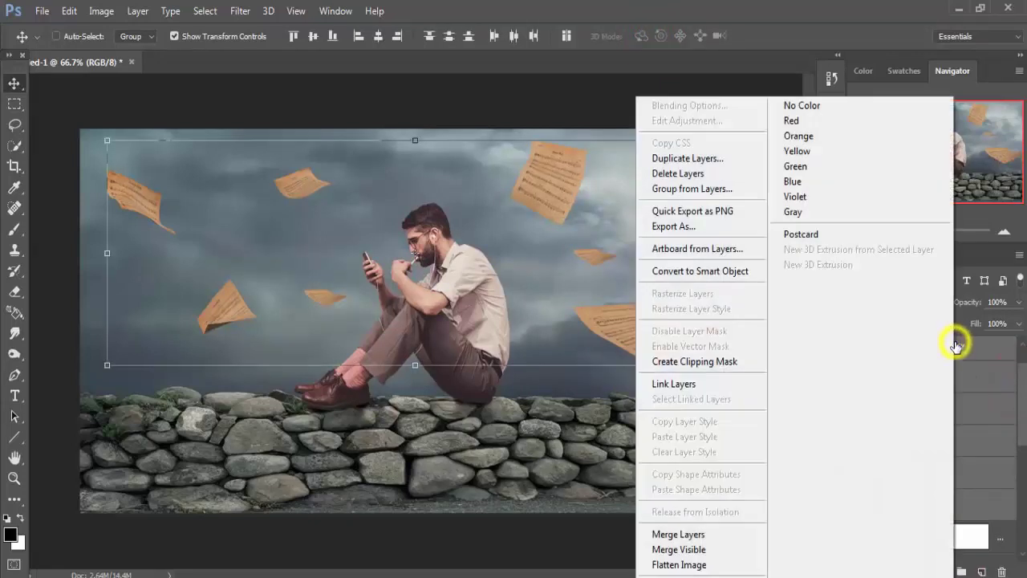
{"action": "left_click", "coordinate": [968, 347]}
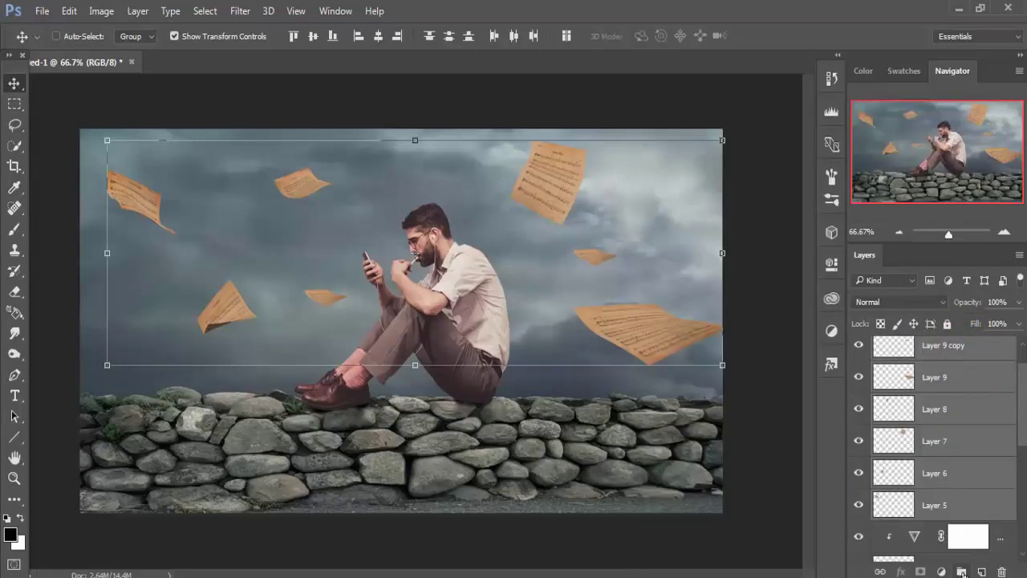
{"action": "left_click", "coordinate": [962, 571]}
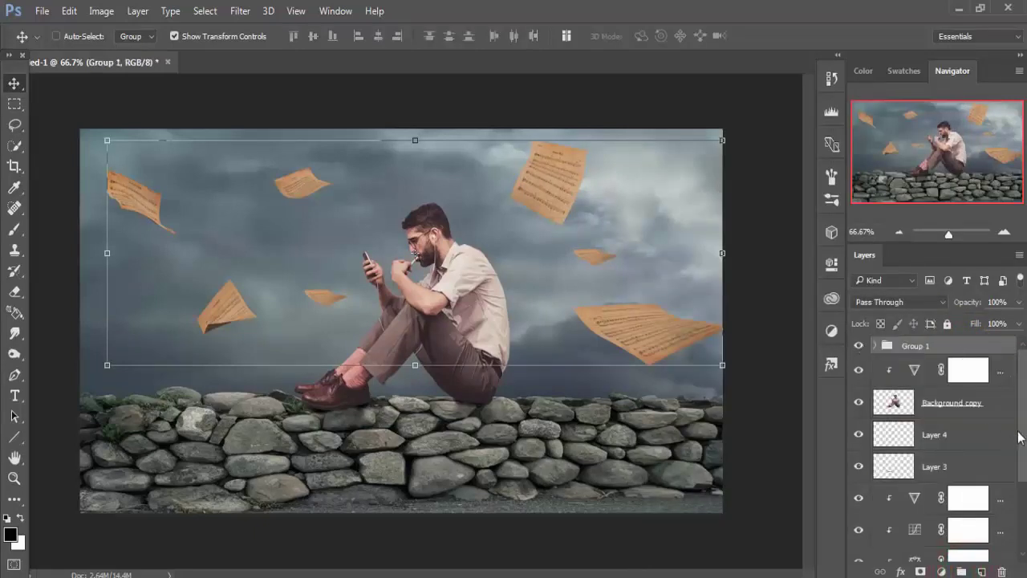
{"action": "left_click", "coordinate": [979, 345]}
- Add a Vibrance adjustment layer with Saturation lowered to -49
{"action": "left_click", "coordinate": [942, 571]}
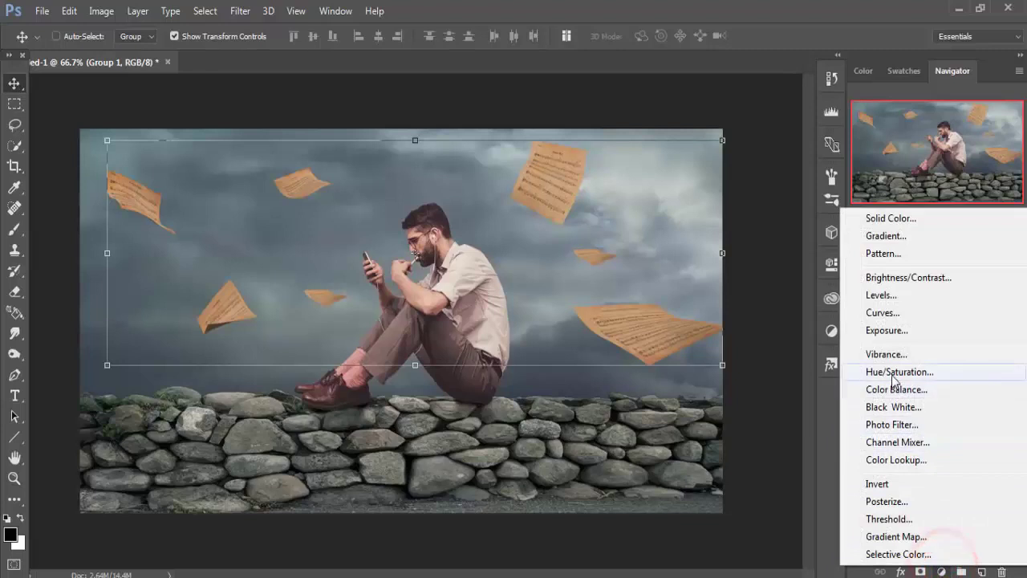
{"action": "left_click", "coordinate": [893, 353]}
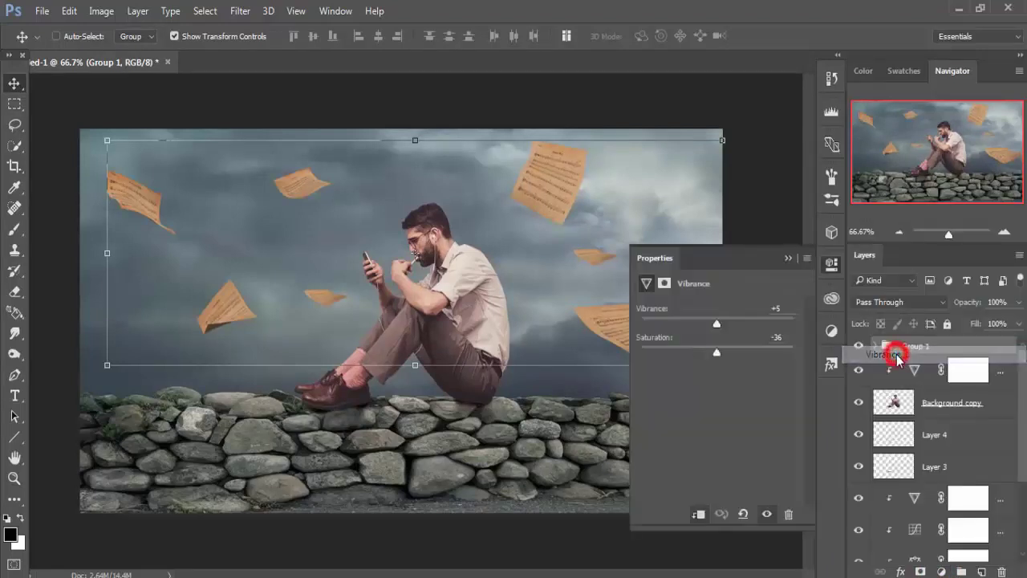
{"action": "left_click_drag", "start_coordinate": [713, 348], "coordinate": [680, 354]}
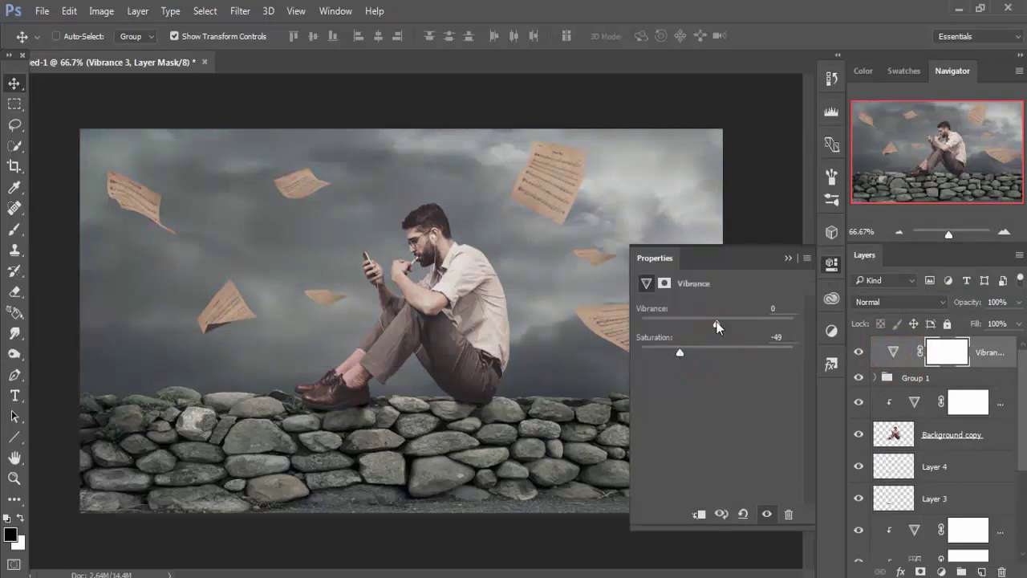
{"action": "left_click_drag", "start_coordinate": [740, 322], "coordinate": [740, 321]}
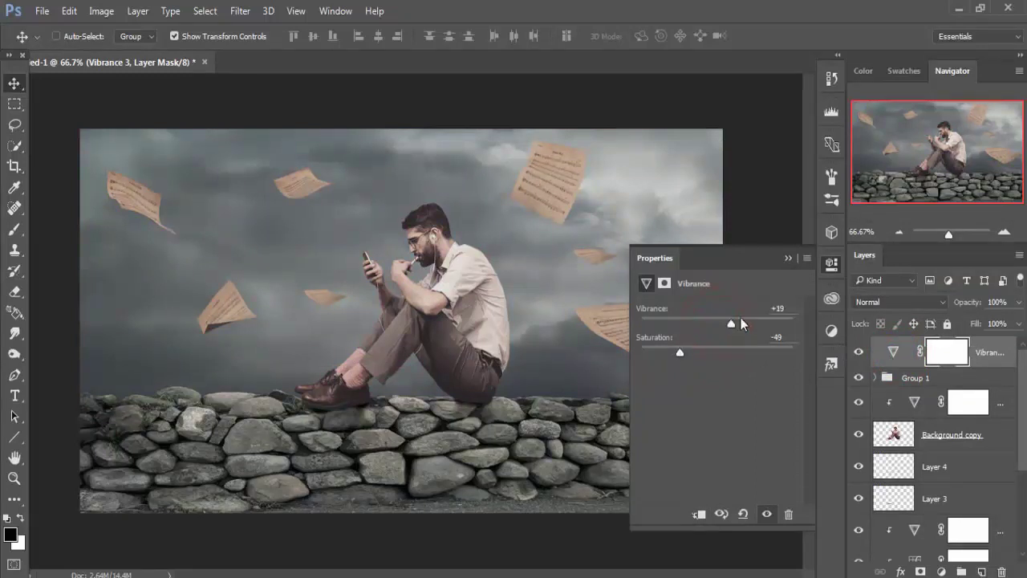
{"action": "left_click", "coordinate": [788, 258]}
- Add a Hue/Saturation adjustment at Lightness +31, clipping it and Vibrance to the paper group
{"action": "left_click", "coordinate": [945, 571]}
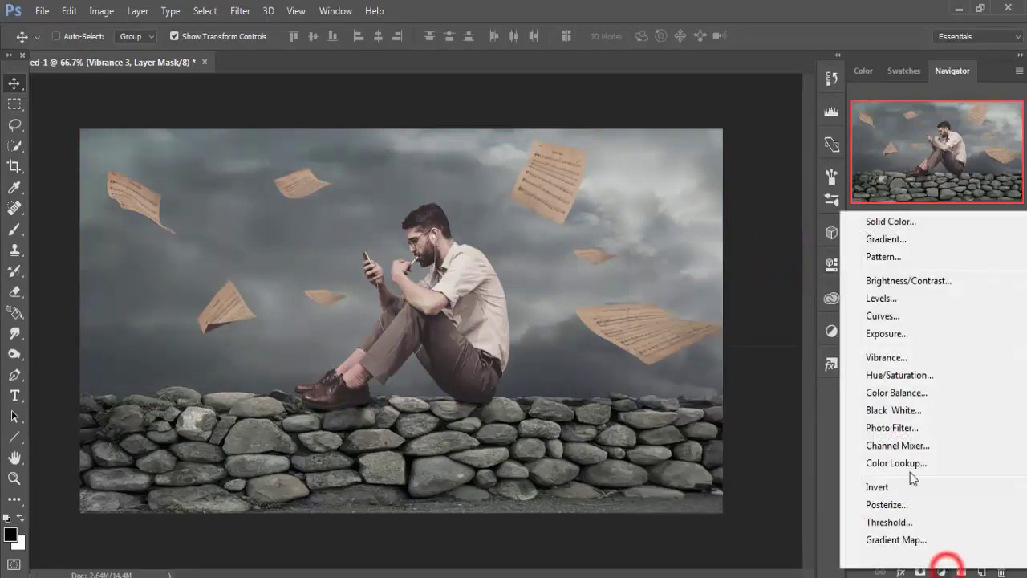
{"action": "left_click", "coordinate": [902, 374]}
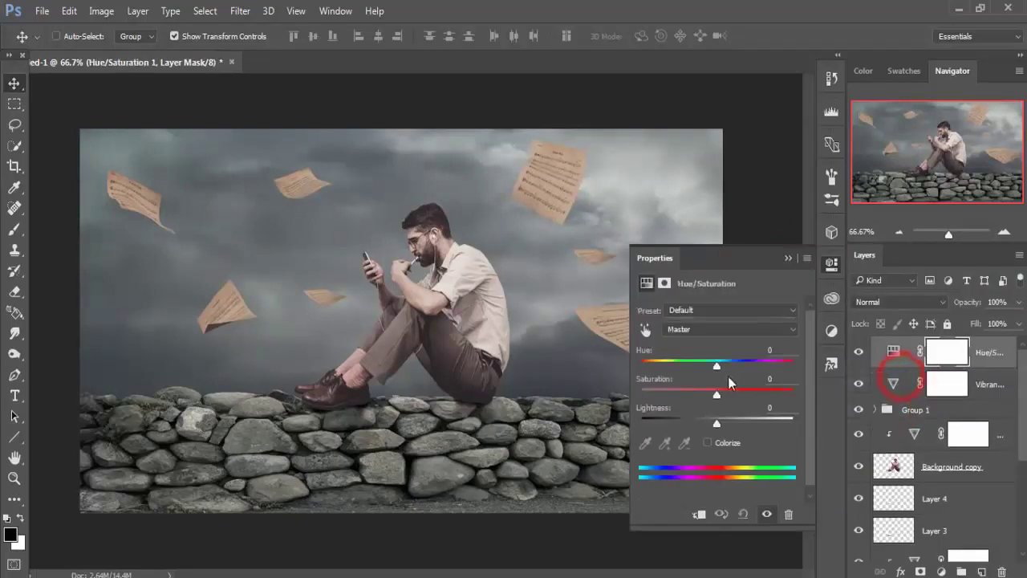
{"action": "left_click_drag", "start_coordinate": [718, 425], "coordinate": [740, 424]}
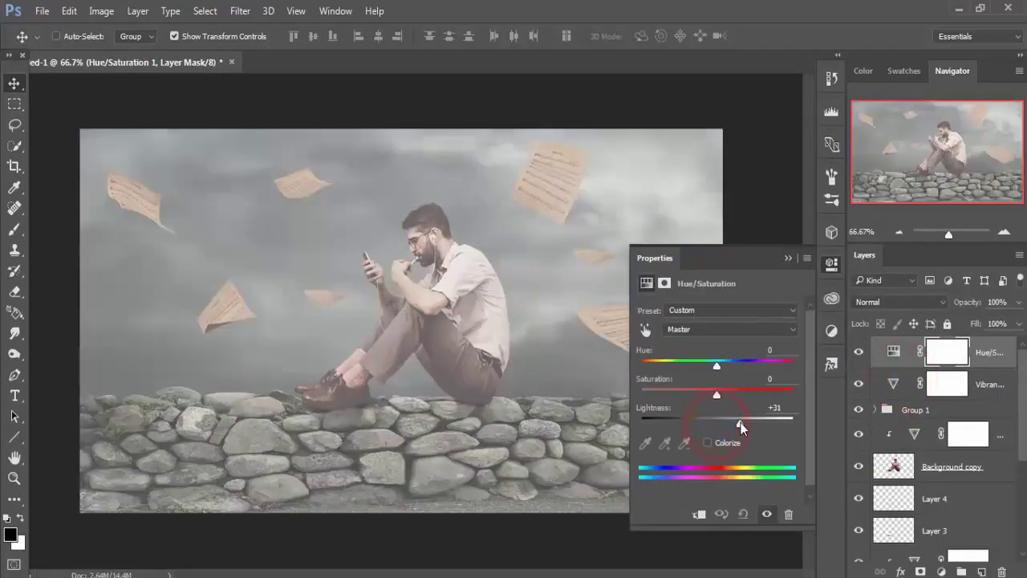
{"action": "right_click", "coordinate": [986, 387]}
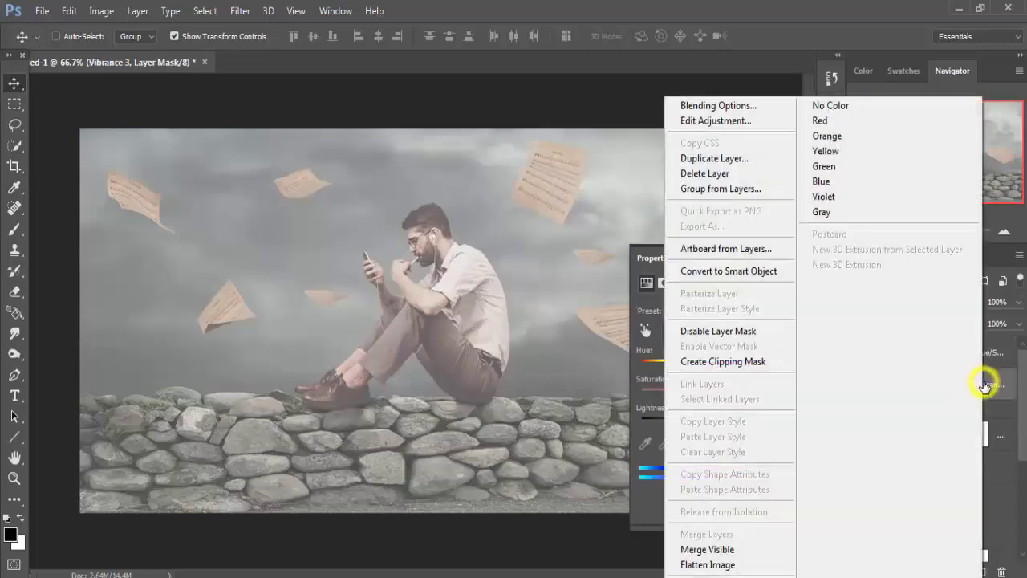
{"action": "left_click", "coordinate": [759, 358]}
{"action": "right_click", "coordinate": [995, 361]}
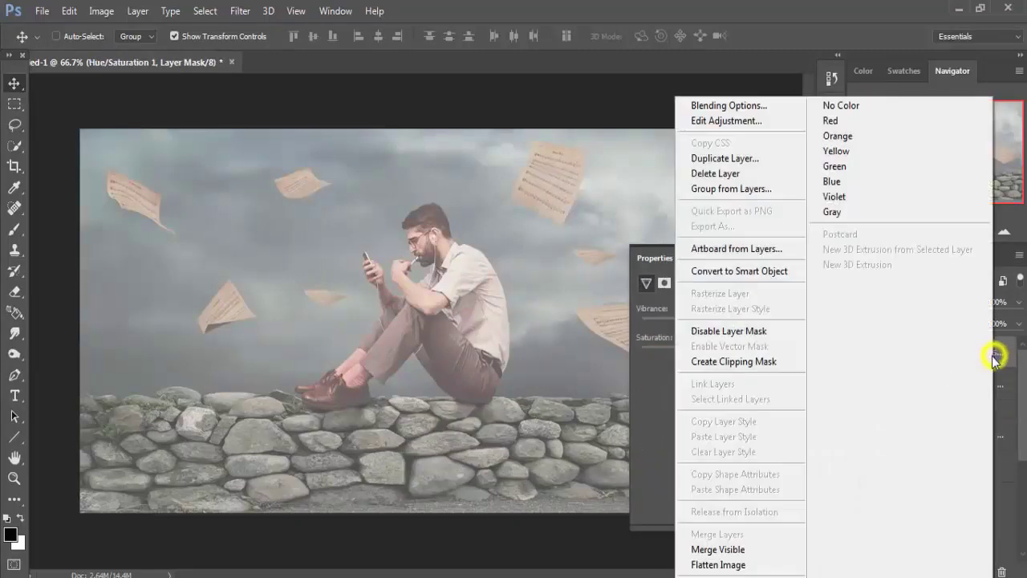
{"action": "left_click", "coordinate": [746, 361]}
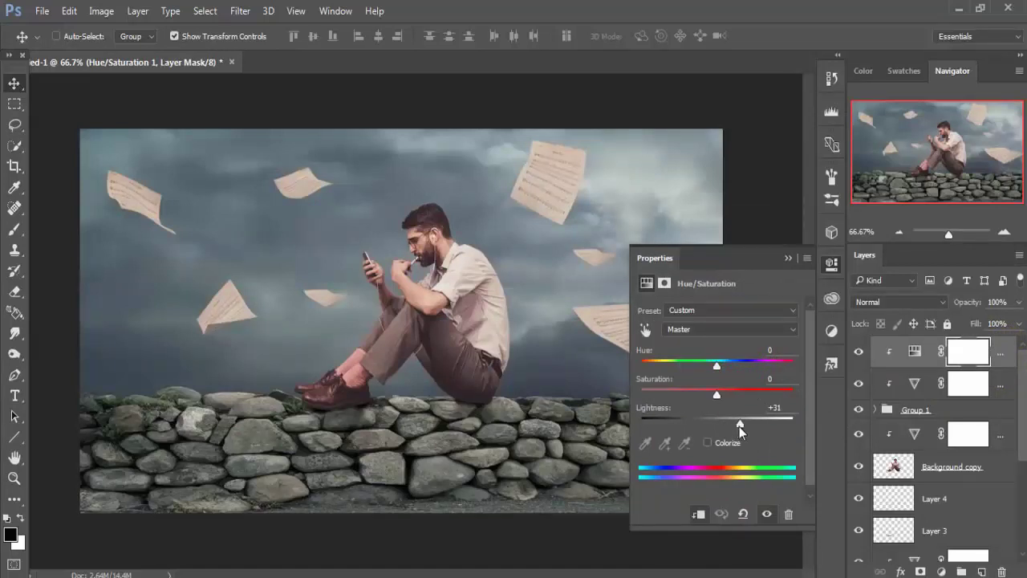
- Fine-tune the Hue/Saturation to Saturation +21 and Lightness +27
{"action": "mouse_move", "coordinate": [739, 424]}
{"action": "left_mouse_down"}
{"action": "mouse_move", "coordinate": [690, 420]}
{"action": "mouse_move", "coordinate": [731, 417]}
{"action": "left_mouse_up"}
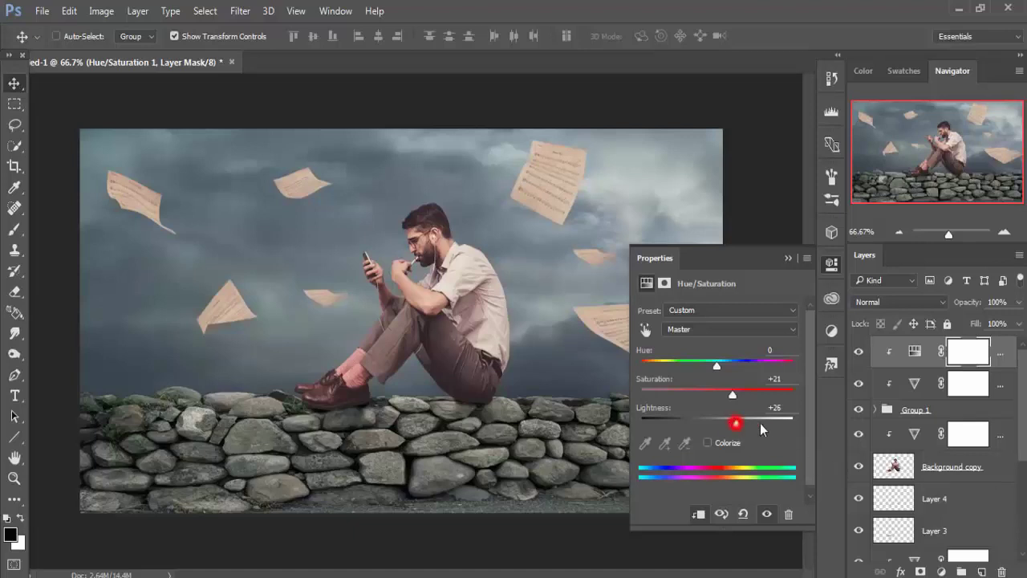
{"action": "mouse_move", "coordinate": [761, 429]}
{"action": "left_mouse_down"}
{"action": "mouse_move", "coordinate": [715, 427]}
{"action": "mouse_move", "coordinate": [739, 427]}
{"action": "left_mouse_up"}
{"action": "left_click", "coordinate": [785, 260]}
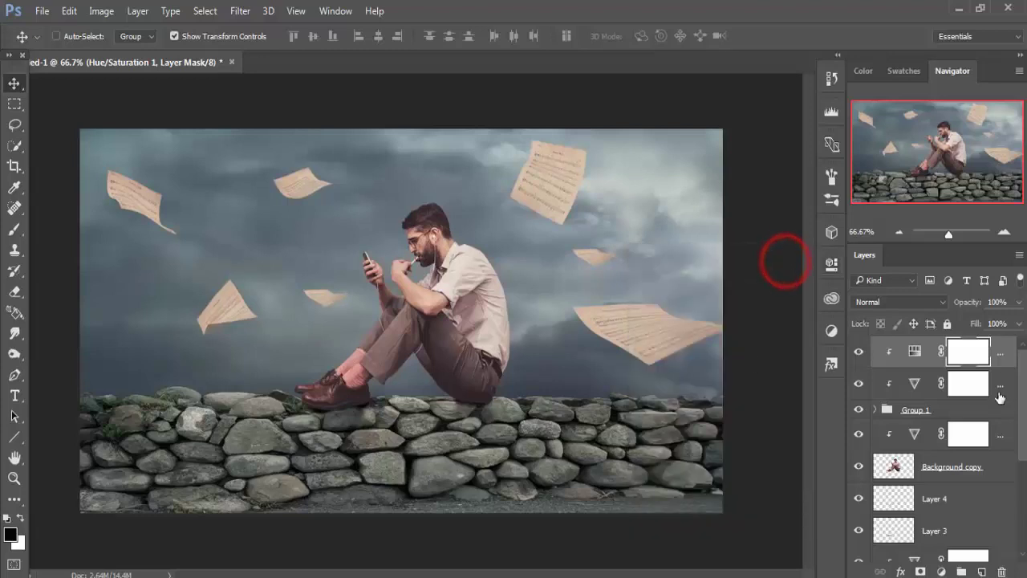
{"action": "left_click", "coordinate": [999, 359]}
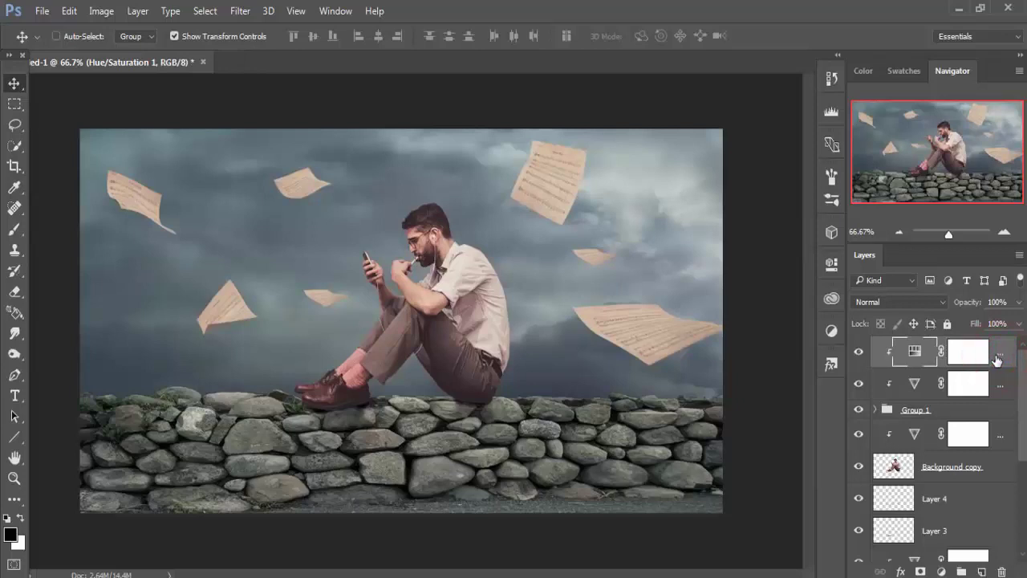
- Create a new empty layer beneath Layer 1
{"action": "left_click", "coordinate": [985, 500]}
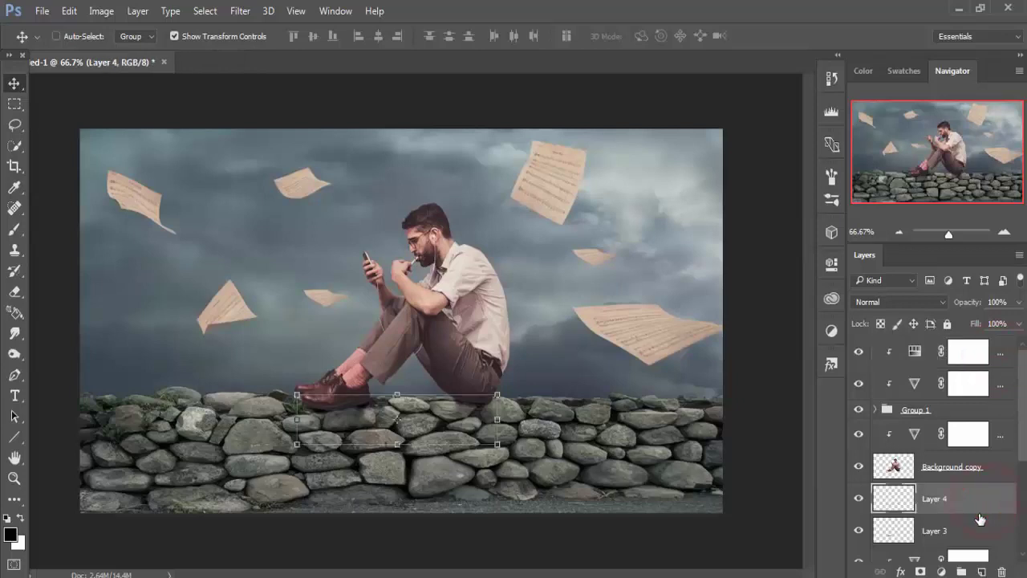
{"action": "left_click", "coordinate": [976, 539]}
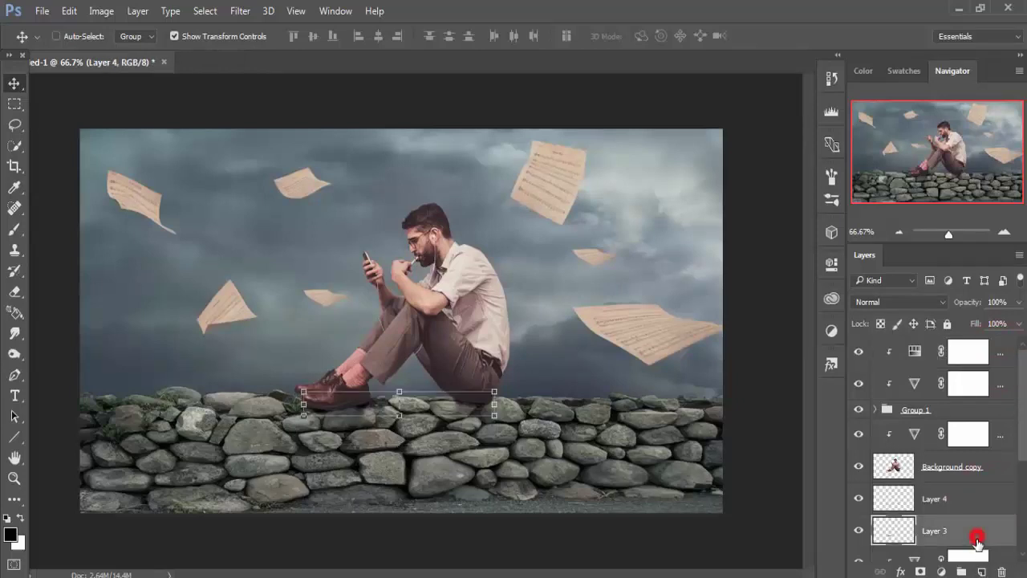
{"action": "left_click", "coordinate": [1019, 447]}
{"action": "left_click", "coordinate": [1015, 437]}
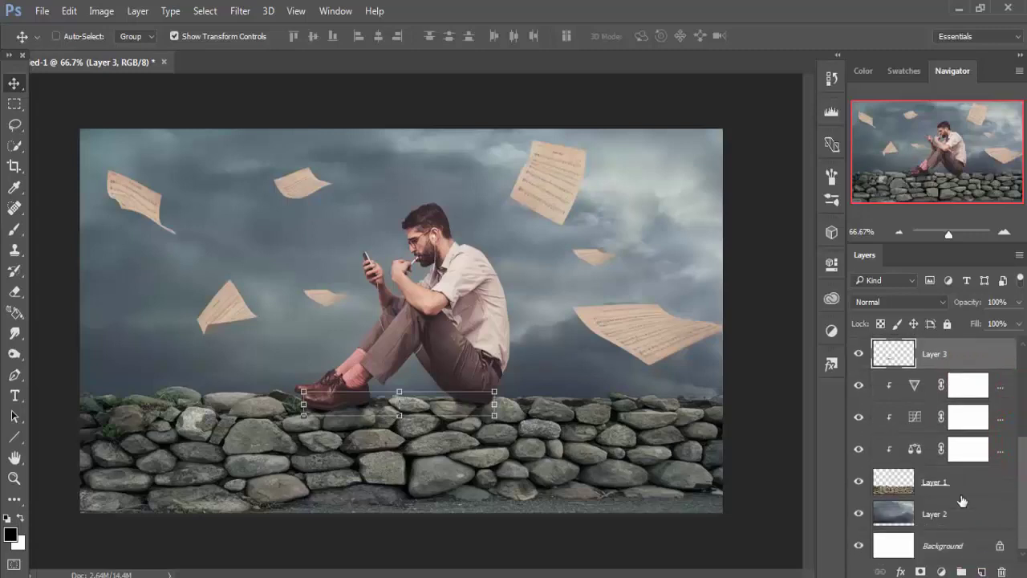
{"action": "left_click", "coordinate": [959, 490]}
{"action": "left_click", "coordinate": [981, 571], "text": "ctrl"}
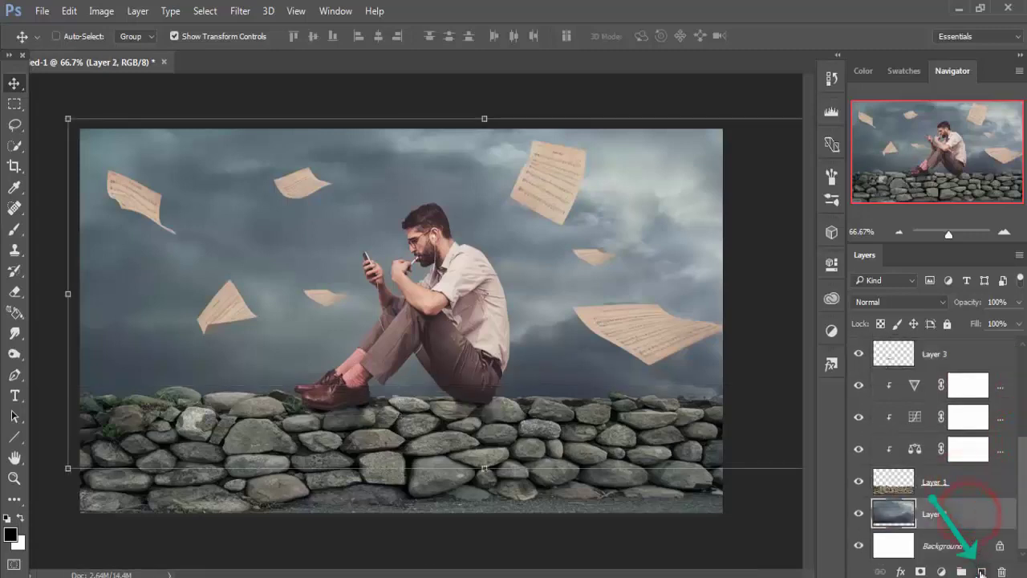
- Paint a single white dab behind the man with a size-700 brush at 100% opacity
{"action": "left_click", "coordinate": [8, 232]}
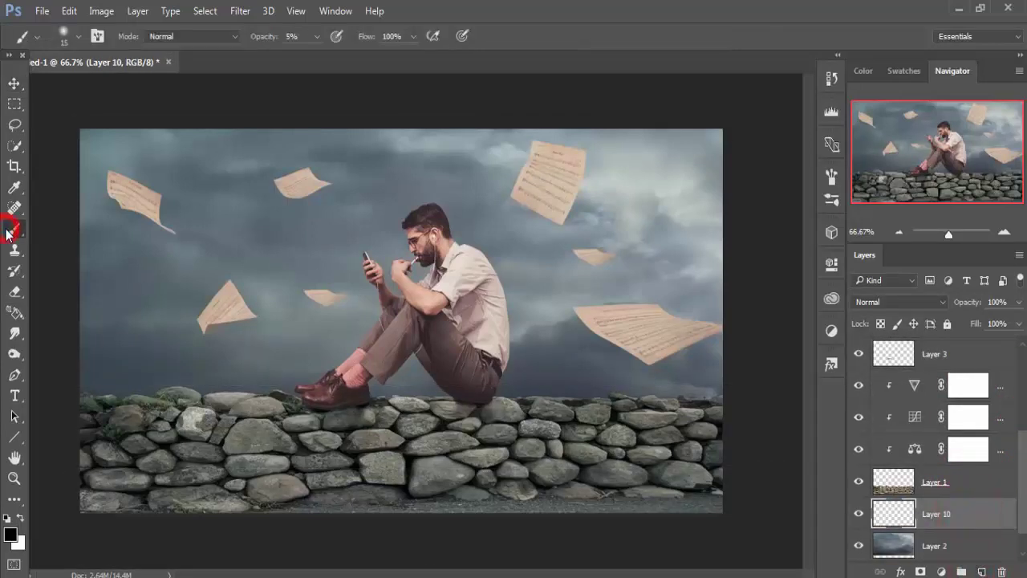
{"action": "left_click", "coordinate": [20, 519]}
{"action": "left_click_drag", "start_coordinate": [317, 40], "coordinate": [423, 62]}
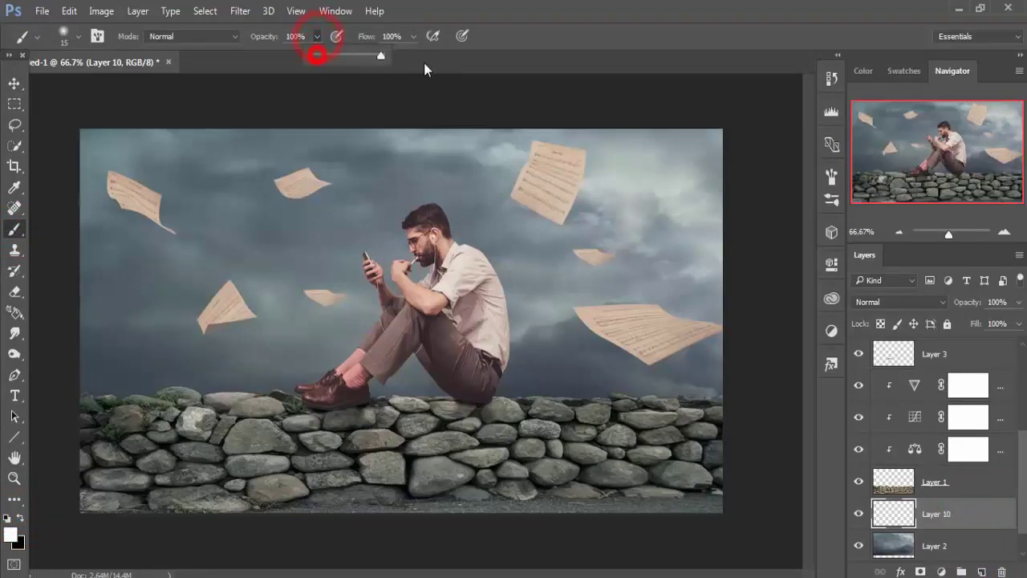
{"action": "key", "text": "bracketright"}
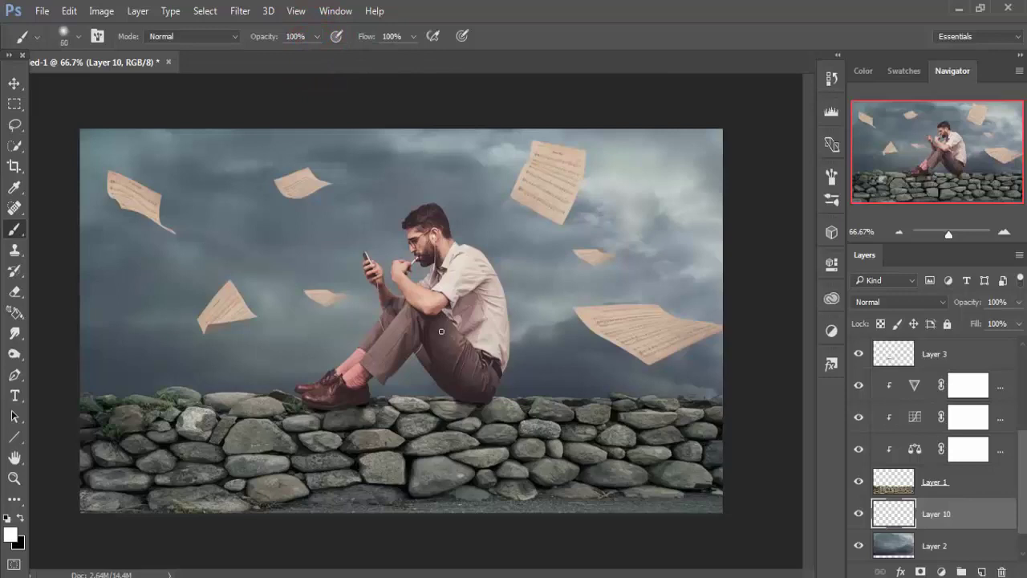
{"action": "key", "text": "bracketright"}
{"action": "key", "text": "bracketright"}
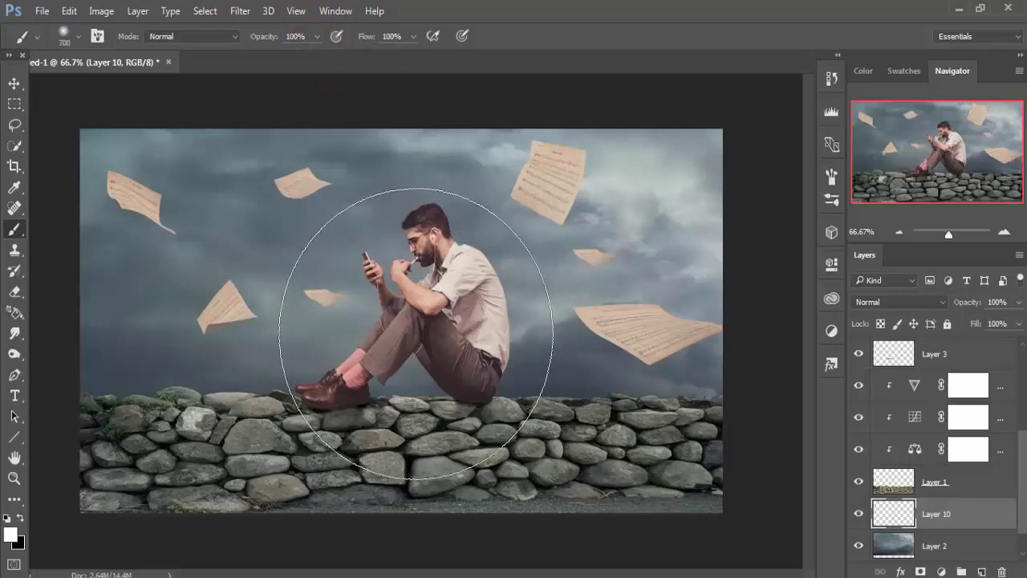
{"action": "left_click", "coordinate": [414, 338]}
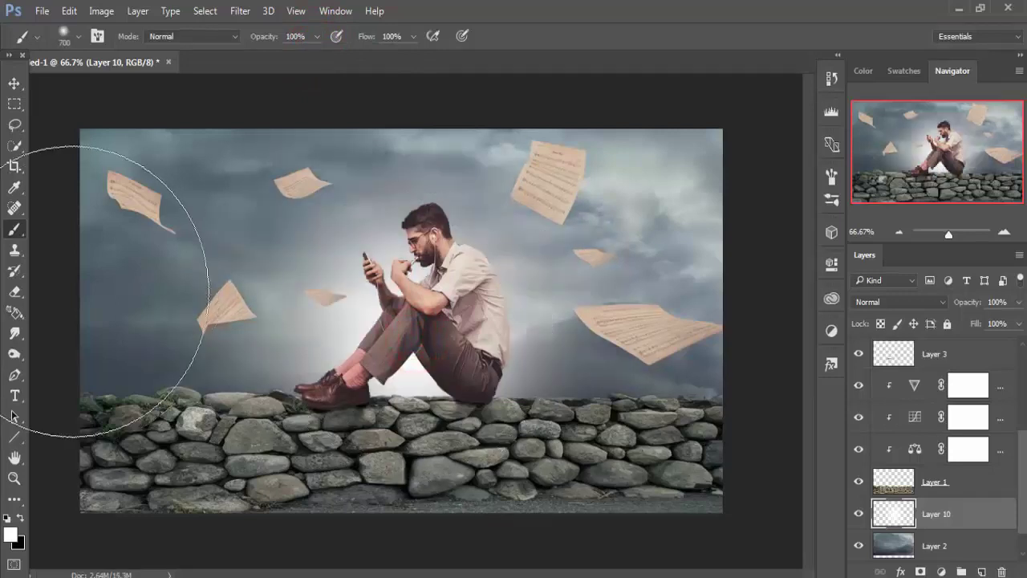
- Lower the glow layer's opacity to 48%
{"action": "left_click", "coordinate": [12, 85]}
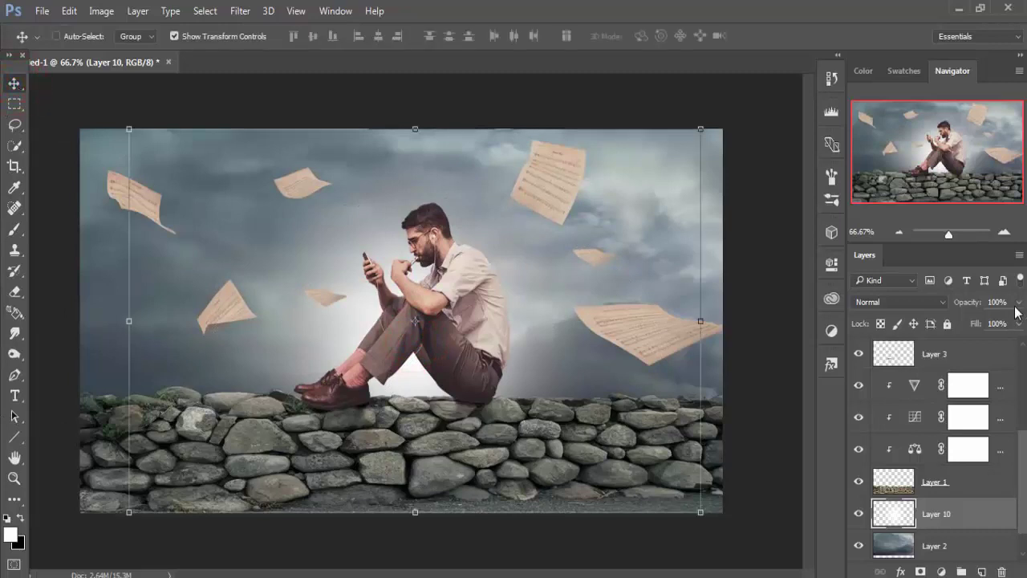
{"action": "left_click", "coordinate": [1018, 302]}
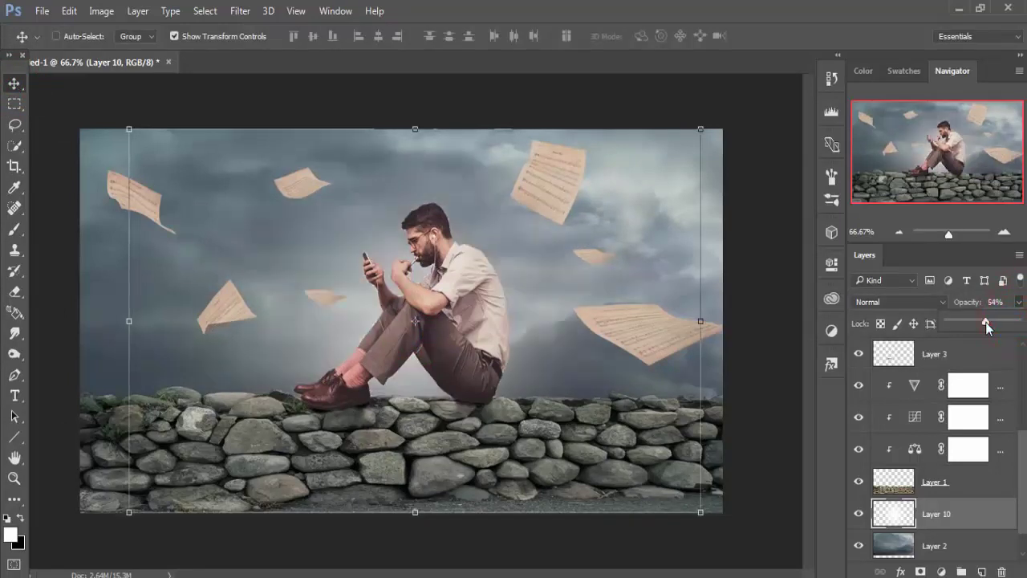
{"action": "left_click_drag", "start_coordinate": [986, 322], "coordinate": [983, 322]}
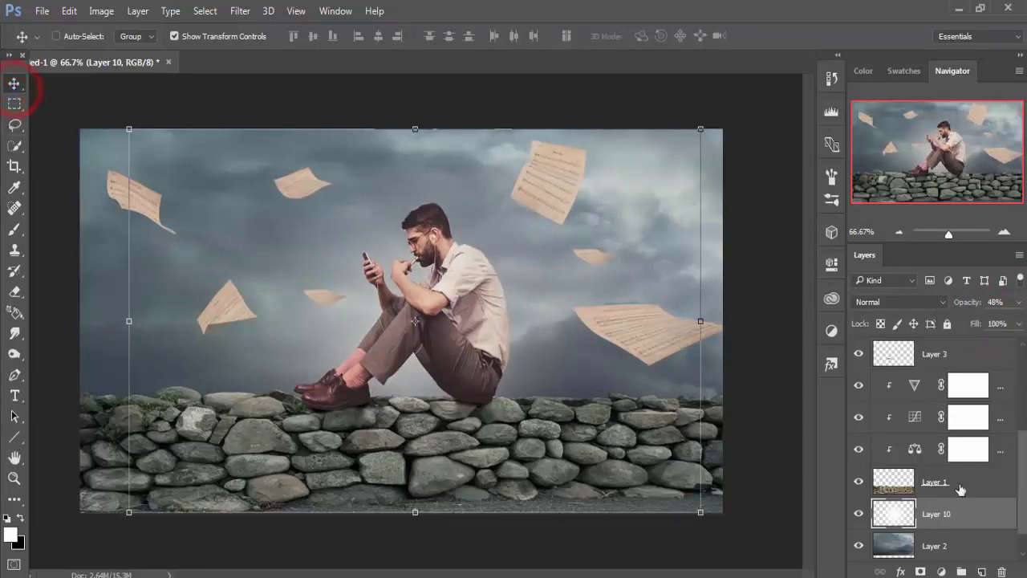
{"action": "left_click_drag", "start_coordinate": [1022, 455], "coordinate": [1022, 391]}
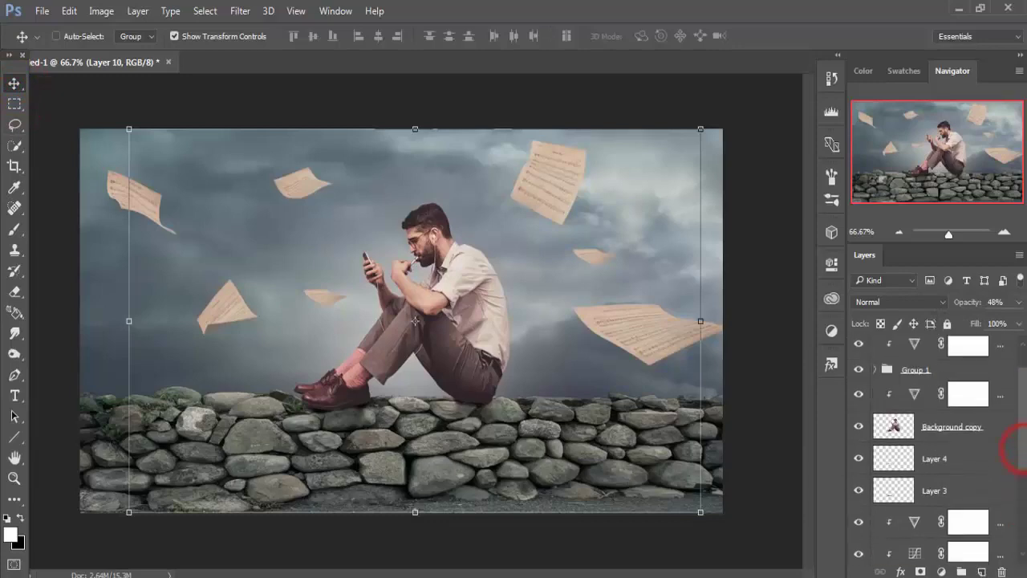
- Select the Background copy layer with the Smudge tool and zoom in on the man's head
{"action": "left_click", "coordinate": [897, 423]}
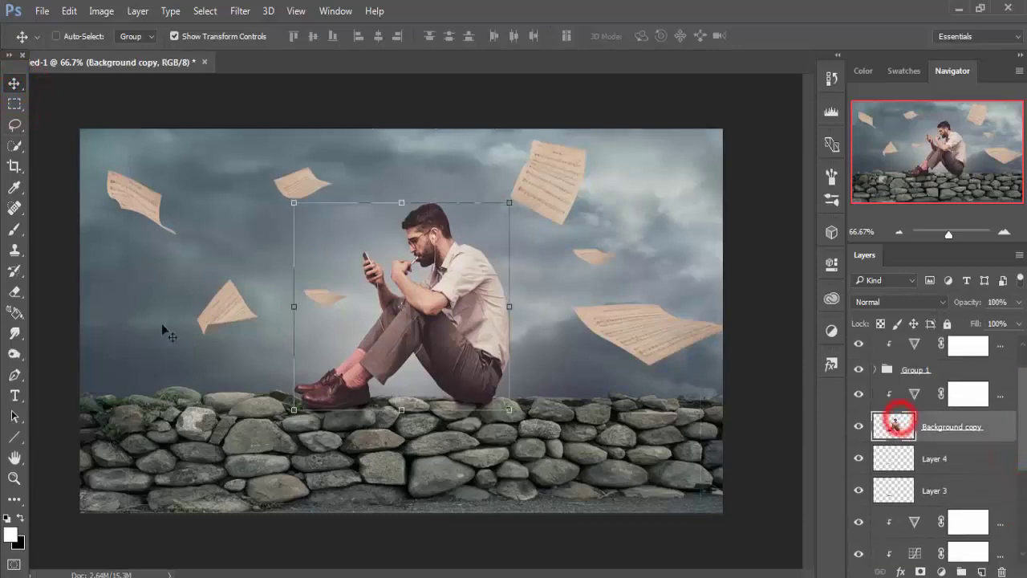
{"action": "left_click", "coordinate": [13, 333]}
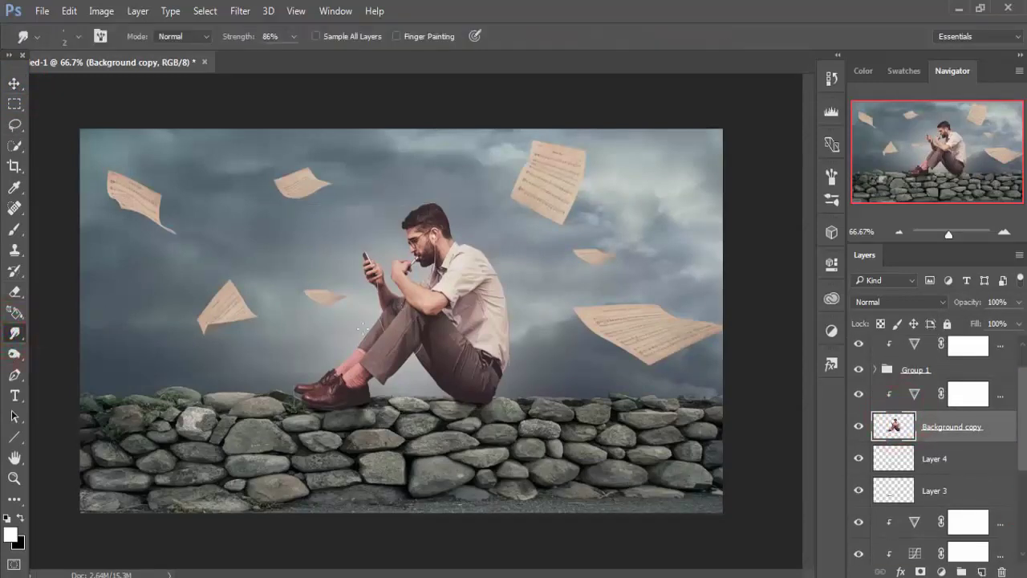
{"action": "scroll", "coordinate": [363, 329], "scroll_direction": "up", "scroll_amount": 2}
{"action": "scroll", "coordinate": [362, 328], "scroll_direction": "up", "scroll_amount": 1}
{"action": "scroll", "coordinate": [363, 328], "scroll_direction": "up", "scroll_amount": 1}
{"action": "scroll", "coordinate": [363, 328], "scroll_direction": "up", "scroll_amount": 1}
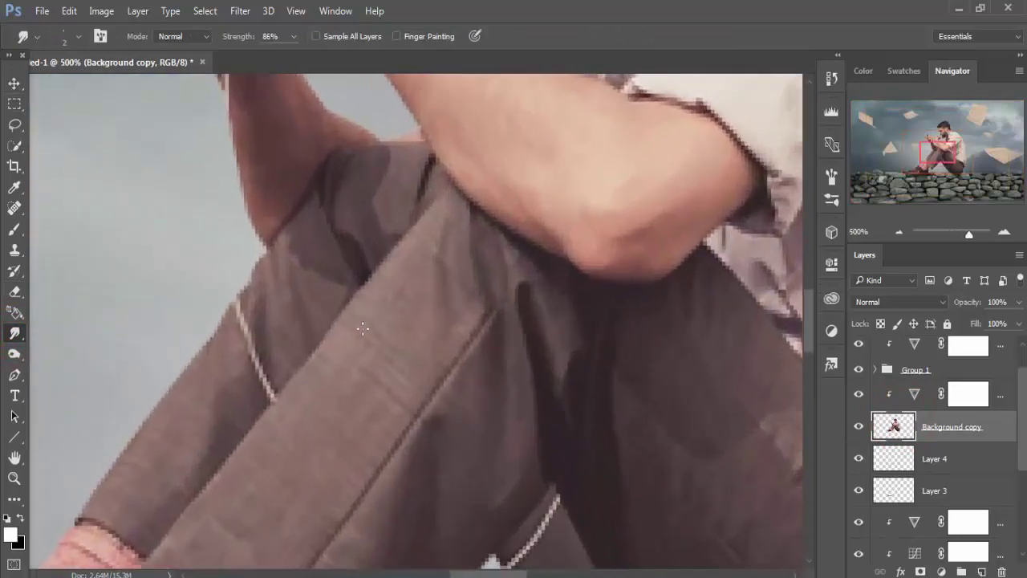
{"action": "left_click_drag", "start_coordinate": [495, 176], "coordinate": [493, 489]}
{"action": "mouse_move", "coordinate": [518, 241]}
{"action": "left_mouse_down"}
{"action": "mouse_move", "coordinate": [518, 297]}
{"action": "mouse_move", "coordinate": [554, 397]}
{"action": "left_mouse_up"}
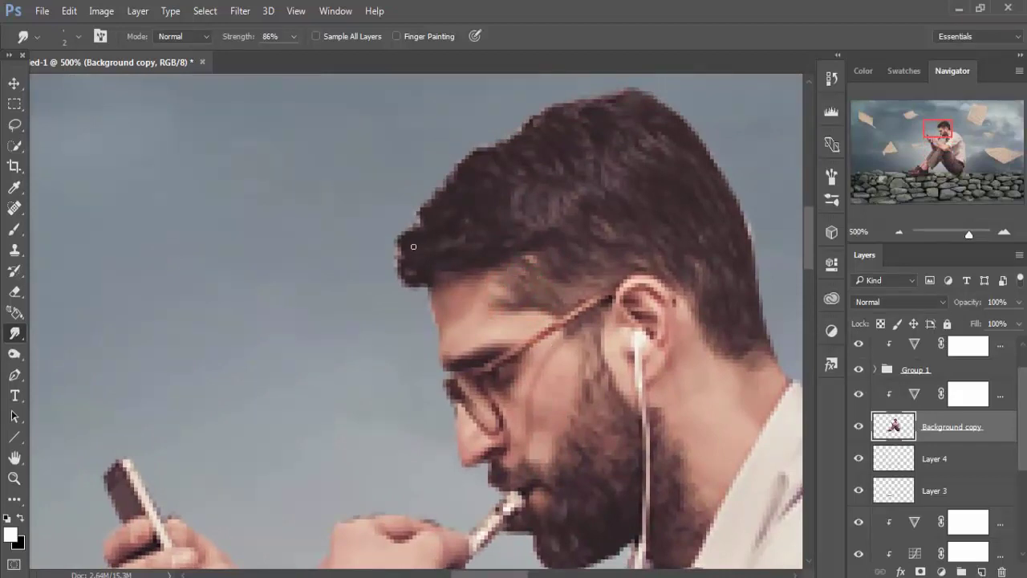
- Smudge the forehead, front hairline, top and upper-right hair edges into the sky
{"action": "left_click_drag", "start_coordinate": [403, 249], "coordinate": [408, 286]}
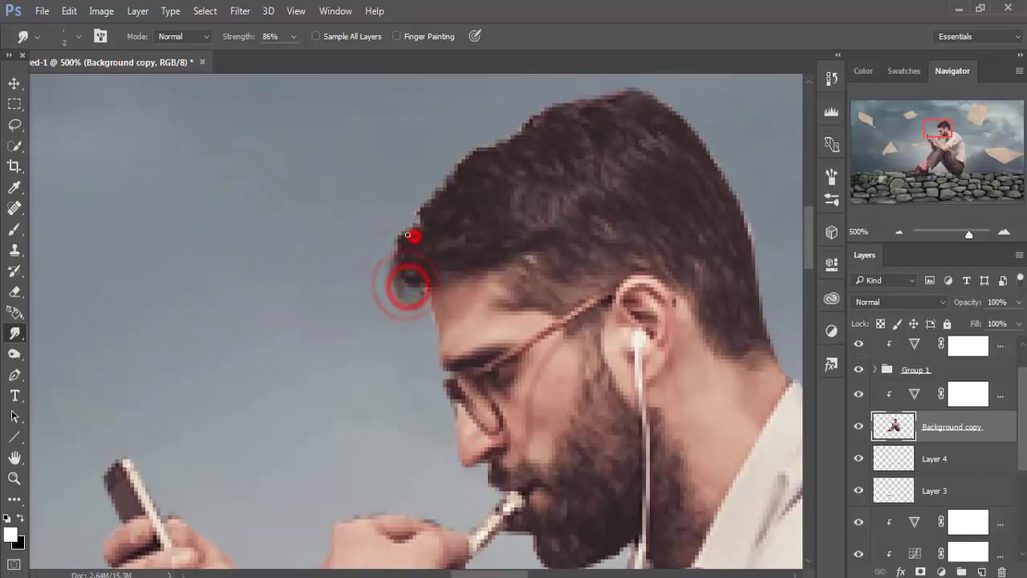
{"action": "left_click_drag", "start_coordinate": [408, 235], "coordinate": [426, 227]}
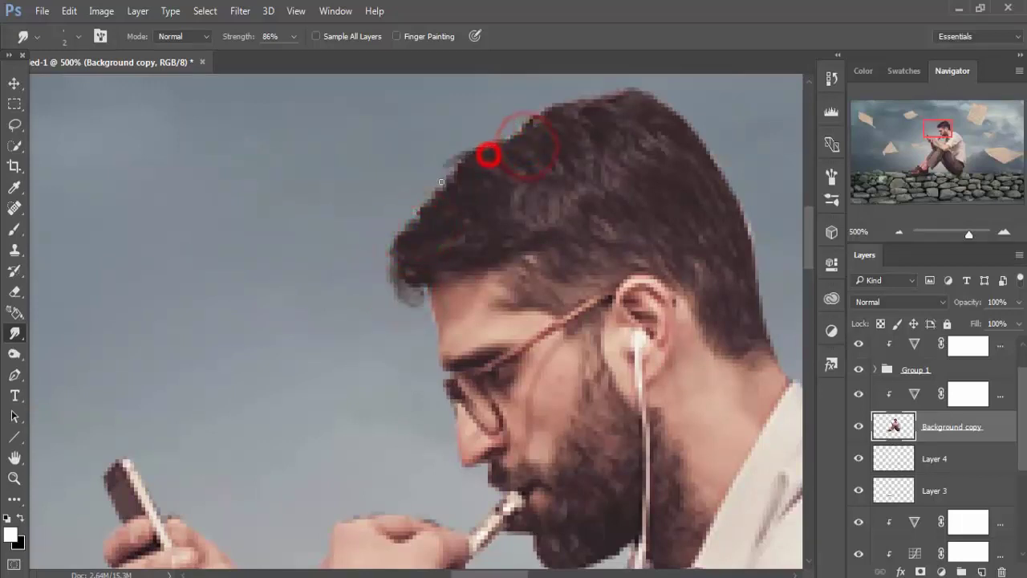
{"action": "mouse_move", "coordinate": [443, 190]}
{"action": "left_mouse_down"}
{"action": "mouse_move", "coordinate": [408, 233]}
{"action": "mouse_move", "coordinate": [417, 215]}
{"action": "left_mouse_up"}
{"action": "left_click_drag", "start_coordinate": [522, 137], "coordinate": [592, 105]}
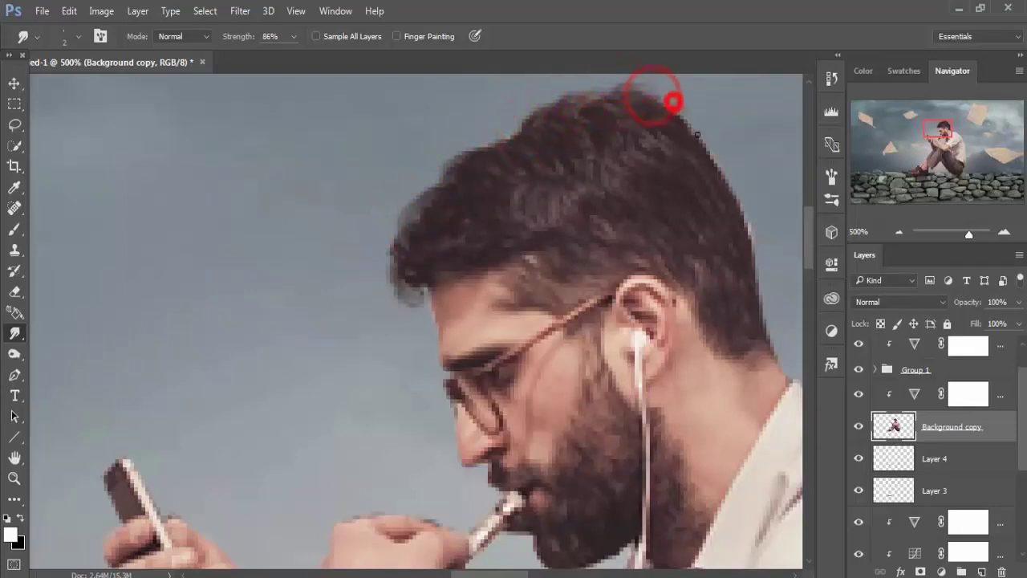
{"action": "mouse_move", "coordinate": [688, 130]}
{"action": "left_mouse_down"}
{"action": "mouse_move", "coordinate": [742, 239]}
{"action": "mouse_move", "coordinate": [767, 332]}
{"action": "left_mouse_up"}
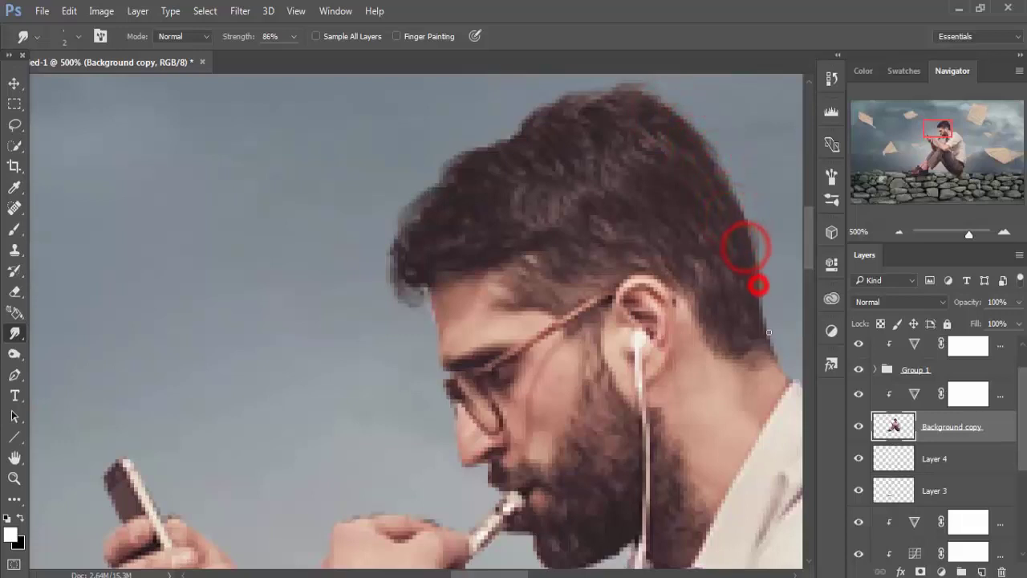
- Zoom out and add a new empty layer above the man's Background copy layer
{"action": "left_click", "coordinate": [12, 85]}
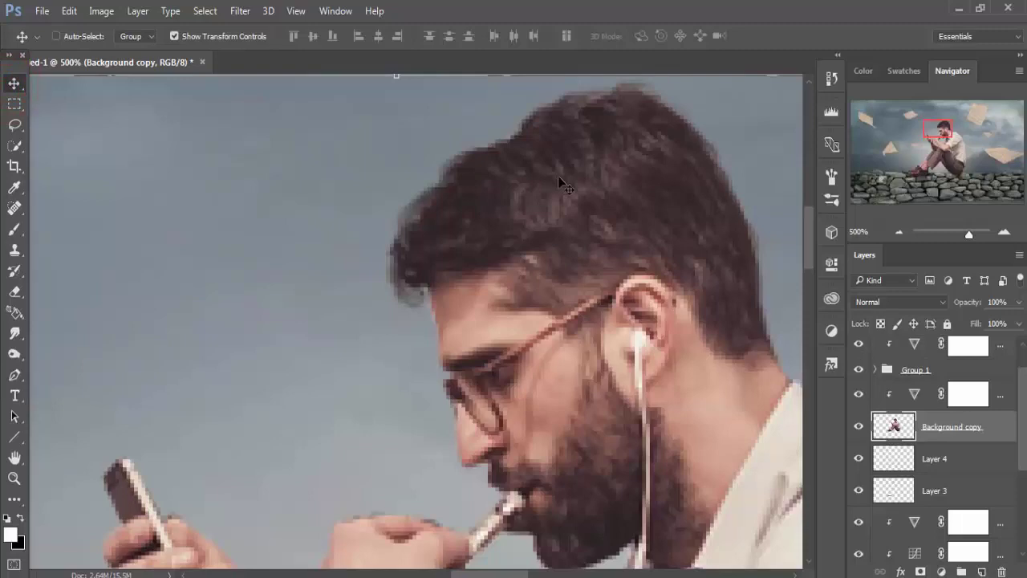
{"action": "key", "text": "ctrl+minus"}
{"action": "key", "text": "ctrl+minus"}
{"action": "key", "text": "ctrl+minus"}
{"action": "key", "text": "ctrl+minus"}
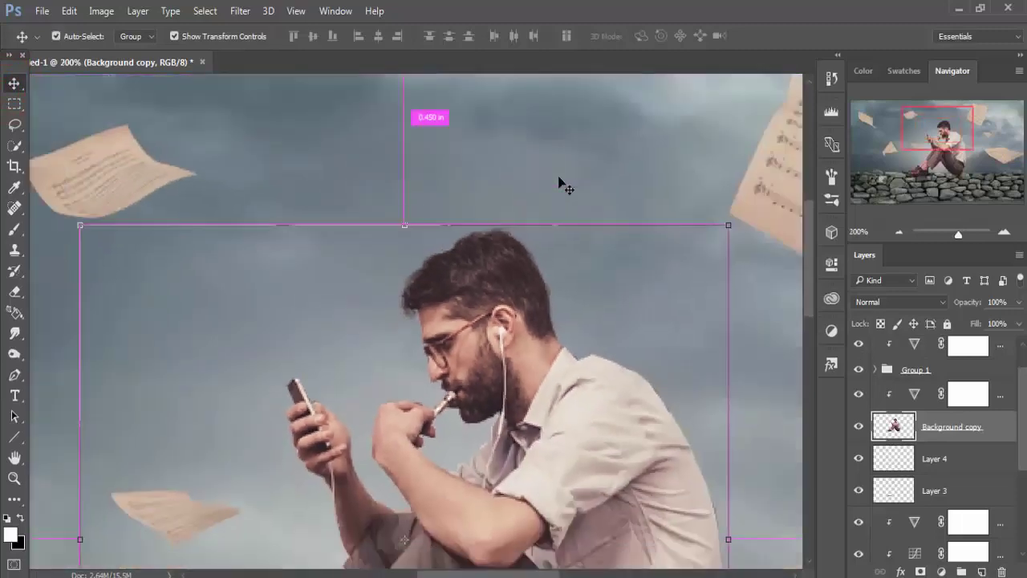
{"action": "key", "text": "ctrl+minus"}
{"action": "key", "text": "ctrl+minus"}
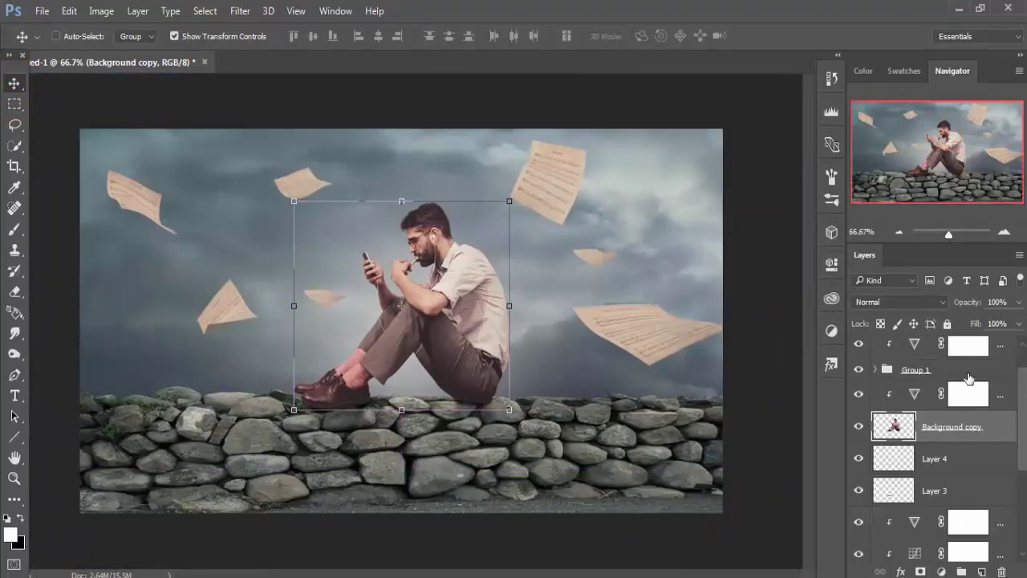
{"action": "left_click_drag", "start_coordinate": [1024, 409], "coordinate": [1025, 399]}
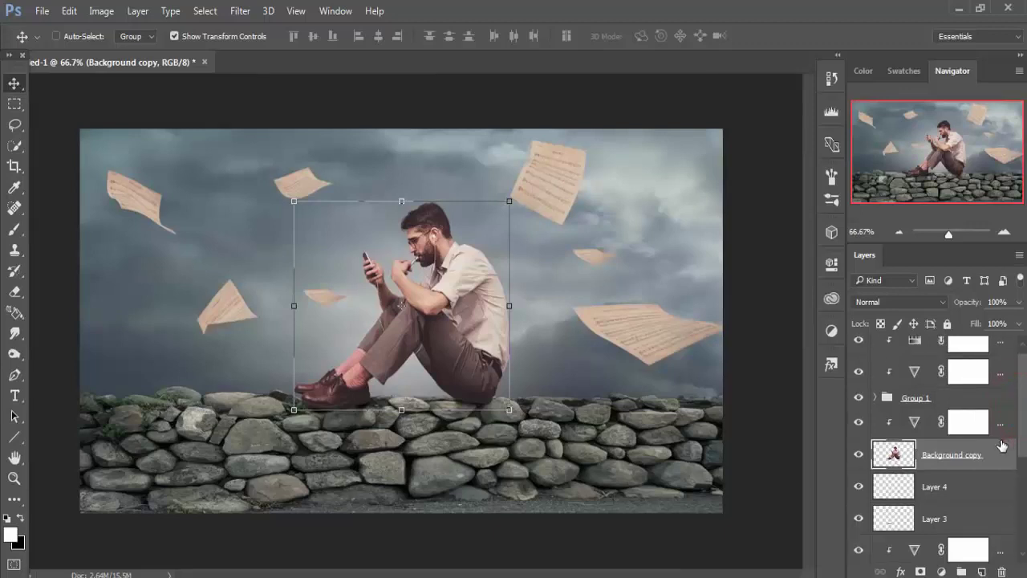
{"action": "left_click", "coordinate": [980, 572]}
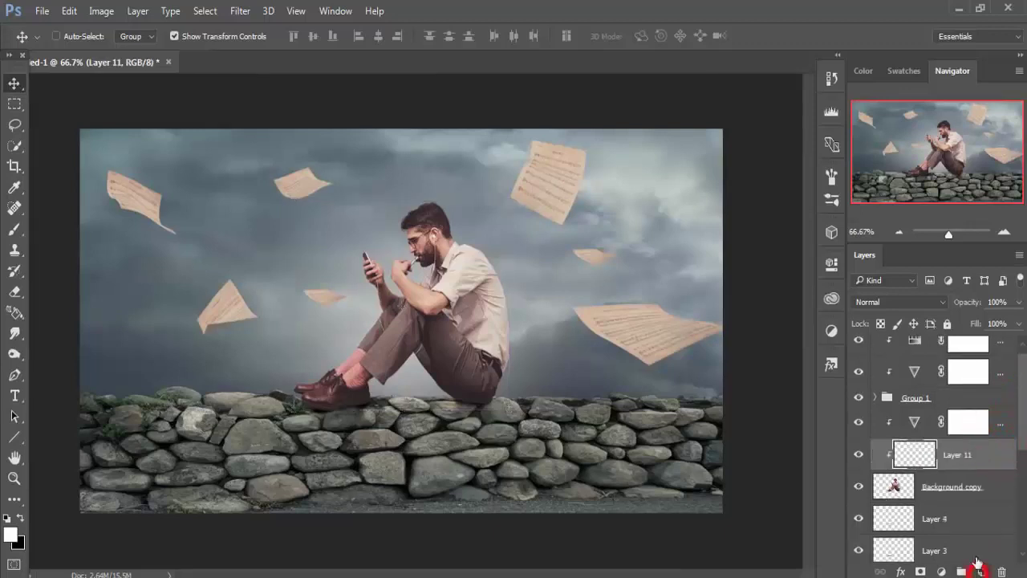
- Fill the new layer with 50% Gray and set its blend mode to Overlay
{"action": "left_click", "coordinate": [69, 10]}
{"action": "left_click", "coordinate": [102, 223]}
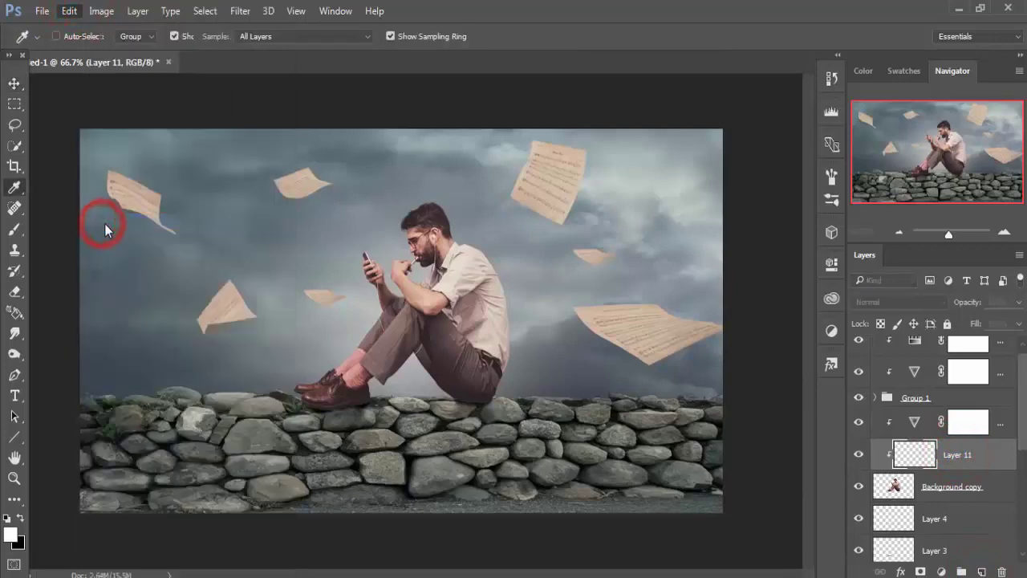
{"action": "left_click", "coordinate": [572, 163]}
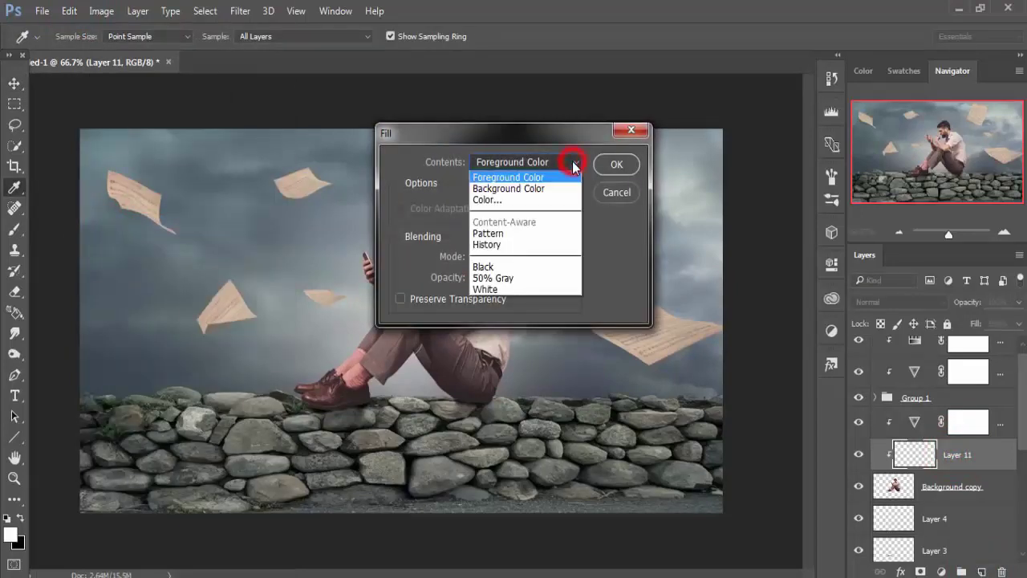
{"action": "left_click", "coordinate": [521, 276]}
{"action": "left_click", "coordinate": [612, 165]}
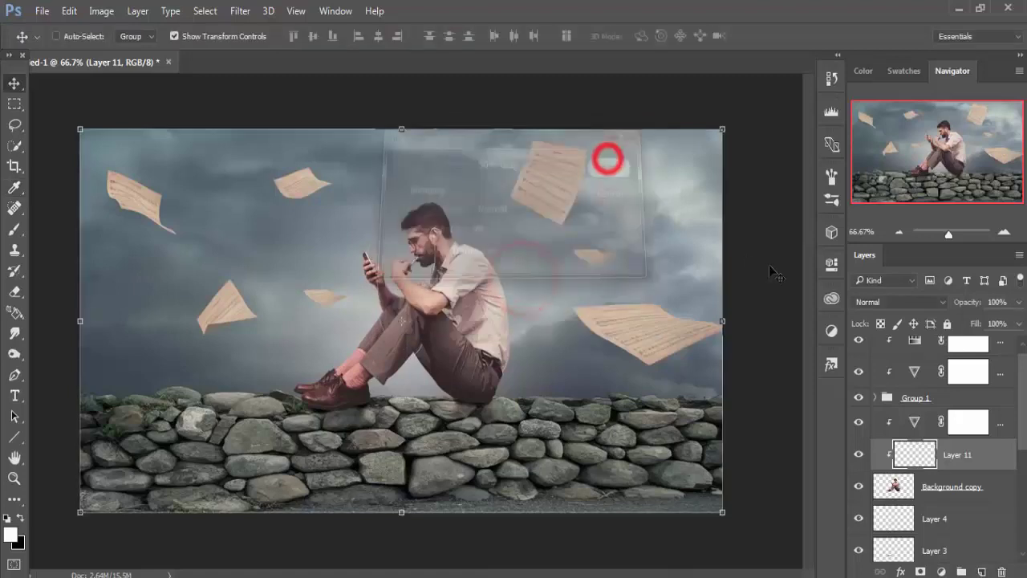
{"action": "left_click", "coordinate": [940, 304]}
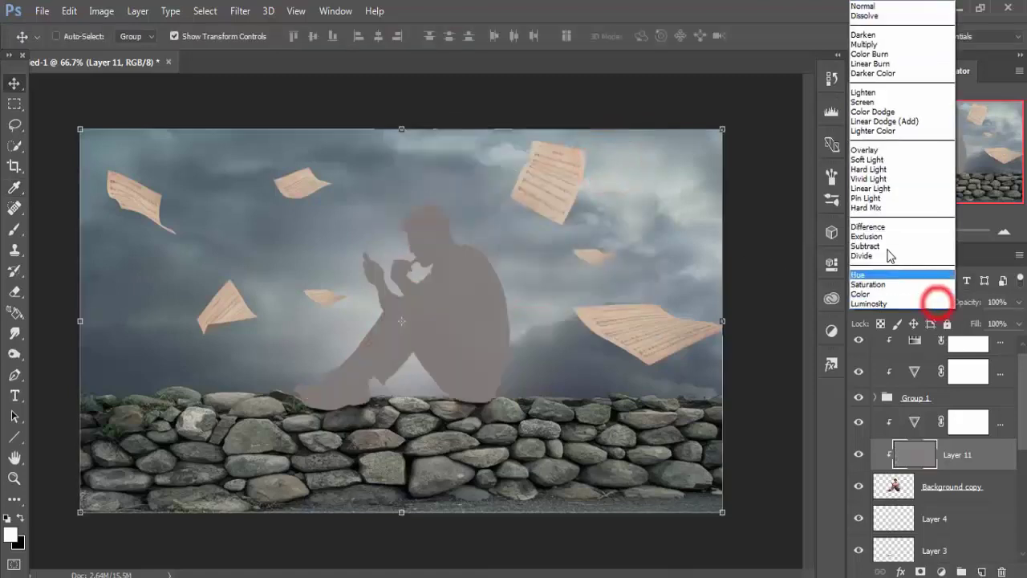
{"action": "left_click", "coordinate": [873, 153]}
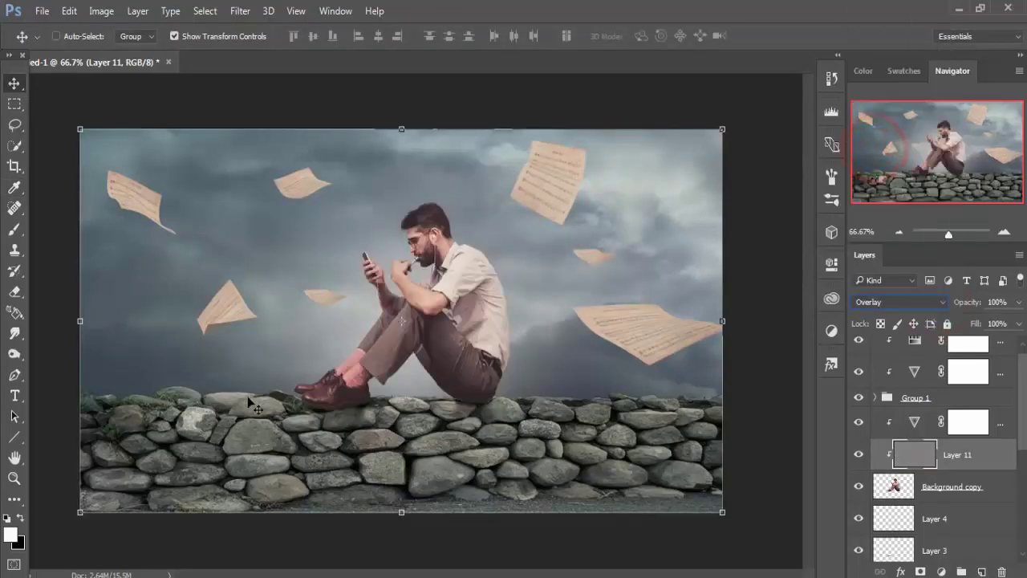
{"action": "left_click", "coordinate": [21, 362]}
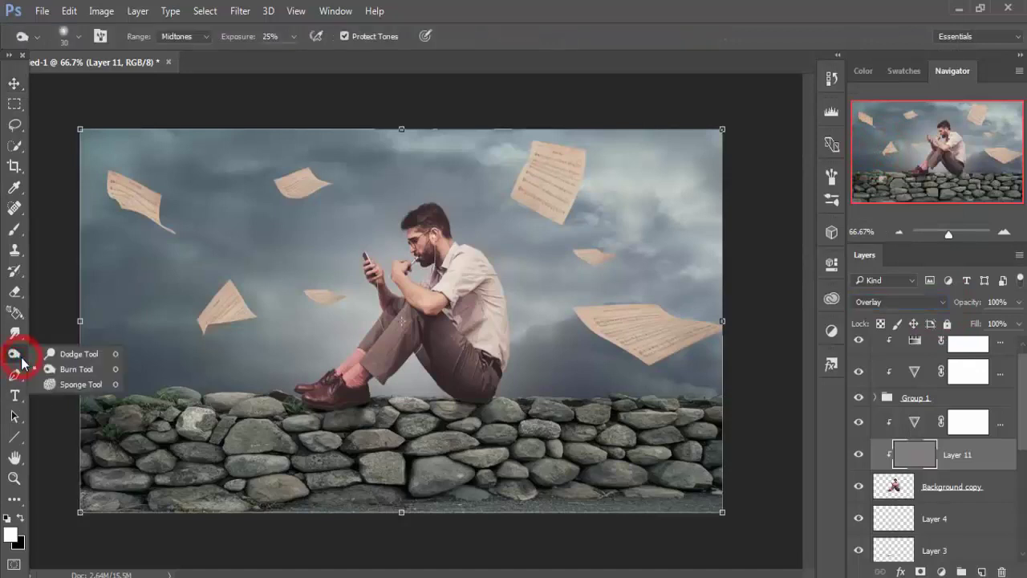
- Dodge the shirt shoulder and trouser folds, knee, lower leg and belt area at 33% exposure
{"action": "left_click", "coordinate": [94, 354]}
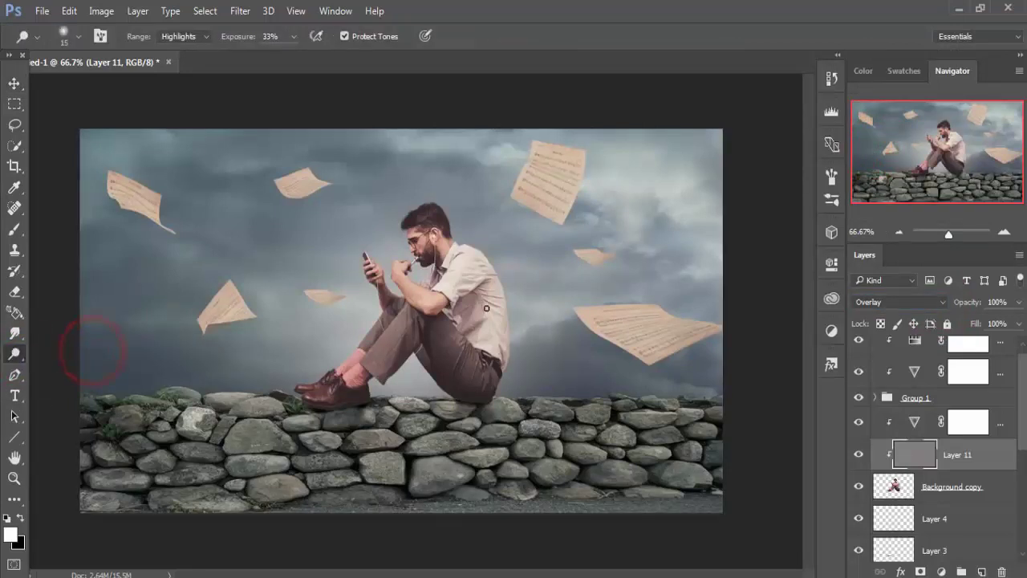
{"action": "key", "text": "ctrl+plus"}
{"action": "key", "text": "ctrl+plus"}
{"action": "key", "text": "ctrl+plus"}
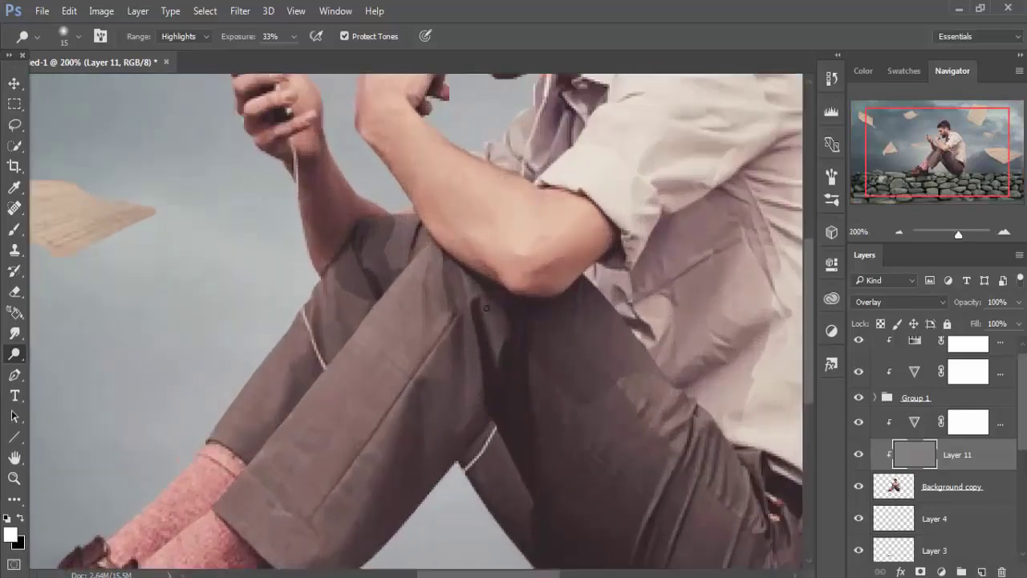
{"action": "left_click_drag", "start_coordinate": [502, 344], "coordinate": [371, 458]}
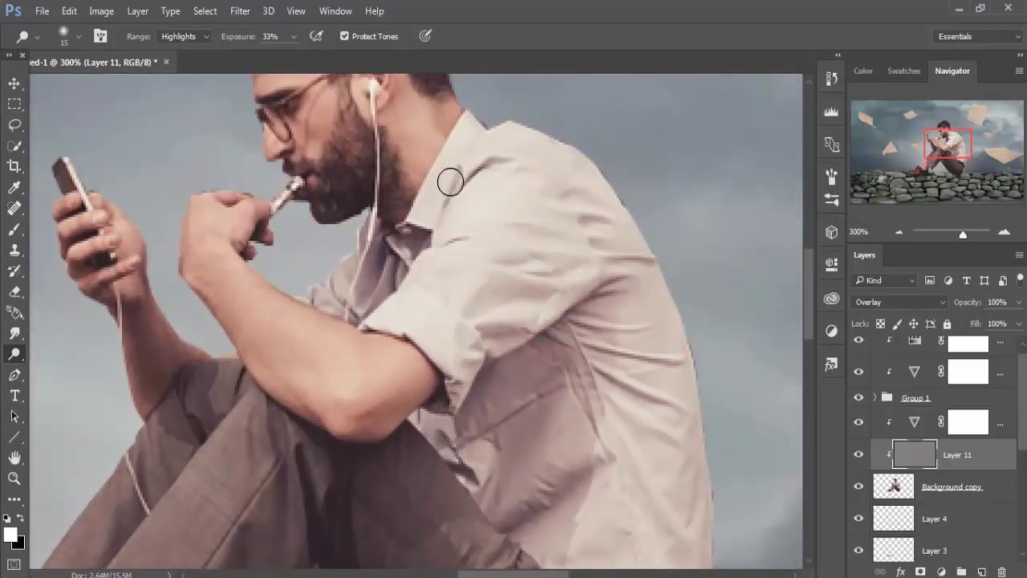
{"action": "mouse_move", "coordinate": [450, 182]}
{"action": "left_mouse_down"}
{"action": "mouse_move", "coordinate": [502, 158]}
{"action": "mouse_move", "coordinate": [515, 166]}
{"action": "left_mouse_up"}
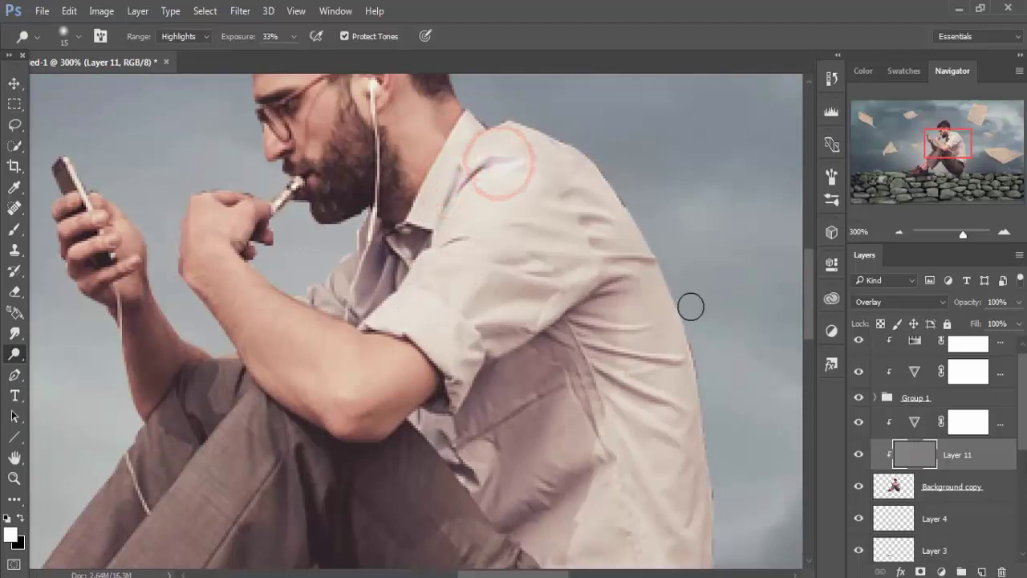
{"action": "scroll", "coordinate": [559, 464], "scroll_direction": "down", "scroll_amount": 3}
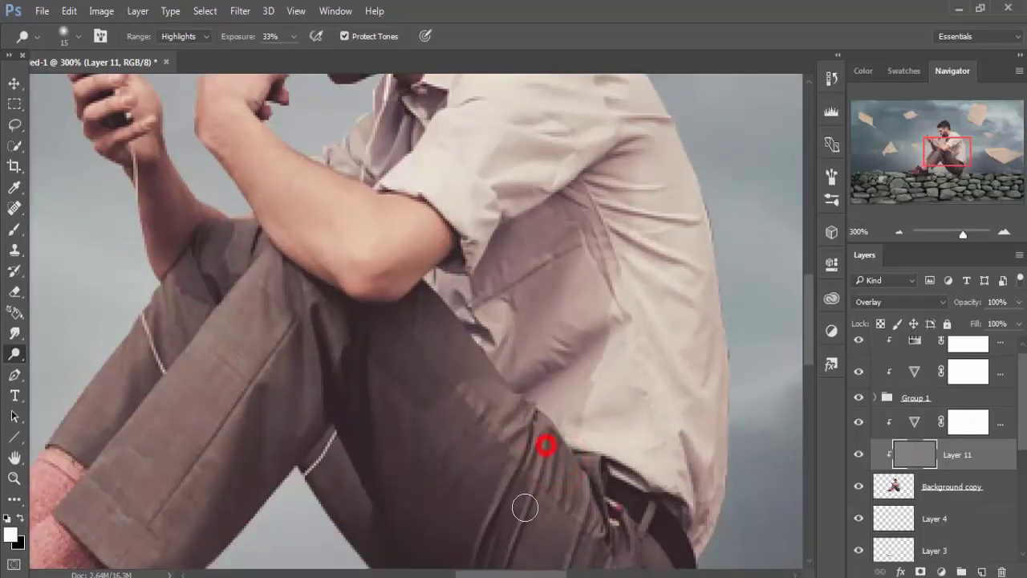
{"action": "scroll", "coordinate": [490, 528], "scroll_direction": "down", "scroll_amount": 3}
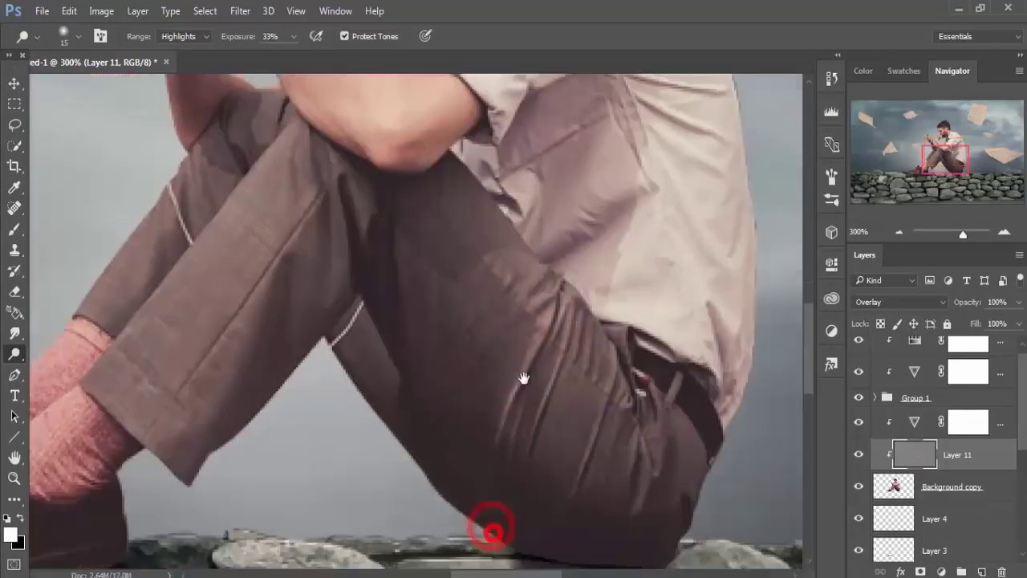
{"action": "left_click", "coordinate": [250, 144]}
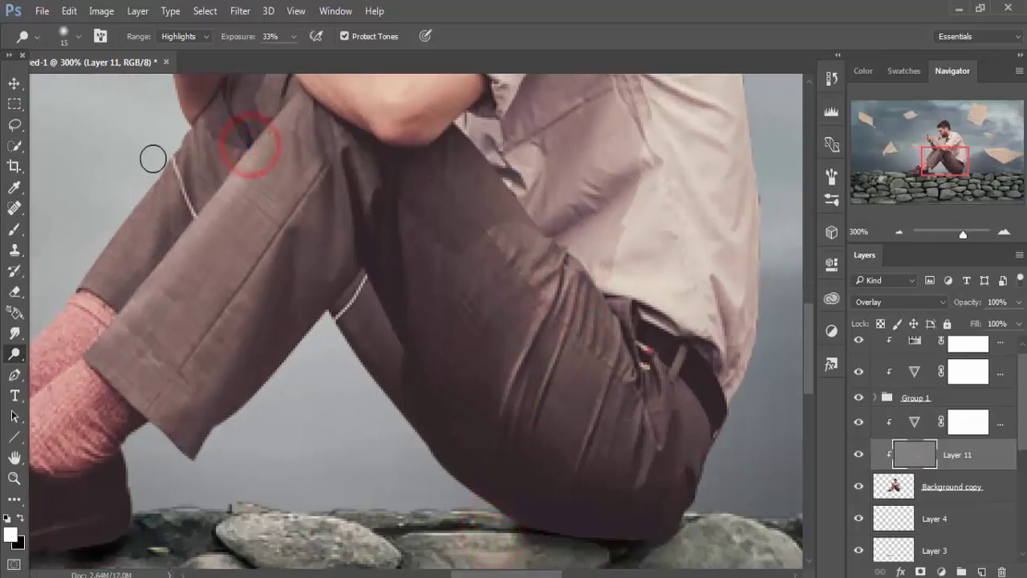
{"action": "left_click", "coordinate": [187, 127]}
{"action": "left_click", "coordinate": [105, 241]}
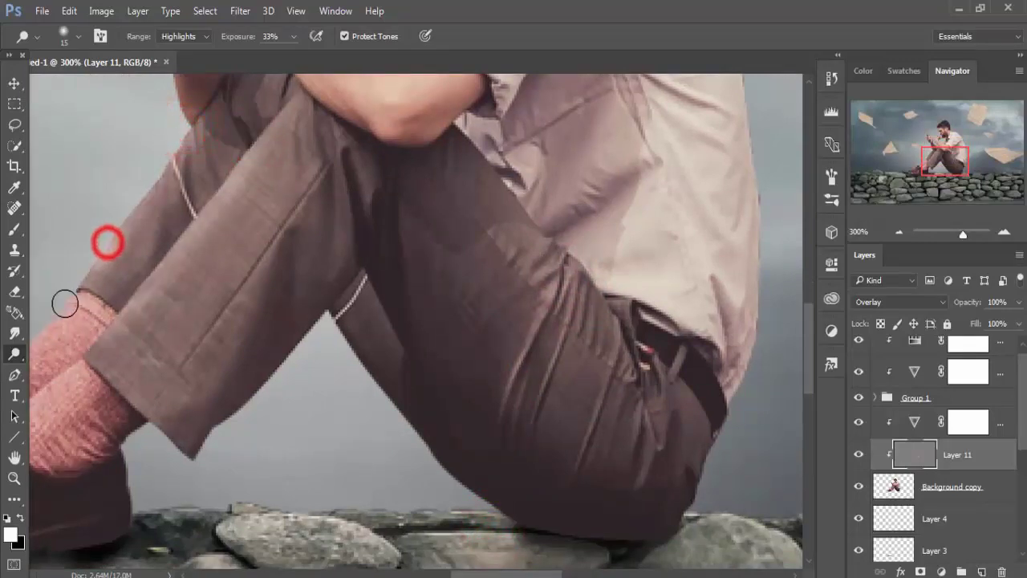
{"action": "left_click", "coordinate": [625, 337]}
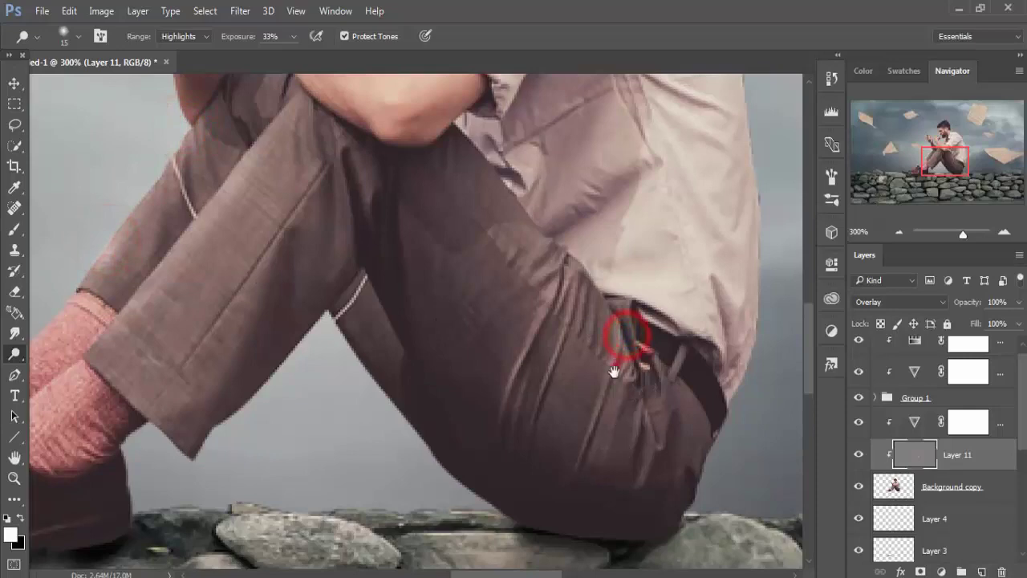
- Dodge the shirt near the armpit, then bring up the dodge/burn tool choices
{"action": "left_click_drag", "start_coordinate": [609, 357], "coordinate": [607, 539]}
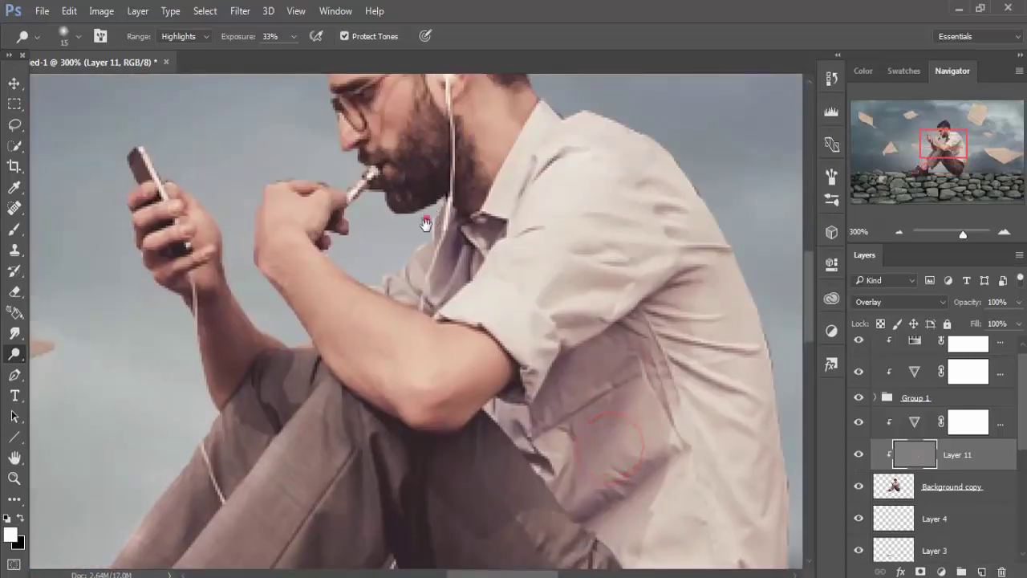
{"action": "mouse_move", "coordinate": [424, 218]}
{"action": "left_mouse_down"}
{"action": "mouse_move", "coordinate": [425, 305]}
{"action": "mouse_move", "coordinate": [419, 195]}
{"action": "left_mouse_up"}
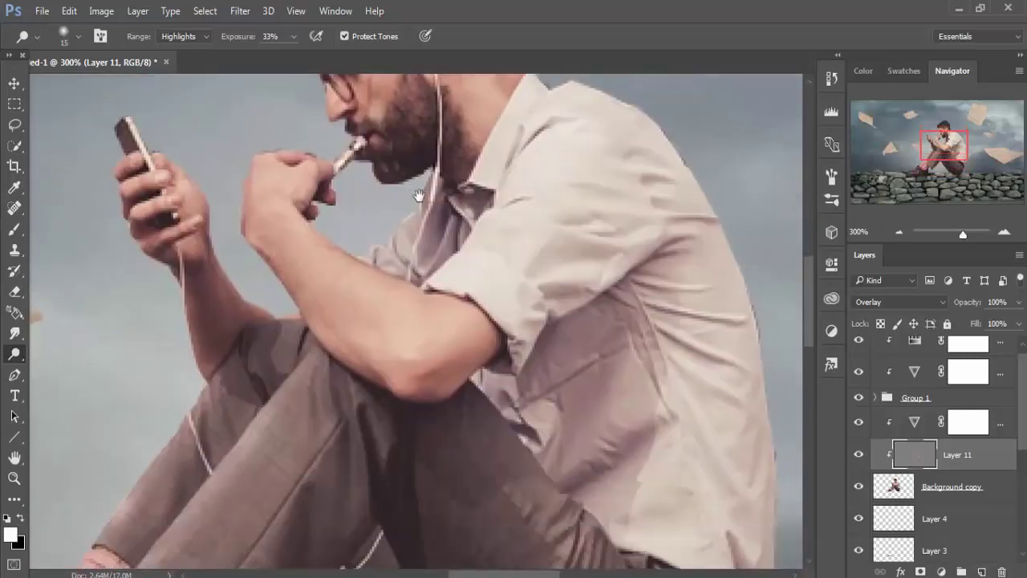
{"action": "left_click", "coordinate": [614, 289]}
{"action": "left_click", "coordinate": [660, 316]}
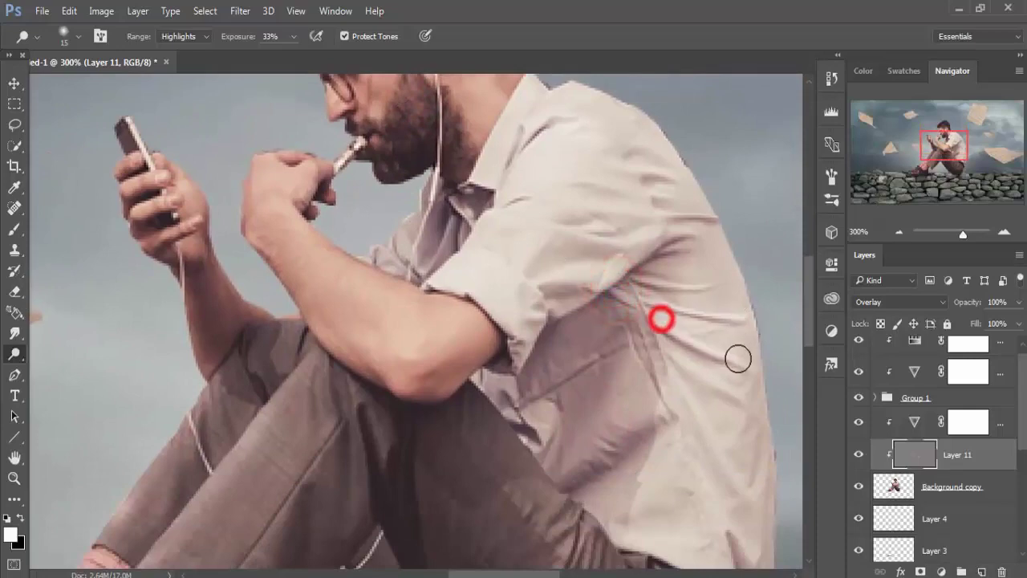
{"action": "mouse_move", "coordinate": [657, 389]}
{"action": "left_mouse_down"}
{"action": "mouse_move", "coordinate": [647, 270]}
{"action": "mouse_move", "coordinate": [660, 381]}
{"action": "left_mouse_up"}
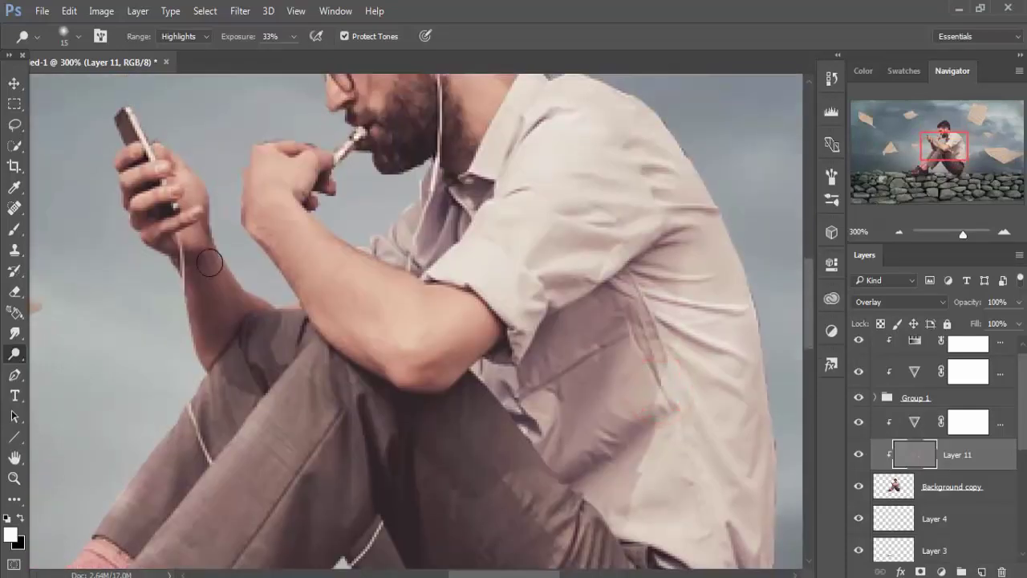
{"action": "left_click", "coordinate": [20, 359]}
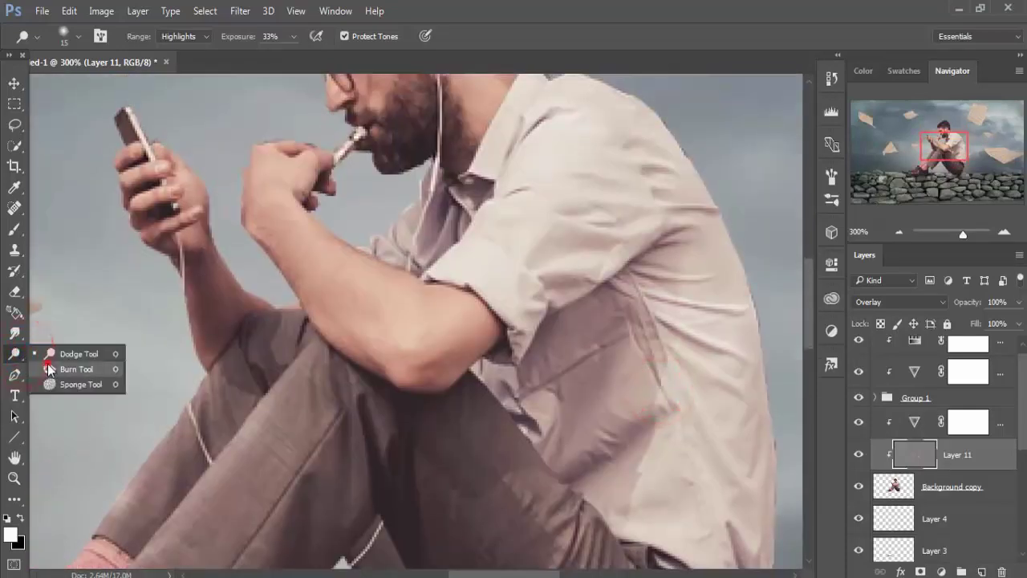
- With the Burn Tool (Midtones, 25%), darken the forearm, elbow, wrist, neck and shirt near the shoulder
{"action": "left_click", "coordinate": [50, 363]}
{"action": "left_click_drag", "start_coordinate": [297, 285], "coordinate": [348, 320]}
{"action": "left_click", "coordinate": [303, 240]}
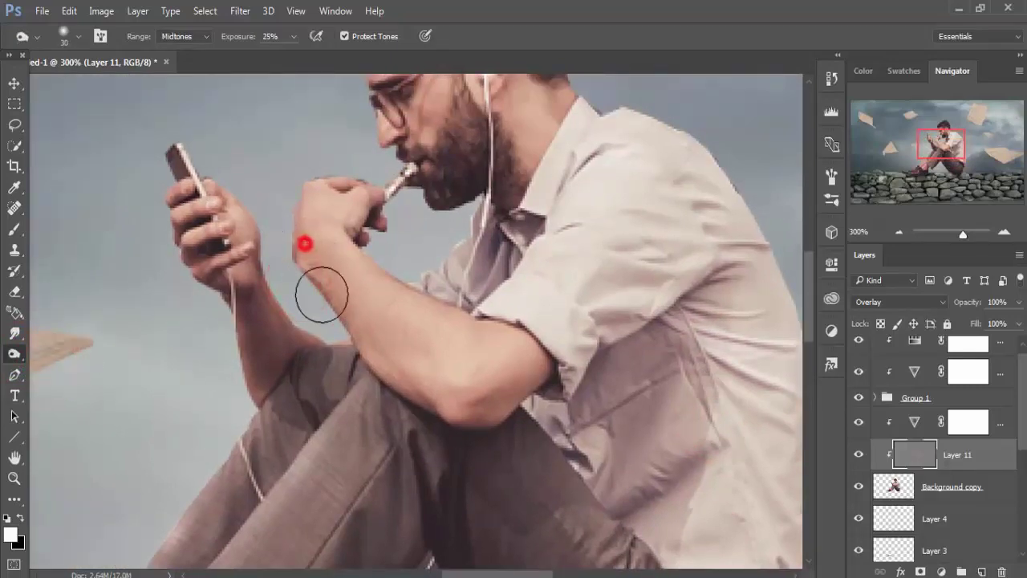
{"action": "left_click", "coordinate": [361, 339]}
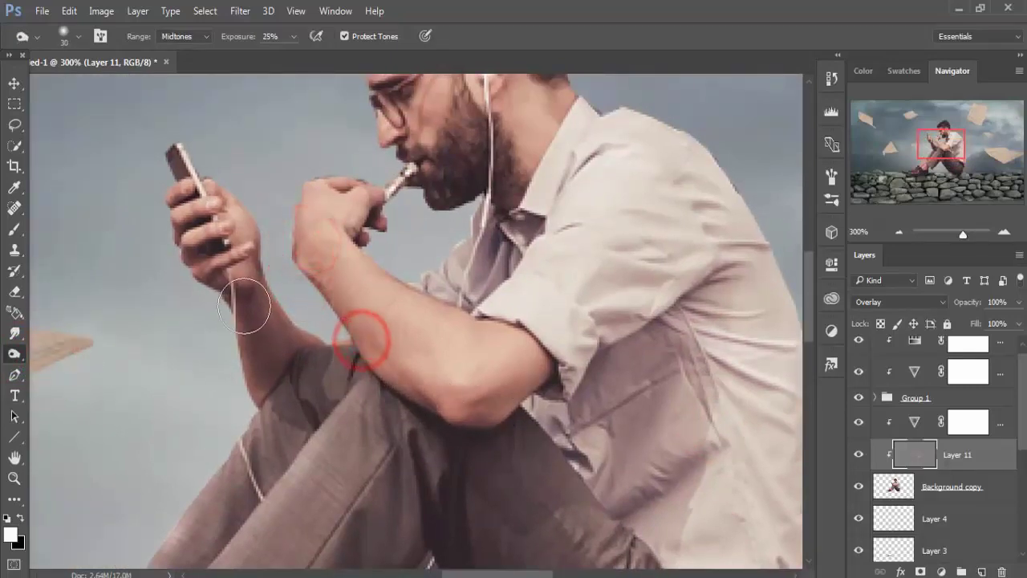
{"action": "left_click", "coordinate": [236, 306]}
{"action": "left_click_drag", "start_coordinate": [507, 183], "coordinate": [511, 302]}
{"action": "left_click", "coordinate": [490, 236]}
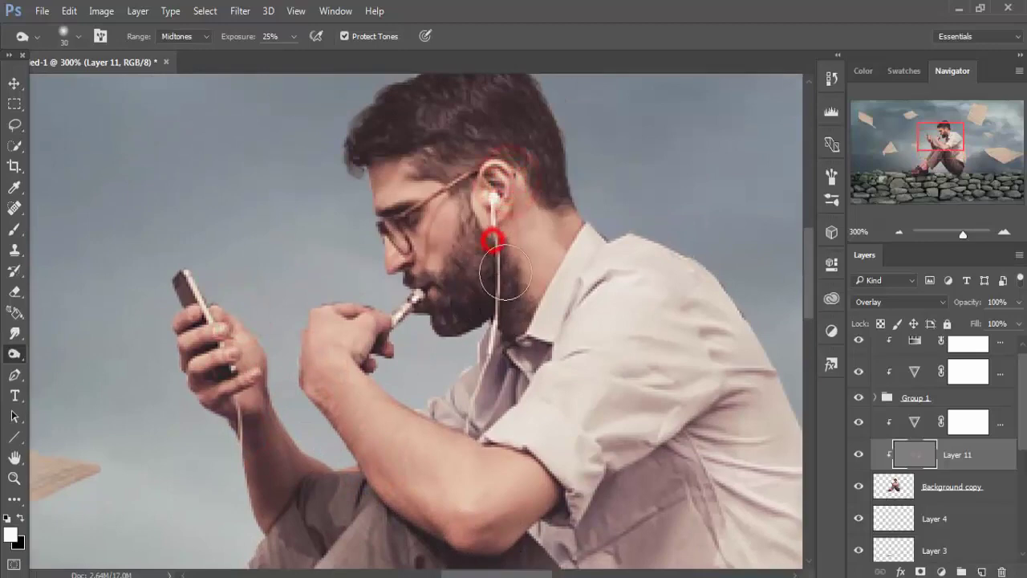
{"action": "left_click", "coordinate": [535, 211]}
{"action": "left_click", "coordinate": [562, 230]}
{"action": "left_click", "coordinate": [681, 265]}
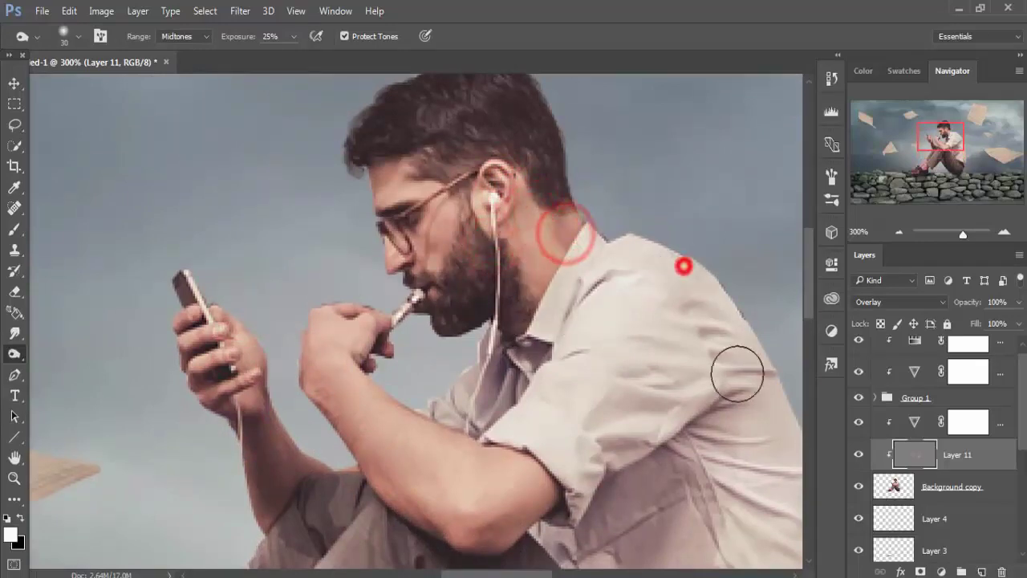
{"action": "left_click_drag", "start_coordinate": [721, 391], "coordinate": [553, 120]}
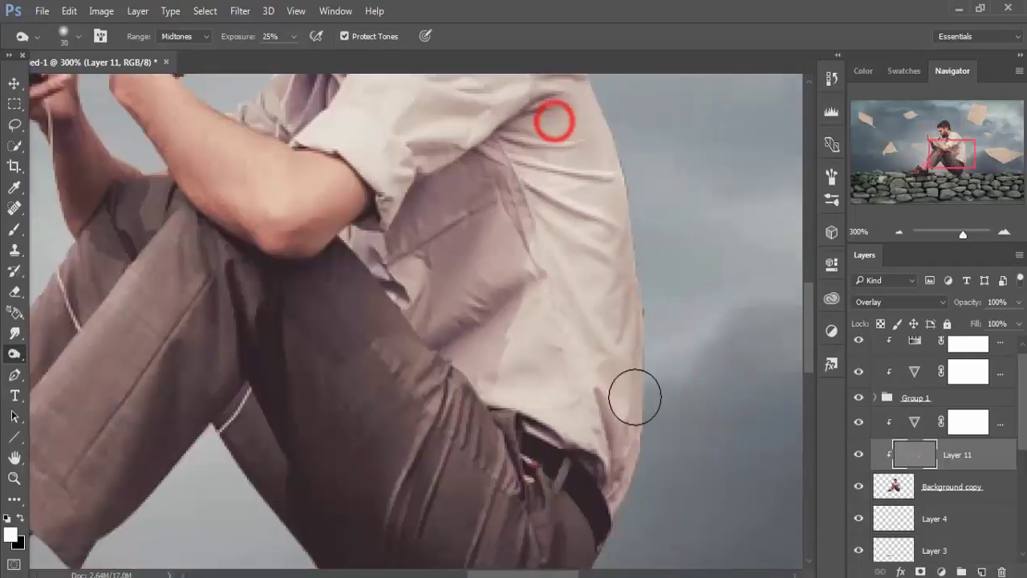
{"action": "left_click", "coordinate": [642, 315]}
- Burn shadows into the shirt folds, side creases, waist and upper trouser edge
{"action": "left_click_drag", "start_coordinate": [580, 457], "coordinate": [596, 249]}
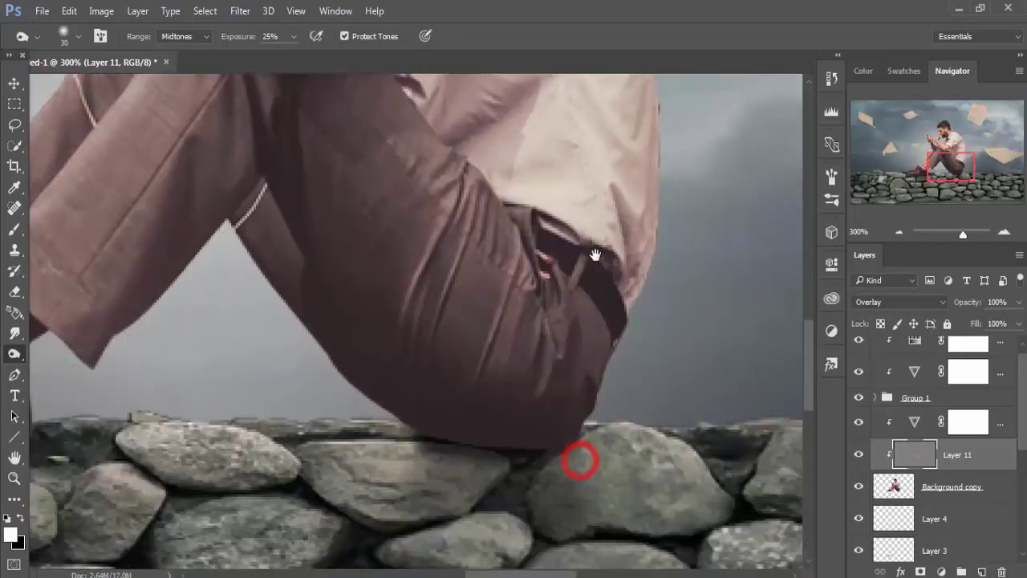
{"action": "left_click", "coordinate": [478, 154]}
{"action": "left_click", "coordinate": [559, 96]}
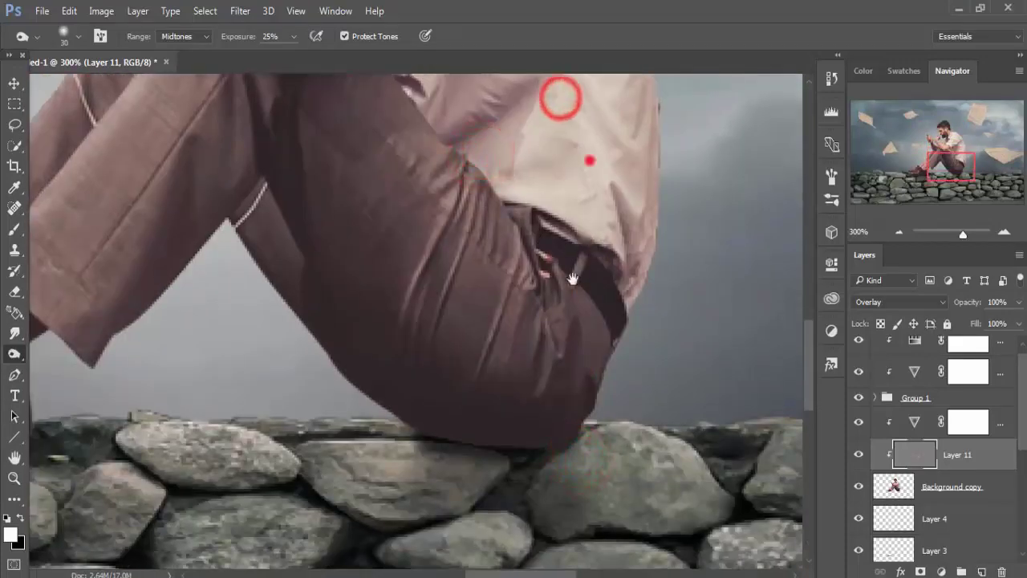
{"action": "left_click_drag", "start_coordinate": [591, 160], "coordinate": [547, 393]}
{"action": "left_click", "coordinate": [532, 176]}
{"action": "left_click", "coordinate": [524, 227]}
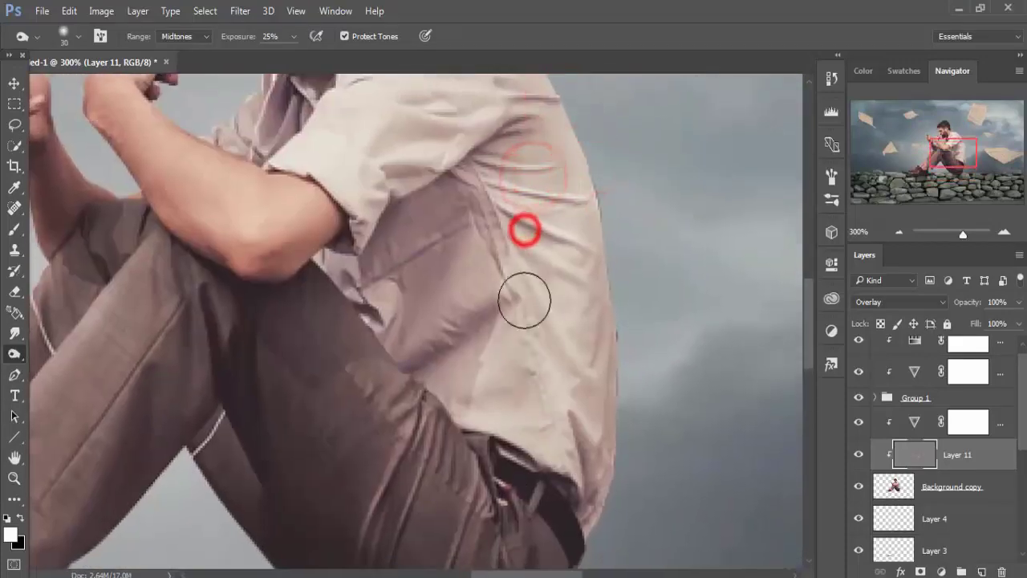
{"action": "left_click", "coordinate": [554, 153]}
{"action": "left_click", "coordinate": [567, 417]}
{"action": "left_click", "coordinate": [486, 348]}
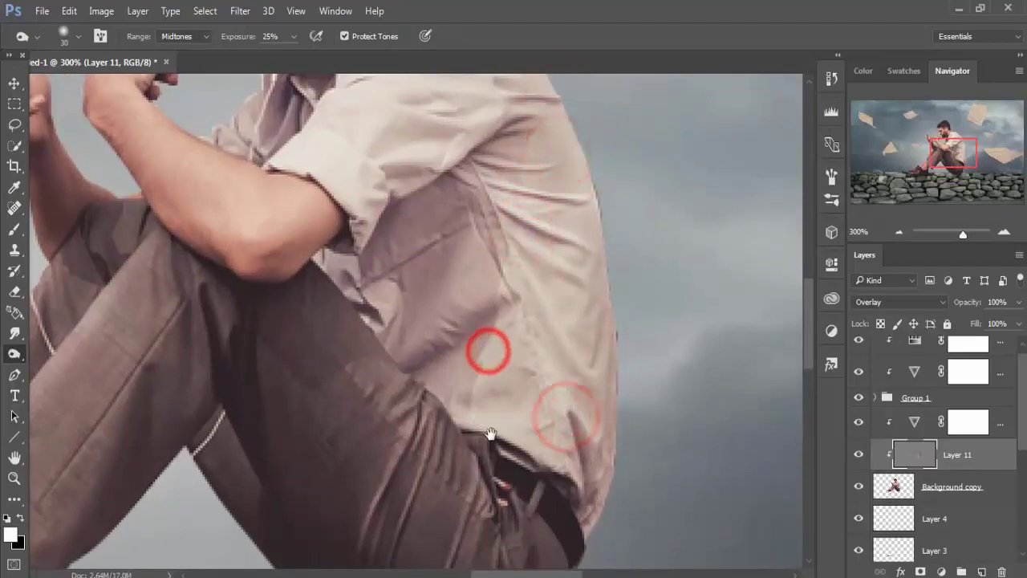
- Darken the lower trouser leg, hem, sock, shoe laces and shoe
{"action": "left_click_drag", "start_coordinate": [490, 435], "coordinate": [600, 320]}
{"action": "left_click", "coordinate": [259, 171]}
{"action": "left_click", "coordinate": [194, 206]}
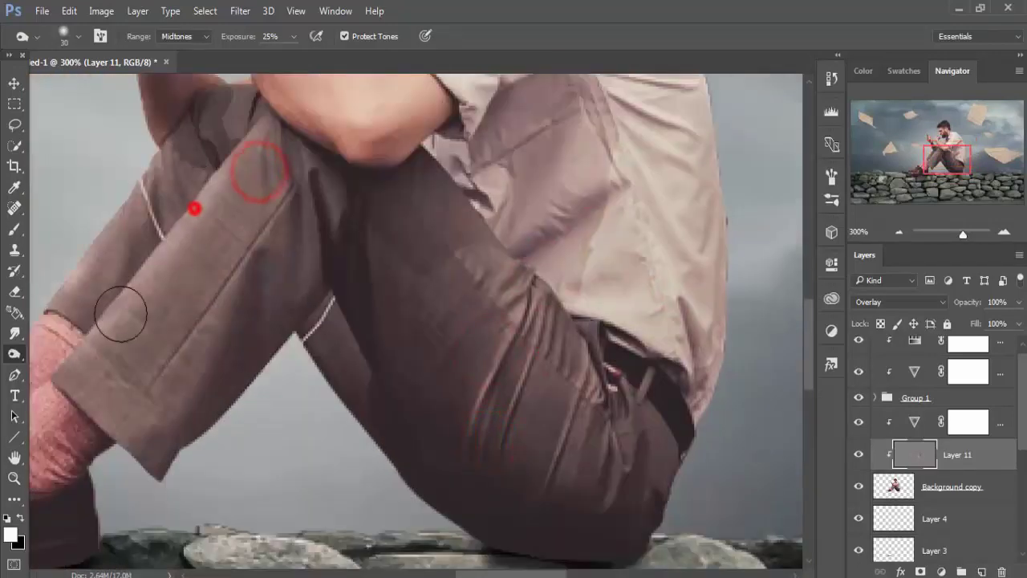
{"action": "left_click_drag", "start_coordinate": [123, 337], "coordinate": [347, 291]}
{"action": "left_click", "coordinate": [291, 345]}
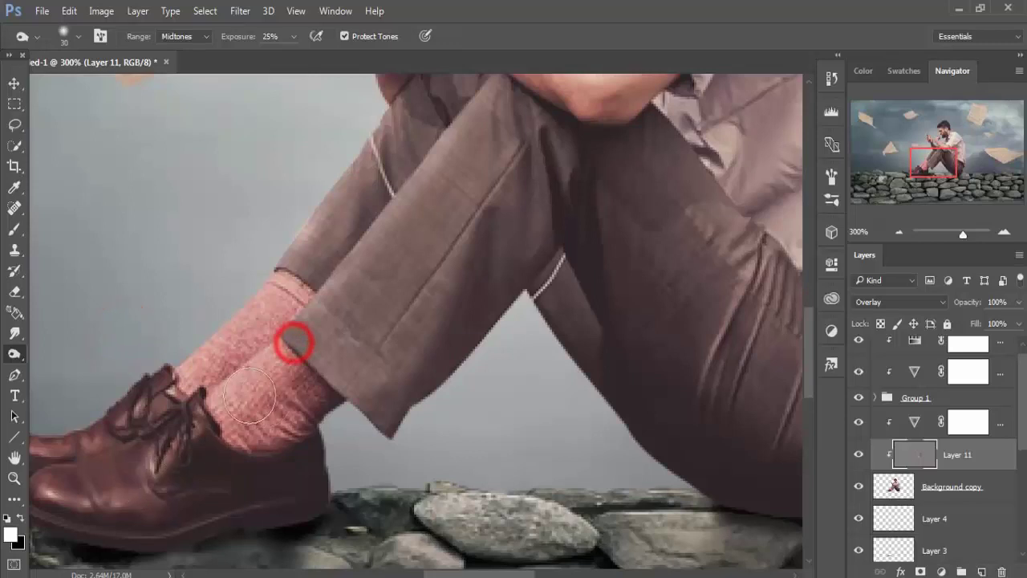
{"action": "left_click_drag", "start_coordinate": [217, 409], "coordinate": [329, 401]}
{"action": "left_click", "coordinate": [321, 379]}
{"action": "left_click", "coordinate": [230, 425]}
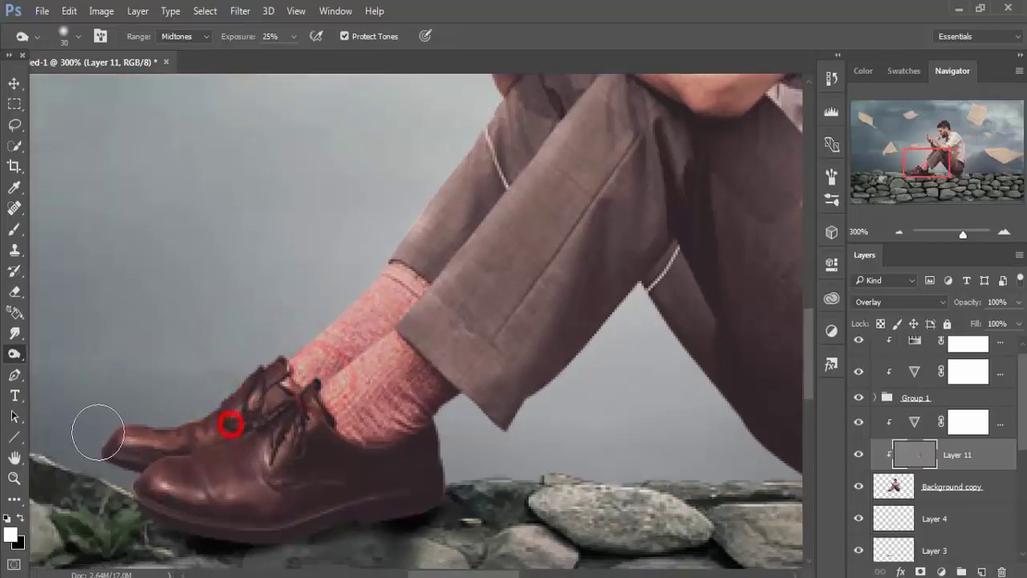
{"action": "left_click", "coordinate": [362, 282]}
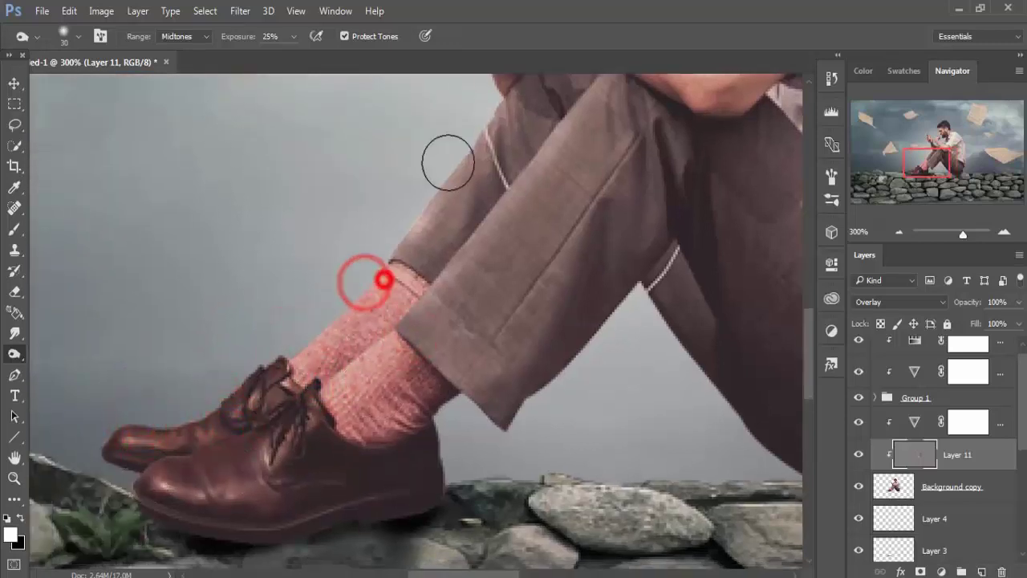
{"action": "left_click", "coordinate": [456, 152]}
{"action": "left_click", "coordinate": [508, 99]}
- Burn shadows onto the shoulder, collar and shirt beside the neck
{"action": "left_click_drag", "start_coordinate": [545, 183], "coordinate": [401, 374]}
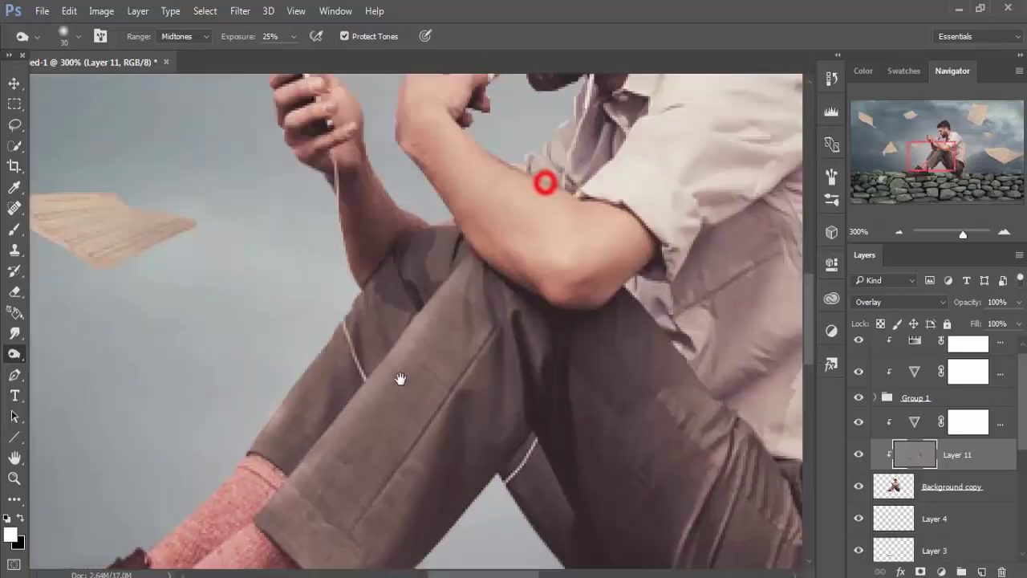
{"action": "left_click_drag", "start_coordinate": [513, 241], "coordinate": [495, 348]}
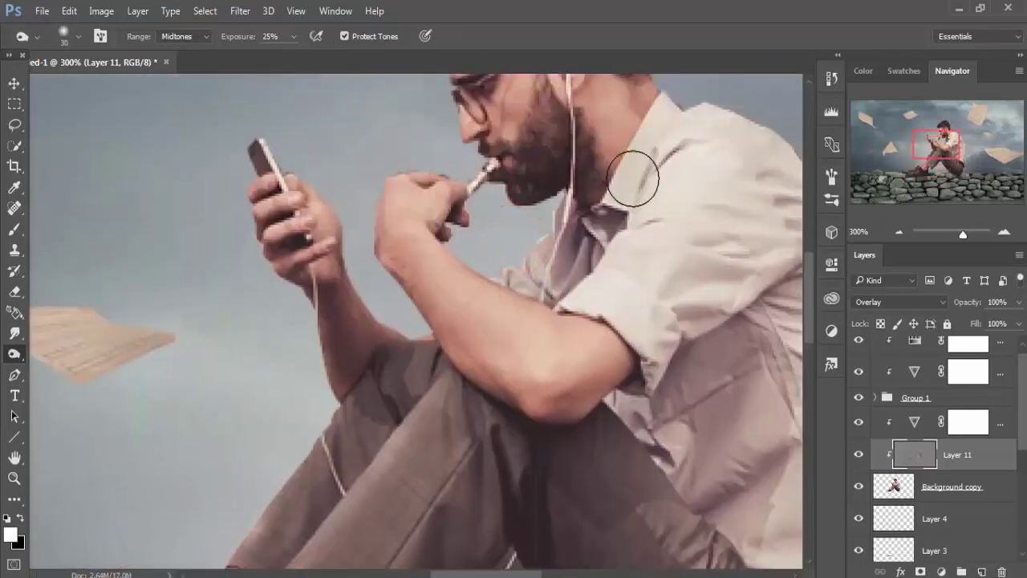
{"action": "left_click", "coordinate": [632, 183]}
{"action": "left_click", "coordinate": [678, 131]}
{"action": "left_click", "coordinate": [713, 131]}
{"action": "left_click", "coordinate": [609, 212]}
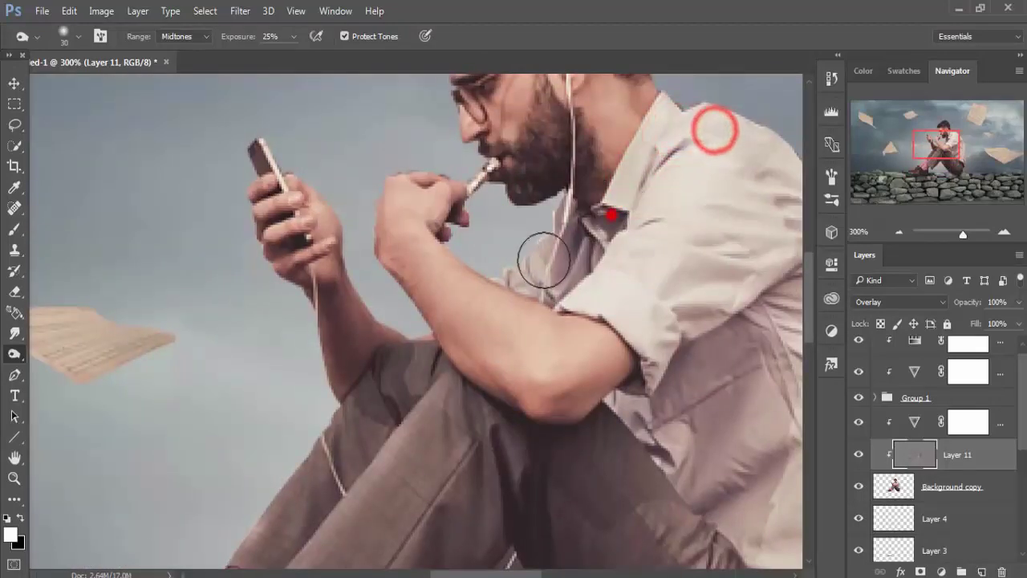
{"action": "left_click", "coordinate": [555, 250]}
{"action": "left_click", "coordinate": [13, 83]}
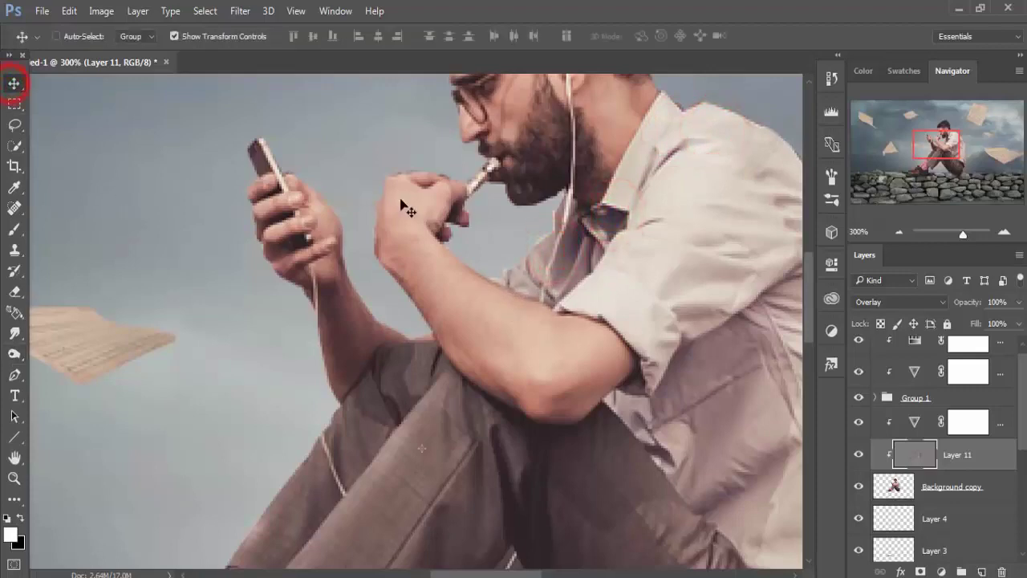
- Fit the image on screen and add a new empty layer above the sky layer, Layer 2
{"action": "key", "text": "ctrl+0"}
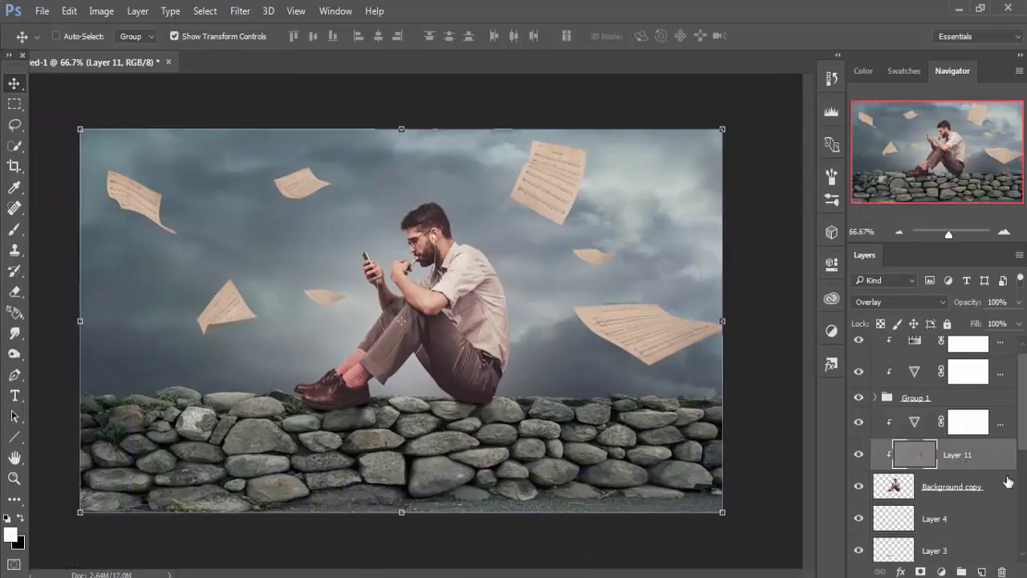
{"action": "left_click", "coordinate": [1023, 416]}
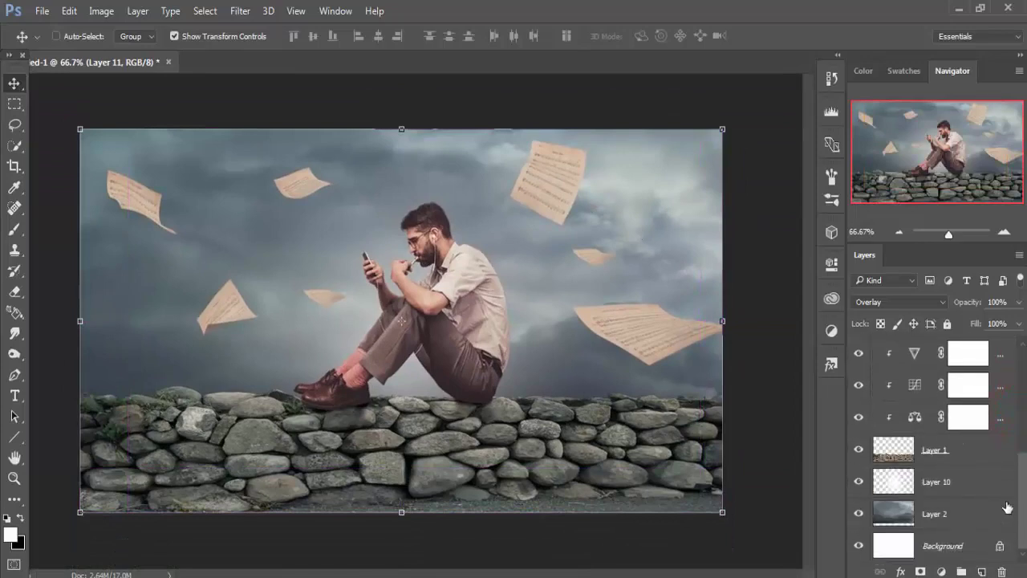
{"action": "left_click", "coordinate": [934, 515]}
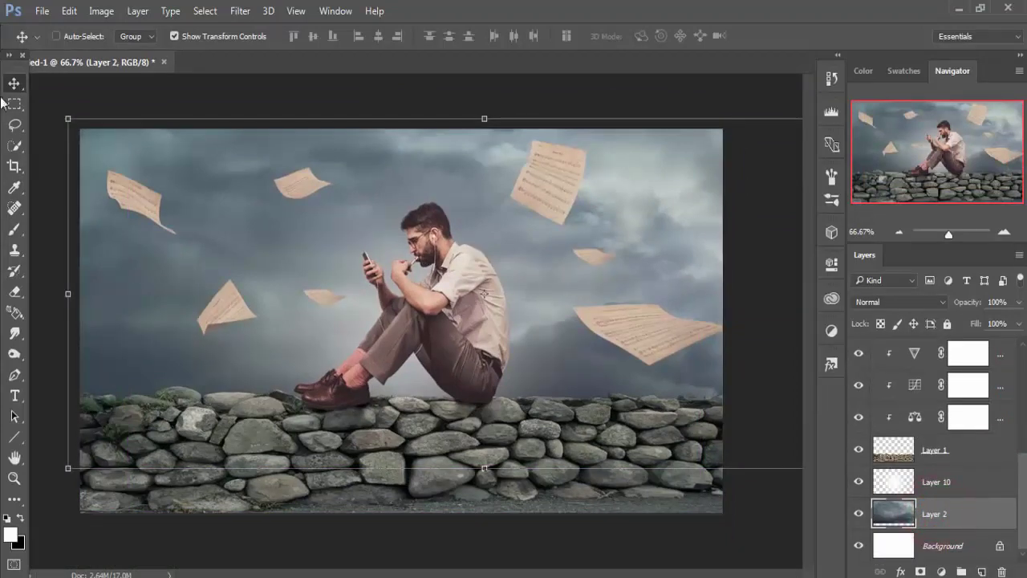
{"action": "left_click", "coordinate": [979, 570]}
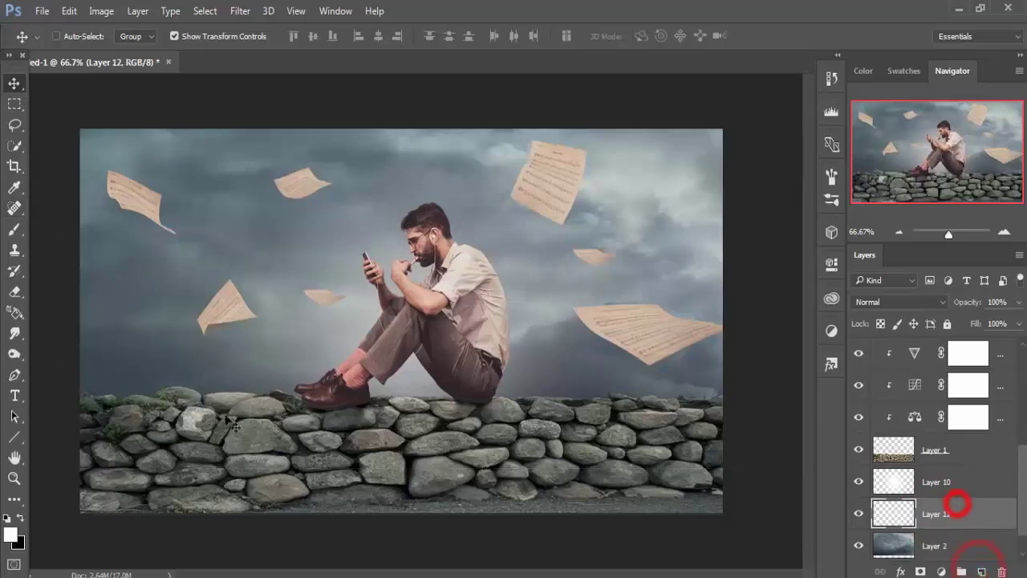
- Set up a soft Brush with mid grey colour, 15% opacity and size 250
{"action": "left_click", "coordinate": [13, 230]}
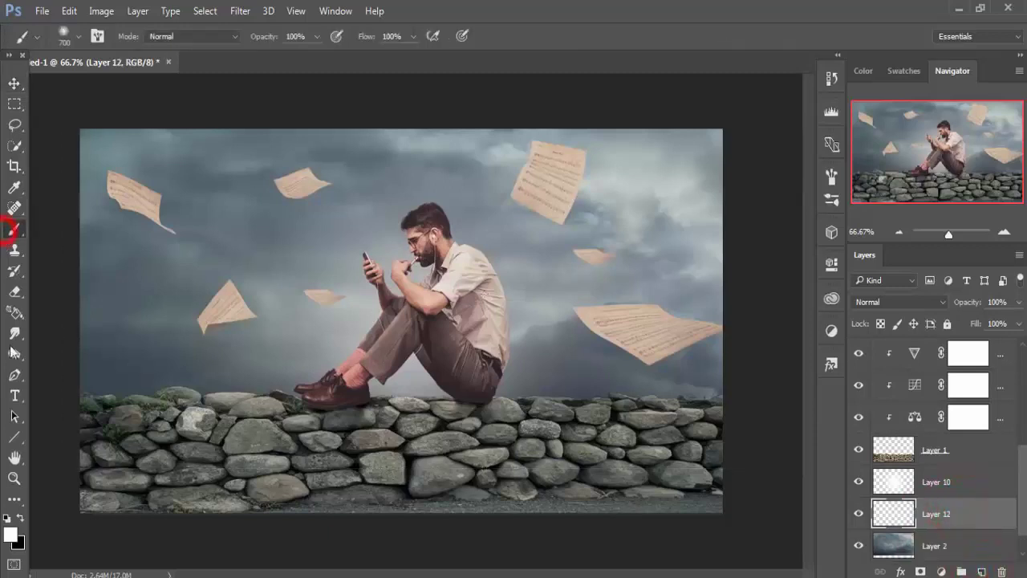
{"action": "left_click", "coordinate": [10, 535]}
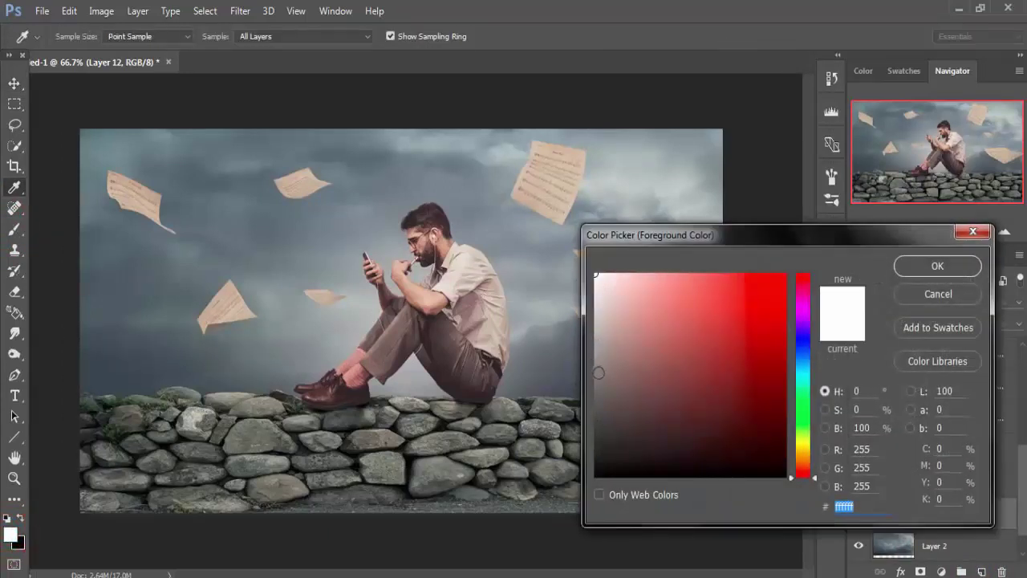
{"action": "left_click", "coordinate": [594, 375]}
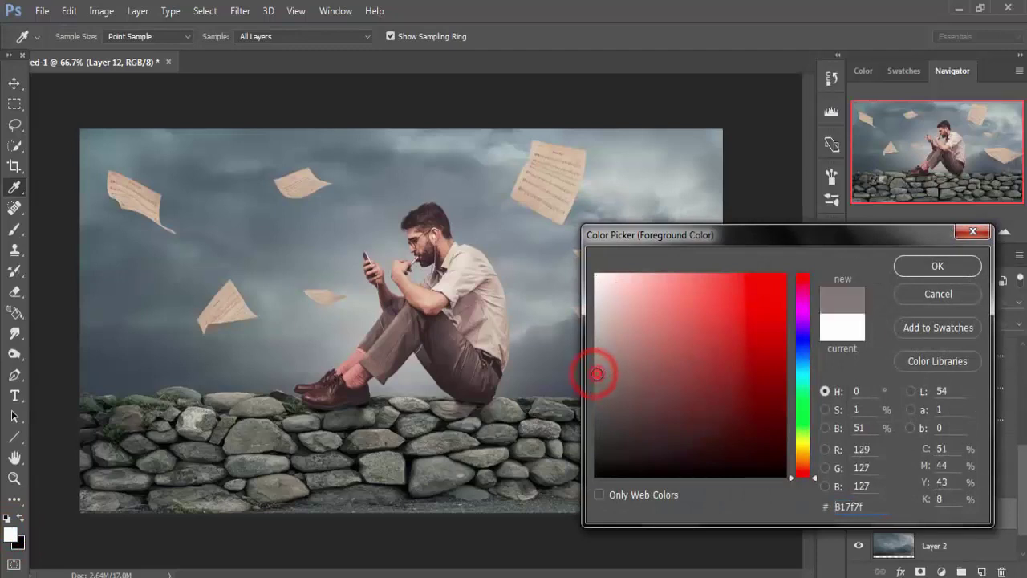
{"action": "left_click", "coordinate": [930, 269]}
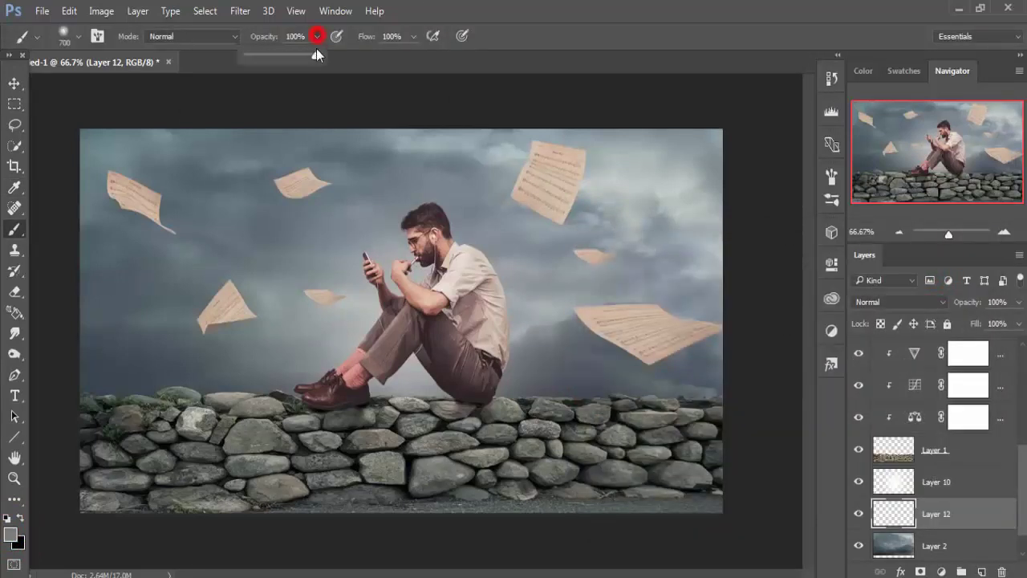
{"action": "left_click_drag", "start_coordinate": [315, 55], "coordinate": [261, 56]}
{"action": "key", "text": "bracketleft"}
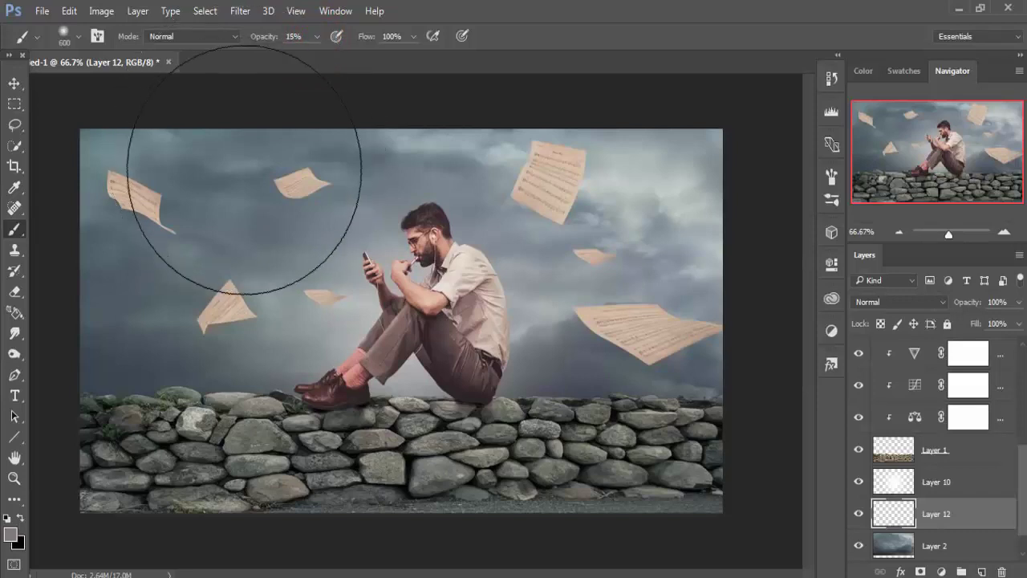
{"action": "key", "text": "bracketleft"}
{"action": "key", "text": "bracketleft"}
{"action": "key", "text": "bracketleft"}
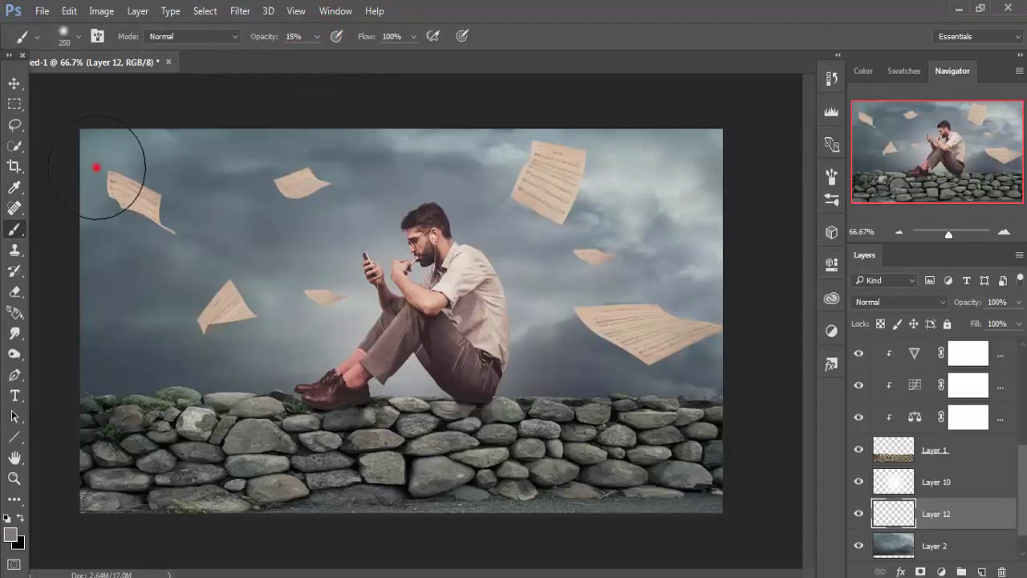
- Paint soft grey mist across the stormy sky toward the papers and the man
{"action": "left_click", "coordinate": [697, 150]}
{"action": "left_click", "coordinate": [627, 192]}
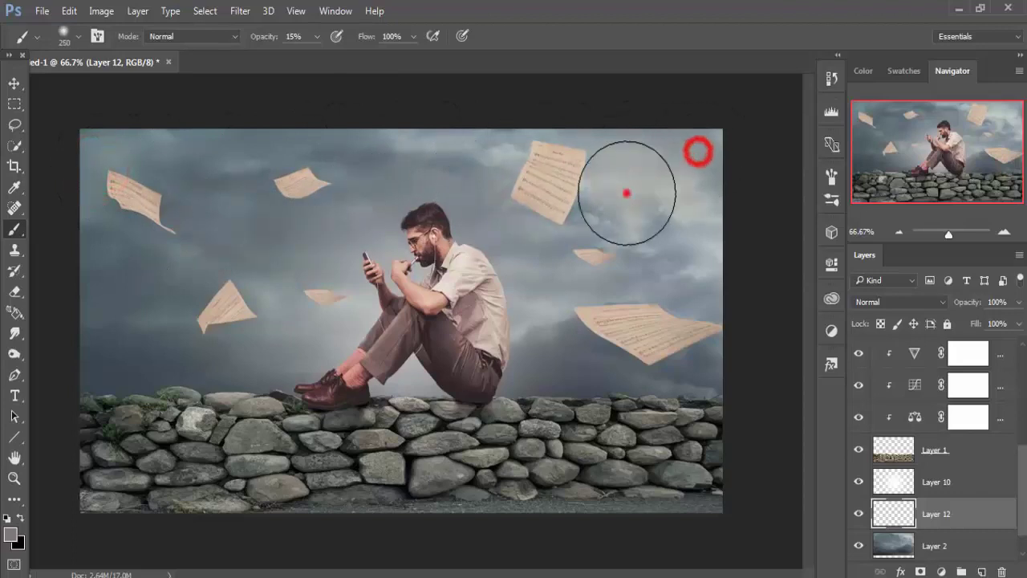
{"action": "mouse_move", "coordinate": [626, 192]}
{"action": "left_mouse_down"}
{"action": "mouse_move", "coordinate": [532, 192]}
{"action": "mouse_move", "coordinate": [682, 195]}
{"action": "mouse_move", "coordinate": [546, 223]}
{"action": "left_mouse_up"}
{"action": "mouse_move", "coordinate": [467, 276]}
{"action": "left_mouse_down"}
{"action": "mouse_move", "coordinate": [343, 325]}
{"action": "mouse_move", "coordinate": [85, 348]}
{"action": "left_mouse_up"}
{"action": "left_click_drag", "start_coordinate": [171, 264], "coordinate": [145, 259]}
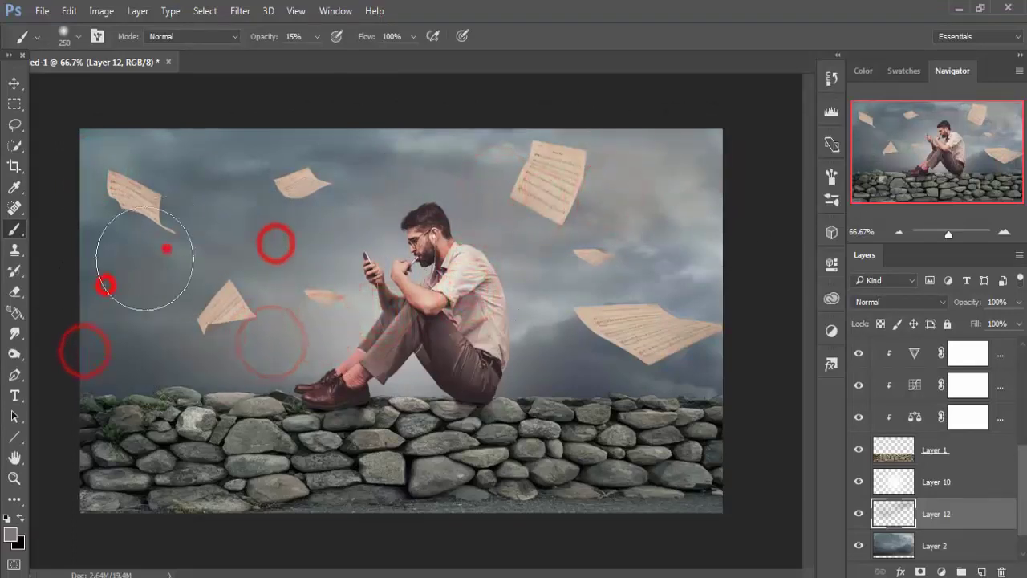
{"action": "left_click_drag", "start_coordinate": [676, 294], "coordinate": [591, 328]}
{"action": "left_click_drag", "start_coordinate": [715, 270], "coordinate": [647, 337]}
{"action": "left_click_drag", "start_coordinate": [639, 291], "coordinate": [578, 362]}
- Dab extra mist near the paper by the wall, along the top sky and left edge
{"action": "left_click", "coordinate": [565, 371]}
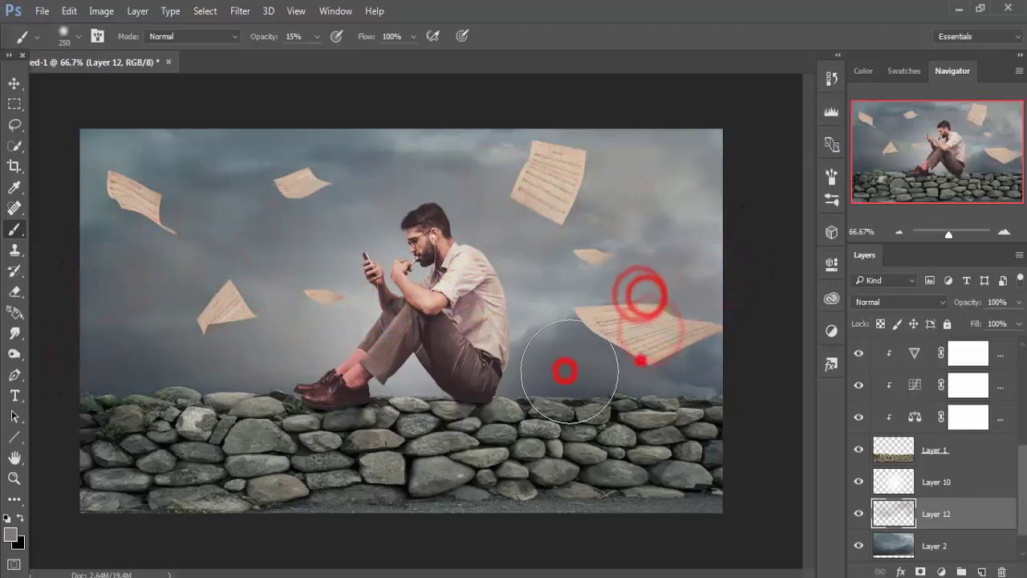
{"action": "left_click_drag", "start_coordinate": [642, 357], "coordinate": [679, 394]}
{"action": "left_click", "coordinate": [583, 358]}
{"action": "left_click_drag", "start_coordinate": [525, 321], "coordinate": [522, 345]}
{"action": "left_click", "coordinate": [432, 169]}
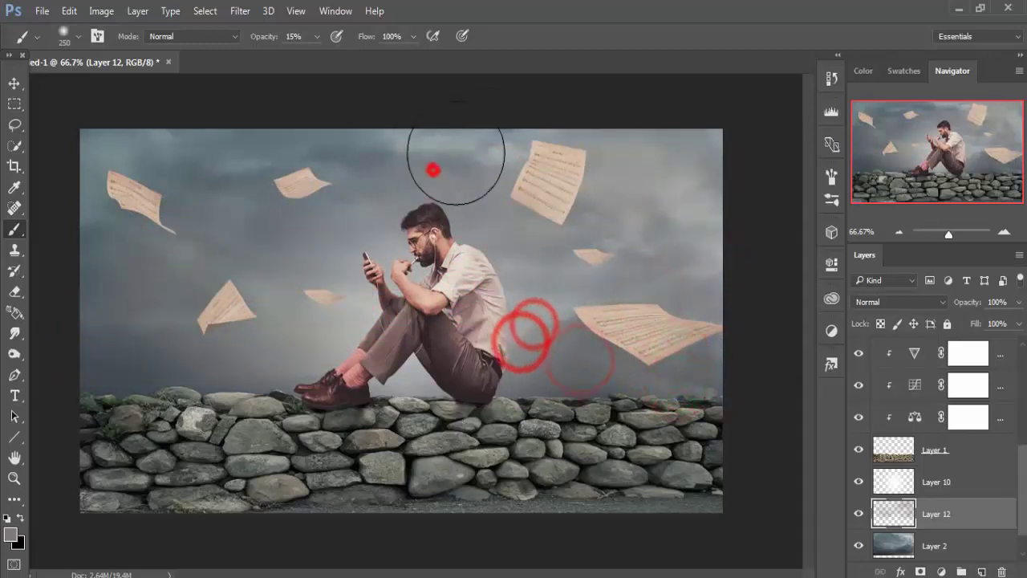
{"action": "left_click", "coordinate": [398, 153]}
{"action": "left_click", "coordinate": [222, 153]}
{"action": "left_click", "coordinate": [318, 155]}
{"action": "left_click", "coordinate": [75, 294]}
{"action": "left_click", "coordinate": [110, 341]}
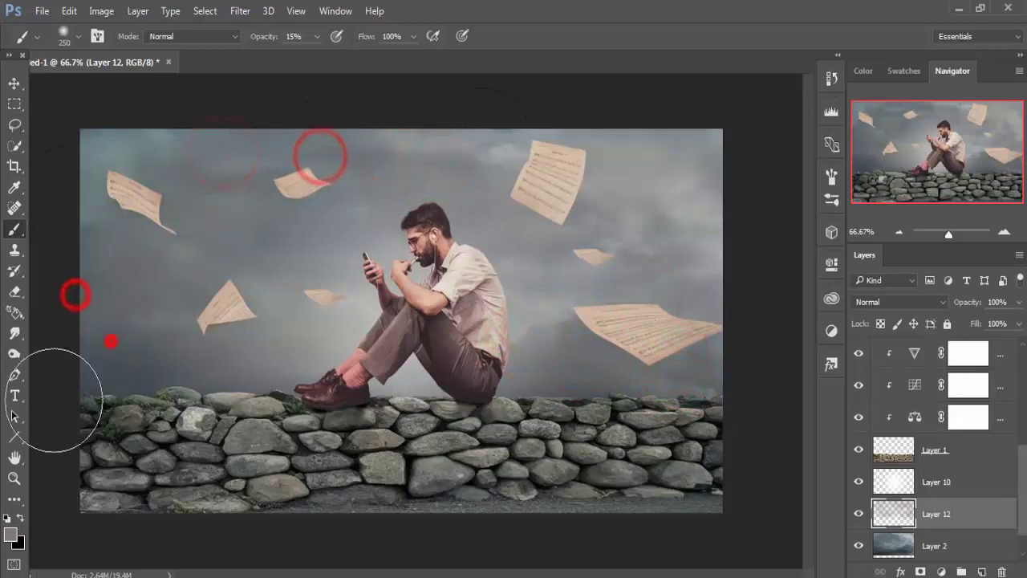
{"action": "left_click", "coordinate": [138, 371]}
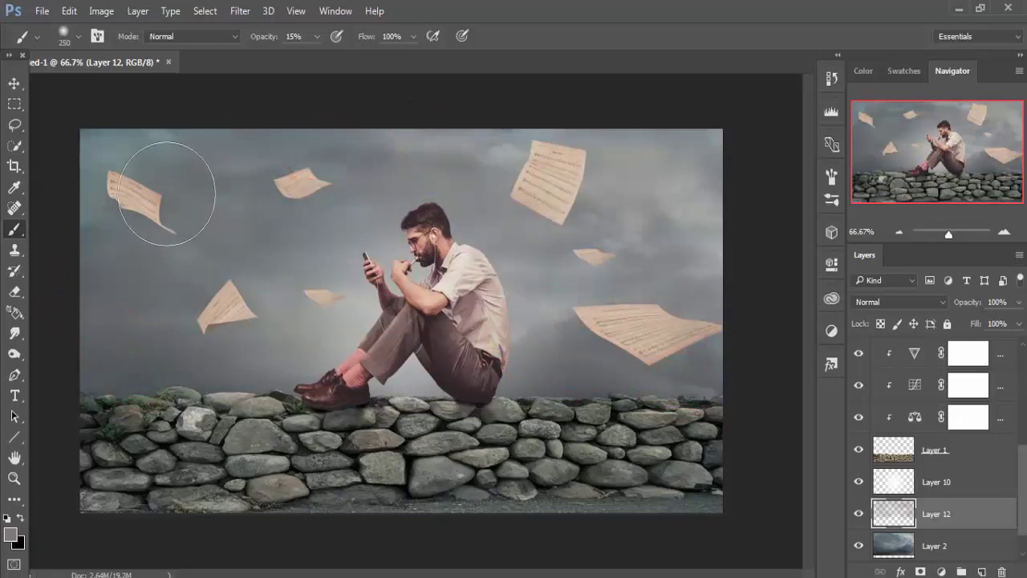
{"action": "left_click", "coordinate": [15, 85]}
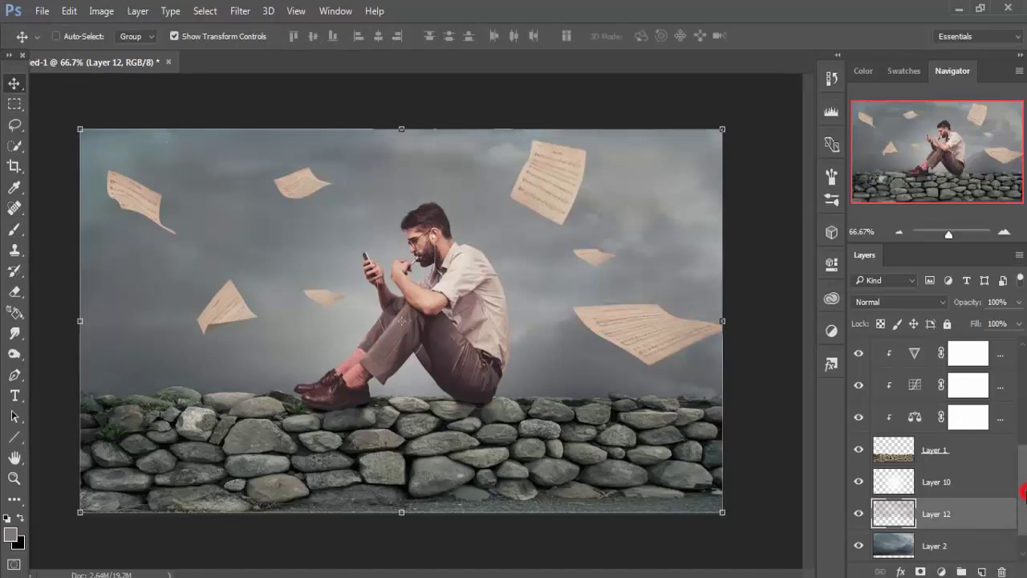
- Select the Background copy layer and switch to the Dodge Tool at Highlights, 33% exposure
{"action": "scroll", "coordinate": [1009, 489], "scroll_direction": "up", "scroll_amount": 2}
{"action": "scroll", "coordinate": [1009, 489], "scroll_direction": "up", "scroll_amount": 2}
{"action": "scroll", "coordinate": [1008, 488], "scroll_direction": "up", "scroll_amount": 2}
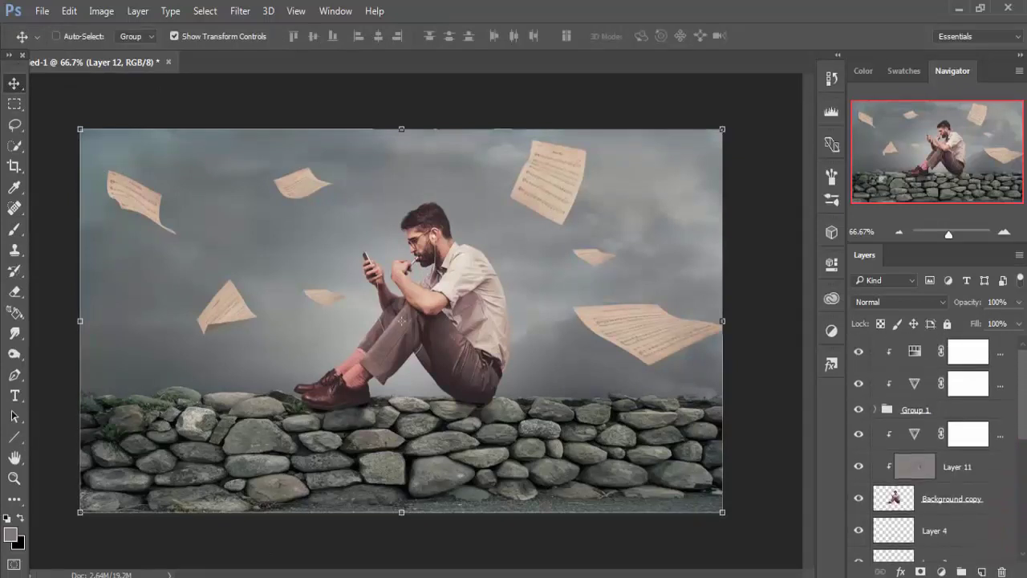
{"action": "left_click", "coordinate": [1000, 353]}
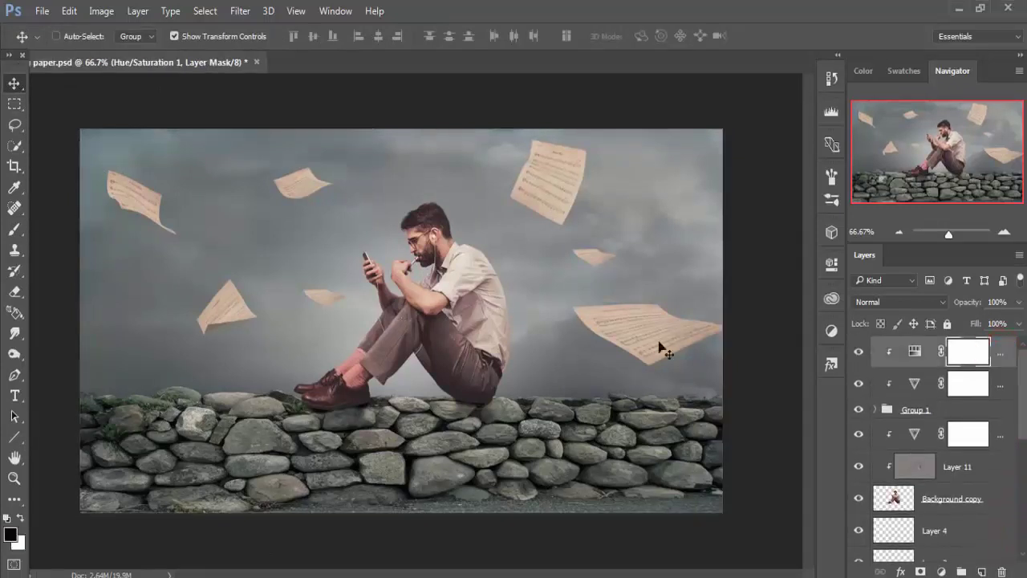
{"action": "scroll", "coordinate": [1003, 397], "scroll_direction": "down", "scroll_amount": 1}
{"action": "scroll", "coordinate": [904, 417], "scroll_direction": "down", "scroll_amount": 2}
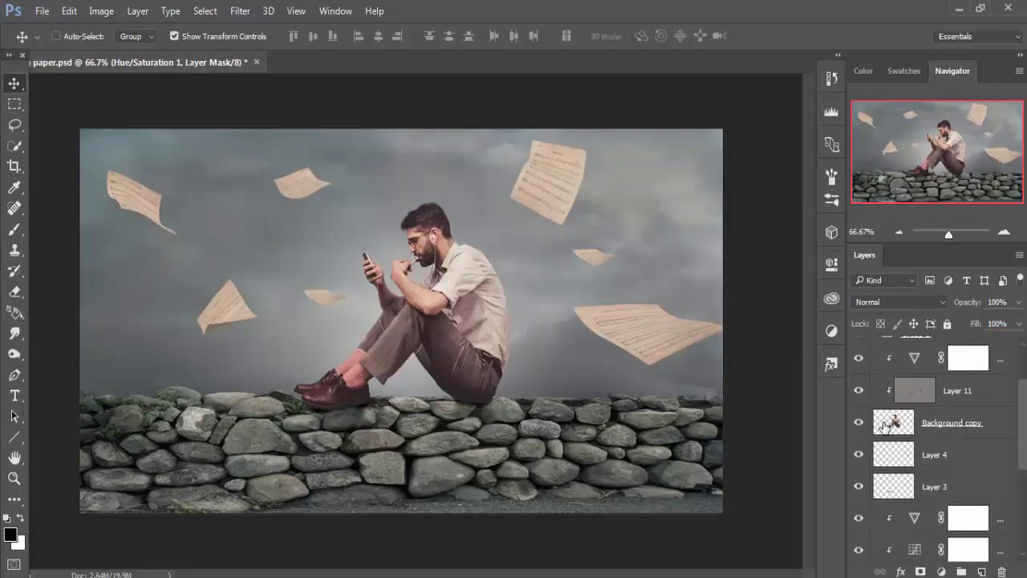
{"action": "left_click", "coordinate": [883, 426]}
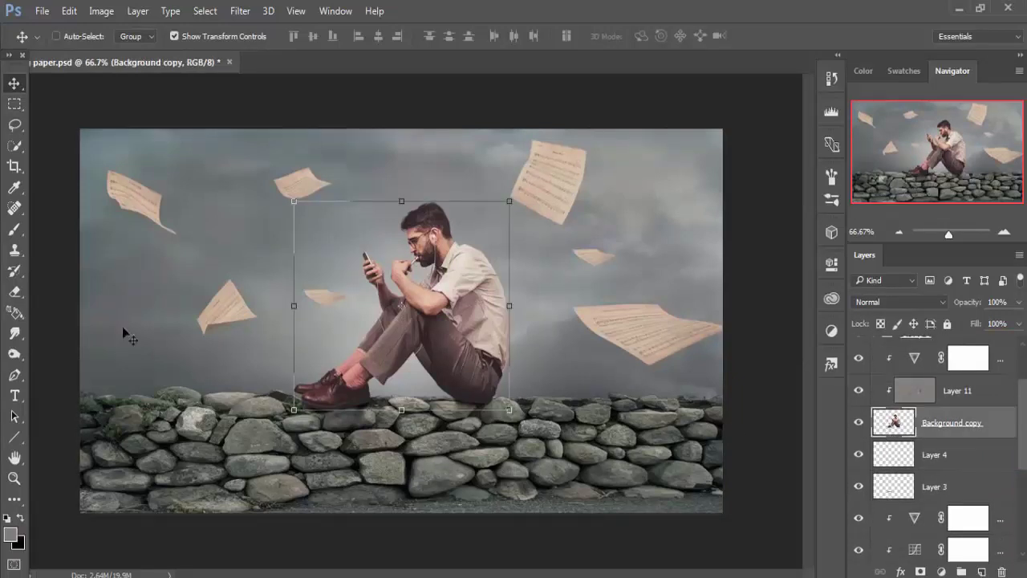
{"action": "right_click", "coordinate": [14, 354]}
{"action": "left_click", "coordinate": [75, 357]}
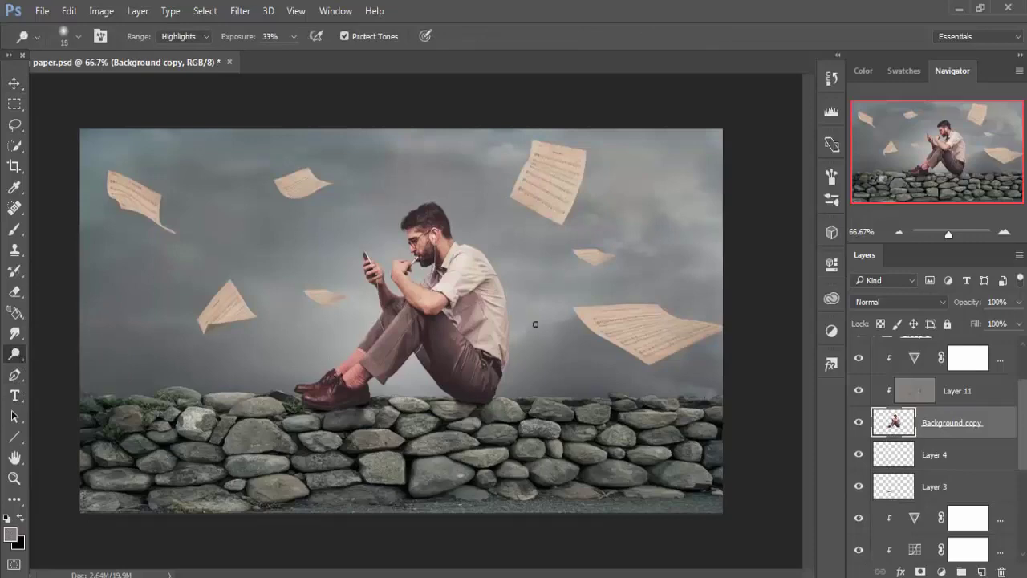
- Zoom to 300% and dodge the man's forearm, wrist and hand on overlay Layer 11
{"action": "key", "text": "ctrl+plus"}
{"action": "key", "text": "ctrl+plus"}
{"action": "key", "text": "ctrl+plus"}
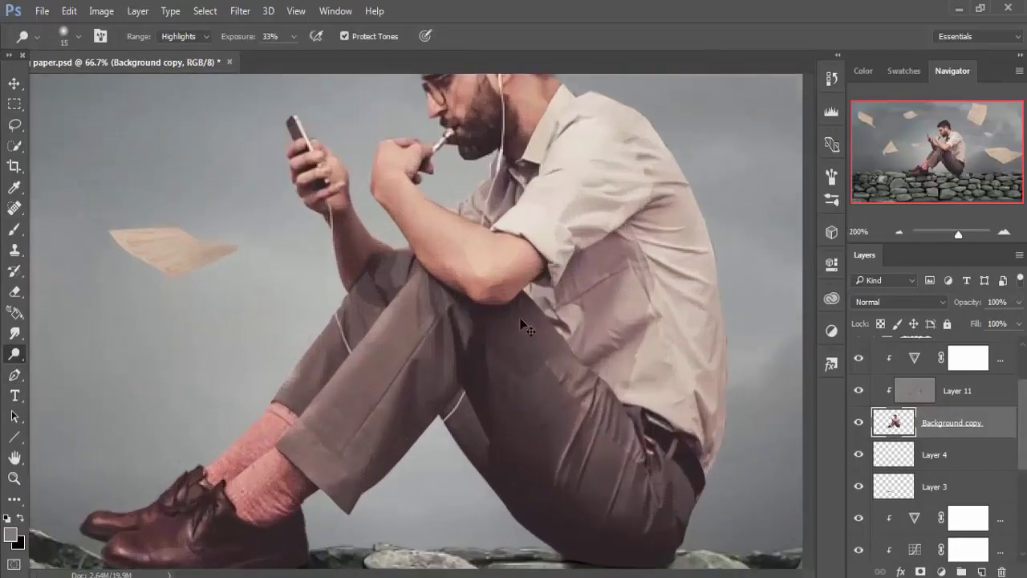
{"action": "key", "text": "ctrl+plus"}
{"action": "left_click", "coordinate": [912, 393]}
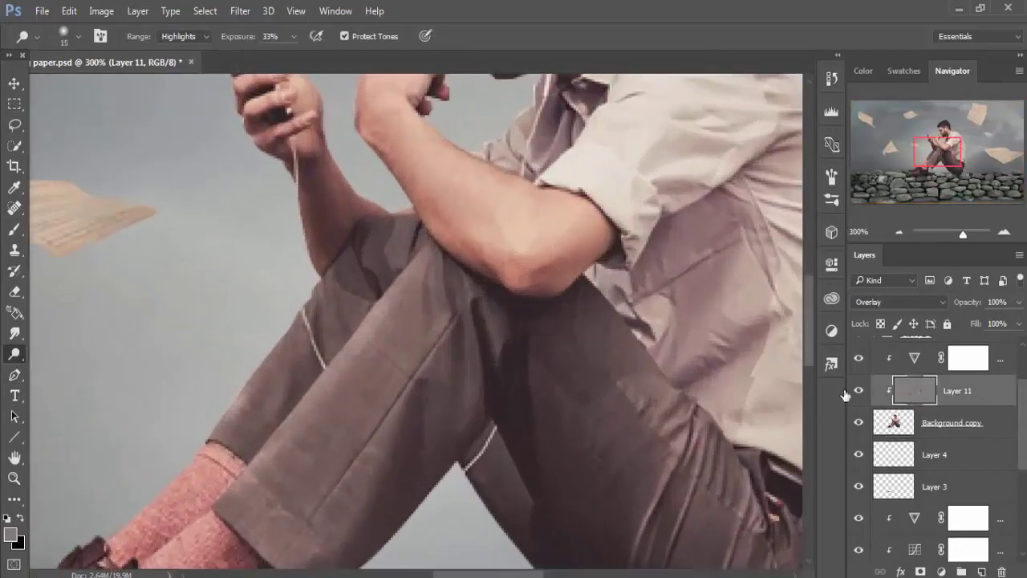
{"action": "scroll", "coordinate": [662, 449], "scroll_direction": "up", "scroll_amount": 5}
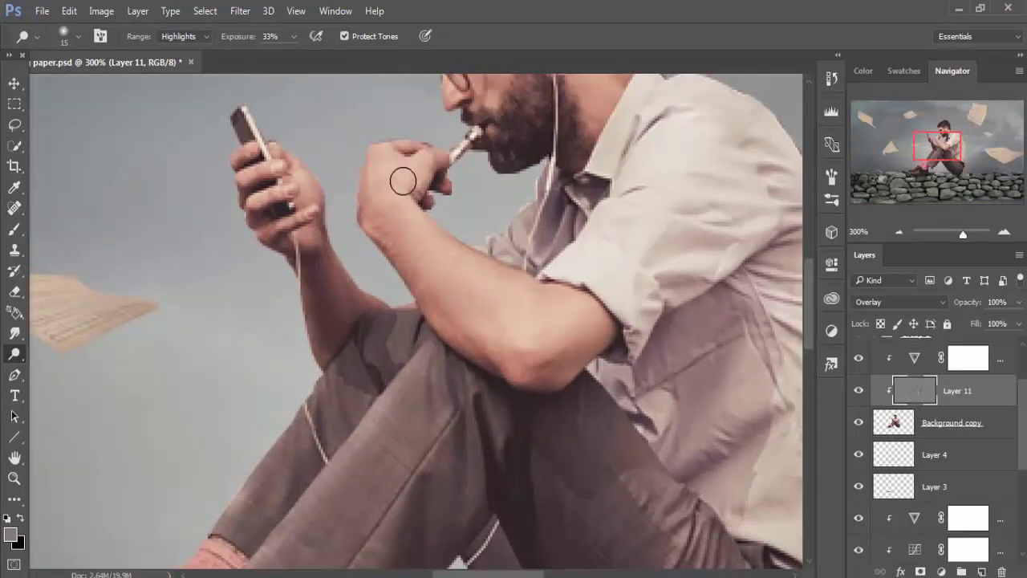
{"action": "left_click_drag", "start_coordinate": [452, 259], "coordinate": [547, 295]}
{"action": "left_click_drag", "start_coordinate": [451, 267], "coordinate": [519, 334]}
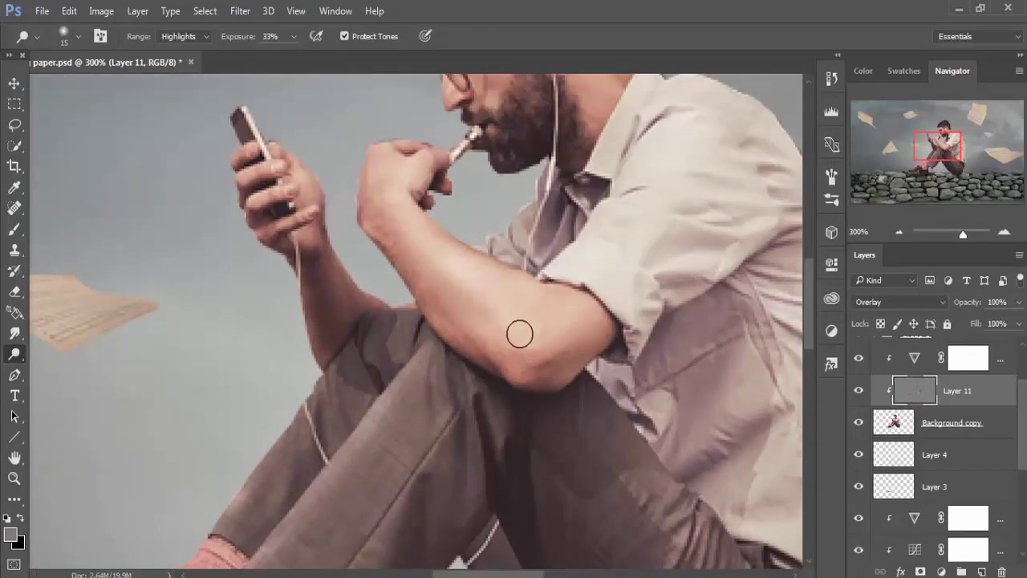
{"action": "left_click_drag", "start_coordinate": [390, 206], "coordinate": [381, 155]}
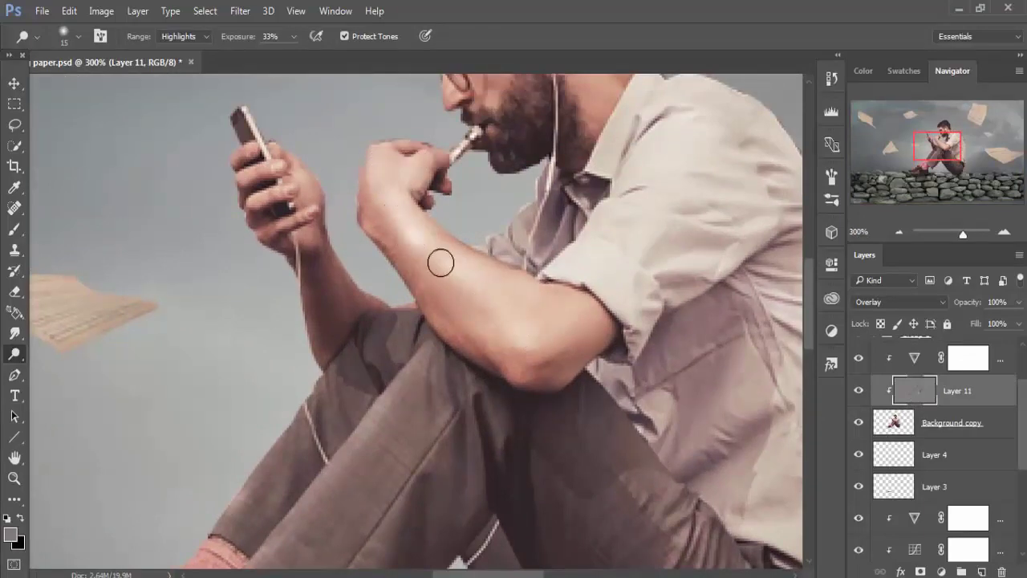
{"action": "mouse_move", "coordinate": [441, 262]}
{"action": "left_mouse_down"}
{"action": "mouse_move", "coordinate": [528, 305]}
{"action": "mouse_move", "coordinate": [486, 383]}
{"action": "left_mouse_up"}
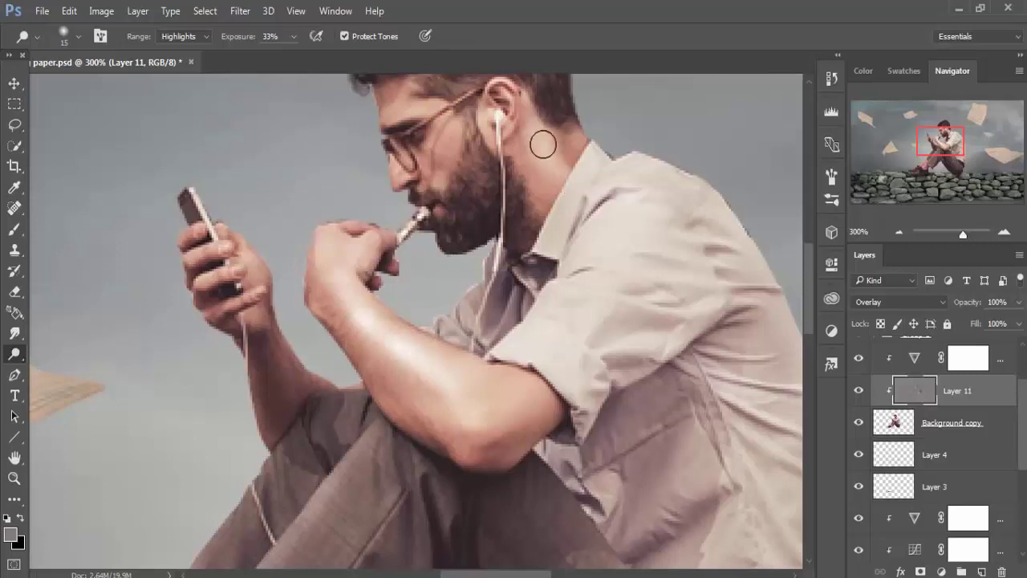
- Pan up to the man's head and brighten the side of his neck
{"action": "left_click_drag", "start_coordinate": [566, 198], "coordinate": [624, 232]}
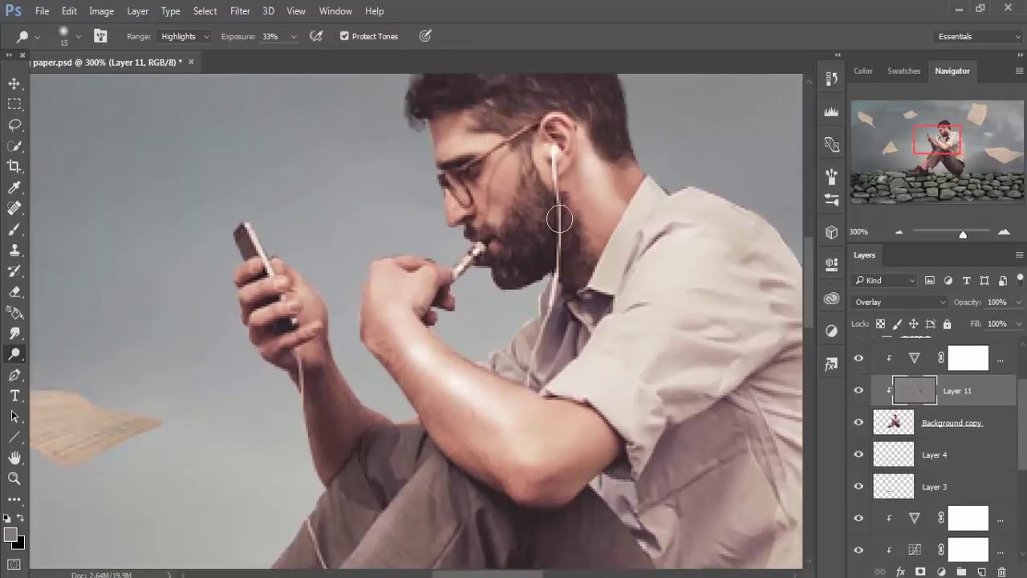
{"action": "scroll", "coordinate": [560, 219], "scroll_direction": "down", "scroll_amount": 3}
{"action": "scroll", "coordinate": [560, 219], "scroll_direction": "right", "scroll_amount": 4}
{"action": "mouse_move", "coordinate": [576, 181]}
{"action": "left_mouse_down"}
{"action": "mouse_move", "coordinate": [540, 174]}
{"action": "mouse_move", "coordinate": [635, 156]}
{"action": "mouse_move", "coordinate": [507, 228]}
{"action": "mouse_move", "coordinate": [398, 310]}
{"action": "mouse_move", "coordinate": [452, 372]}
{"action": "left_mouse_up"}
{"action": "left_click_drag", "start_coordinate": [403, 274], "coordinate": [434, 296]}
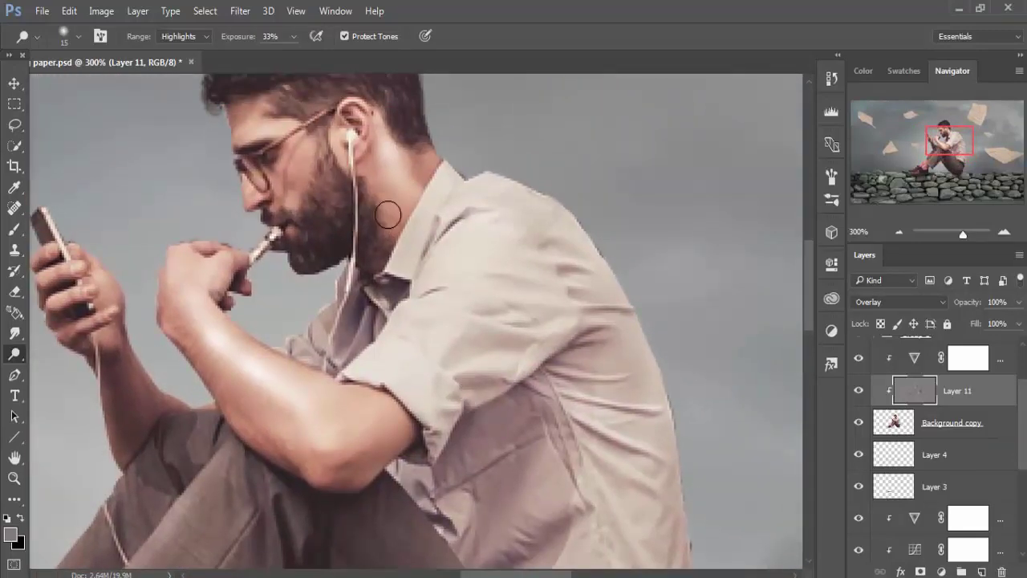
{"action": "mouse_move", "coordinate": [401, 222]}
{"action": "left_mouse_down"}
{"action": "mouse_move", "coordinate": [390, 165]}
{"action": "mouse_move", "coordinate": [419, 201]}
{"action": "left_mouse_up"}
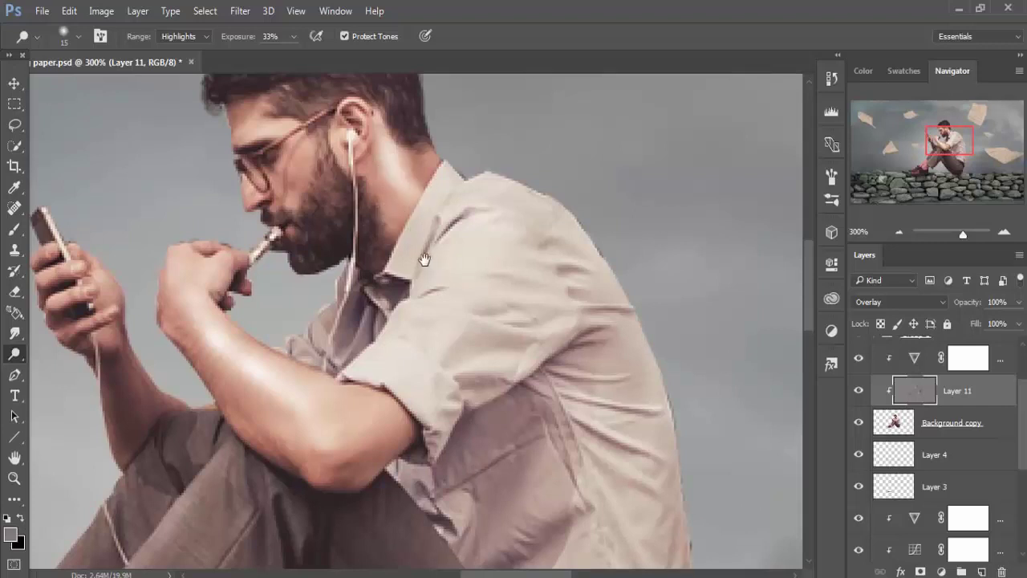
- Lighten the trouser leg from crease to cuff and along its upper edge
{"action": "left_click_drag", "start_coordinate": [436, 256], "coordinate": [524, 249]}
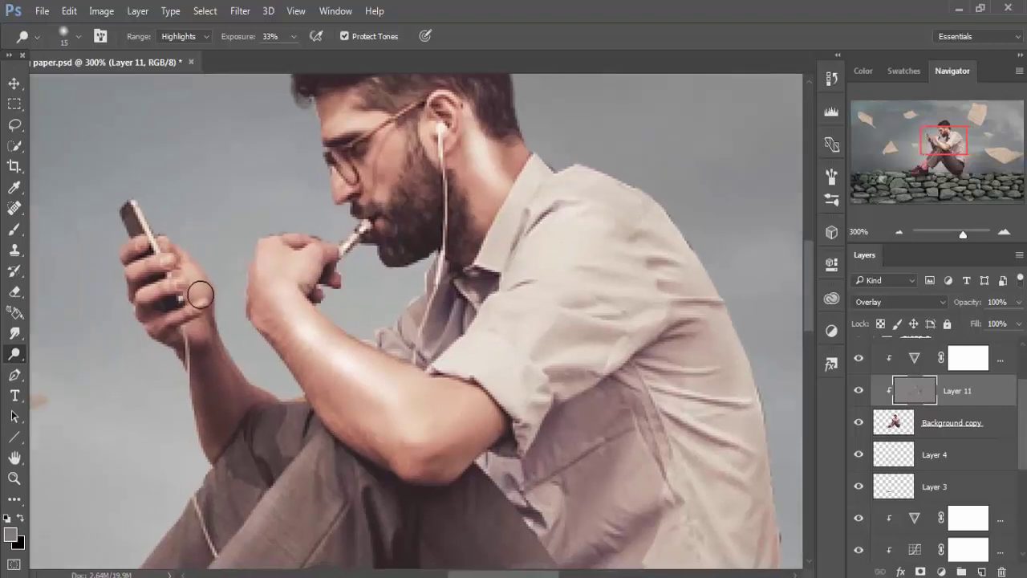
{"action": "mouse_move", "coordinate": [229, 332]}
{"action": "left_mouse_down"}
{"action": "mouse_move", "coordinate": [213, 241]}
{"action": "mouse_move", "coordinate": [336, 137]}
{"action": "left_mouse_up"}
{"action": "scroll", "coordinate": [337, 136], "scroll_direction": "down", "scroll_amount": 3}
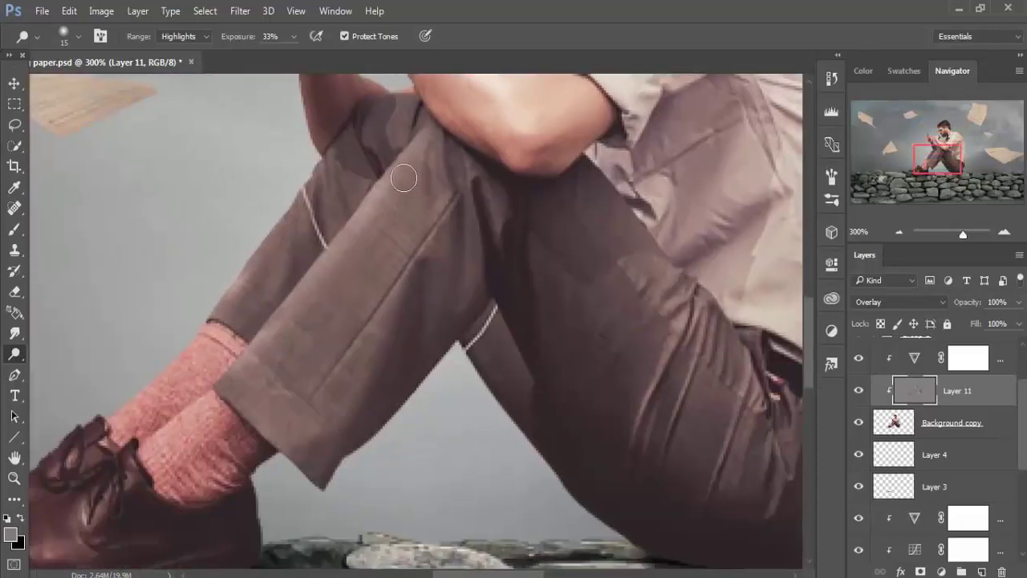
{"action": "left_click_drag", "start_coordinate": [401, 177], "coordinate": [248, 345]}
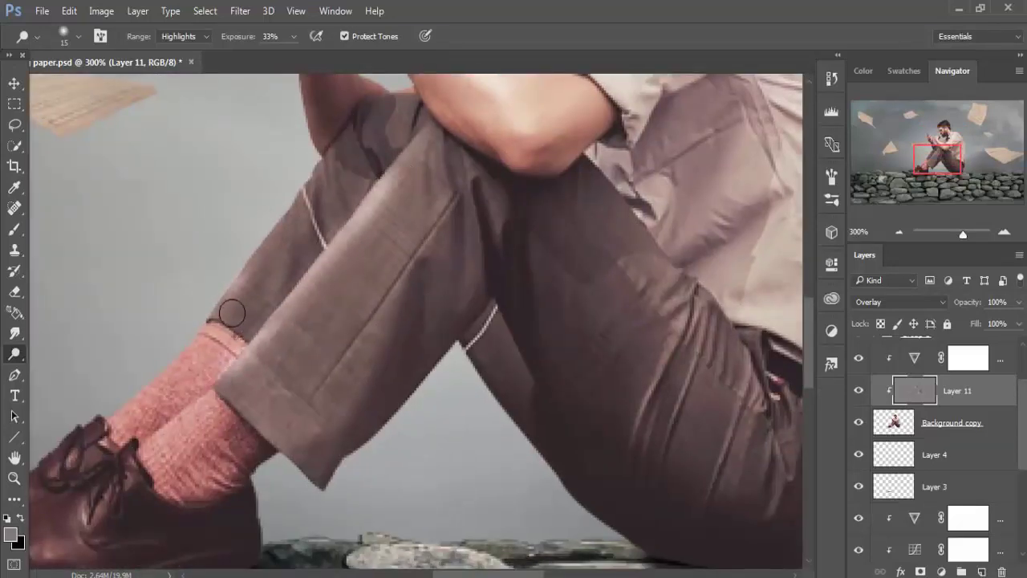
{"action": "mouse_move", "coordinate": [309, 178]}
{"action": "left_mouse_down"}
{"action": "mouse_move", "coordinate": [217, 304]}
{"action": "mouse_move", "coordinate": [185, 329]}
{"action": "mouse_move", "coordinate": [192, 339]}
{"action": "mouse_move", "coordinate": [217, 298]}
{"action": "mouse_move", "coordinate": [91, 420]}
{"action": "mouse_move", "coordinate": [151, 371]}
{"action": "mouse_move", "coordinate": [124, 413]}
{"action": "mouse_move", "coordinate": [179, 344]}
{"action": "mouse_move", "coordinate": [175, 369]}
{"action": "mouse_move", "coordinate": [220, 328]}
{"action": "left_mouse_up"}
{"action": "left_click_drag", "start_coordinate": [296, 307], "coordinate": [271, 403]}
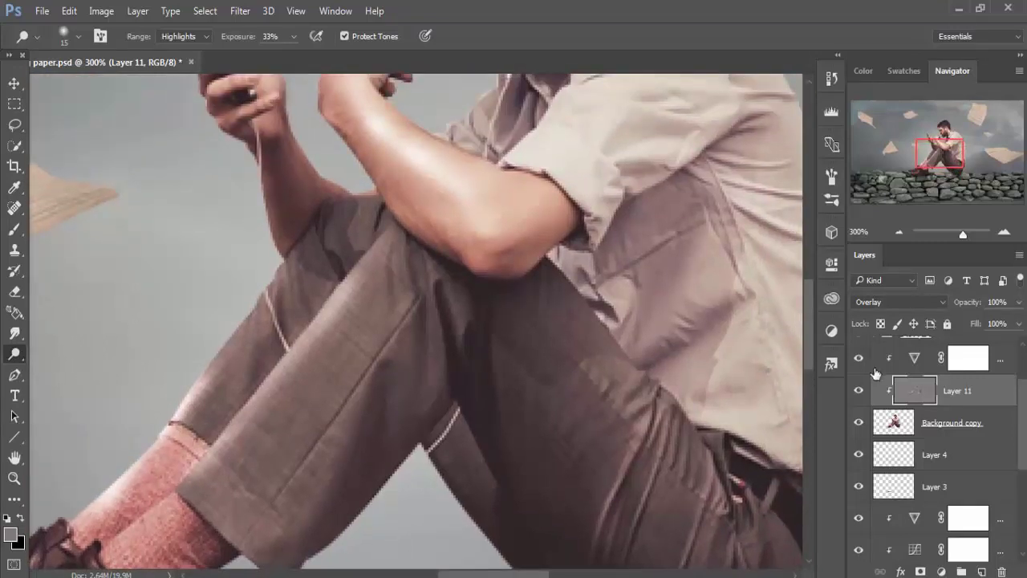
{"action": "left_click", "coordinate": [24, 373]}
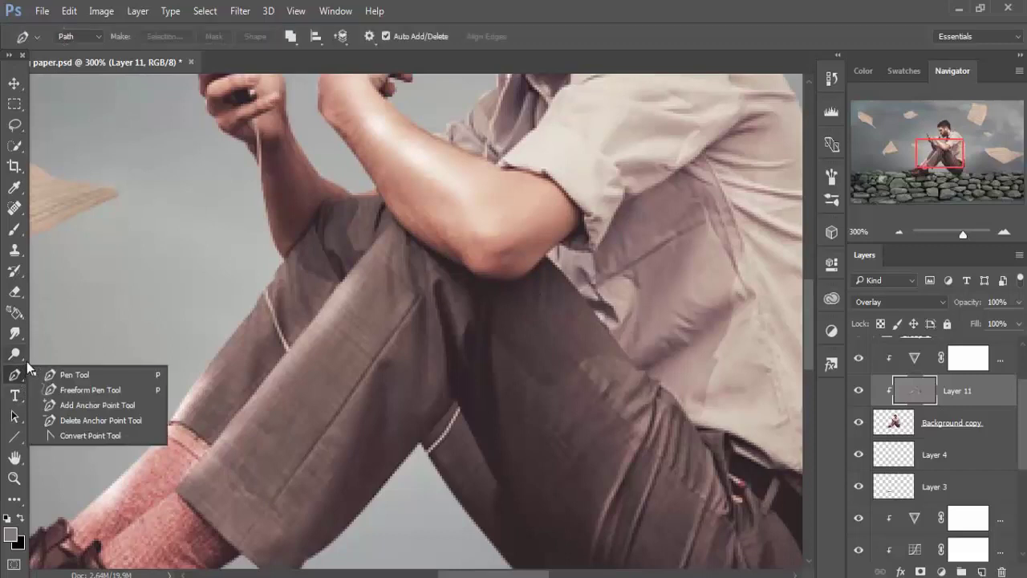
- Dodge with Midtones range at 25% exposure, then zoom out to the full image
{"action": "left_click", "coordinate": [14, 353]}
{"action": "left_click", "coordinate": [65, 355]}
{"action": "key", "text": "alt+shift+m"}
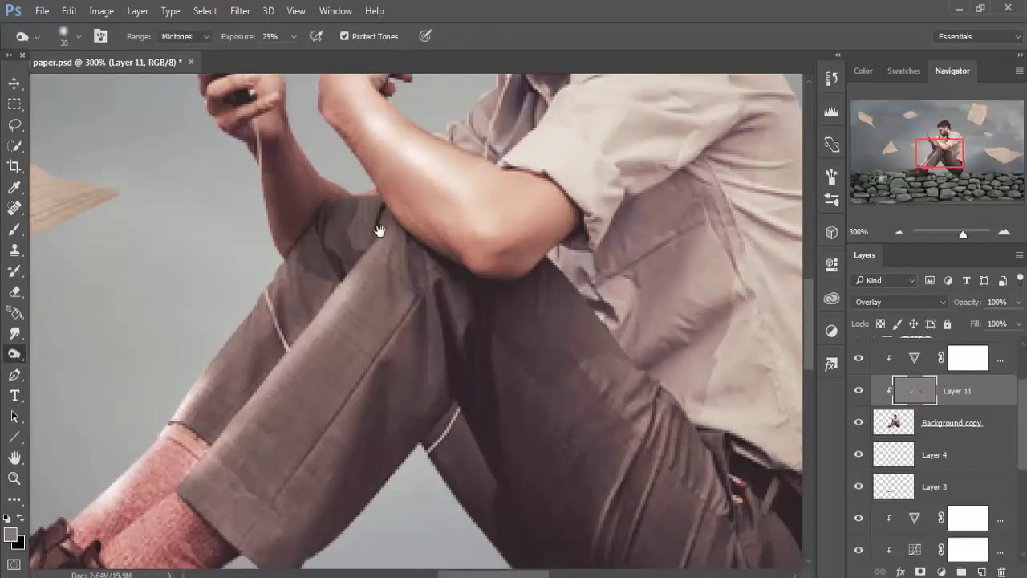
{"action": "left_click_drag", "start_coordinate": [377, 225], "coordinate": [413, 273]}
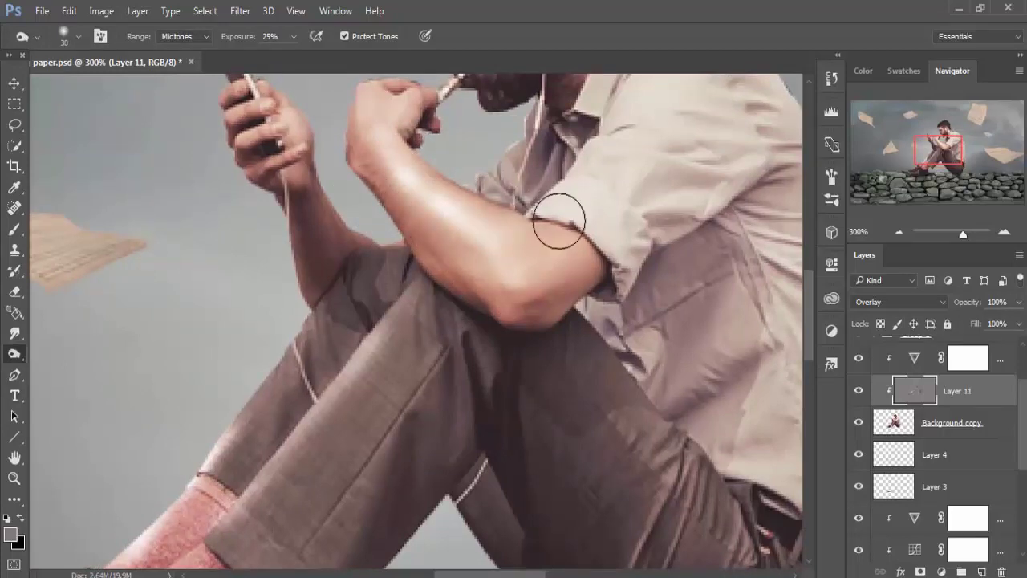
{"action": "left_click_drag", "start_coordinate": [362, 340], "coordinate": [358, 480]}
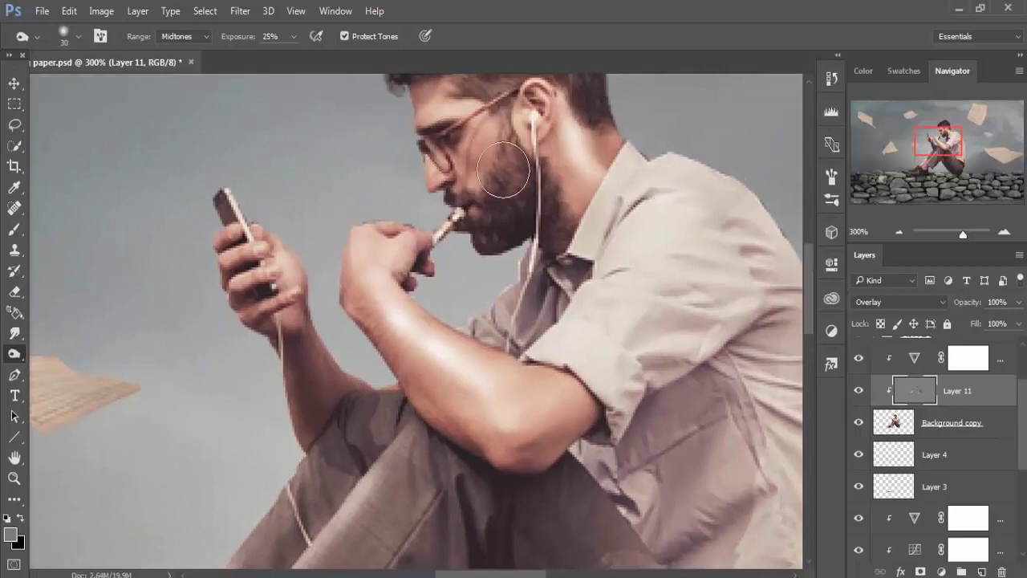
{"action": "left_click_drag", "start_coordinate": [481, 204], "coordinate": [507, 234]}
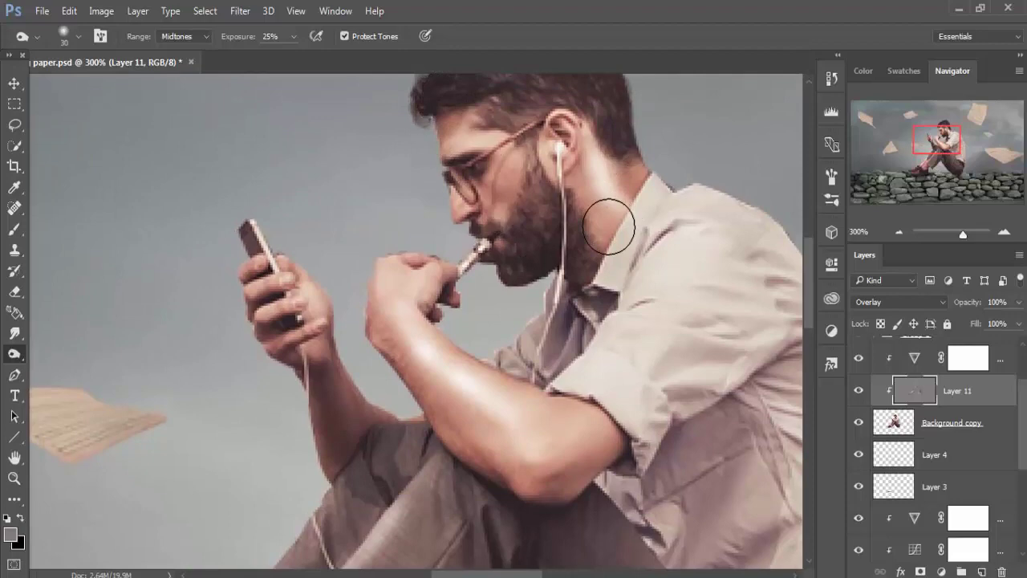
{"action": "key", "text": "ctrl+minus"}
{"action": "key", "text": "ctrl+minus"}
{"action": "key", "text": "ctrl+minus"}
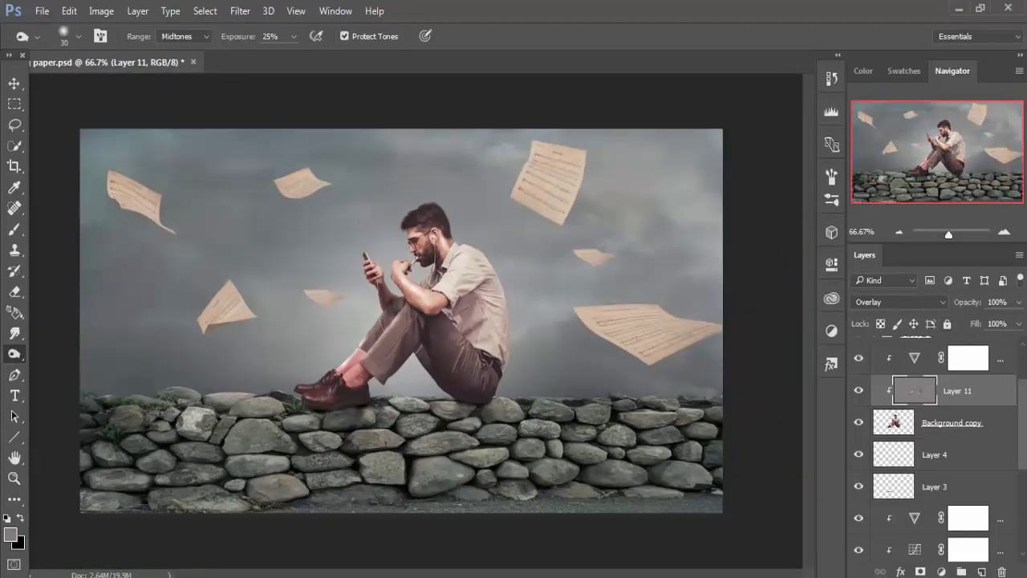
{"action": "scroll", "coordinate": [935, 449], "scroll_direction": "up", "scroll_amount": 2}
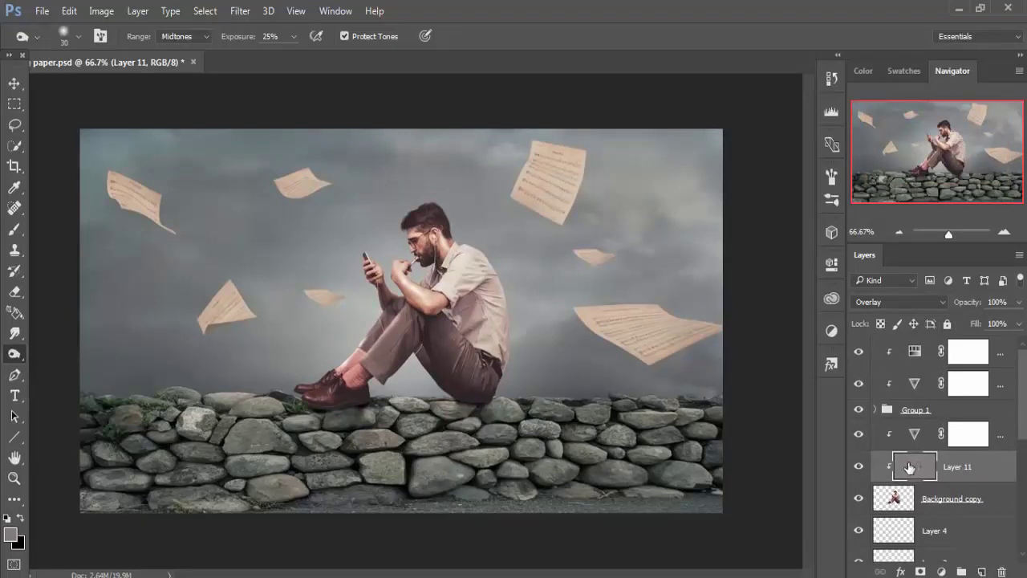
- Dodge the man's trousers on Layer 11 to lighten their highlights
{"action": "right_click", "coordinate": [19, 360]}
{"action": "left_click", "coordinate": [62, 367]}
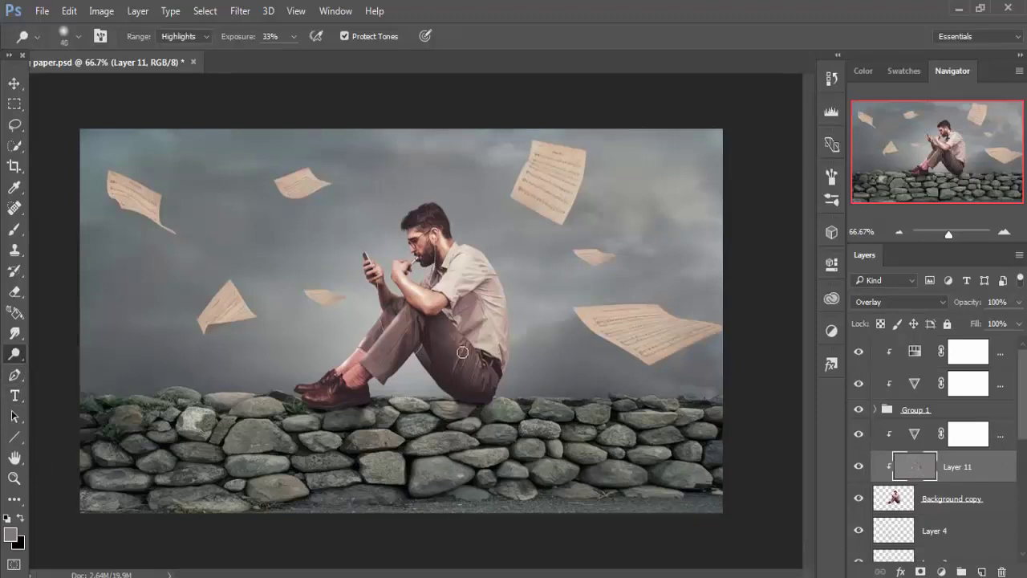
{"action": "left_click_drag", "start_coordinate": [462, 352], "coordinate": [456, 341]}
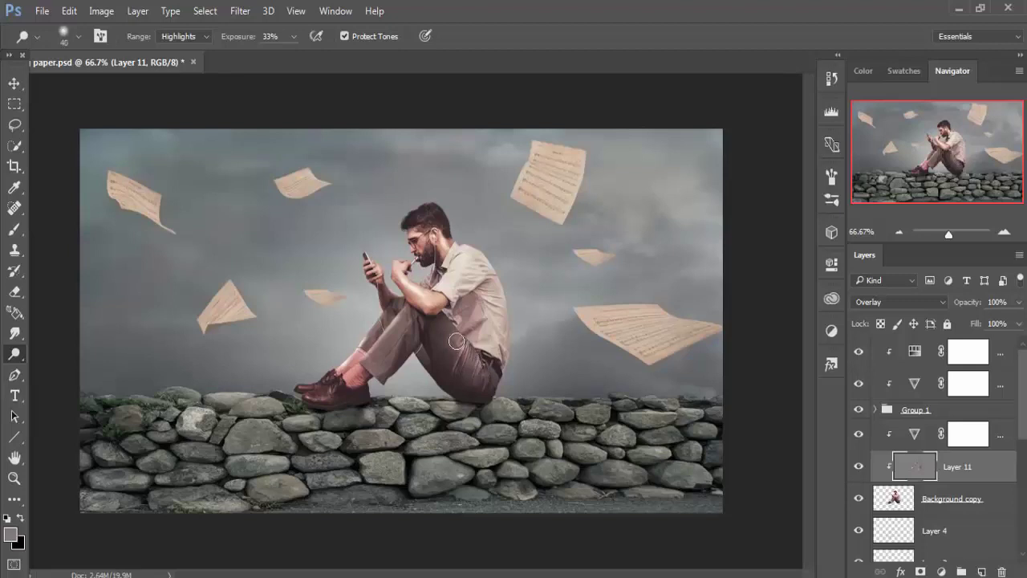
{"action": "mouse_move", "coordinate": [455, 341]}
{"action": "left_mouse_down"}
{"action": "mouse_move", "coordinate": [460, 384]}
{"action": "mouse_move", "coordinate": [485, 292]}
{"action": "mouse_move", "coordinate": [497, 293]}
{"action": "mouse_move", "coordinate": [486, 268]}
{"action": "mouse_move", "coordinate": [485, 278]}
{"action": "mouse_move", "coordinate": [458, 268]}
{"action": "mouse_move", "coordinate": [466, 293]}
{"action": "mouse_move", "coordinate": [473, 280]}
{"action": "mouse_move", "coordinate": [474, 325]}
{"action": "mouse_move", "coordinate": [481, 318]}
{"action": "mouse_move", "coordinate": [490, 338]}
{"action": "left_mouse_up"}
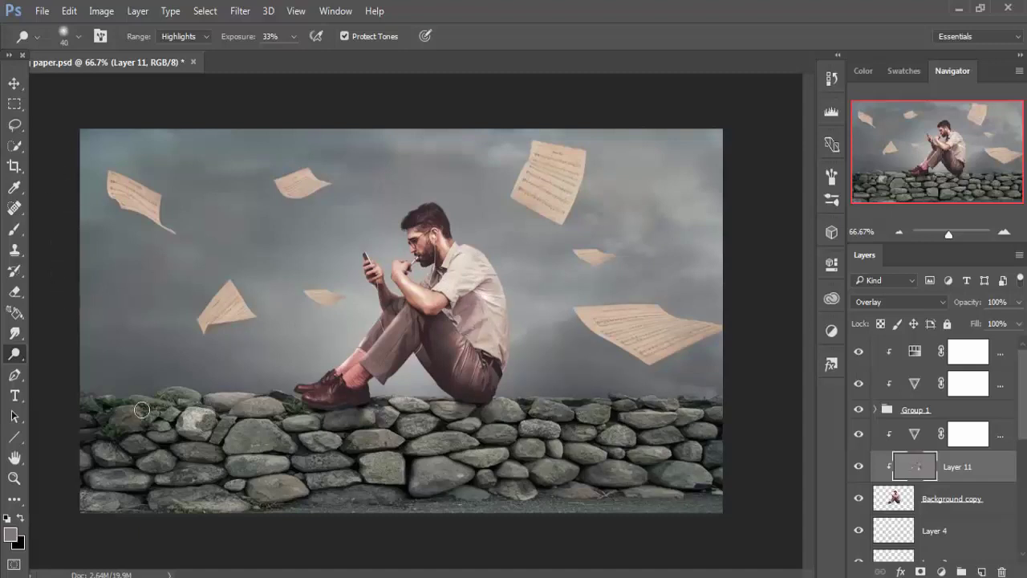
- Burn the trousers' midtones on Layer 11 to deepen their shading
{"action": "right_click", "coordinate": [25, 358]}
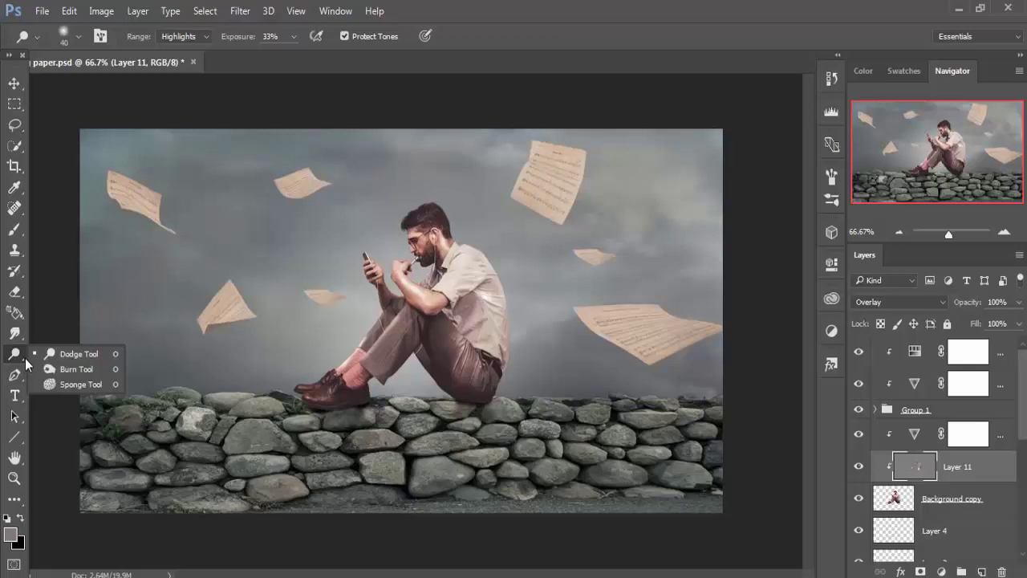
{"action": "left_click", "coordinate": [64, 371]}
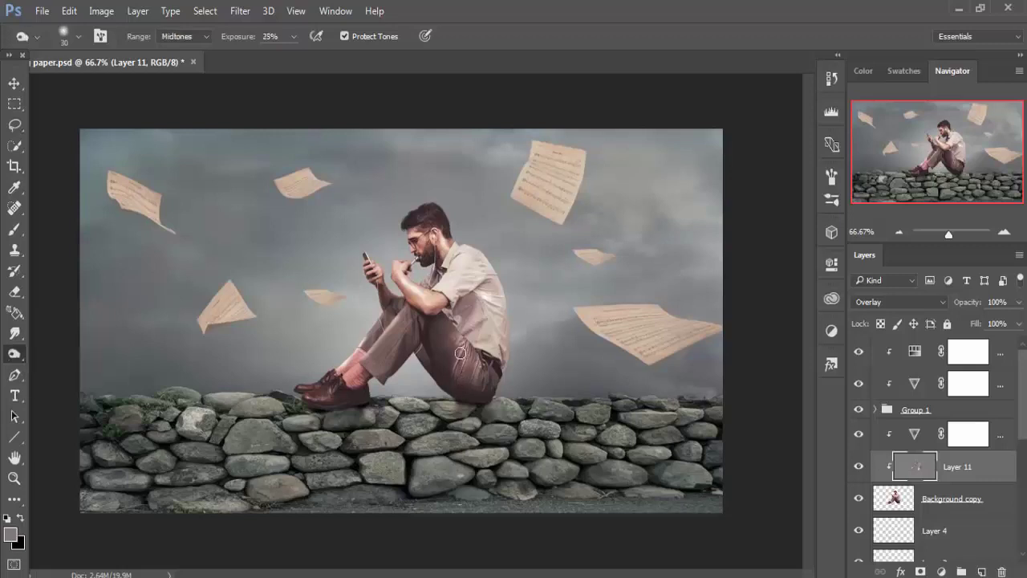
{"action": "mouse_move", "coordinate": [460, 352]}
{"action": "left_mouse_down"}
{"action": "mouse_move", "coordinate": [475, 387]}
{"action": "mouse_move", "coordinate": [468, 382]}
{"action": "left_mouse_up"}
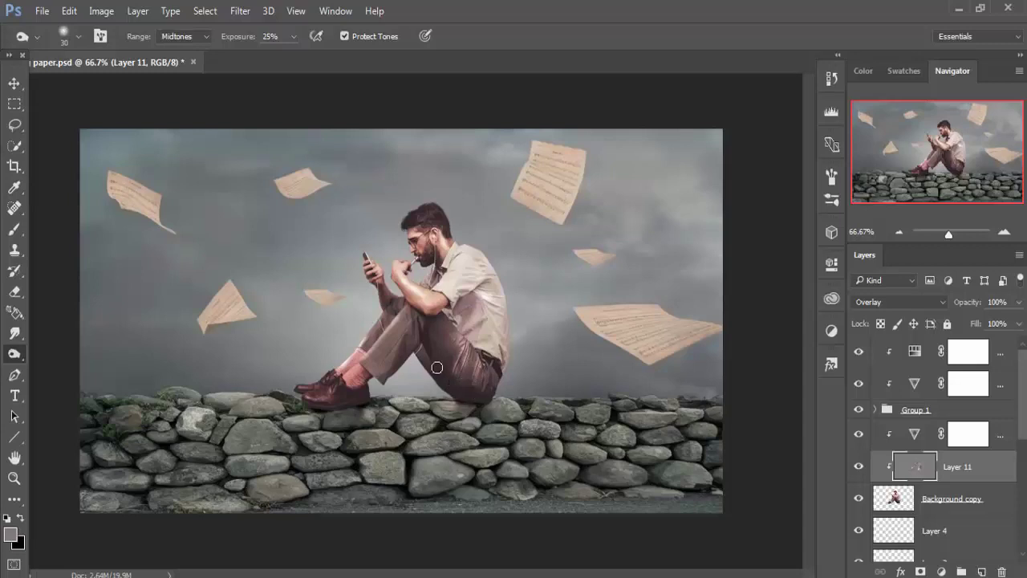
{"action": "left_click", "coordinate": [12, 83]}
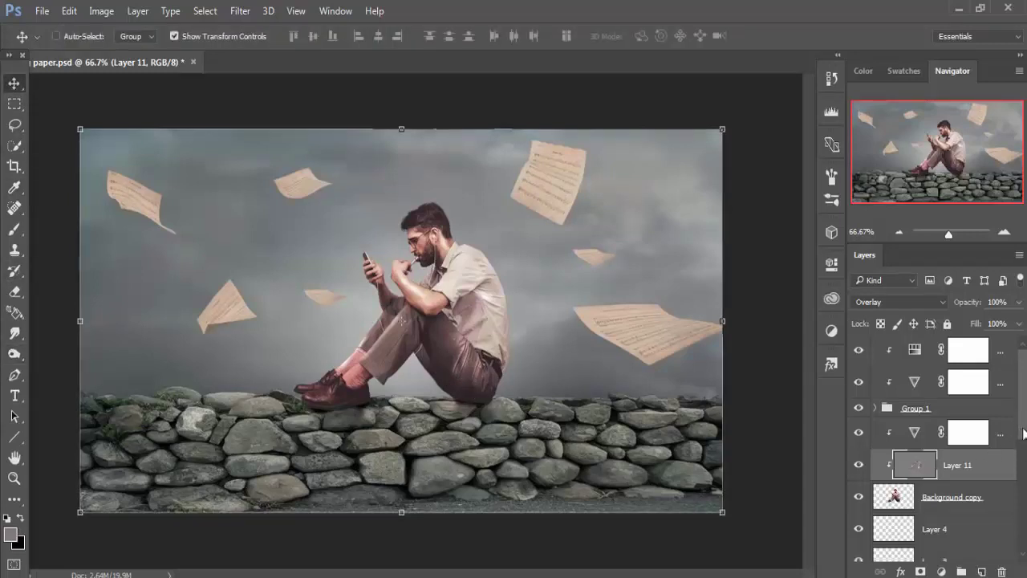
{"action": "left_click", "coordinate": [1003, 351]}
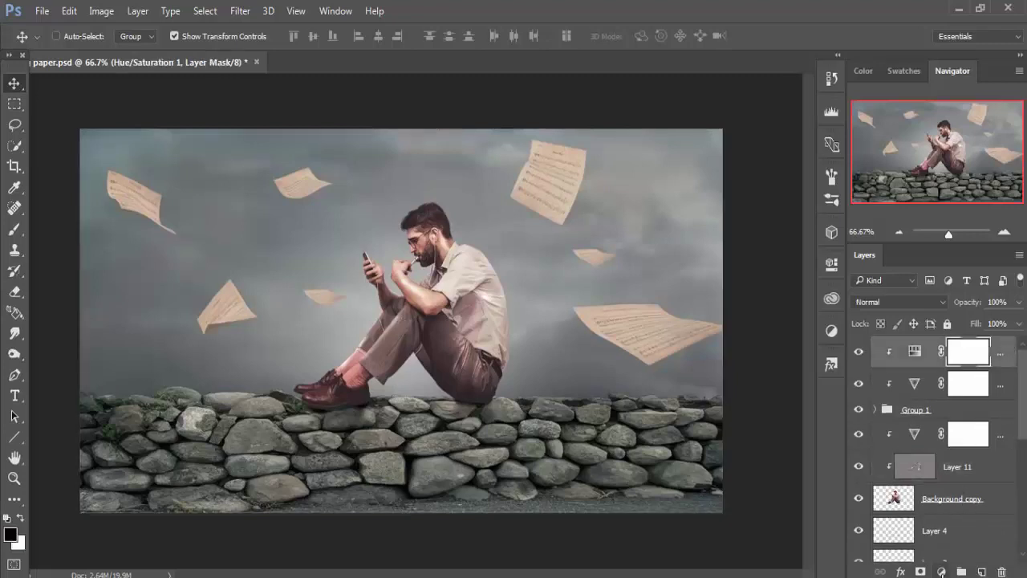
{"action": "left_click", "coordinate": [941, 571]}
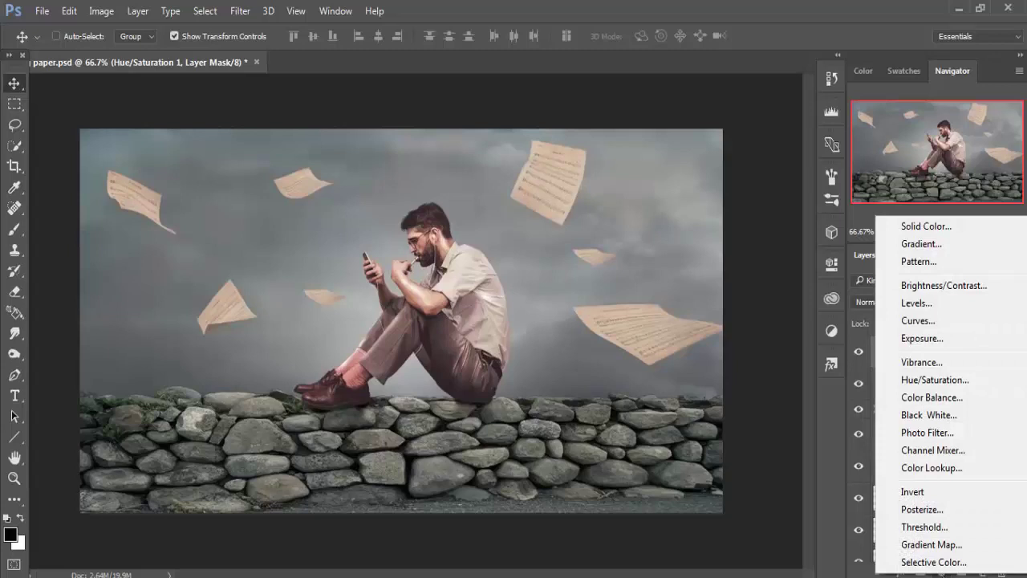
{"action": "key", "text": "Escape"}
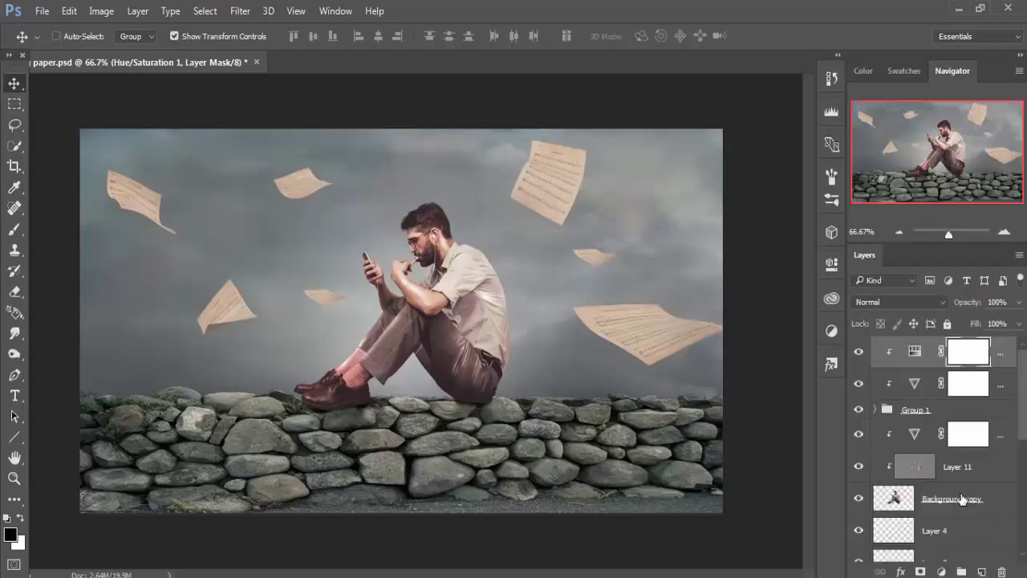
{"action": "left_click", "coordinate": [970, 464]}
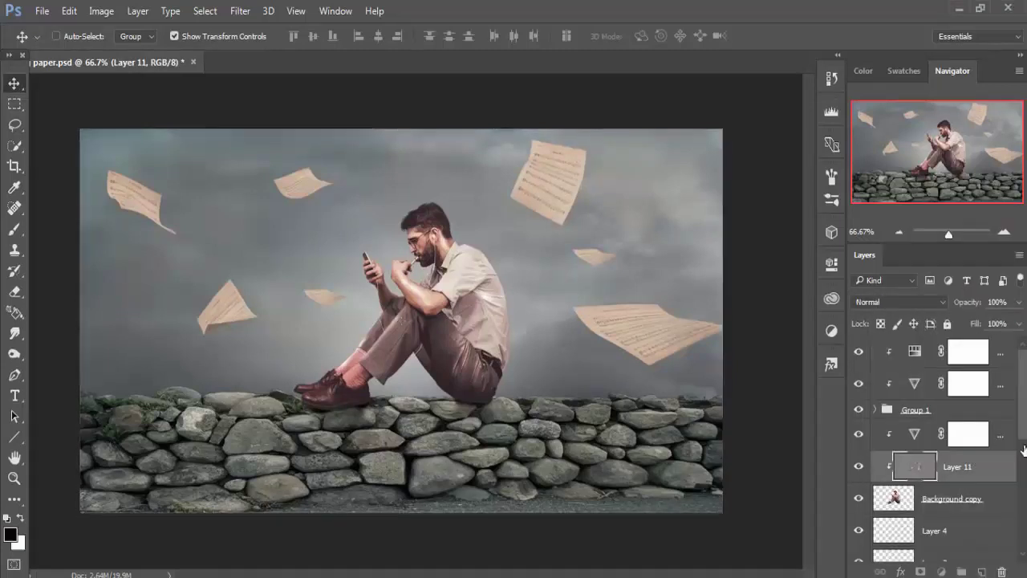
{"action": "key", "text": "alt+bracketright"}
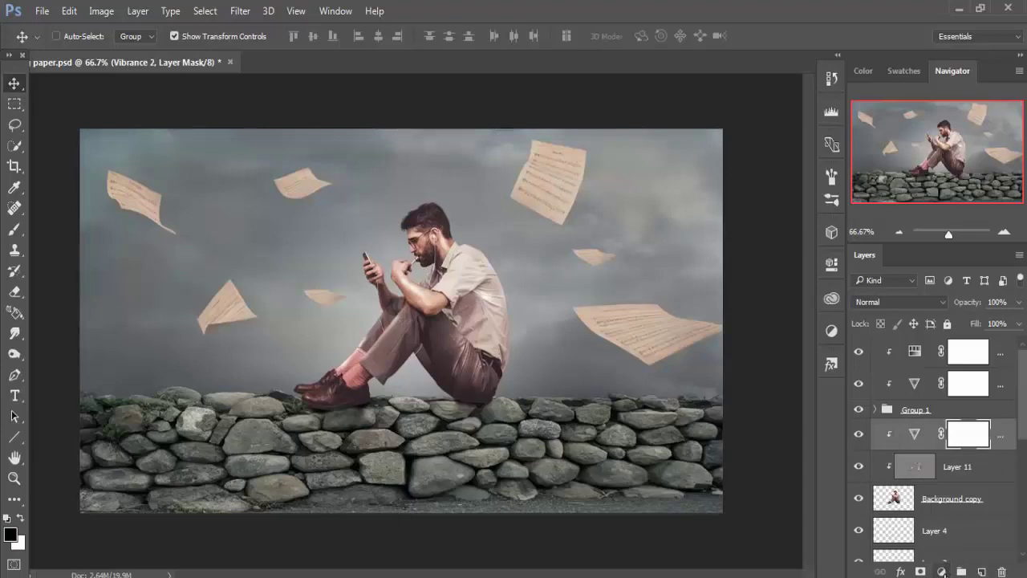
{"action": "left_click", "coordinate": [941, 571]}
- Add a Gradient Map clipped to Layer 11, blend it in Overlay, and edit its gradient
{"action": "left_click", "coordinate": [926, 552]}
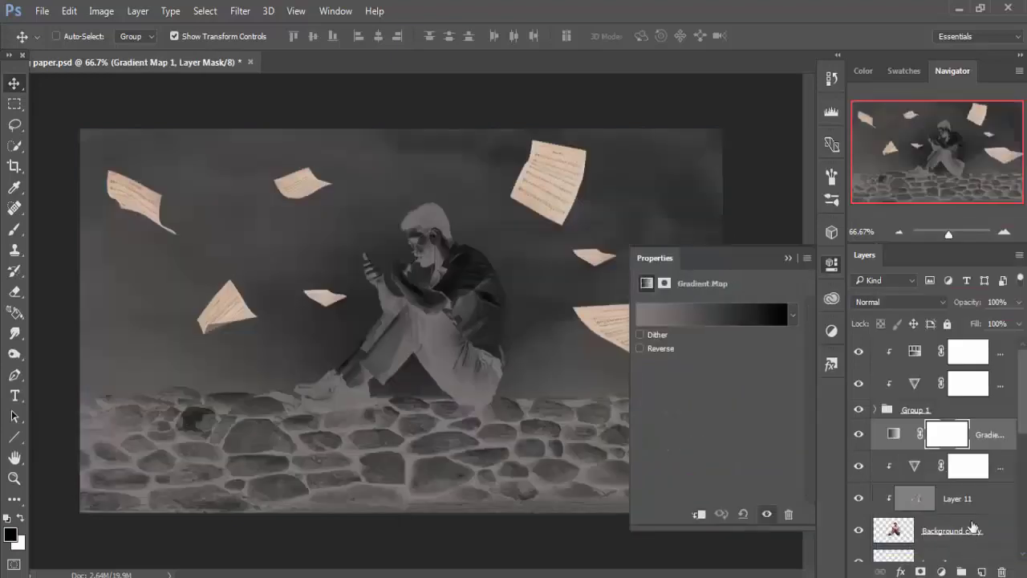
{"action": "right_click", "coordinate": [983, 434]}
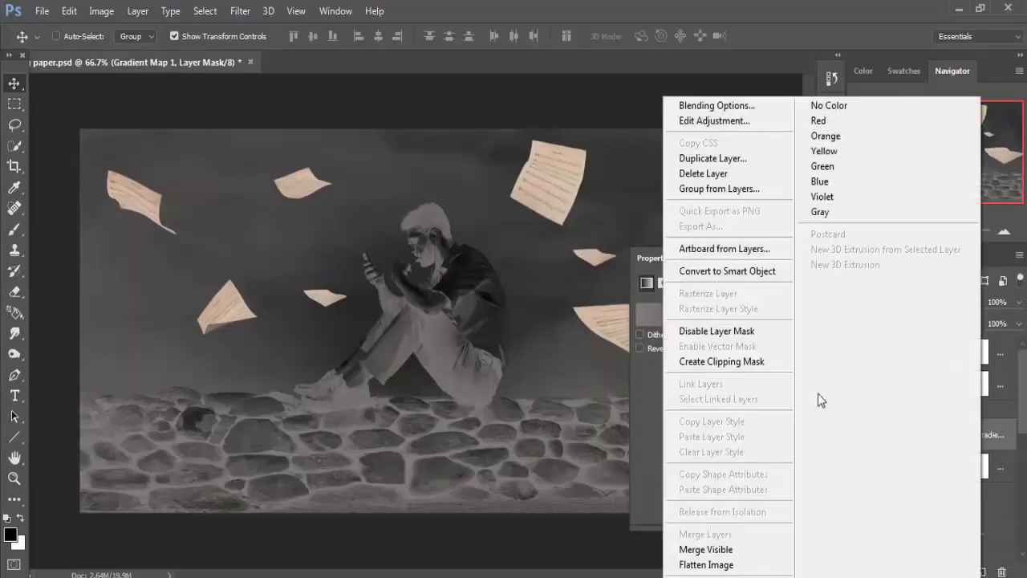
{"action": "left_click", "coordinate": [740, 362]}
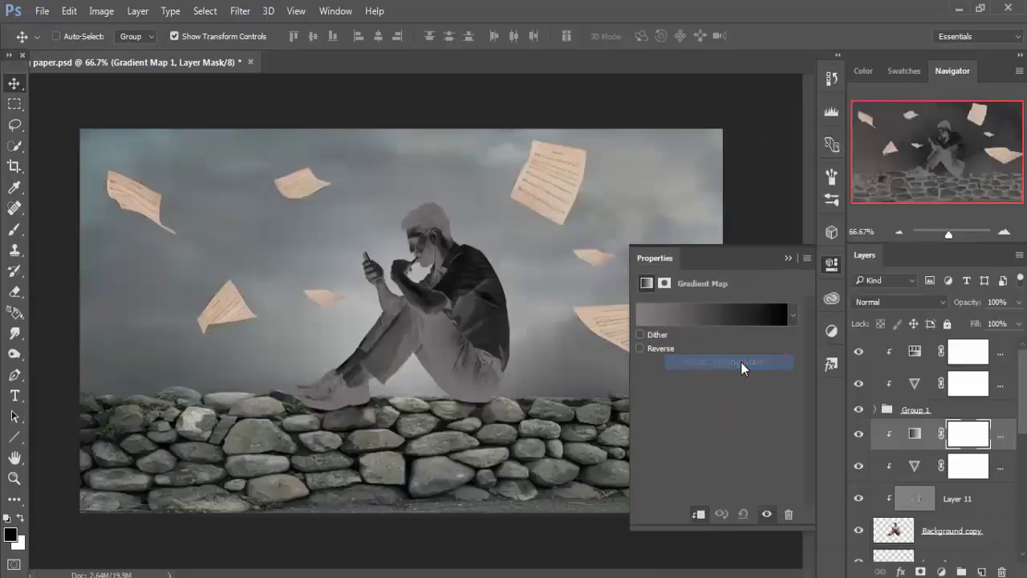
{"action": "left_click", "coordinate": [904, 297]}
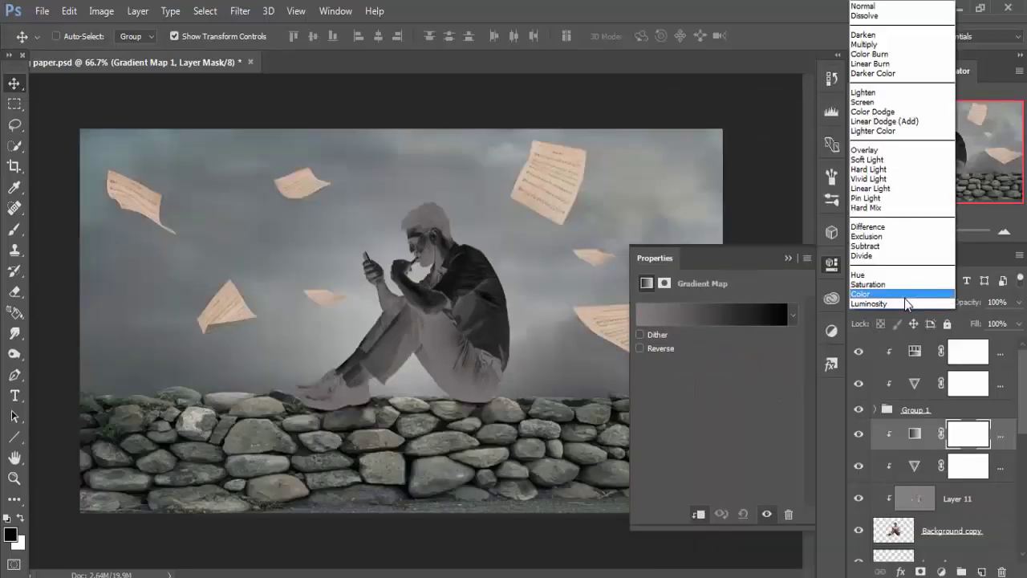
{"action": "left_click", "coordinate": [872, 150]}
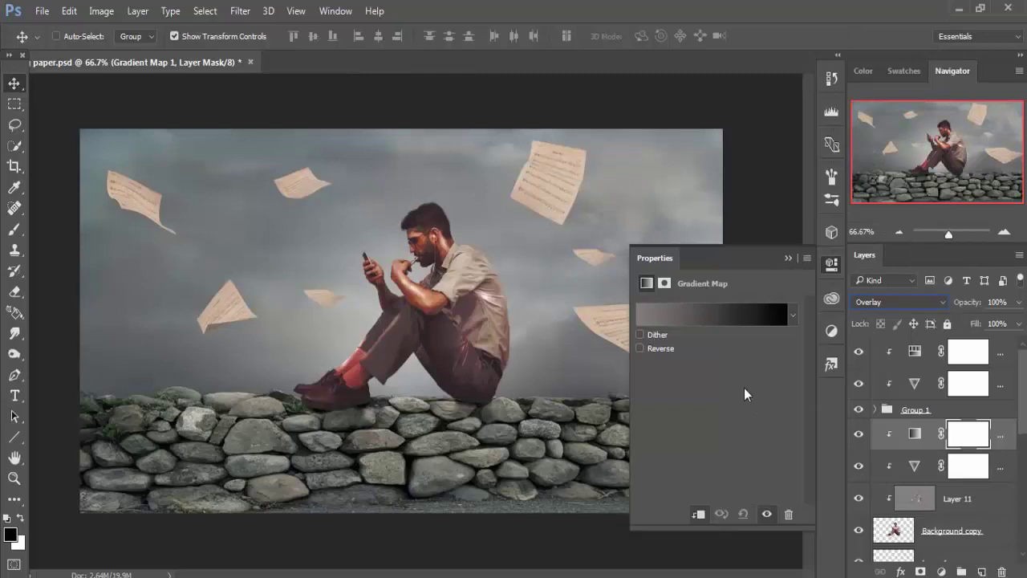
{"action": "left_click", "coordinate": [718, 314]}
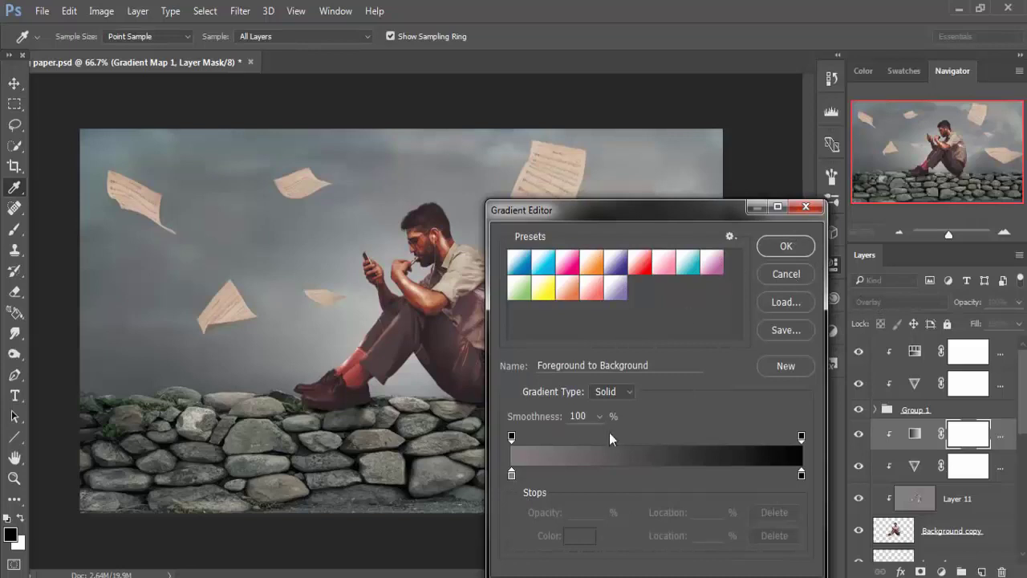
- Set the gradient's left colour stop to a light grey
{"action": "left_click", "coordinate": [512, 473]}
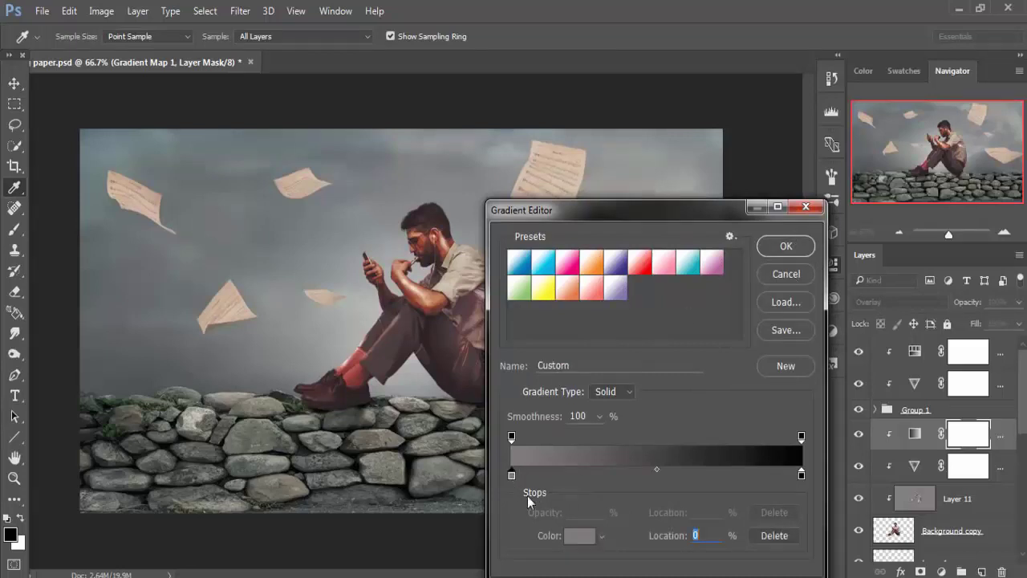
{"action": "left_click", "coordinate": [572, 535]}
{"action": "left_click", "coordinate": [596, 358]}
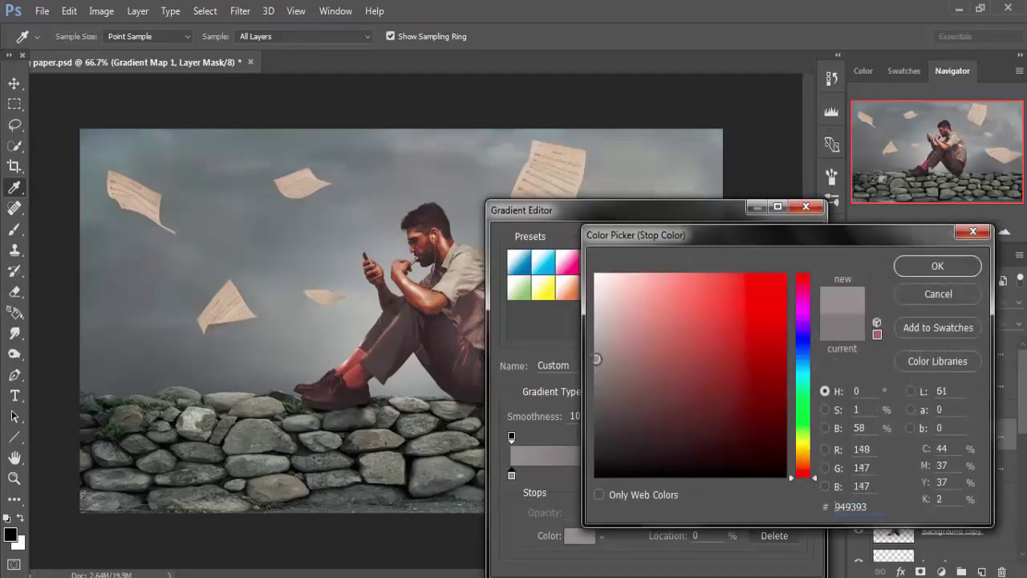
{"action": "left_click_drag", "start_coordinate": [597, 344], "coordinate": [596, 351]}
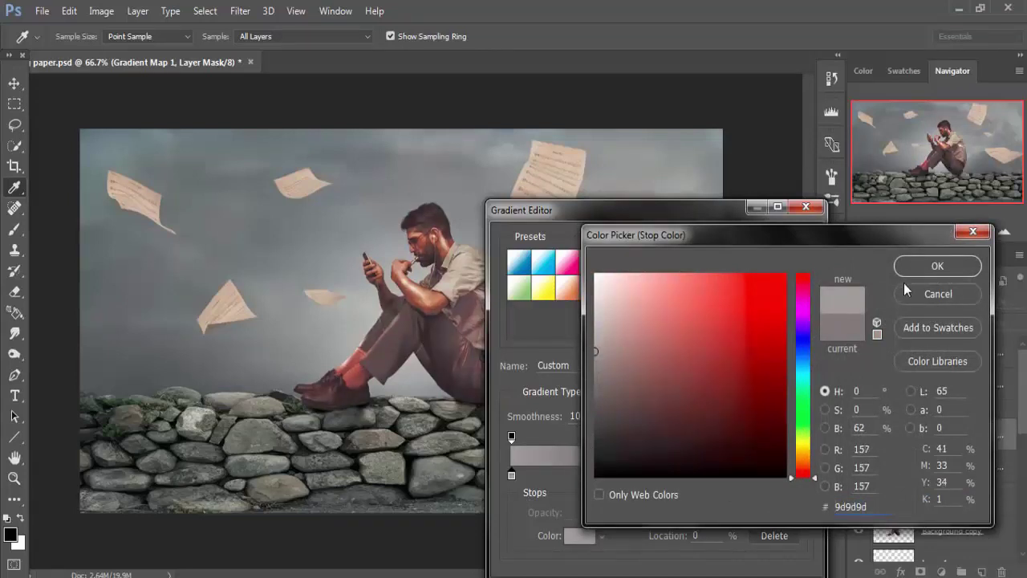
{"action": "left_click", "coordinate": [931, 266]}
- Darken the right colour stop from black through mid greys, trying a warm hue
{"action": "left_click", "coordinate": [800, 475]}
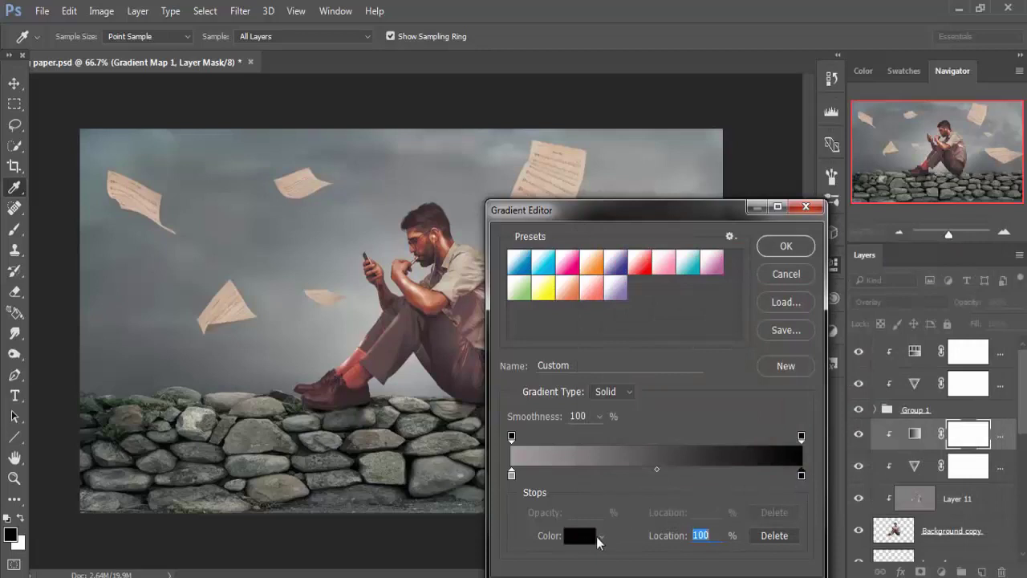
{"action": "left_click", "coordinate": [595, 535]}
{"action": "left_click", "coordinate": [604, 369]}
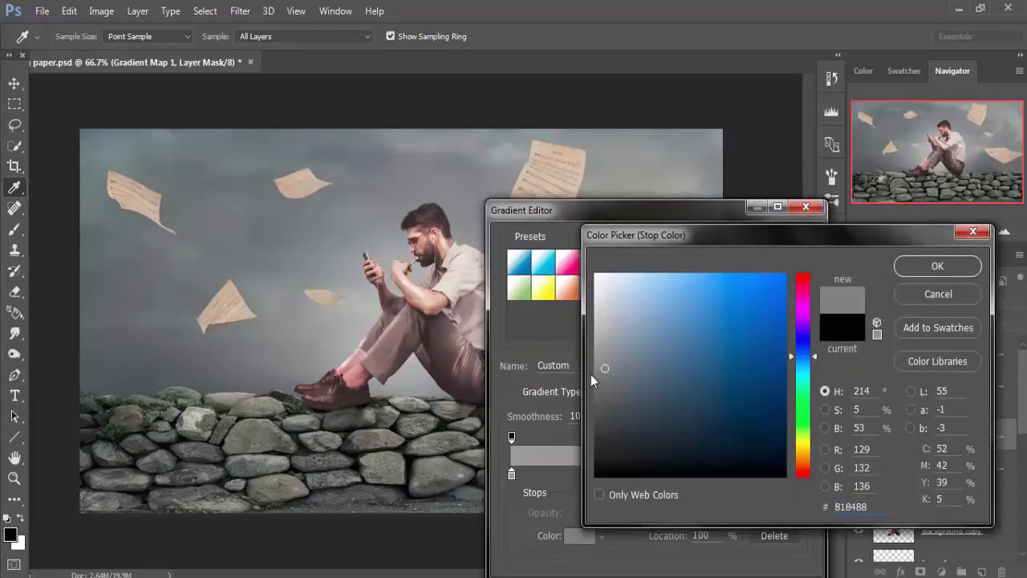
{"action": "left_click", "coordinate": [595, 392]}
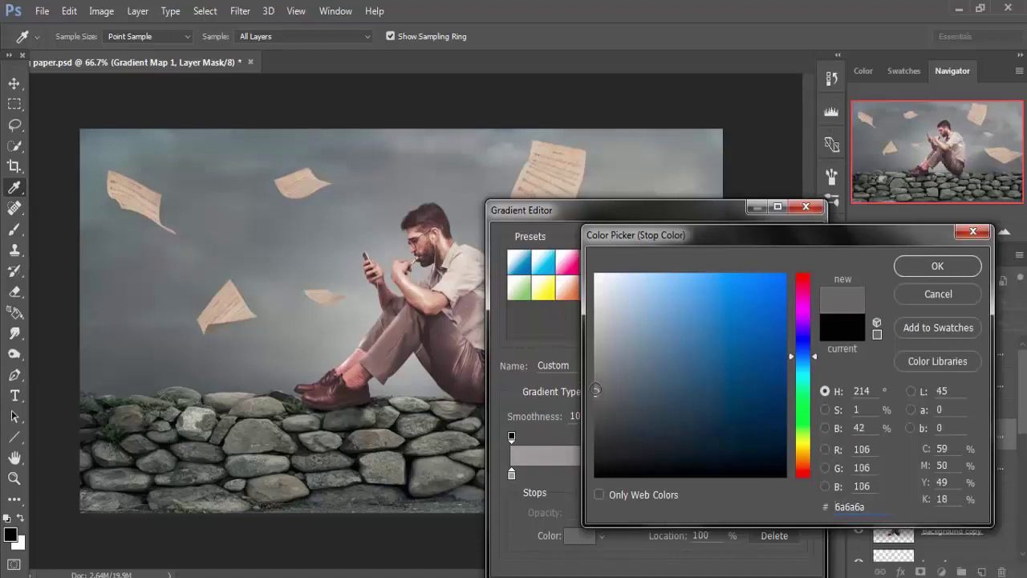
{"action": "left_click", "coordinate": [595, 394]}
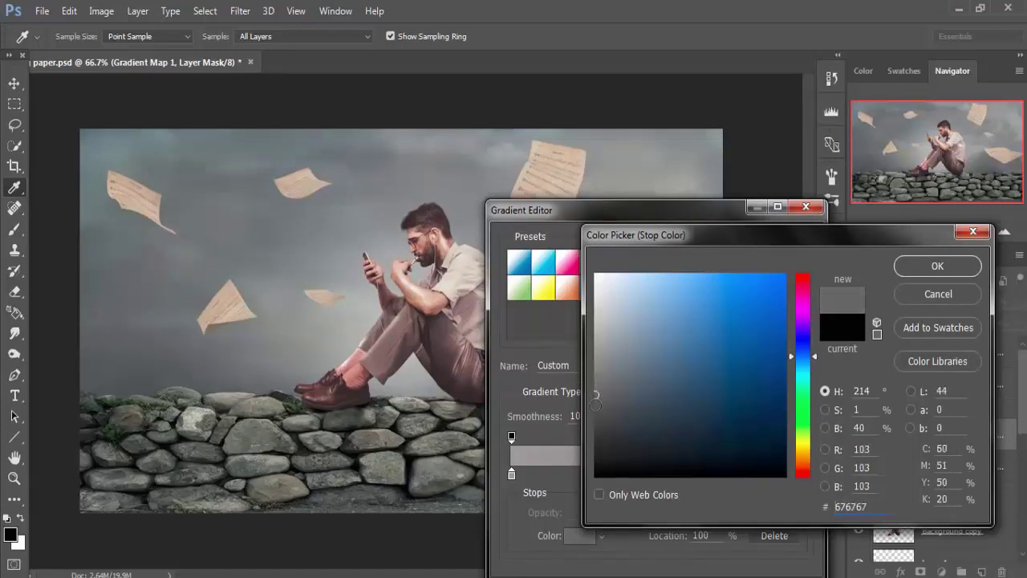
{"action": "left_click", "coordinate": [595, 406]}
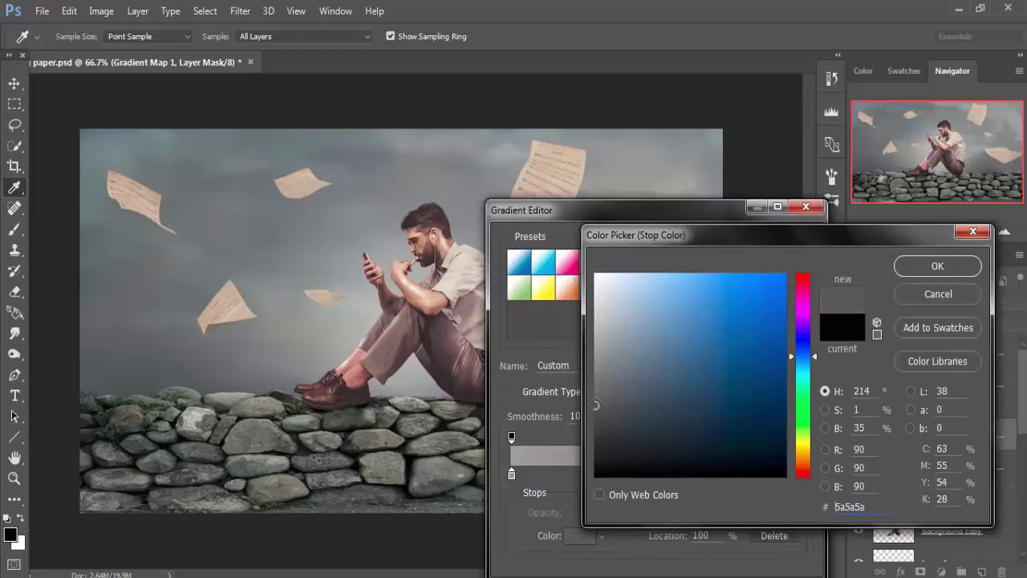
{"action": "left_click", "coordinate": [808, 468]}
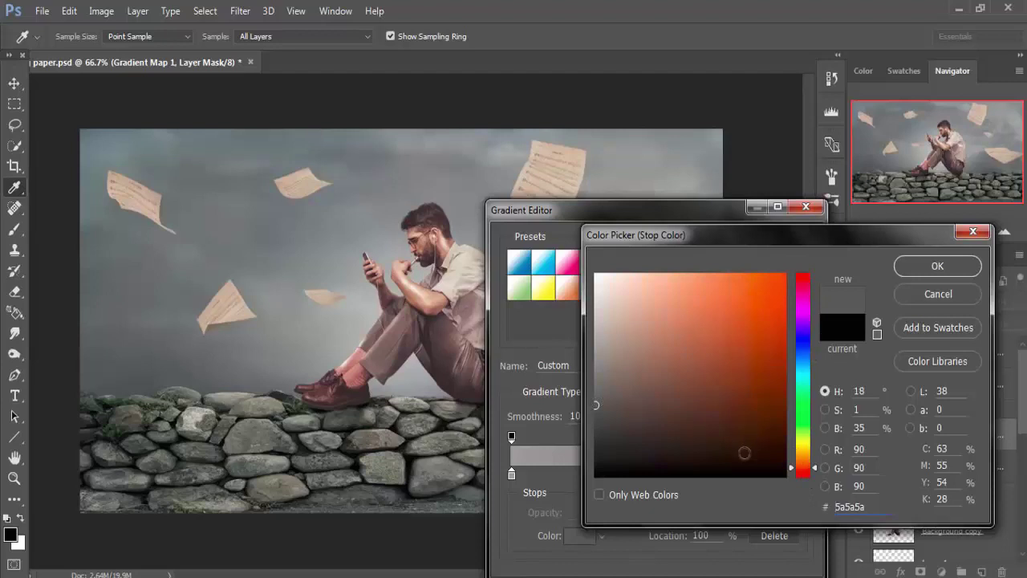
- Try brown tones, then settle the right stop on grey 606060 and apply
{"action": "left_click", "coordinate": [743, 447]}
{"action": "left_click_drag", "start_coordinate": [743, 448], "coordinate": [711, 444]}
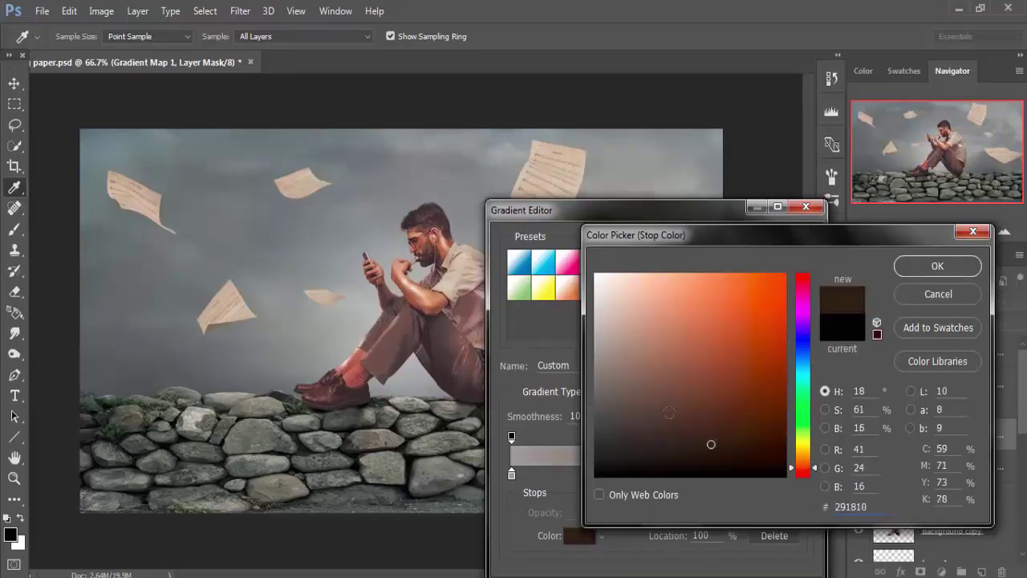
{"action": "left_click", "coordinate": [648, 345]}
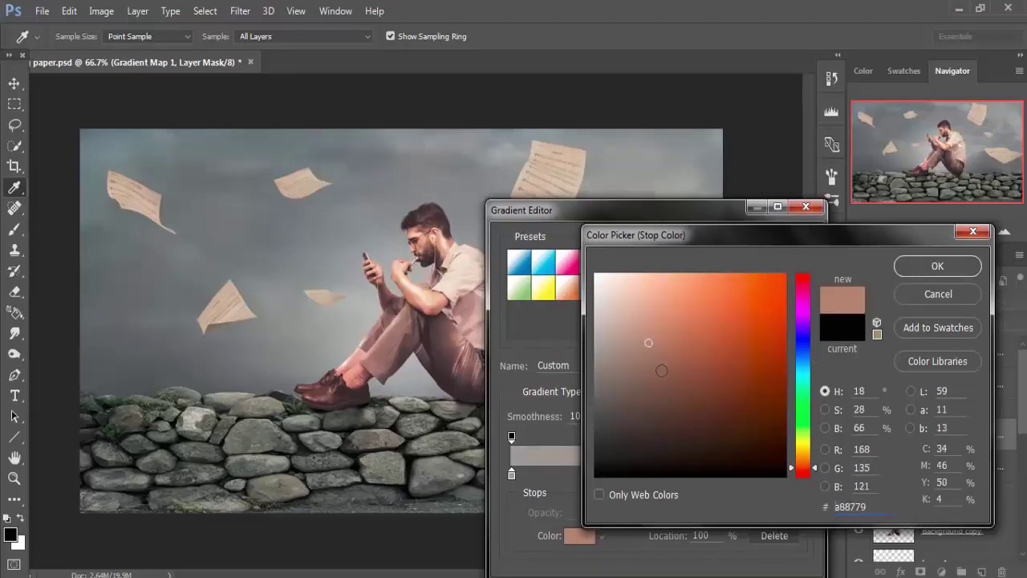
{"action": "left_click", "coordinate": [661, 370]}
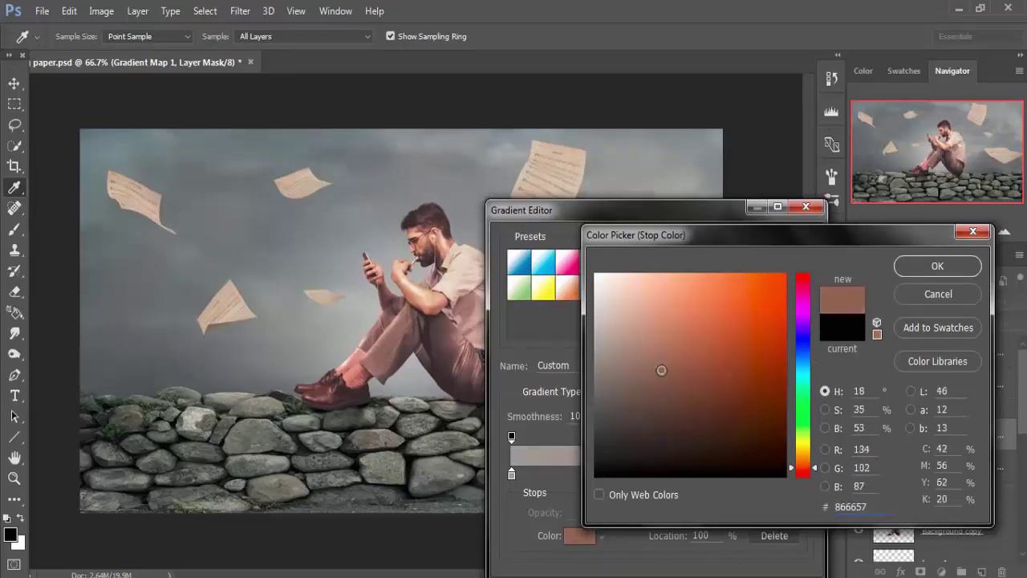
{"action": "left_click", "coordinate": [597, 392]}
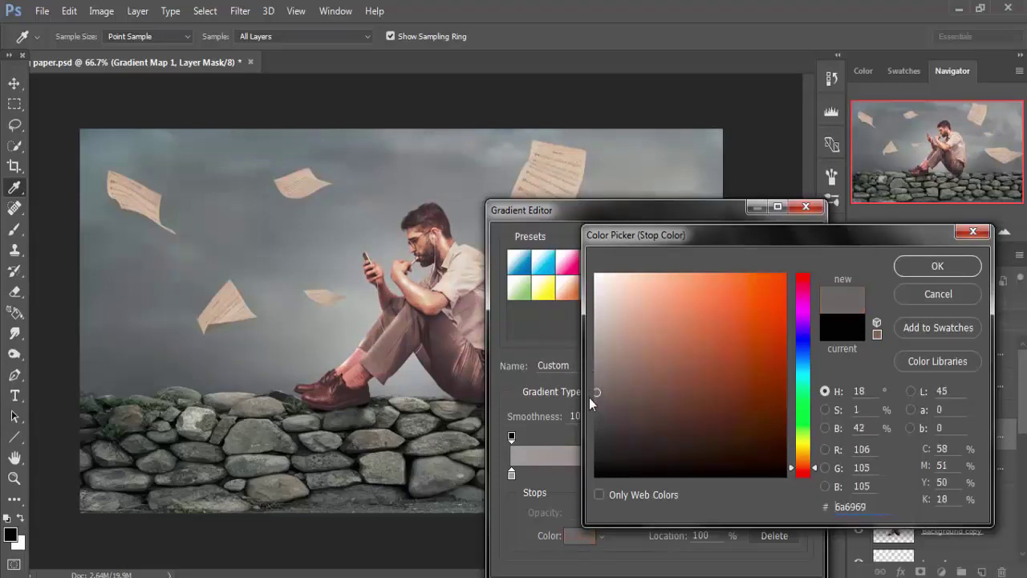
{"action": "left_click", "coordinate": [594, 399]}
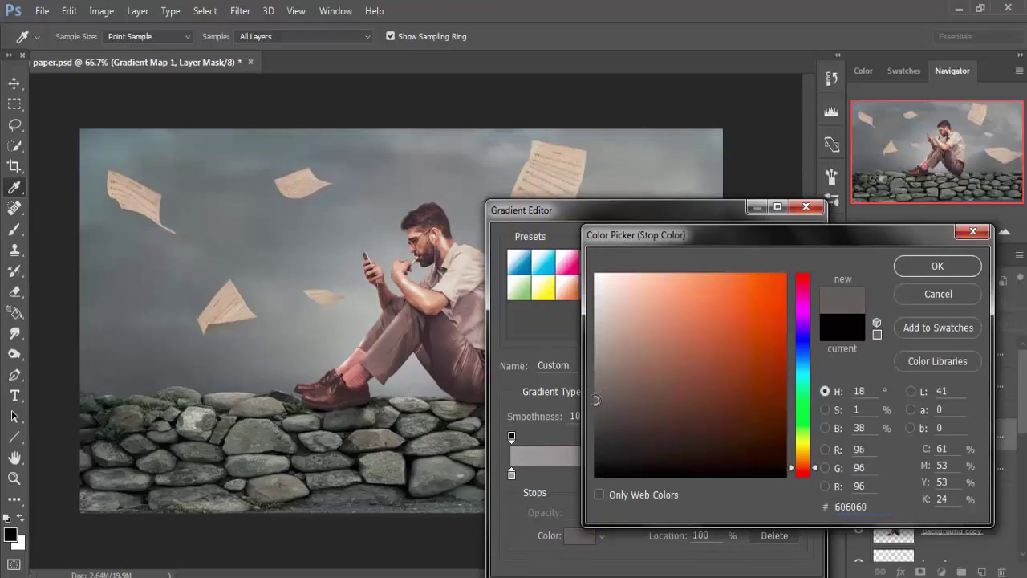
{"action": "left_click", "coordinate": [915, 267]}
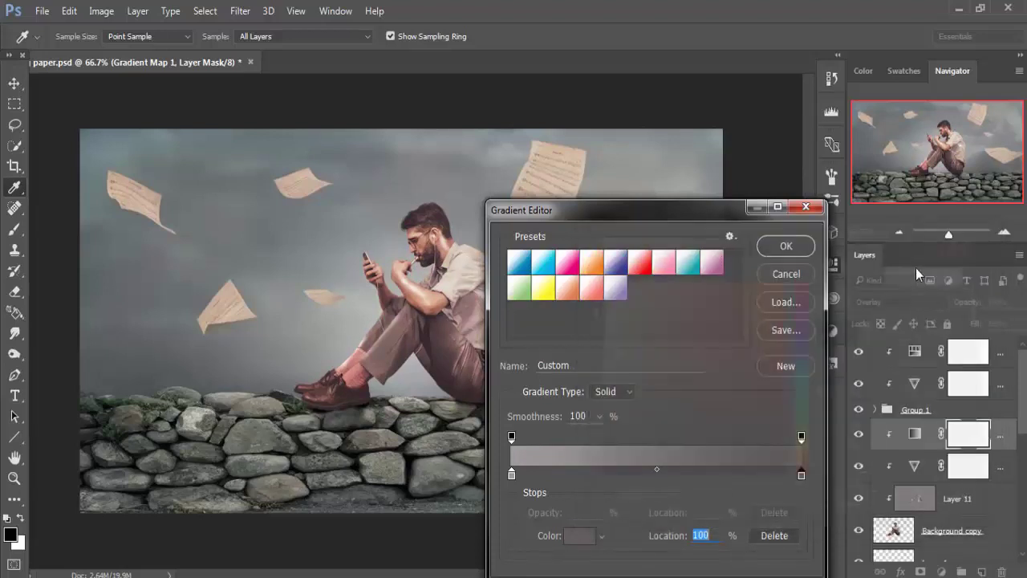
{"action": "left_click", "coordinate": [790, 253]}
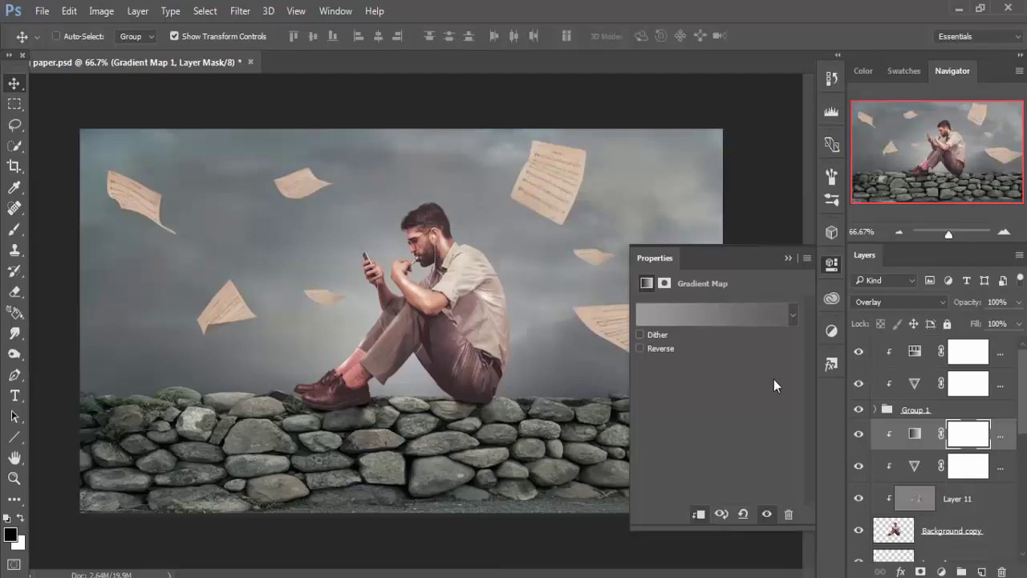
- Collapse the Gradient Map properties and select the top Hue/Saturation layer
{"action": "left_click", "coordinate": [788, 258]}
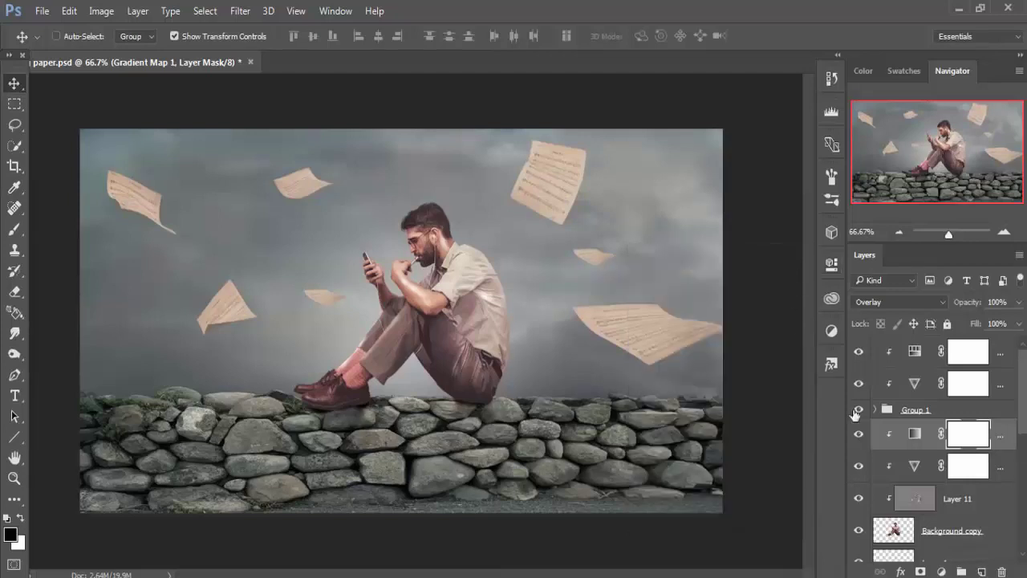
{"action": "left_click", "coordinate": [1005, 432]}
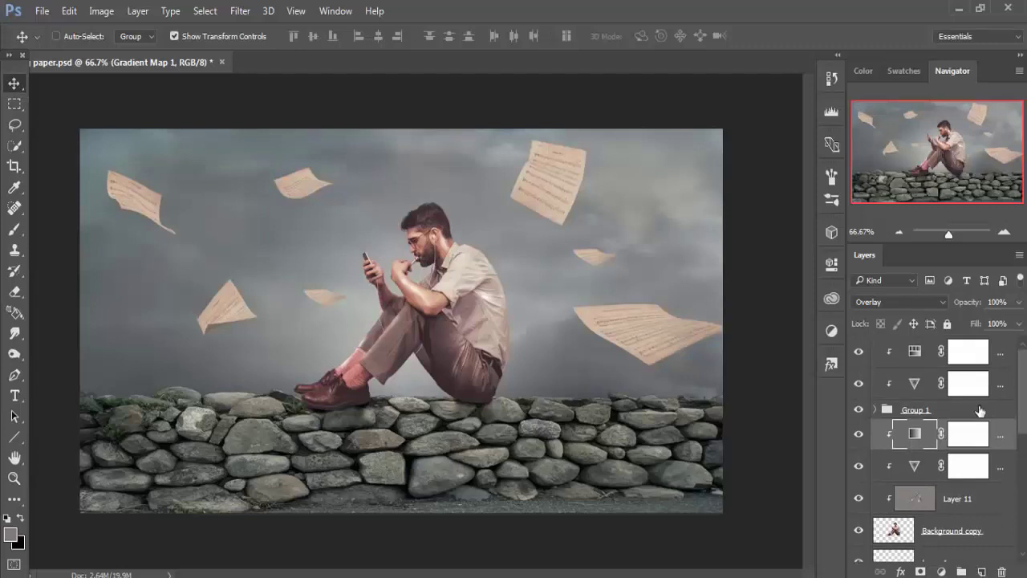
{"action": "left_click", "coordinate": [1002, 355]}
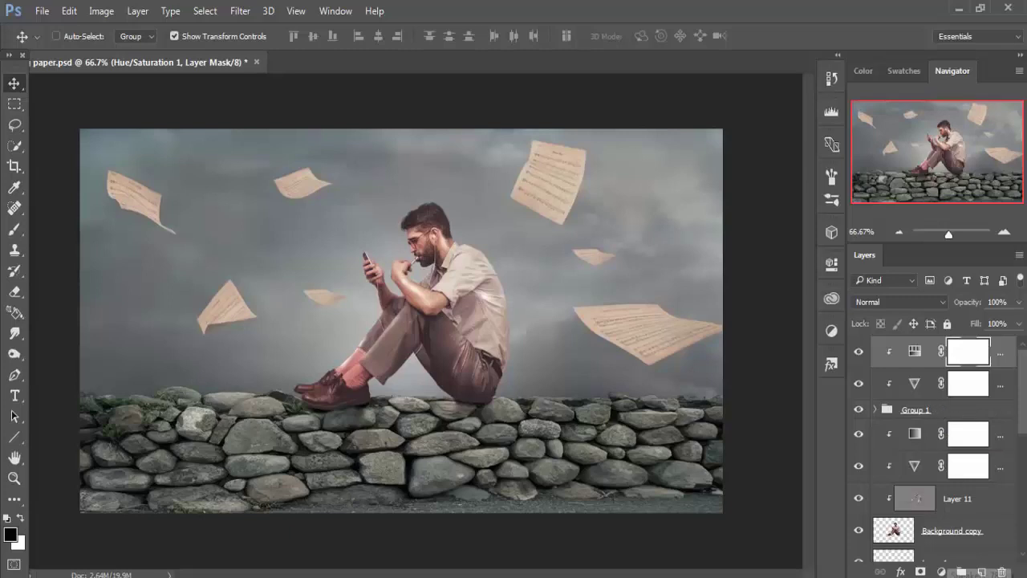
- Add a Color Balance layer with midtones Cyan–Red -11, Magenta–Green -3, Yellow–Blue -4
{"action": "left_click", "coordinate": [941, 571]}
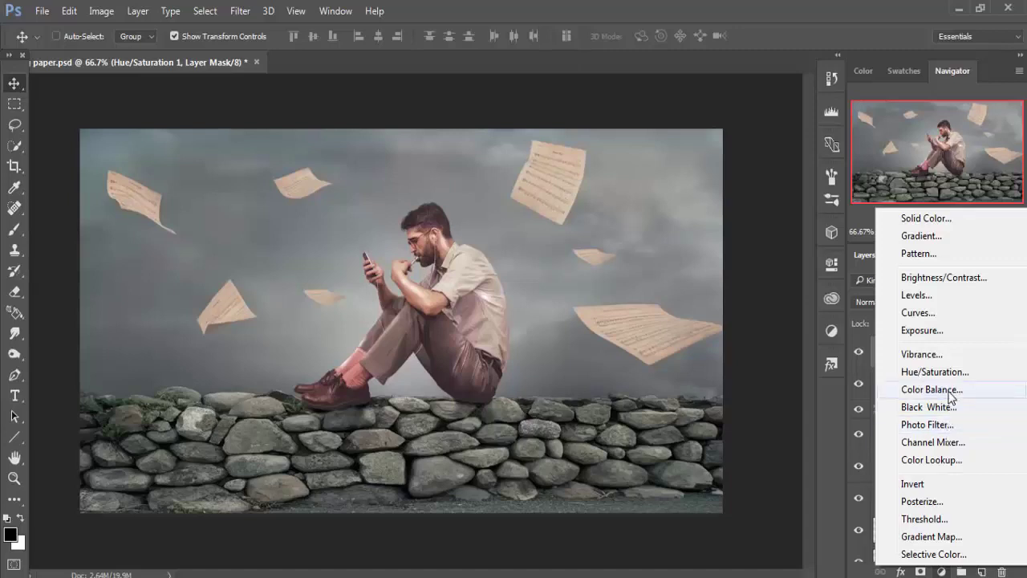
{"action": "left_click", "coordinate": [945, 390]}
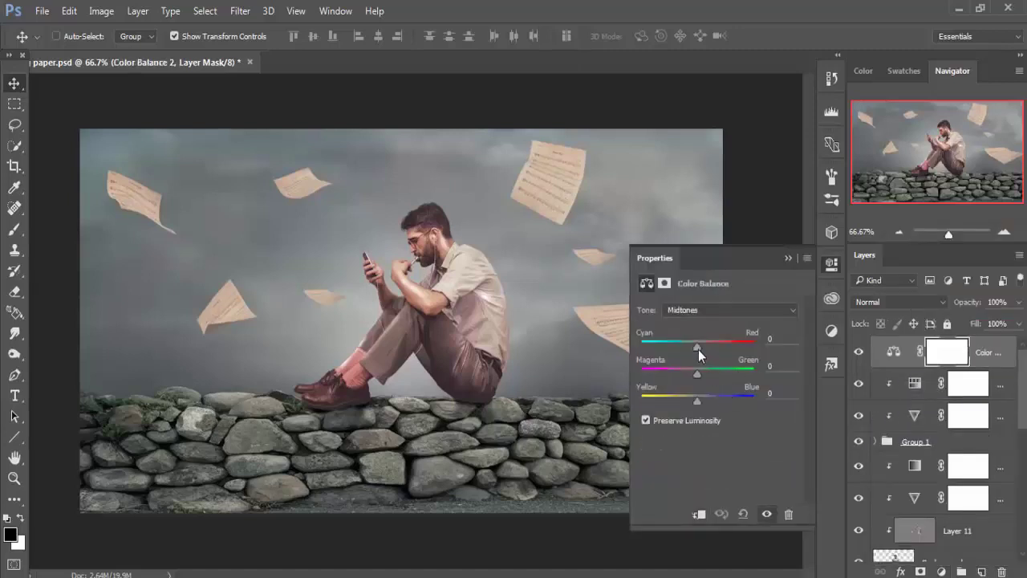
{"action": "left_click_drag", "start_coordinate": [698, 349], "coordinate": [703, 351]}
{"action": "left_click_drag", "start_coordinate": [698, 377], "coordinate": [702, 374]}
{"action": "left_click_drag", "start_coordinate": [695, 399], "coordinate": [692, 400]}
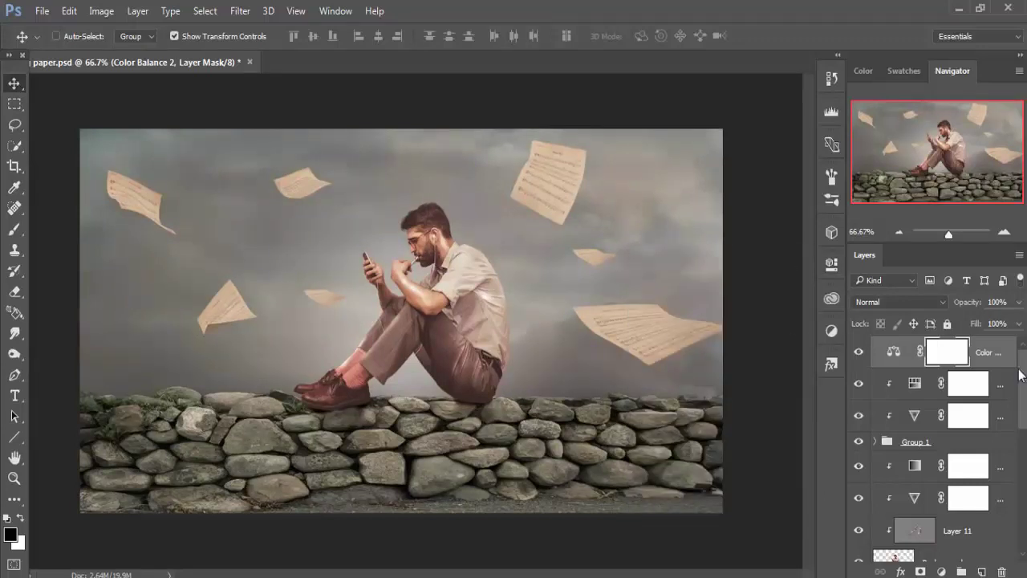
- Add an empty Layer 13 above Color Balance, then delete it
{"action": "left_click", "coordinate": [893, 351]}
{"action": "left_click", "coordinate": [980, 571]}
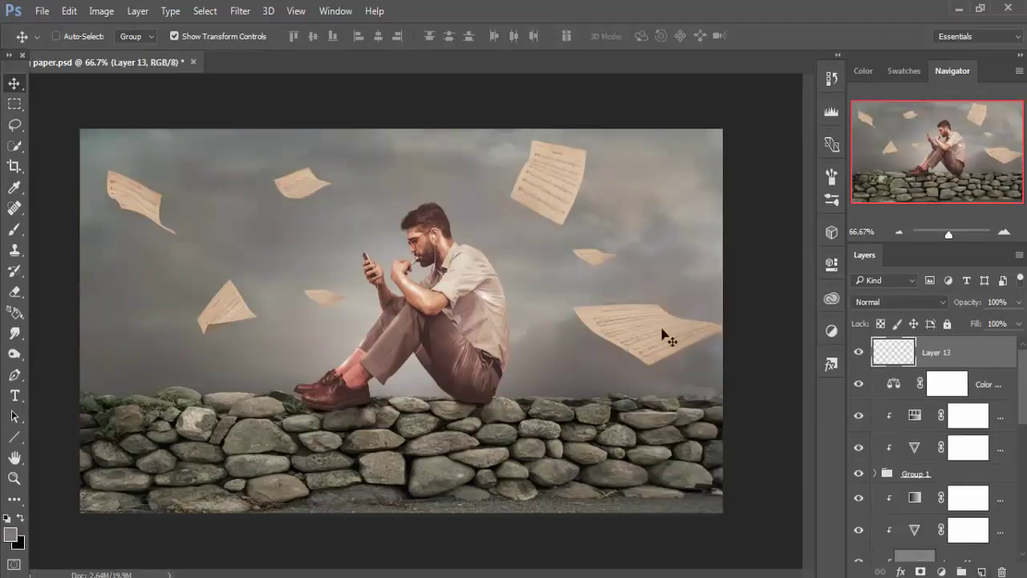
{"action": "left_click", "coordinate": [67, 10]}
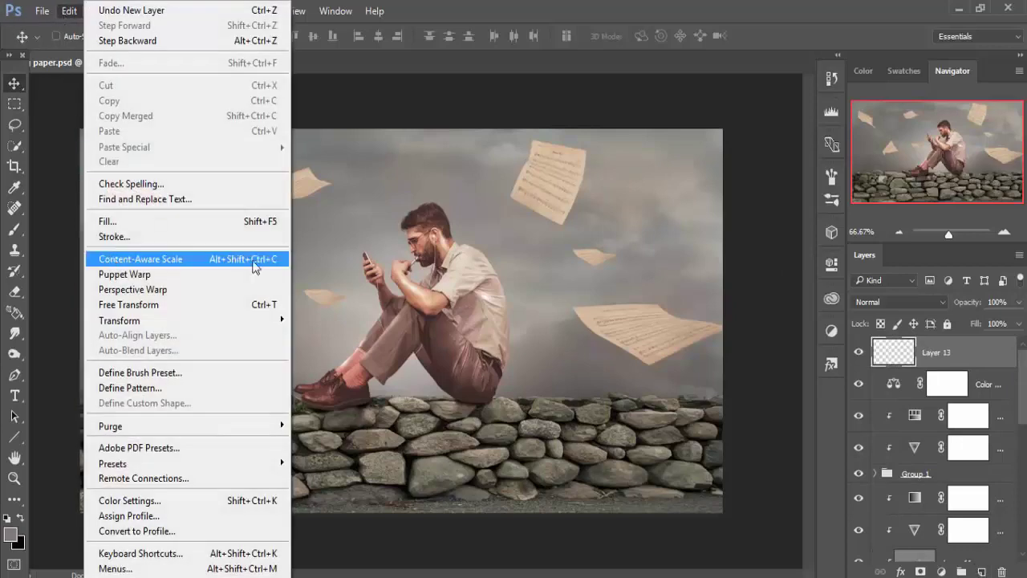
{"action": "left_click", "coordinate": [951, 359]}
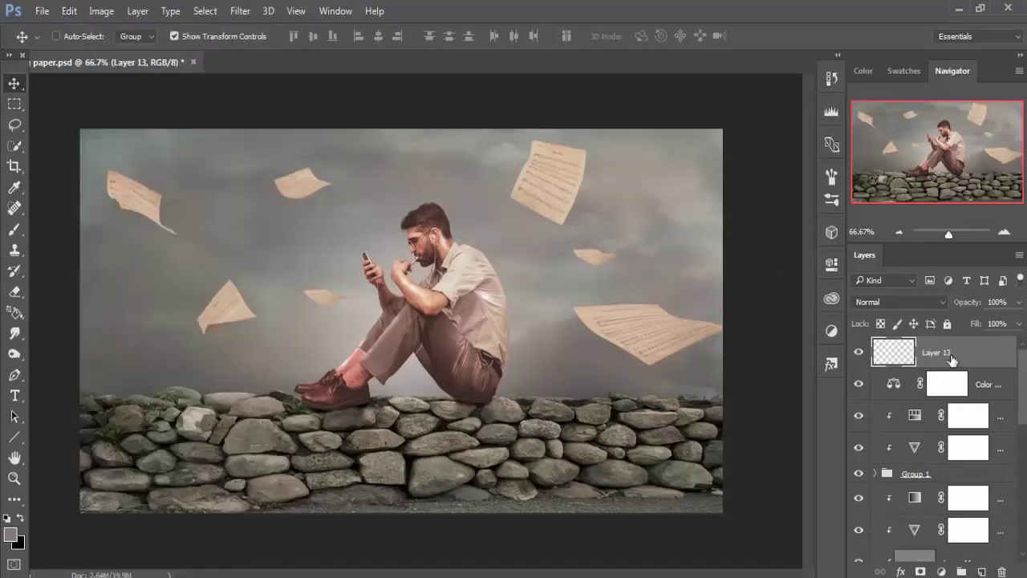
{"action": "key", "text": "Delete"}
- Add a Gradient Map 2 layer in Soft Light and edit its gradient
{"action": "left_click", "coordinate": [940, 571]}
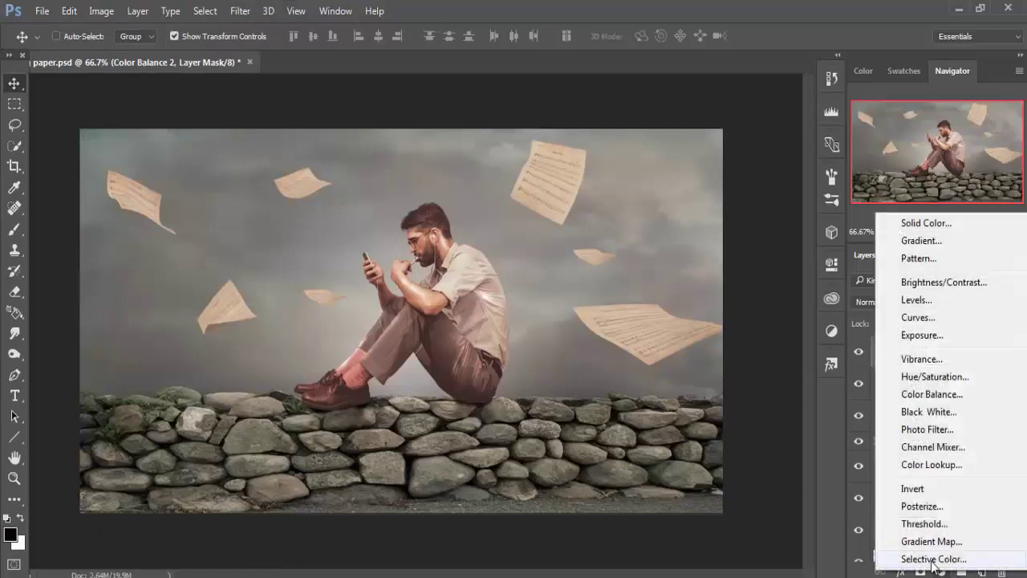
{"action": "left_click", "coordinate": [931, 542]}
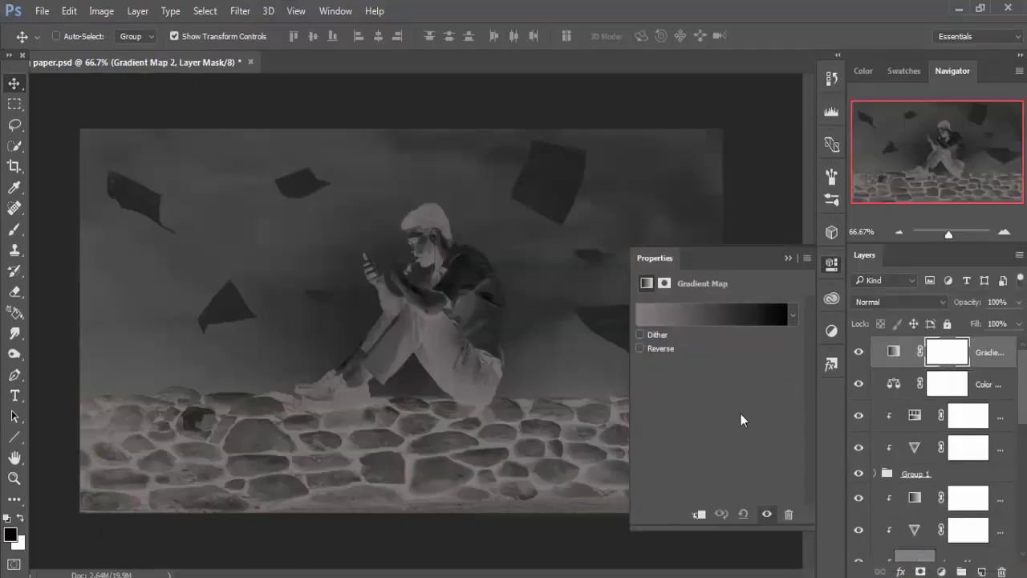
{"action": "left_click", "coordinate": [939, 304]}
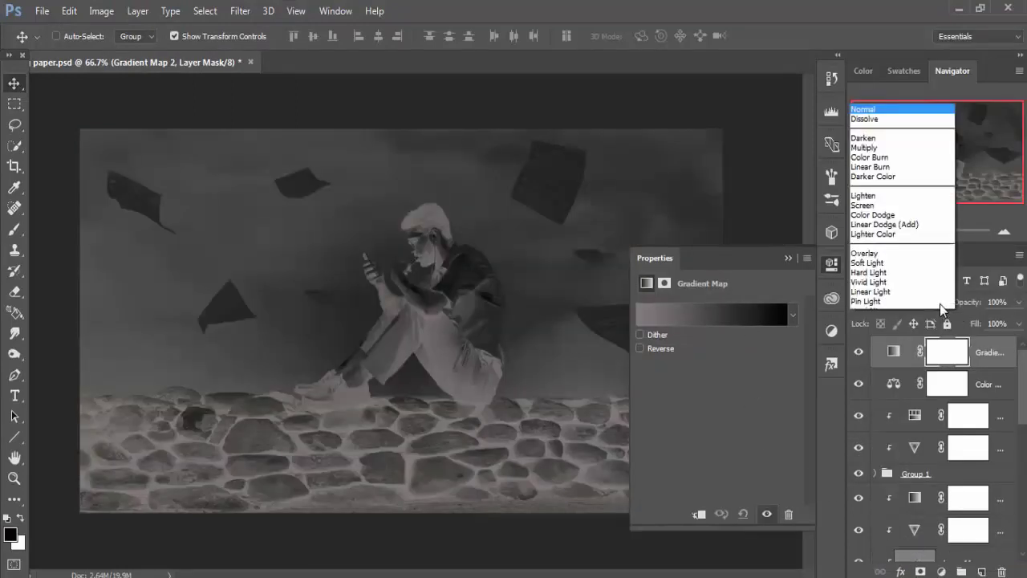
{"action": "left_click", "coordinate": [878, 163]}
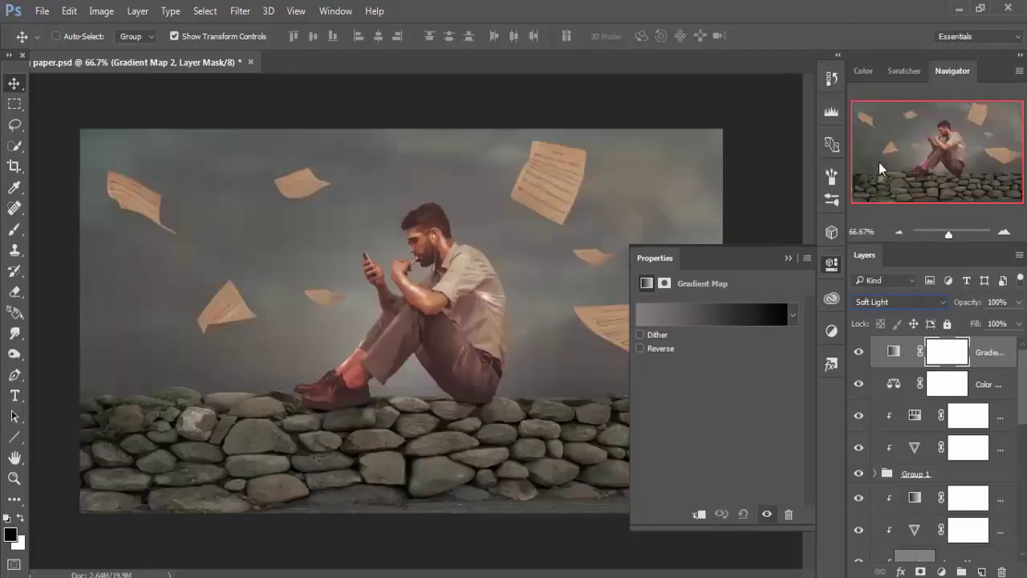
{"action": "left_click", "coordinate": [649, 314]}
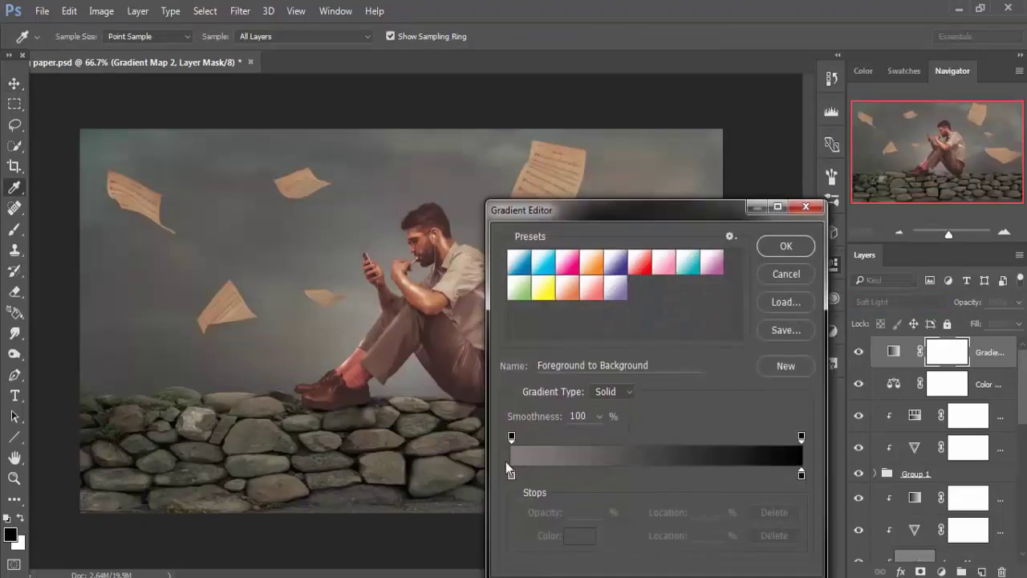
- Set the gradient's left stop to a soft grey
{"action": "left_click", "coordinate": [512, 475]}
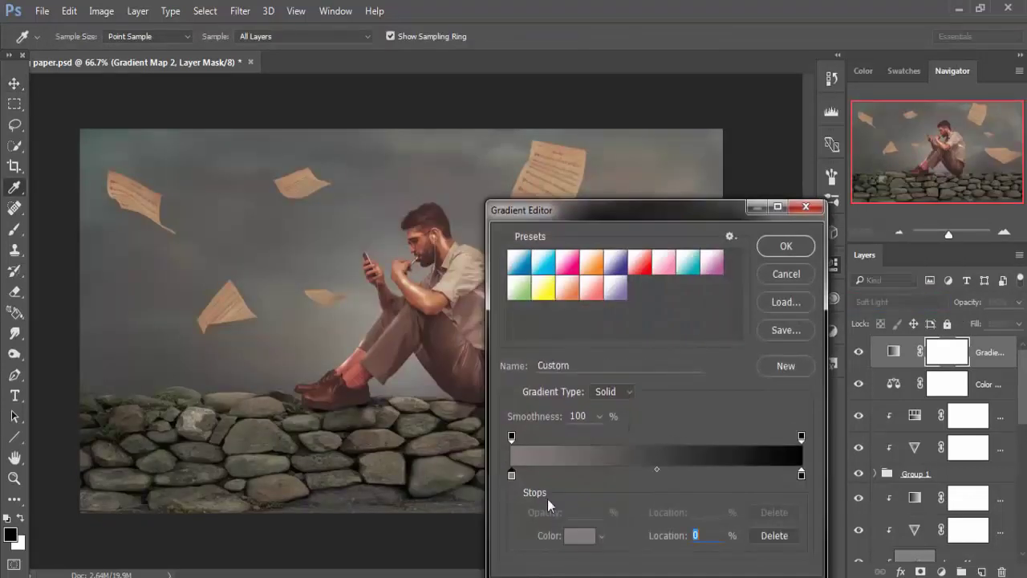
{"action": "left_click", "coordinate": [580, 536]}
{"action": "left_click", "coordinate": [595, 362]}
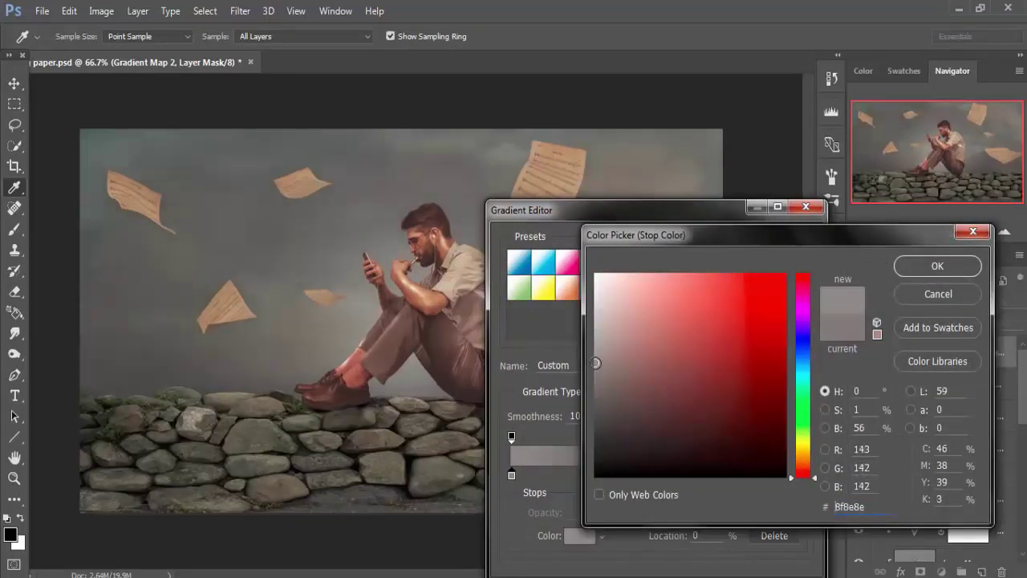
{"action": "left_click", "coordinate": [937, 265]}
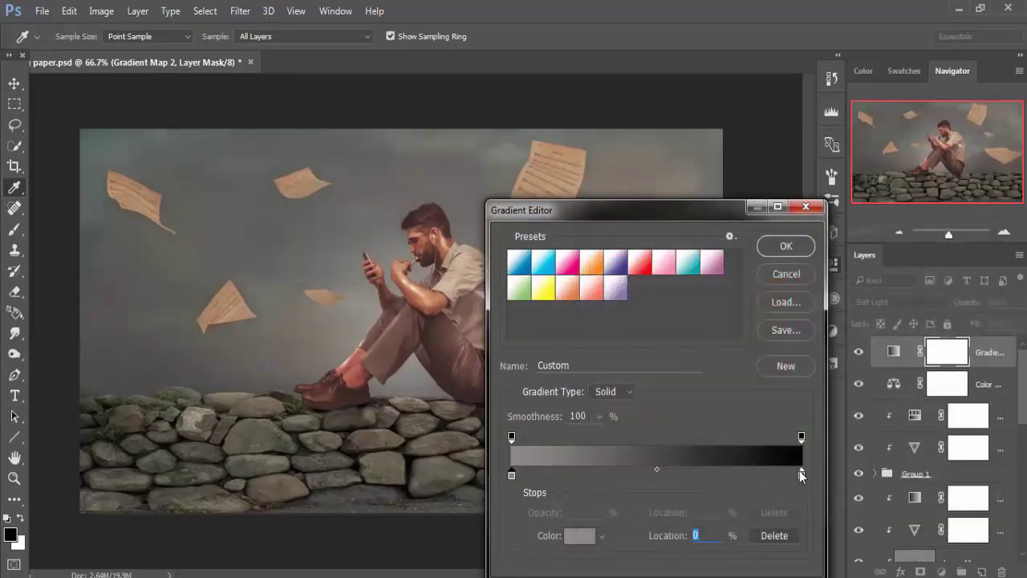
- Try muted yellowish-brown shades for the gradient's right stop
{"action": "left_click", "coordinate": [801, 474]}
{"action": "left_click", "coordinate": [579, 535]}
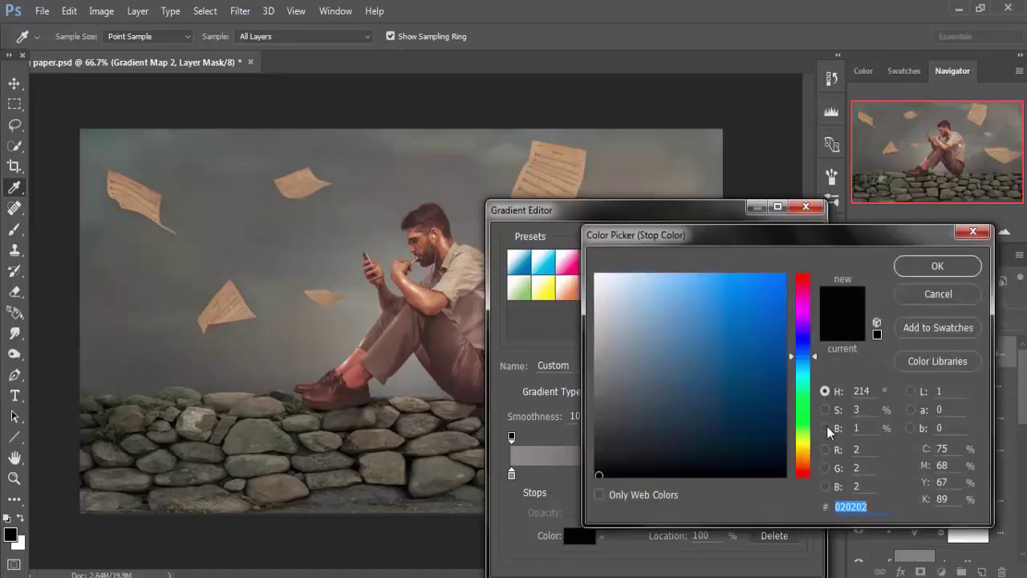
{"action": "left_click", "coordinate": [801, 449]}
{"action": "left_click", "coordinate": [632, 387]}
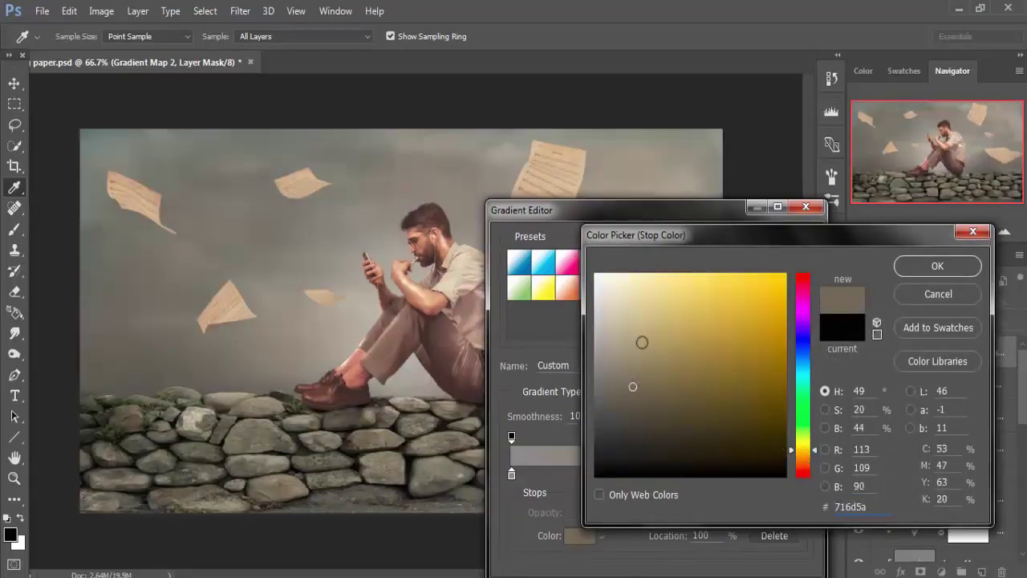
{"action": "left_click", "coordinate": [643, 338]}
{"action": "left_click", "coordinate": [646, 369]}
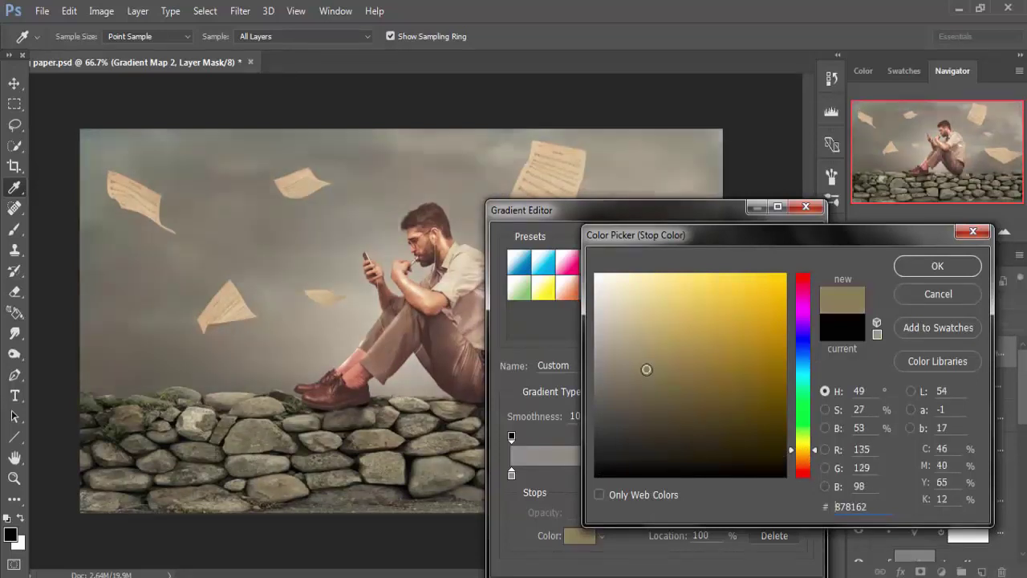
{"action": "left_click", "coordinate": [646, 390]}
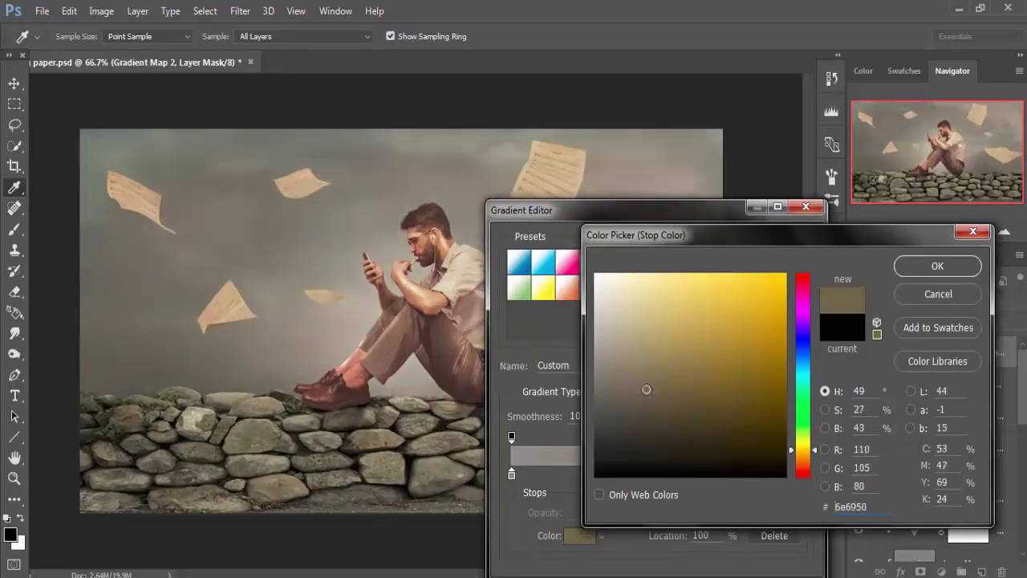
- Set the right stop to dark teal 435b5a and apply the grey-to-teal gradient
{"action": "left_click", "coordinate": [803, 377]}
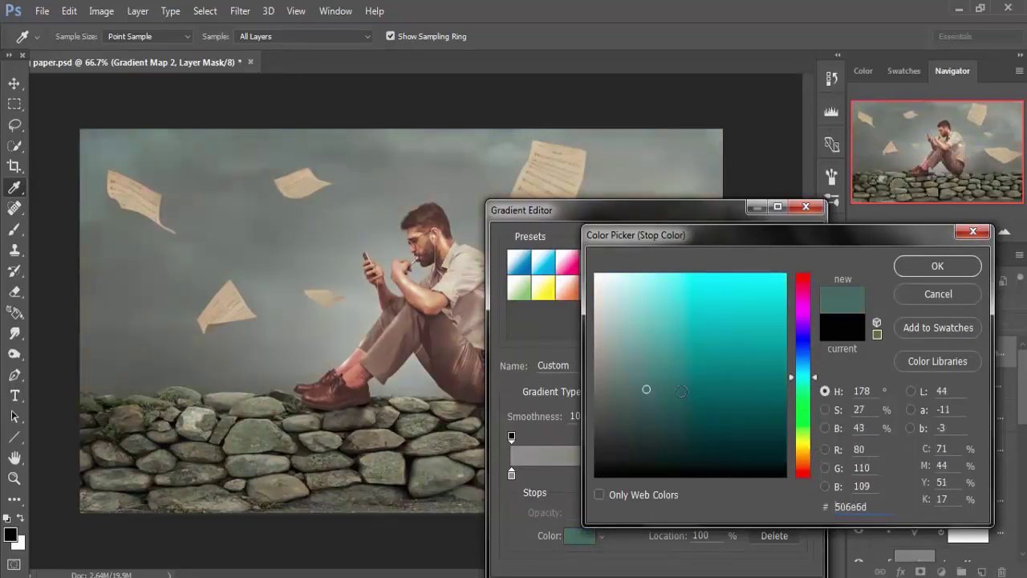
{"action": "left_click", "coordinate": [655, 405]}
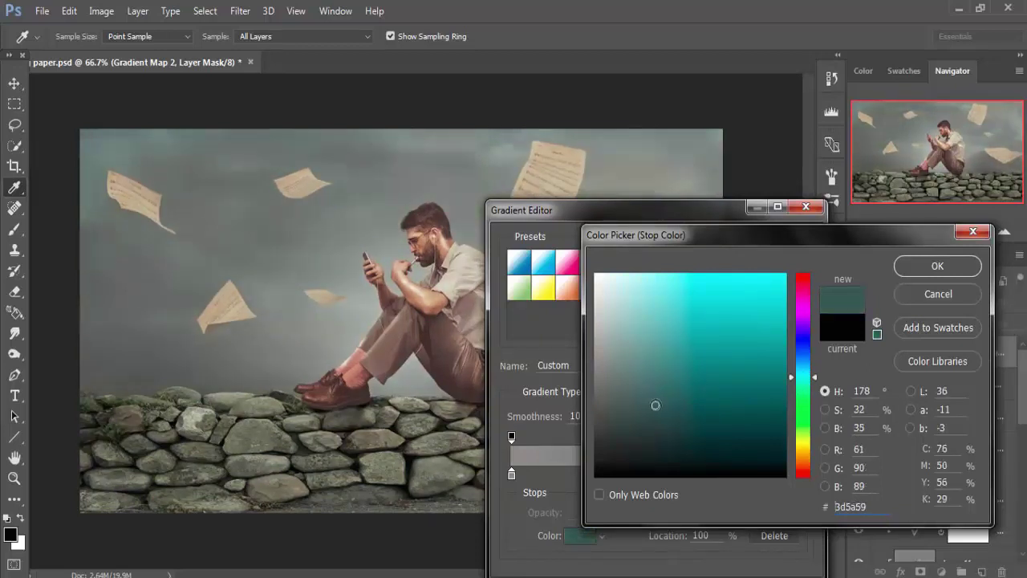
{"action": "left_click", "coordinate": [644, 404]}
{"action": "left_click", "coordinate": [925, 268]}
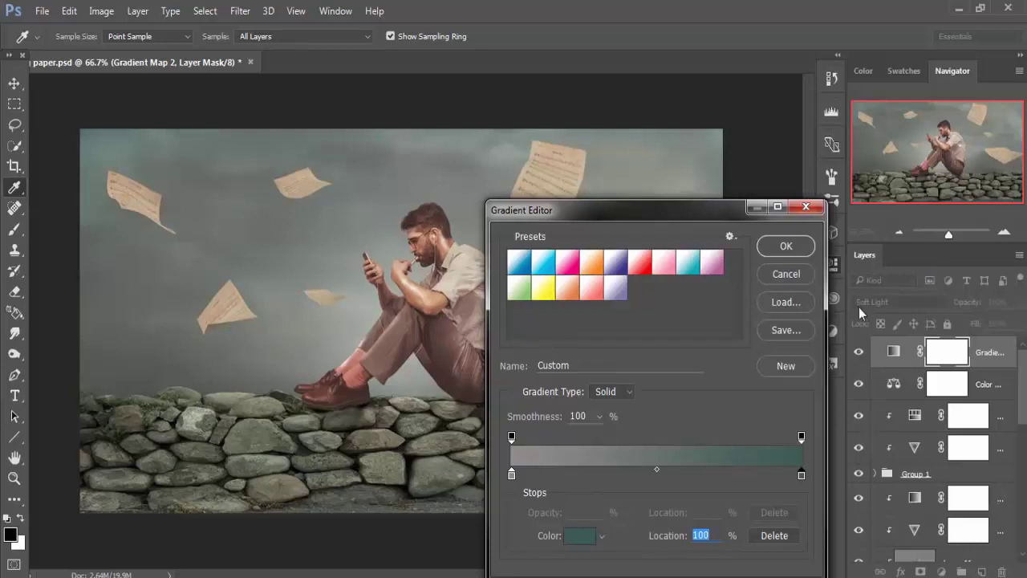
{"action": "left_click", "coordinate": [785, 246]}
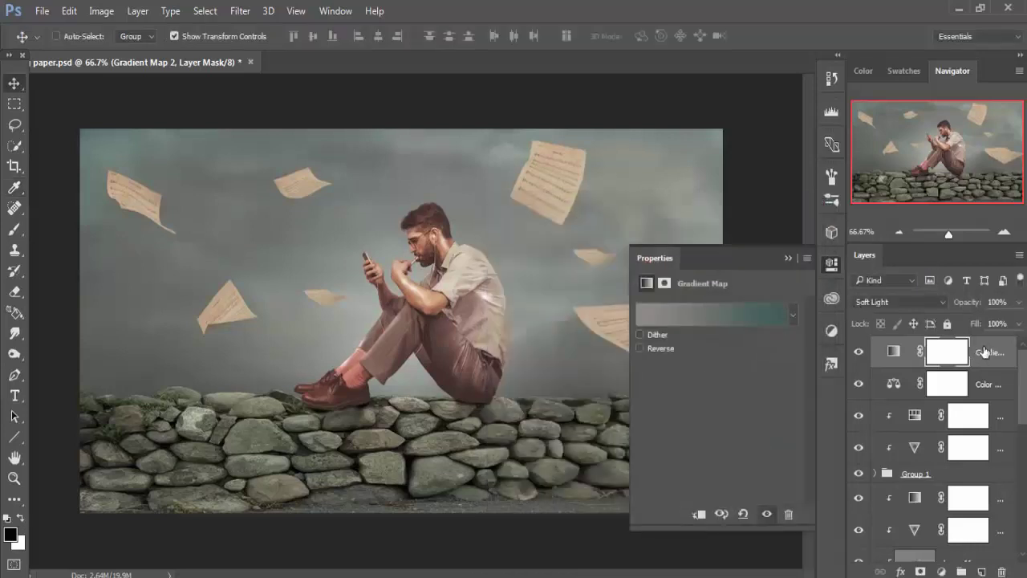
{"action": "left_click", "coordinate": [893, 350]}
{"action": "left_click", "coordinate": [787, 260]}
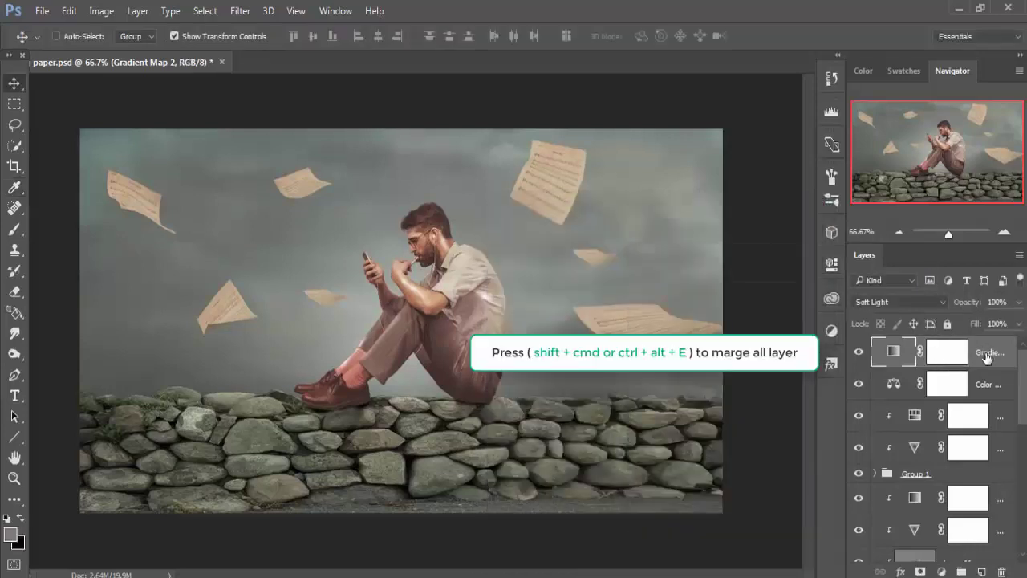
- Stamp all visible layers into Layer 13 with Shift+Ctrl+Alt+E and open Camera Raw Filter
{"action": "key", "text": "ctrl"}
{"action": "key", "text": "ctrl+shift+alt+e"}
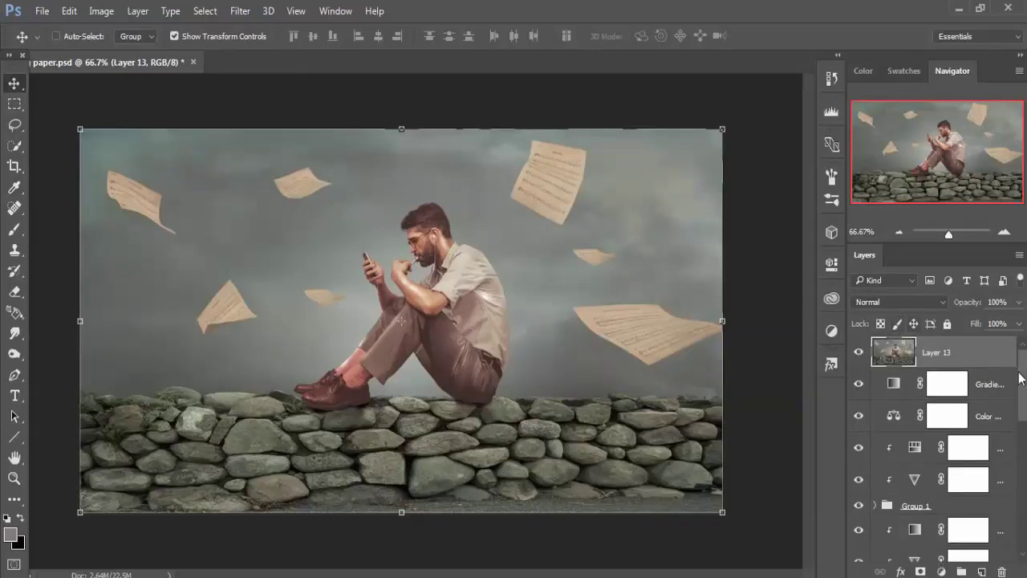
{"action": "left_click", "coordinate": [239, 11]}
{"action": "left_click", "coordinate": [265, 110]}
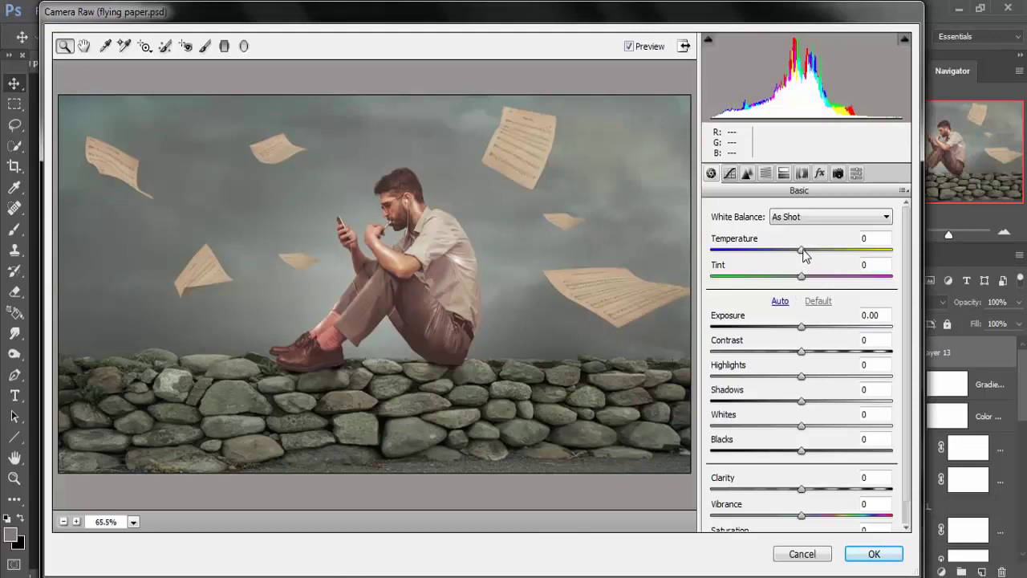
- In Camera Raw set Temperature +3, Vibrance +23 and slightly lower Saturation
{"action": "left_click_drag", "start_coordinate": [805, 254], "coordinate": [806, 255]}
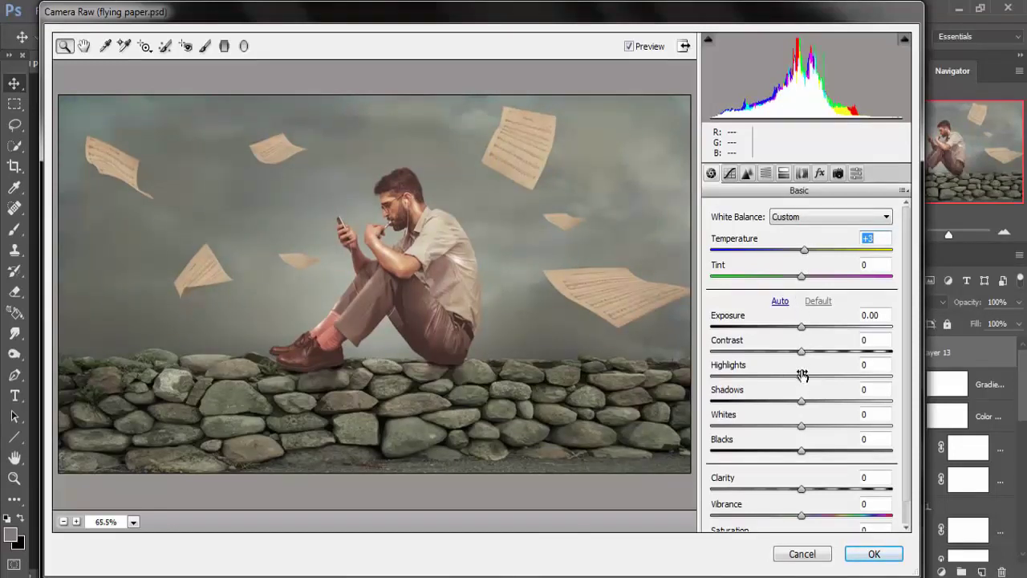
{"action": "mouse_move", "coordinate": [801, 489]}
{"action": "left_mouse_down"}
{"action": "mouse_move", "coordinate": [840, 488]}
{"action": "mouse_move", "coordinate": [802, 488]}
{"action": "left_mouse_up"}
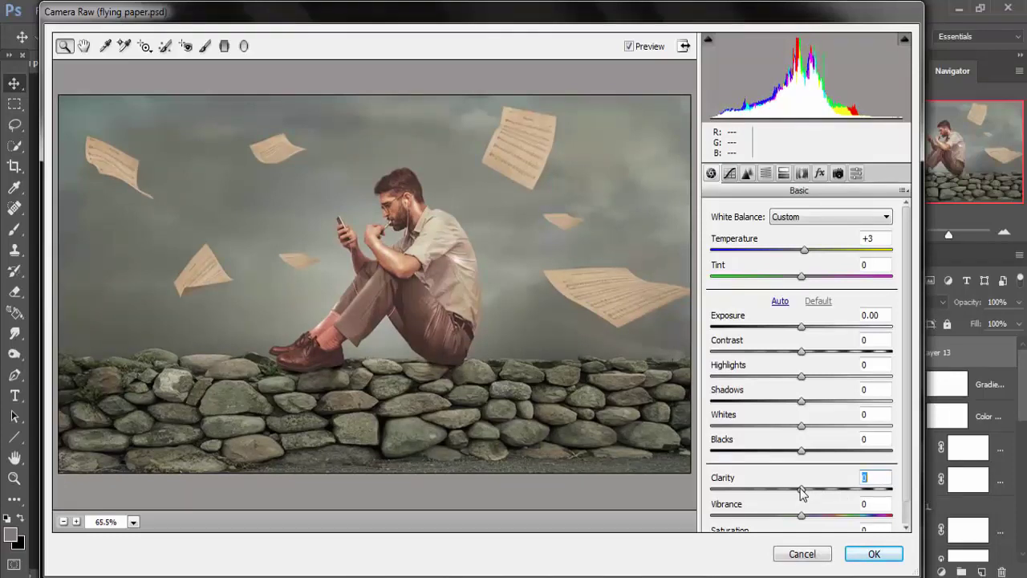
{"action": "scroll", "coordinate": [910, 329], "scroll_direction": "down", "scroll_amount": 1}
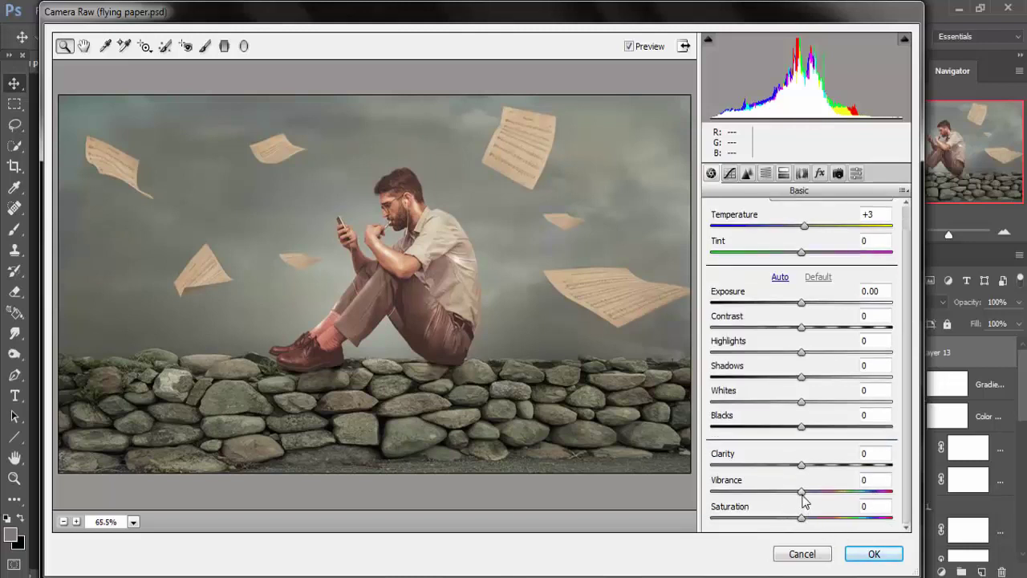
{"action": "left_click_drag", "start_coordinate": [803, 497], "coordinate": [817, 497]}
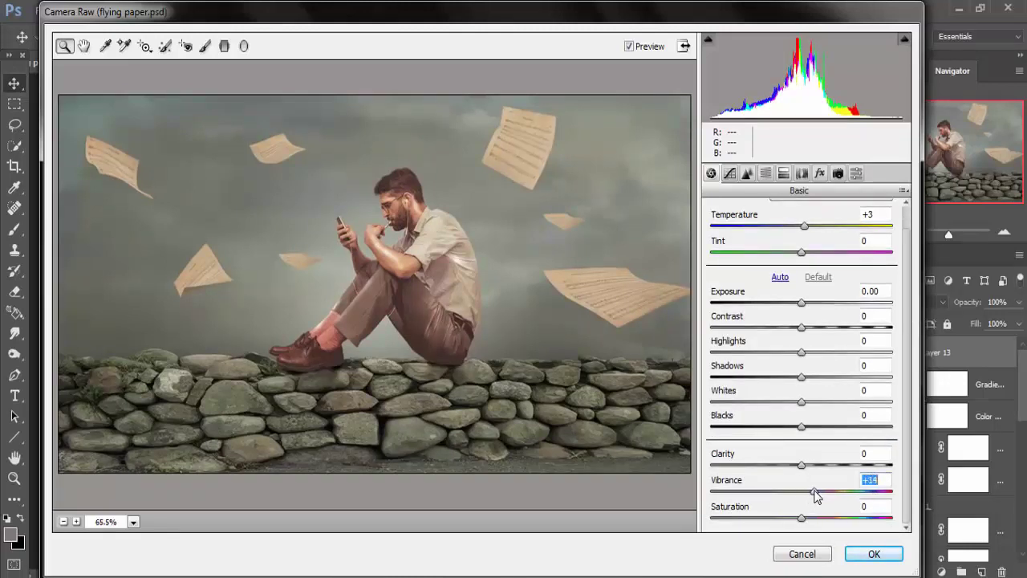
{"action": "mouse_move", "coordinate": [801, 517]}
{"action": "left_mouse_down"}
{"action": "mouse_move", "coordinate": [789, 517]}
{"action": "mouse_move", "coordinate": [822, 491]}
{"action": "mouse_move", "coordinate": [793, 518]}
{"action": "left_mouse_up"}
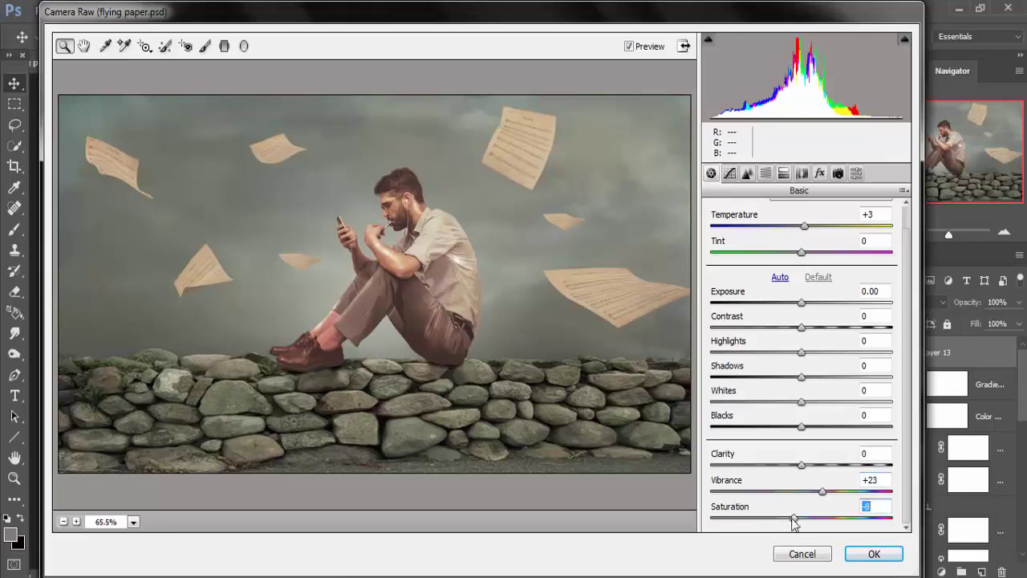
{"action": "left_click", "coordinate": [784, 175]}
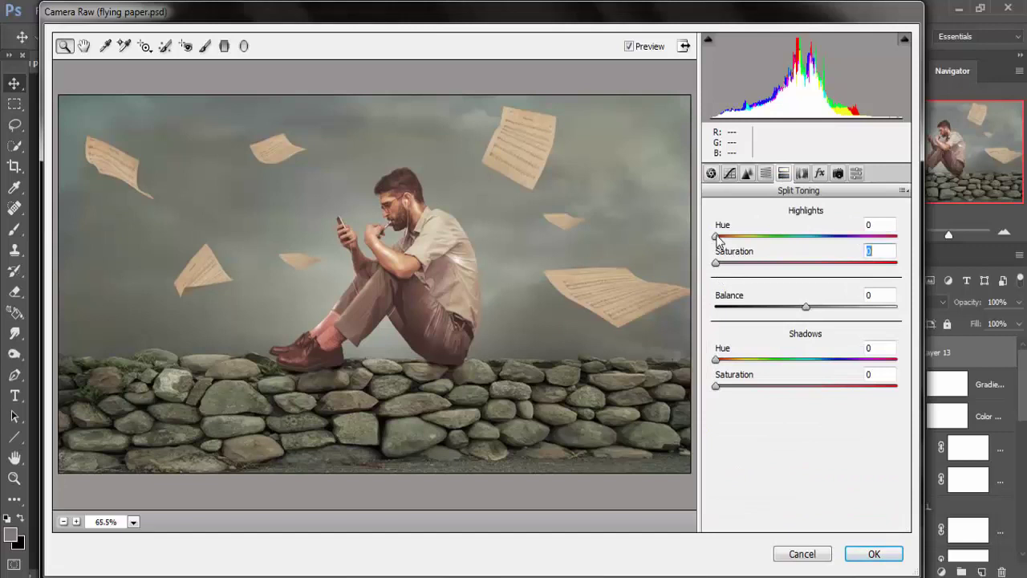
- Split-tone highlights to hue 60/saturation 5 and shadows to hue 249/saturation 5, then apply
{"action": "mouse_move", "coordinate": [716, 236]}
{"action": "left_mouse_down"}
{"action": "mouse_move", "coordinate": [746, 236]}
{"action": "mouse_move", "coordinate": [727, 268]}
{"action": "left_mouse_up"}
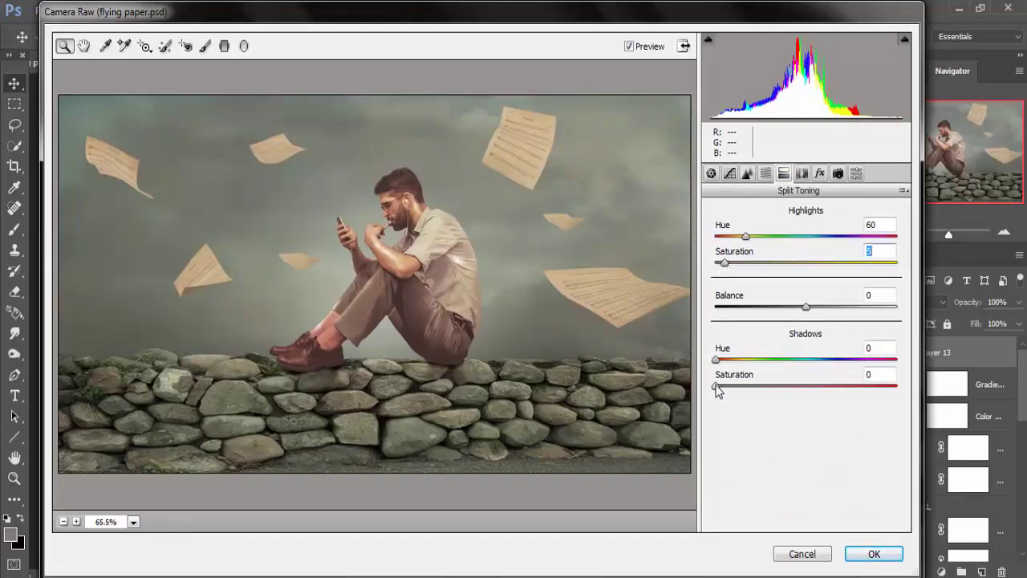
{"action": "left_click", "coordinate": [716, 360]}
{"action": "left_click_drag", "start_coordinate": [754, 366], "coordinate": [840, 363]}
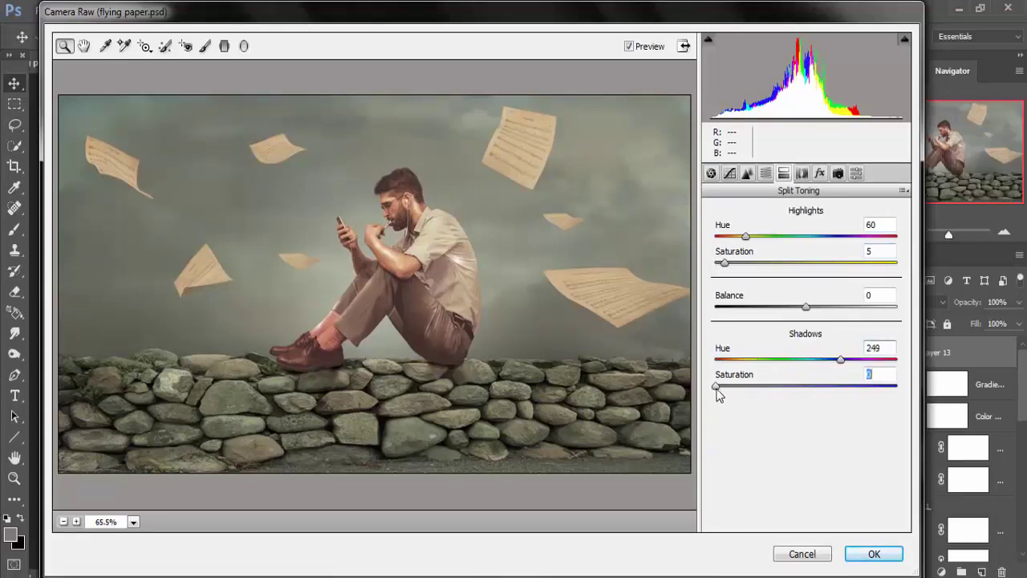
{"action": "left_click_drag", "start_coordinate": [716, 388], "coordinate": [723, 389]}
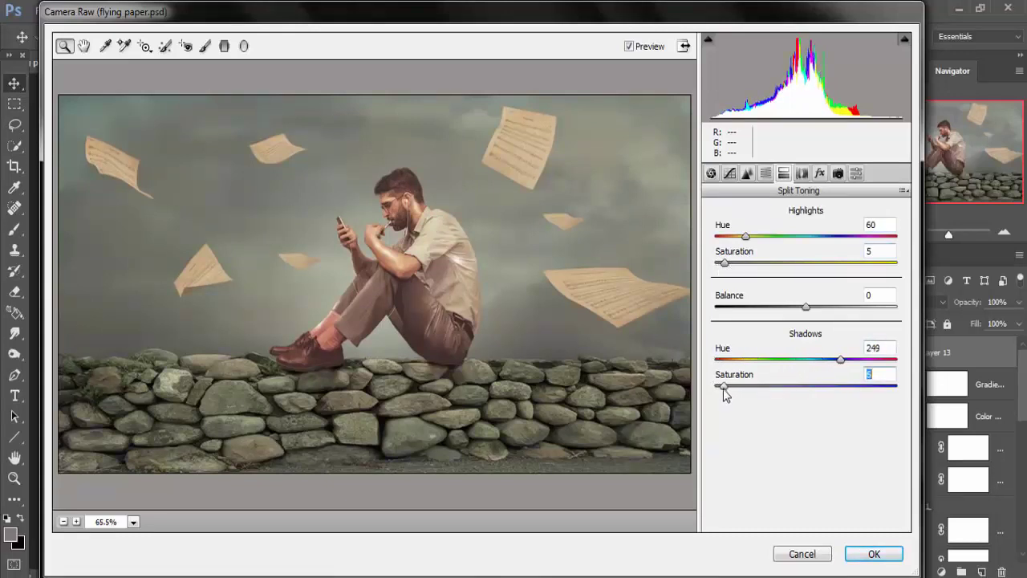
{"action": "left_click", "coordinate": [866, 555]}
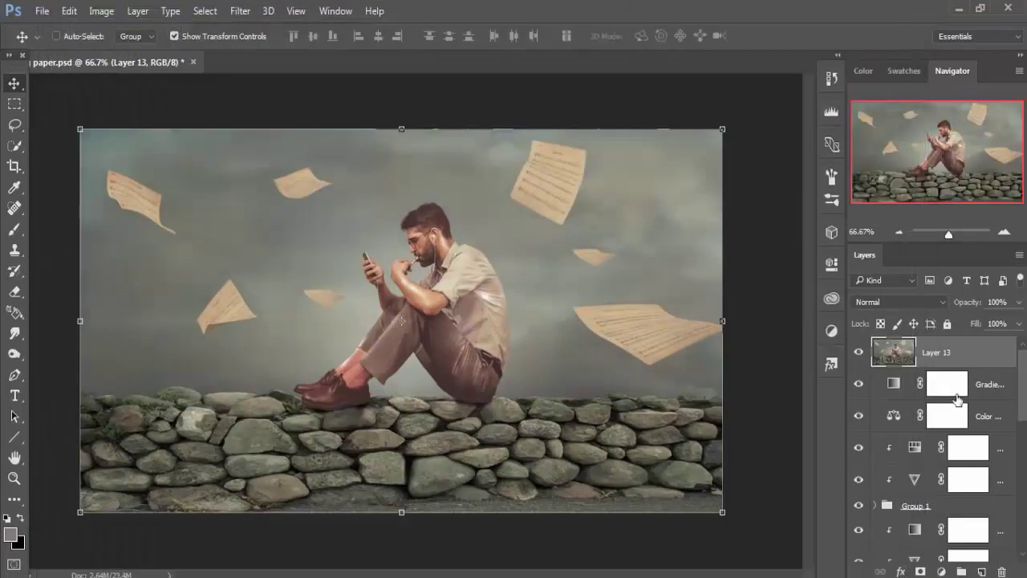